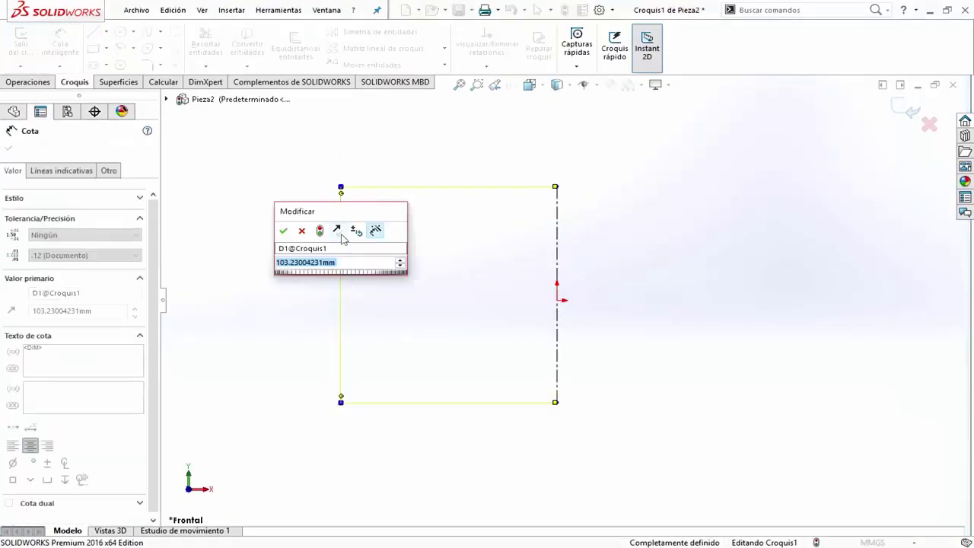
- Set the rectangle height to 120 and draw a horizontal centerline symmetric about the vertical one
click(558, 301)
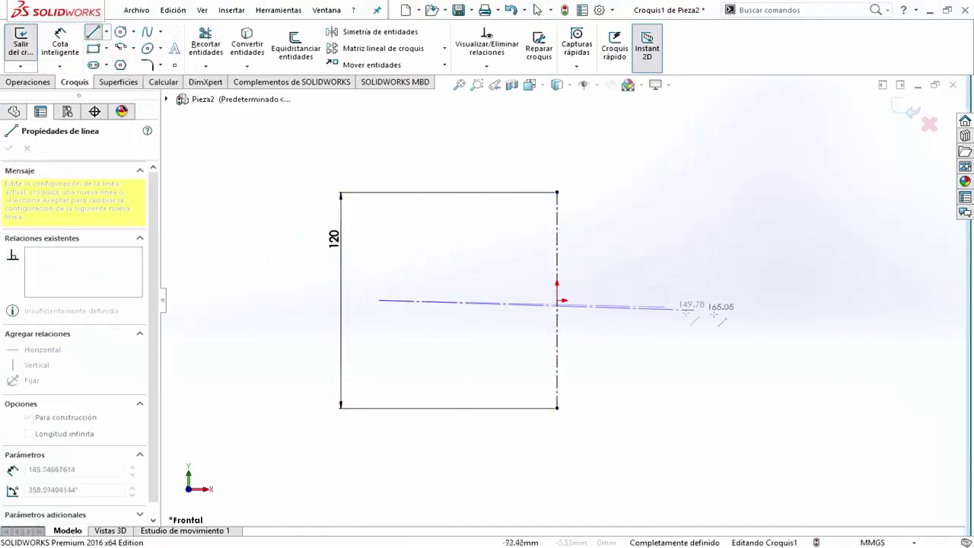
click(722, 300)
key(Escape)
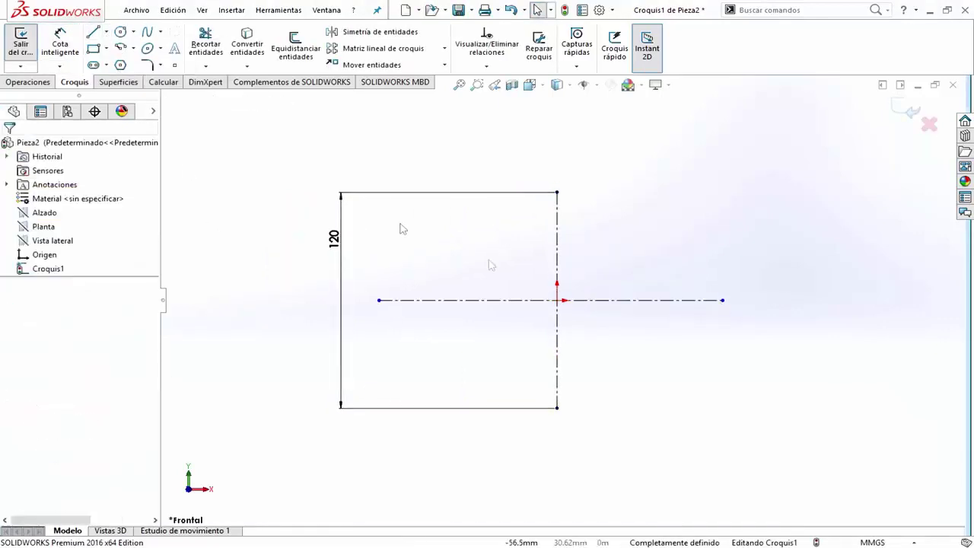
drag(552, 302, 556, 301)
- Relate the two centerlines, then delete the wrong Parallel relation between them
click(557, 365)
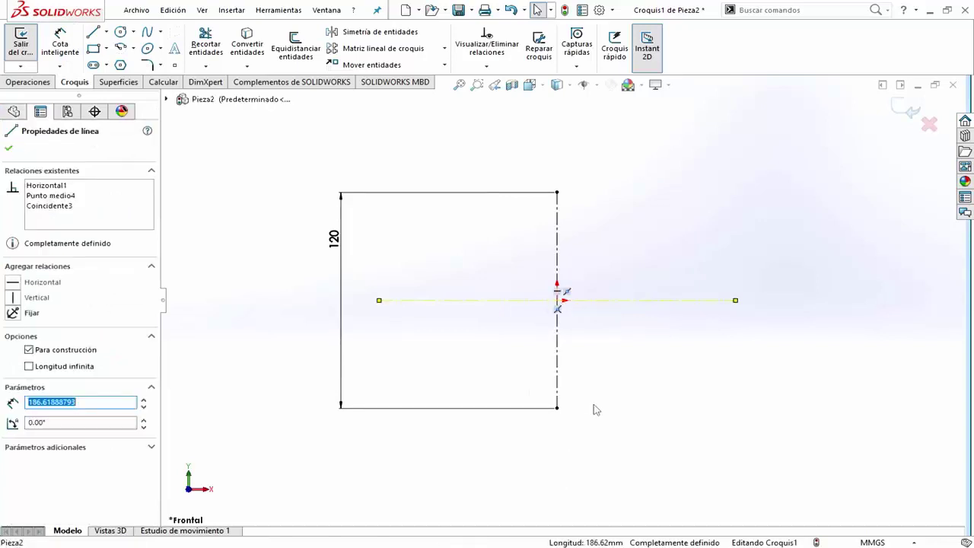
ctrl+click(635, 298)
click(14, 415)
click(355, 333)
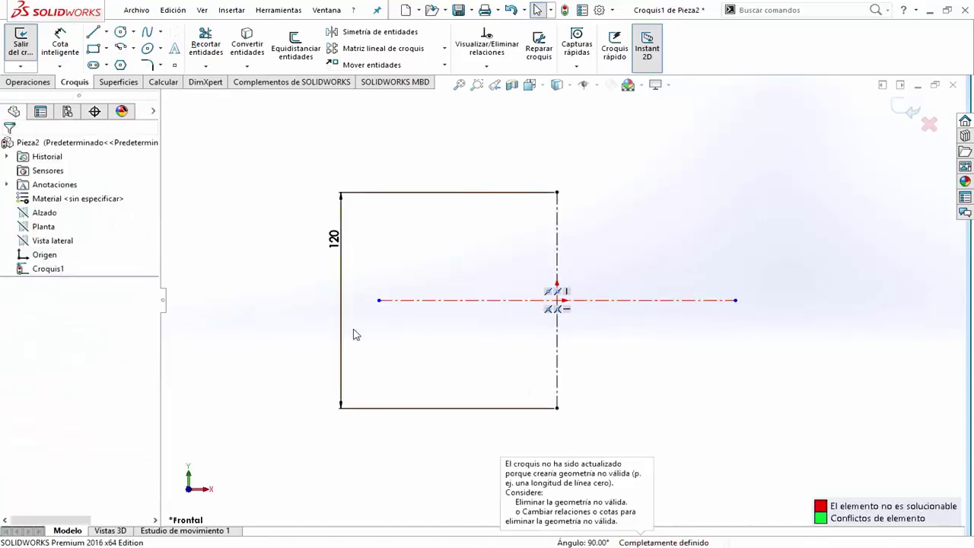
key(ctrl+z)
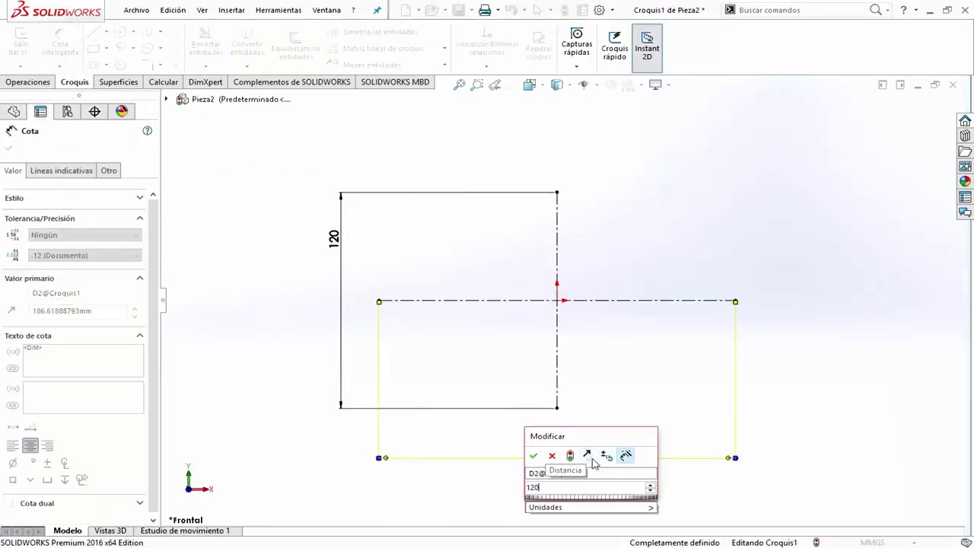
- Set the lower rectangle's width to 120
text(120)
key(Return)
key(Escape)
- Draw a vertical line at the centerline's left end and dimension it 35
key(s)
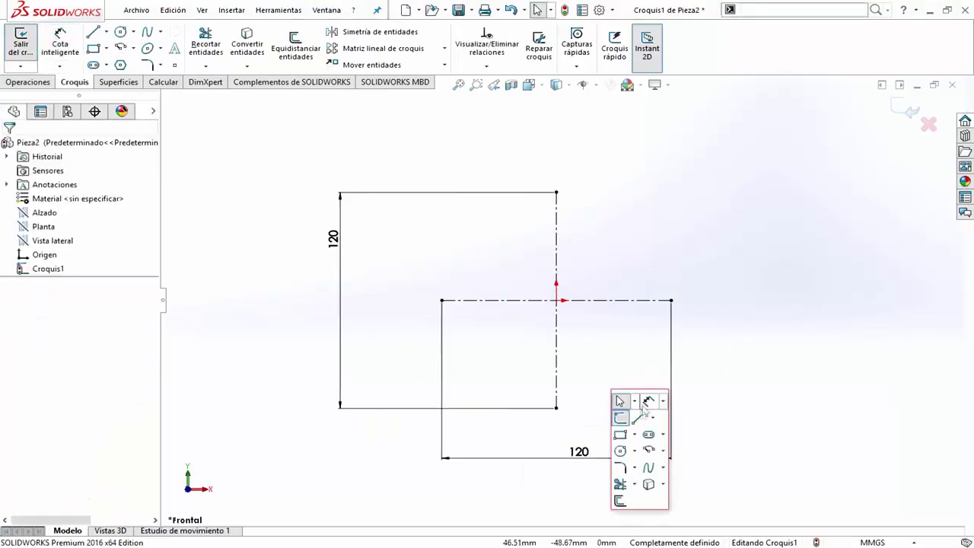
click(622, 403)
drag(442, 333, 442, 266)
scroll(472, 319, down, 4)
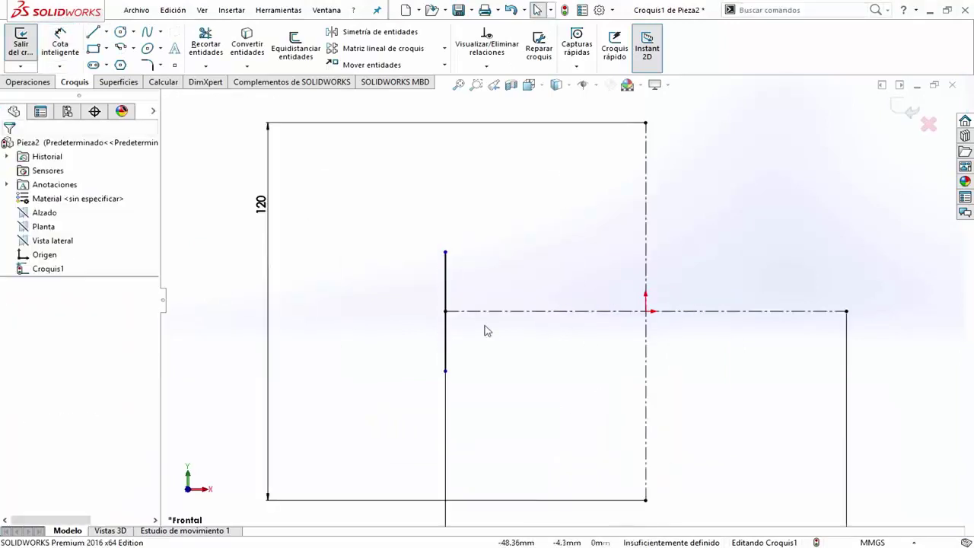
click(315, 273)
text(35)
key(Return)
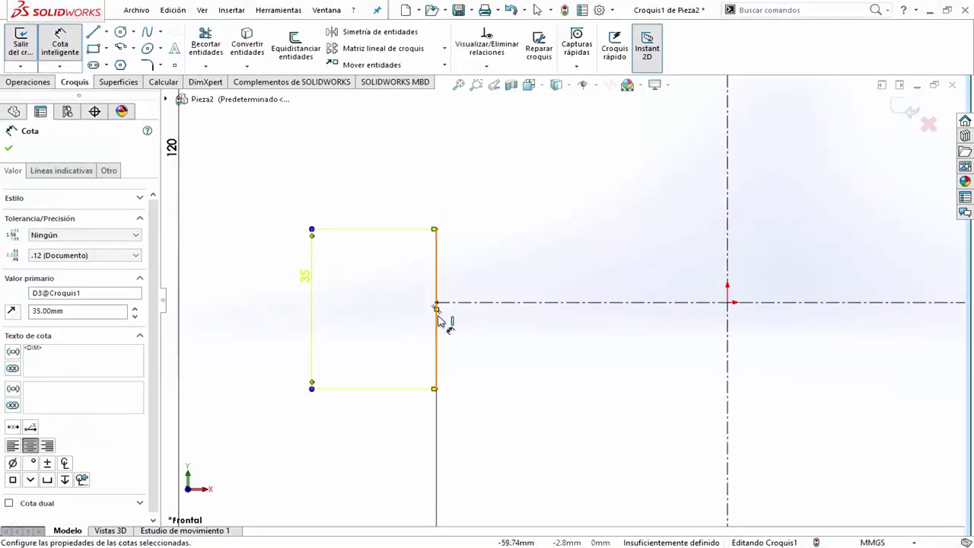
- Make the vertical line's midpoint coincident with the centerline's left end
click(436, 320)
ctrl+click(436, 302)
click(15, 386)
- Draw a line along the top edge of the sketch
key(f)
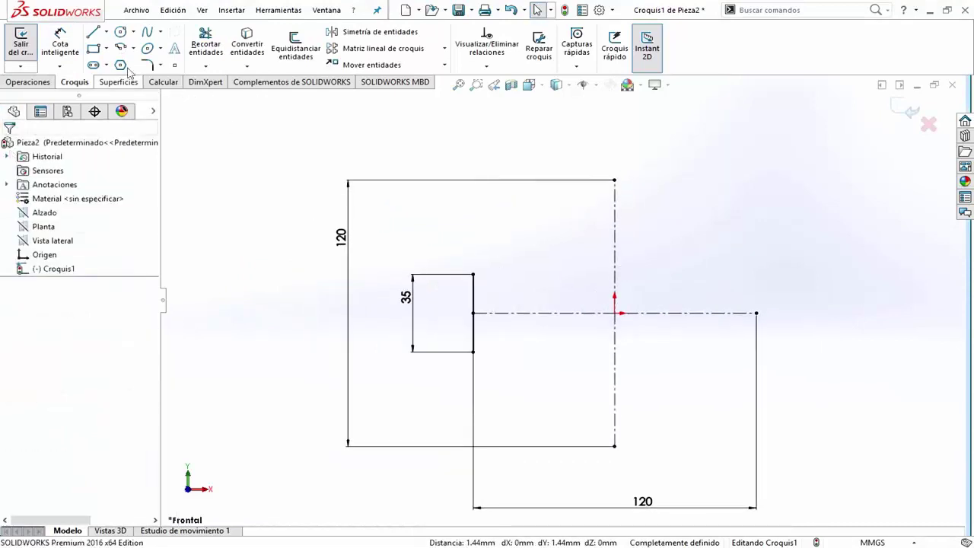
key(l)
click(582, 191)
key(Escape)
key(s)
click(701, 270)
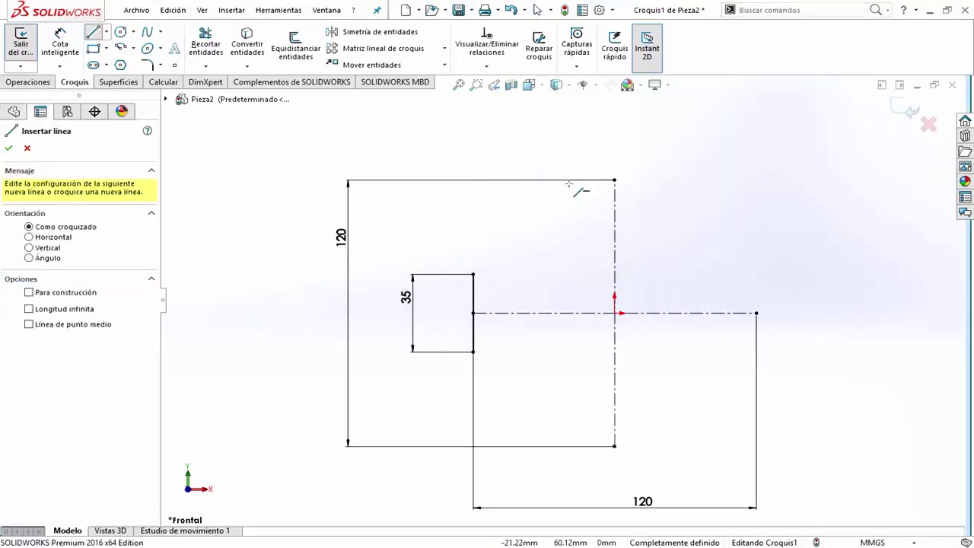
click(675, 180)
double_click(564, 179)
- Dimension the top line to 35 and centre it on the vertical centerline's top end
click(60, 42)
click(620, 180)
click(597, 148)
text(35)
key(Return)
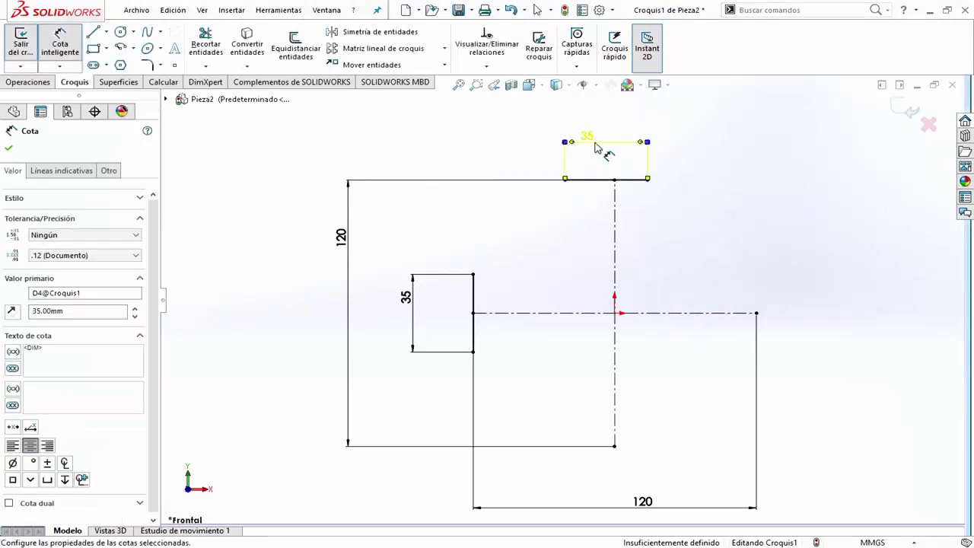
key(Escape)
click(606, 180)
ctrl+click(615, 179)
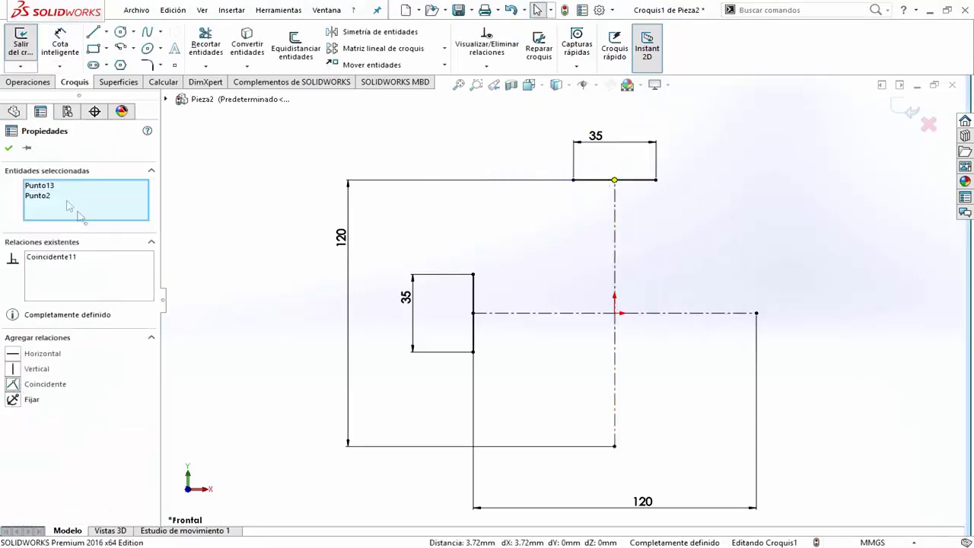
key(Escape)
- Mirror the top 35 line about the horizontal centerline and the left 35 line about the vertical one
click(372, 32)
click(594, 180)
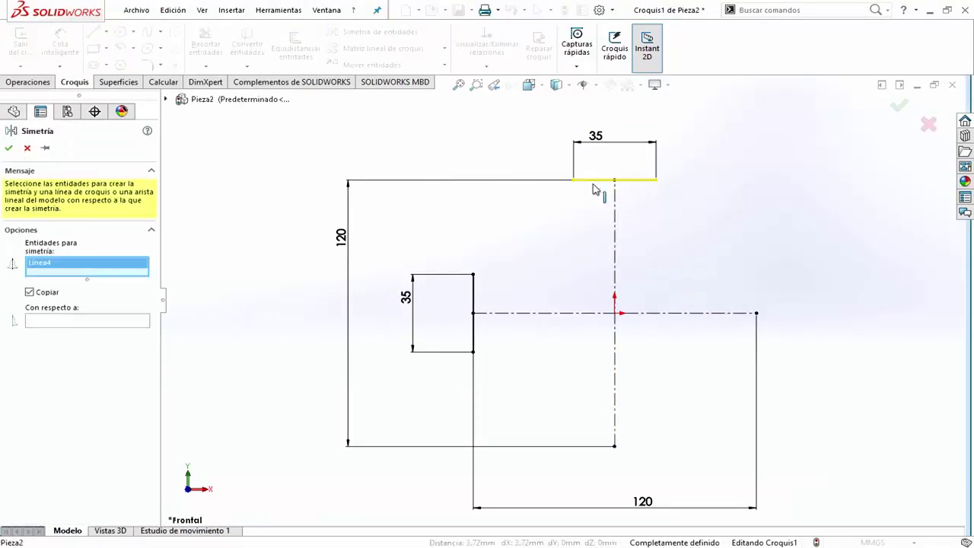
click(8, 147)
click(372, 32)
click(473, 304)
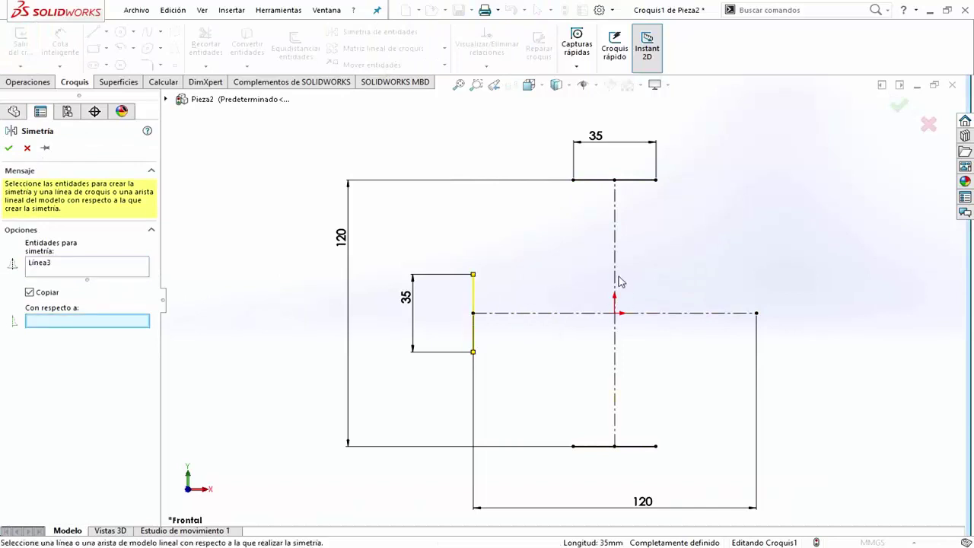
click(615, 282)
key(Return)
- Draw a tangent arc from the left line to the top line and mirror it about the vertical centerline
key(s)
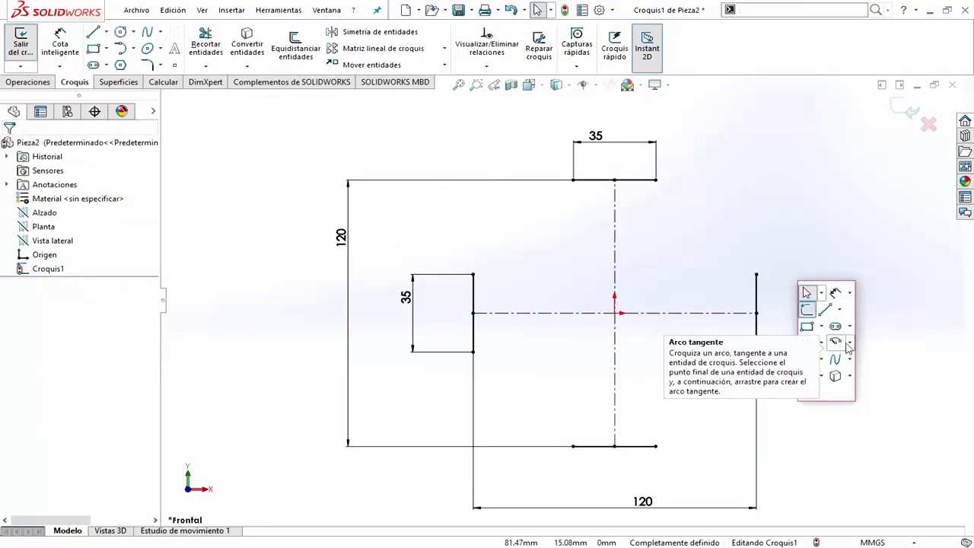
click(836, 342)
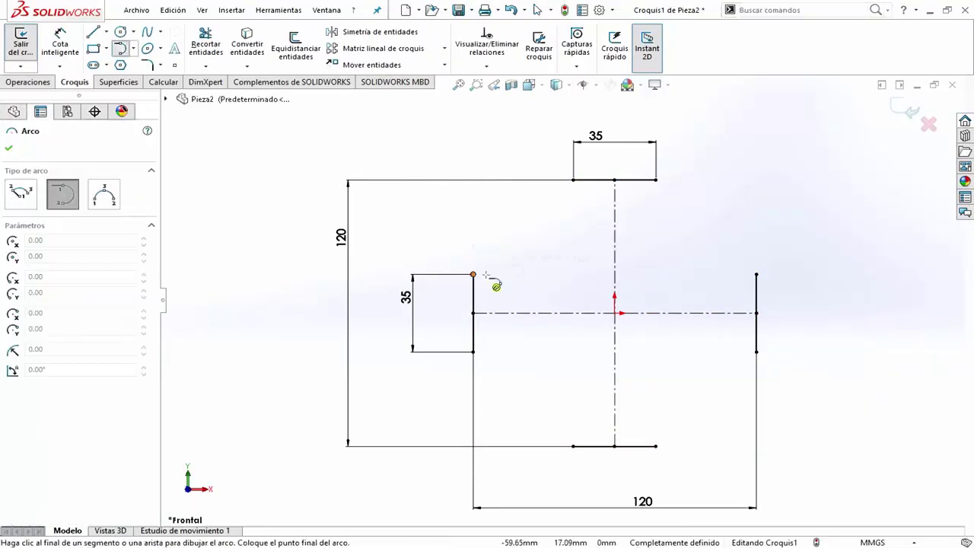
click(575, 182)
key(Escape)
click(372, 35)
click(568, 209)
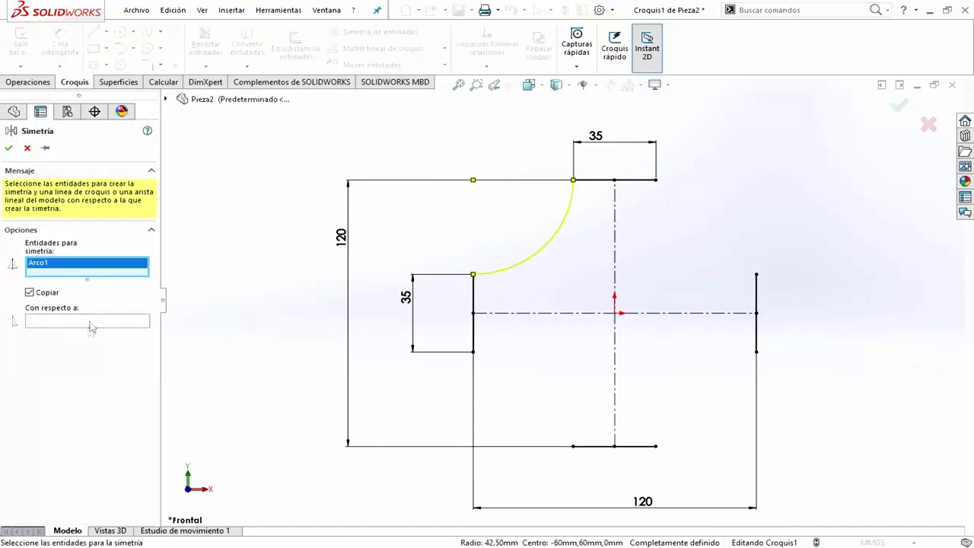
click(615, 247)
key(Return)
- Mirror both upper arcs about the horizontal centerline
click(371, 32)
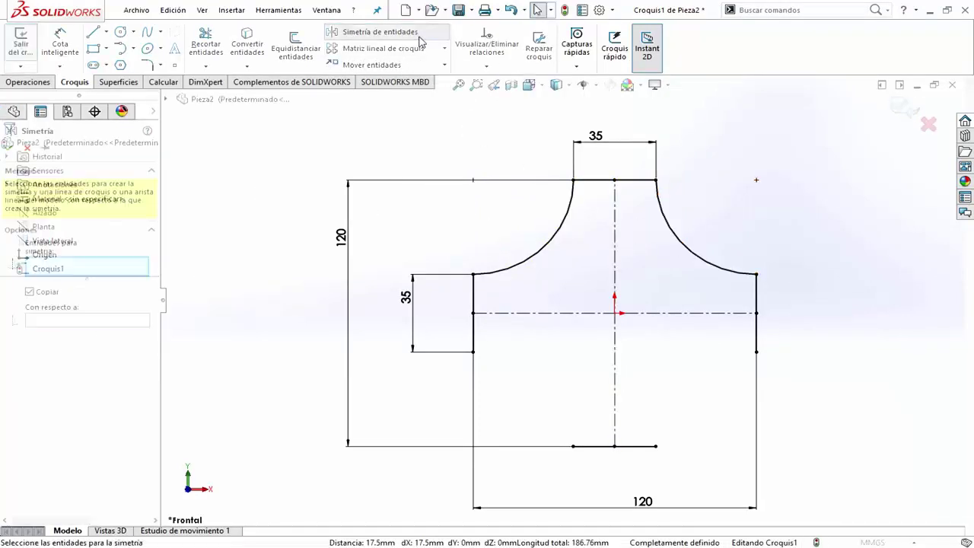
click(544, 255)
click(685, 255)
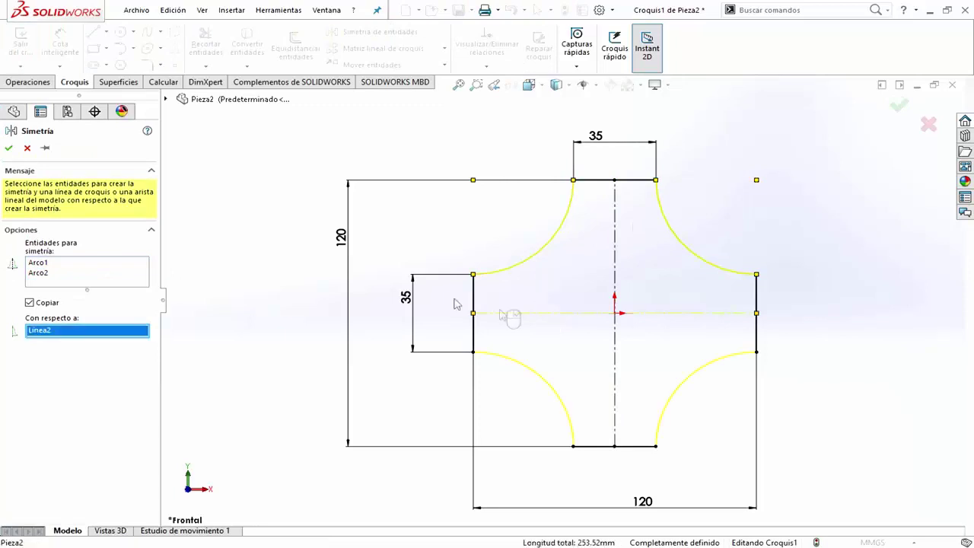
key(Return)
- Draw a small circle below the top edge and give it a 3 mm diameter
key(s)
click(875, 338)
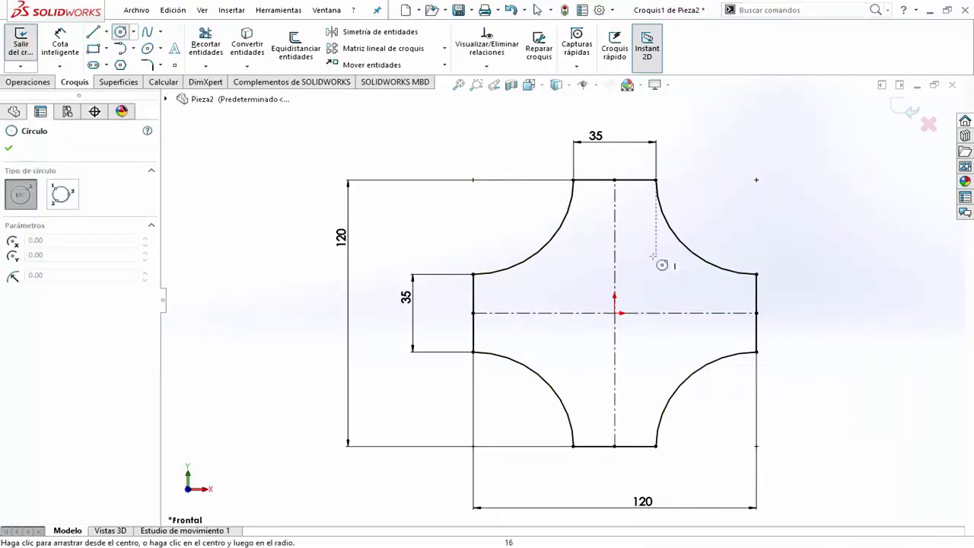
scroll(646, 228, down, 3)
click(60, 42)
click(539, 169)
click(449, 187)
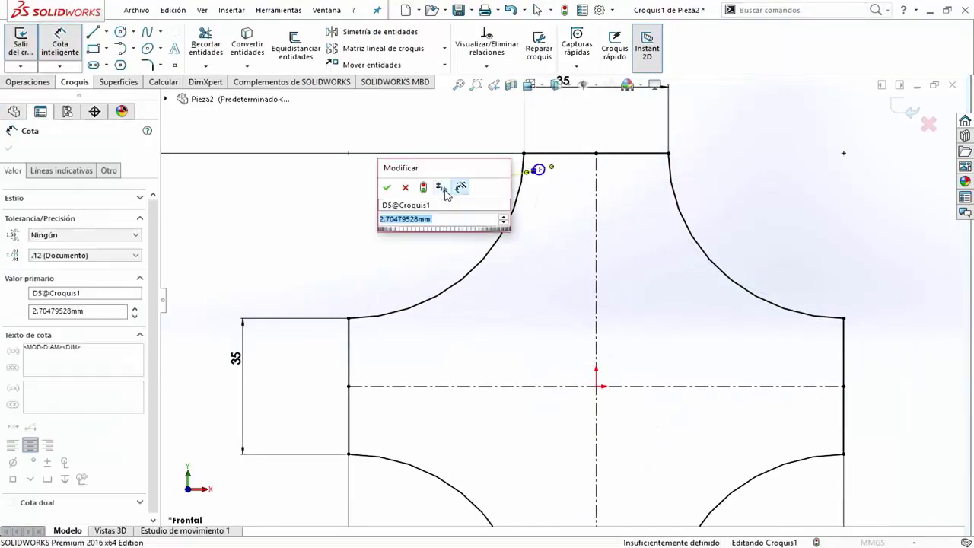
text(3)
key(Return)
key(Escape)
- Place the circle 4 mm below the top line
click(60, 42)
click(539, 169)
click(548, 153)
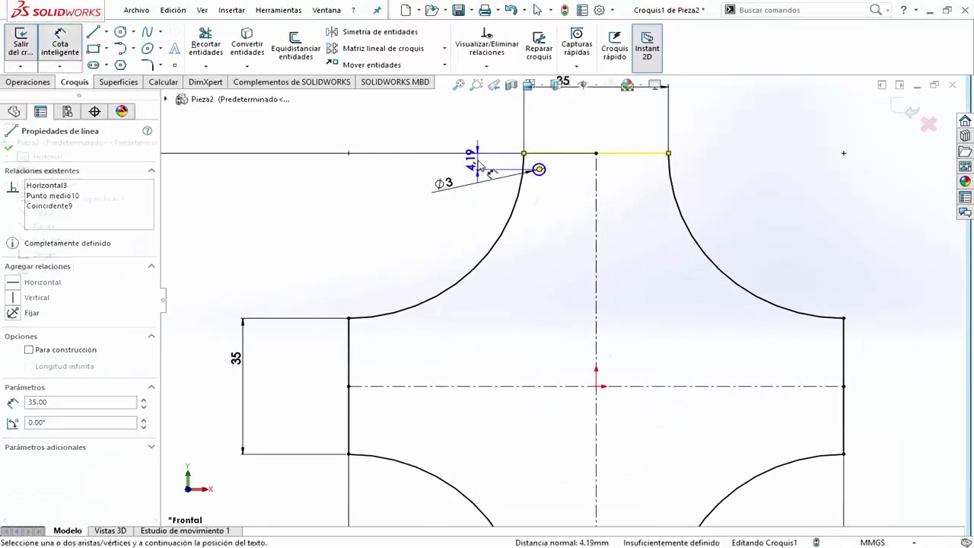
click(9, 149)
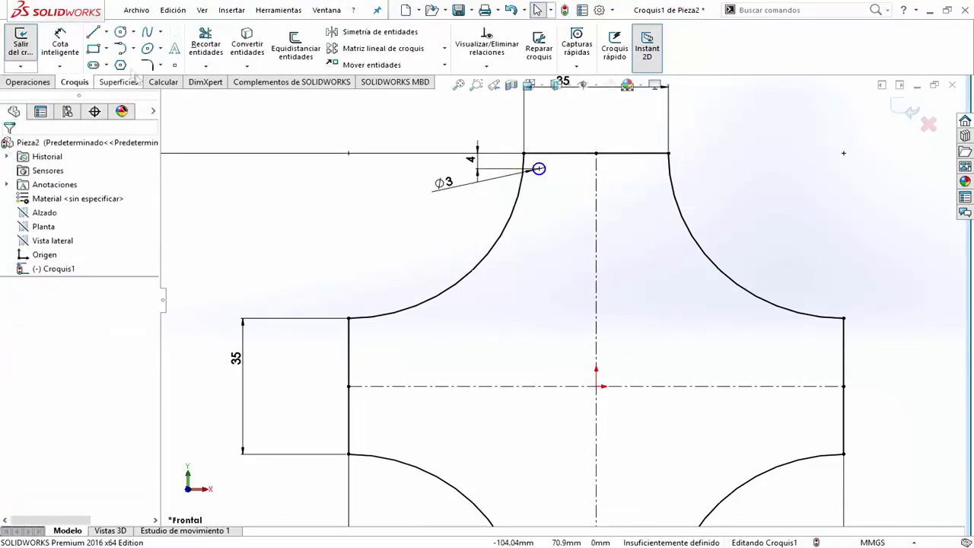
- Add a second small circle at the top right
click(120, 31)
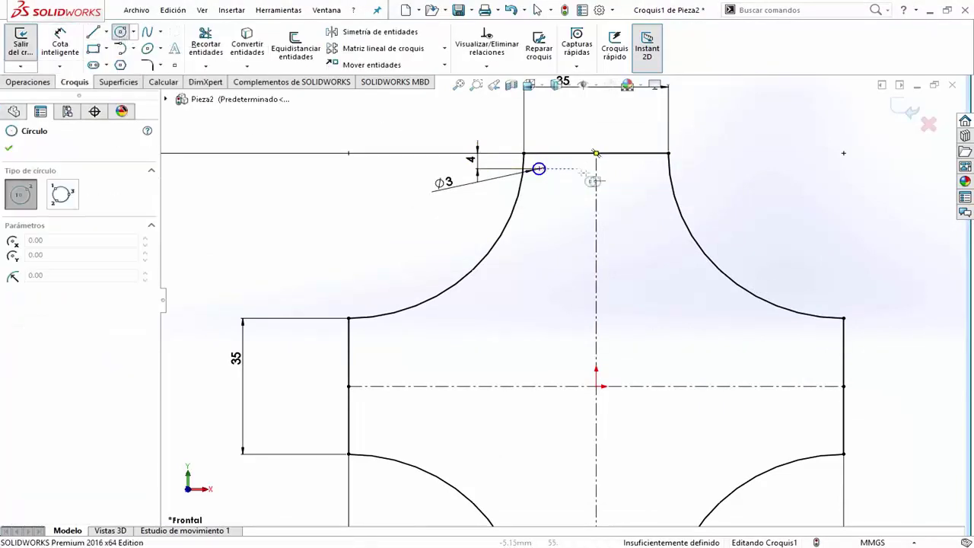
click(655, 177)
key(Escape)
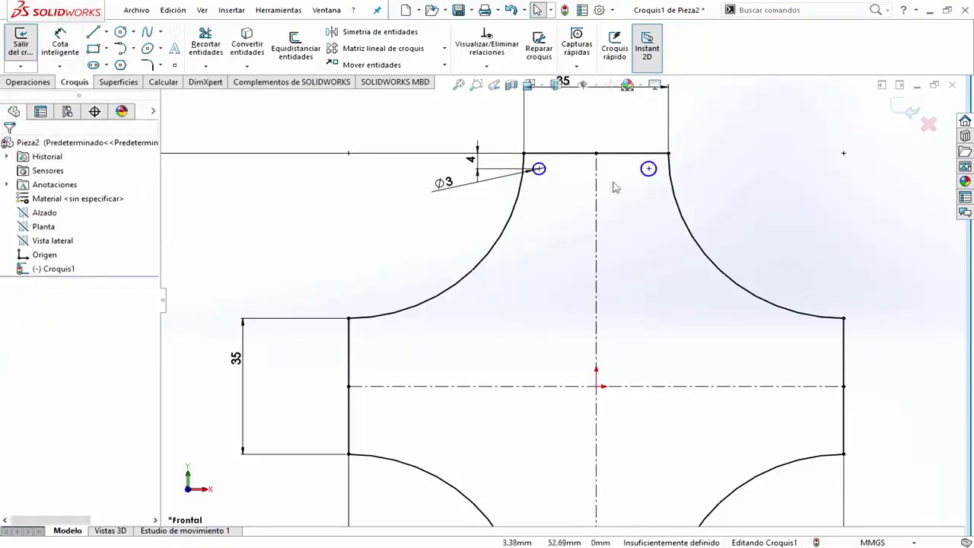
click(648, 169)
ctrl+click(539, 169)
click(8, 149)
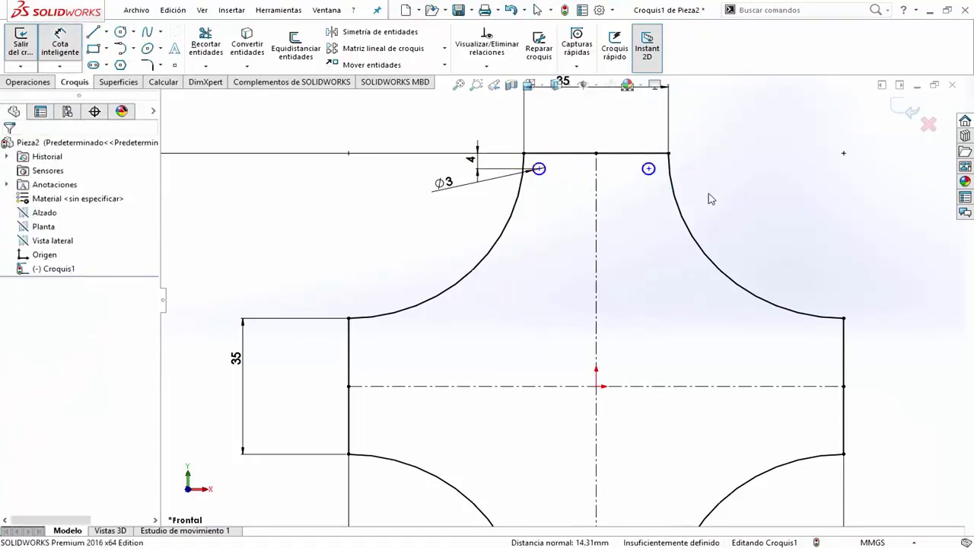
- Dimension both circle centres 14.31 from the vertical centerline
click(539, 169)
click(596, 228)
click(560, 246)
text(14.)
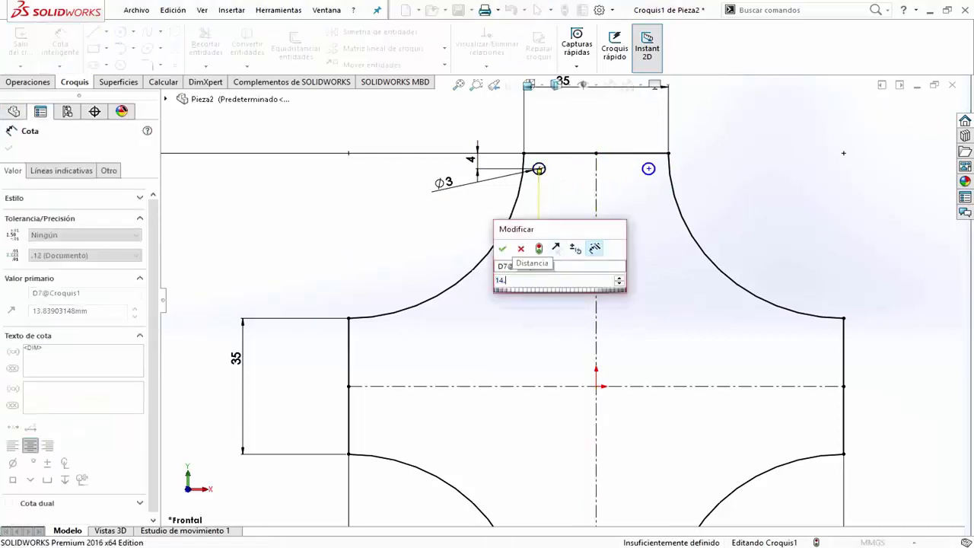
key(Return)
click(648, 168)
click(596, 205)
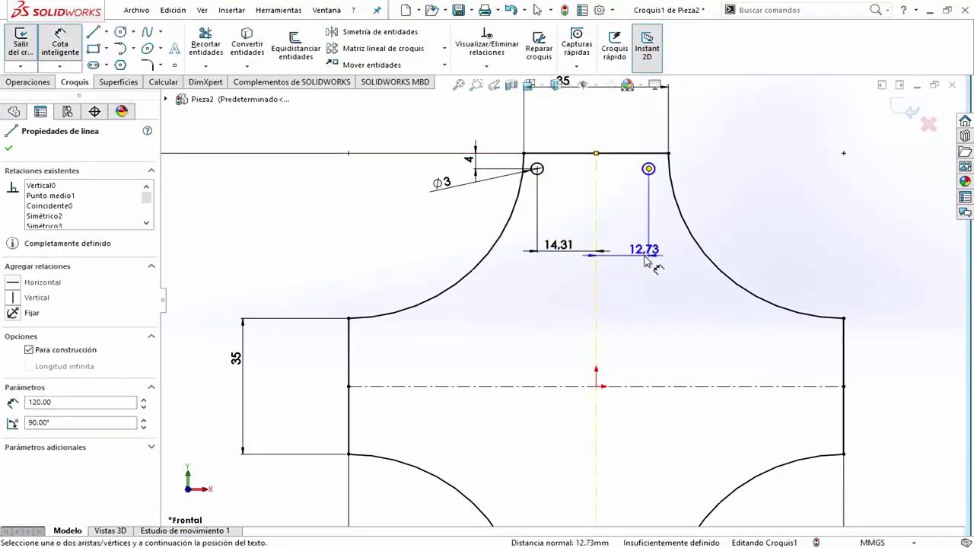
click(632, 256)
text(14.31)
key(Return)
click(66, 57)
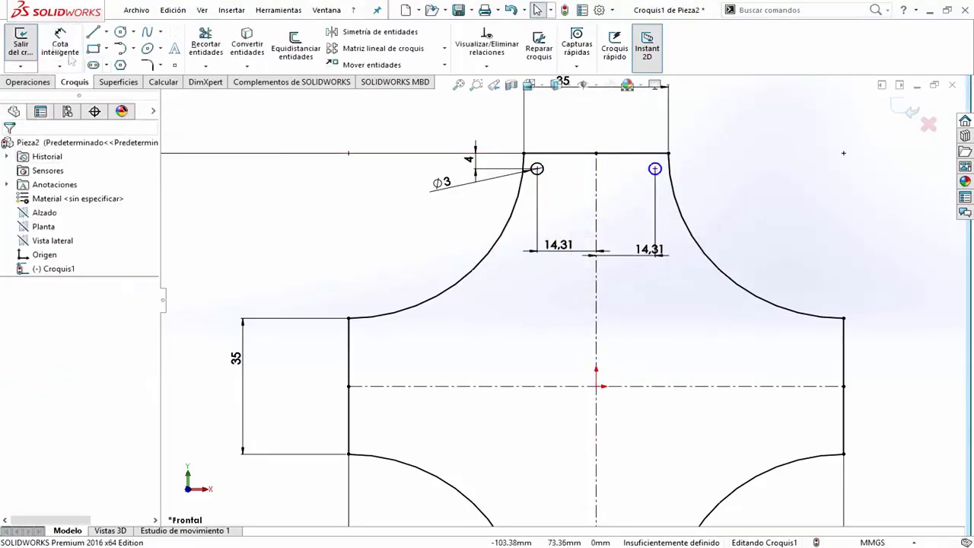
click(536, 169)
key(Escape)
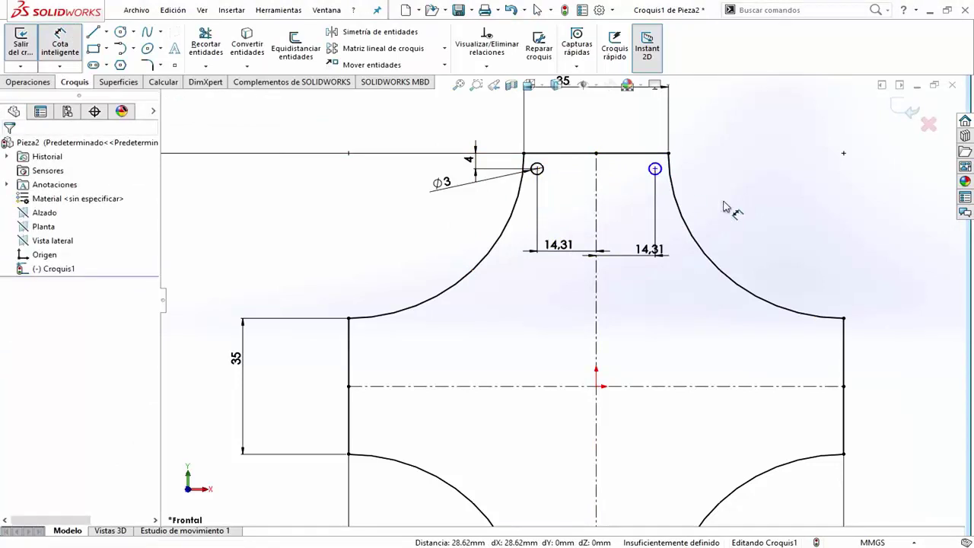
click(372, 32)
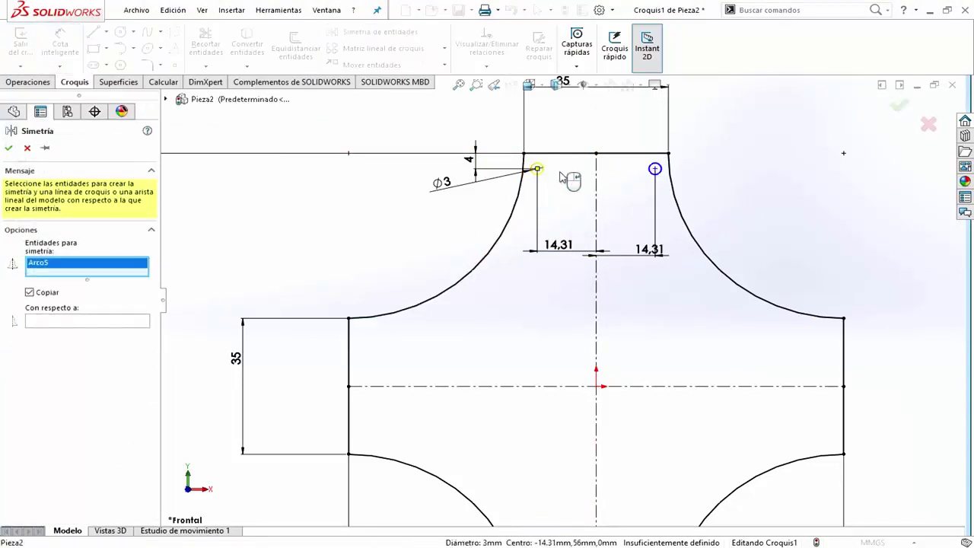
- Finish the mirror about the horizontal centreline
click(656, 177)
click(543, 386)
scroll(495, 381, up, 1)
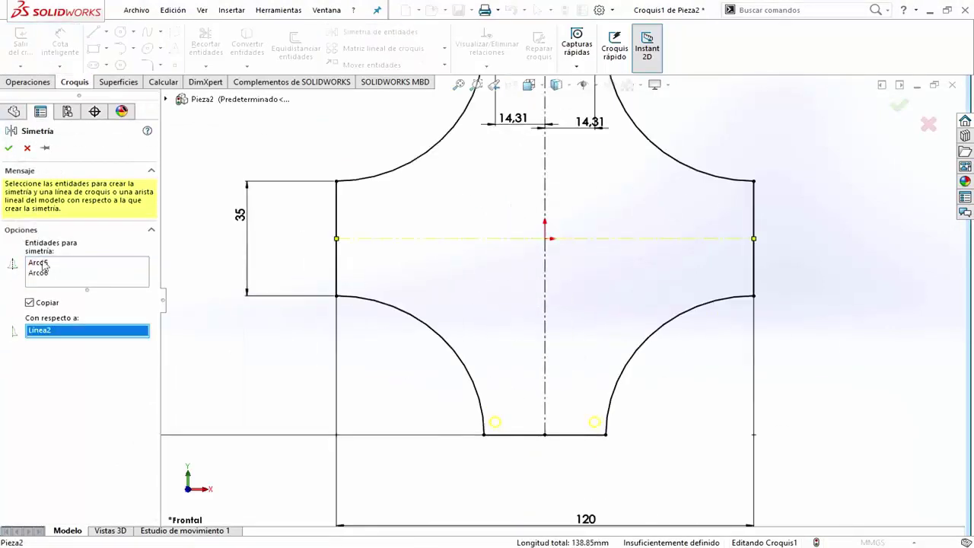
key(Return)
- Draw a small circle near the right edge and place it 4 from that edge
click(606, 433)
key(Escape)
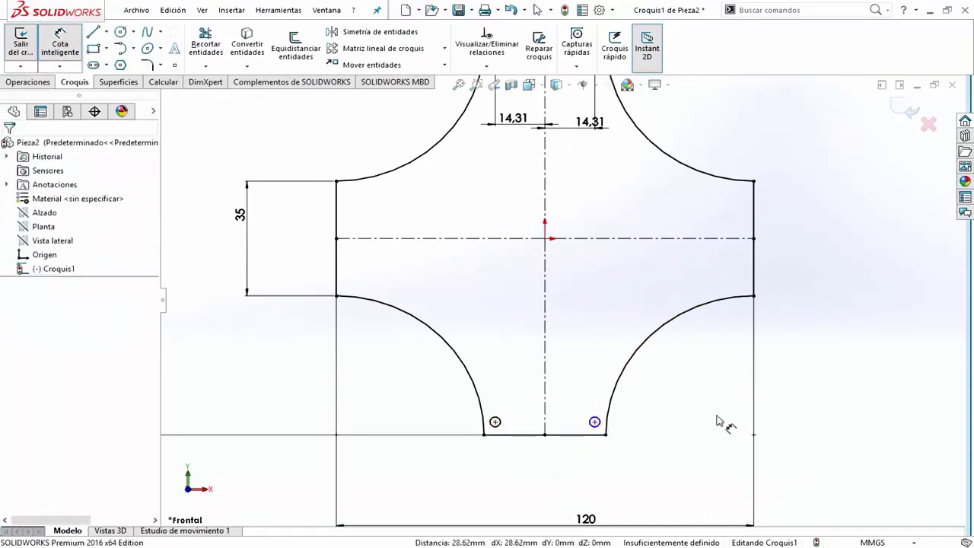
scroll(699, 279, up, 3)
click(691, 272)
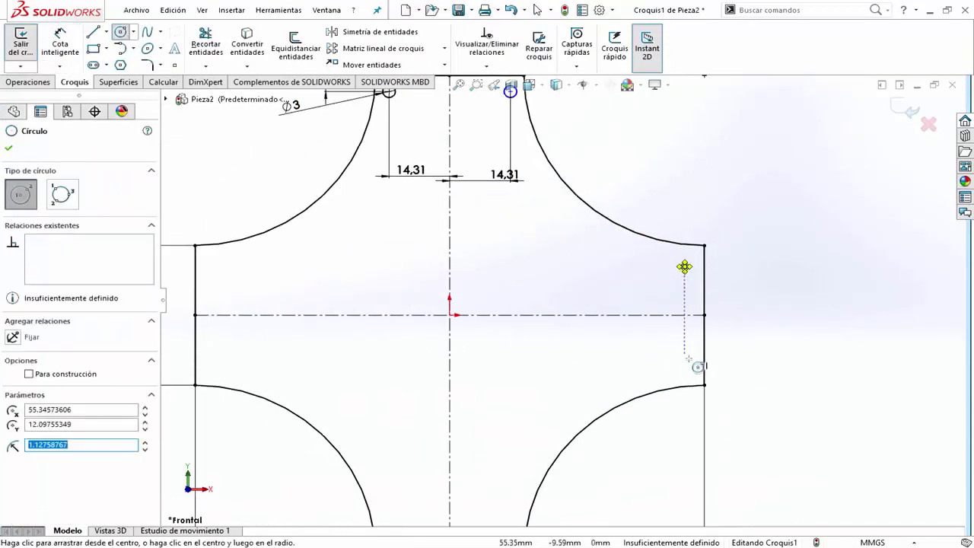
key(Escape)
right_drag(699, 373, 711, 265)
click(707, 270)
click(701, 186)
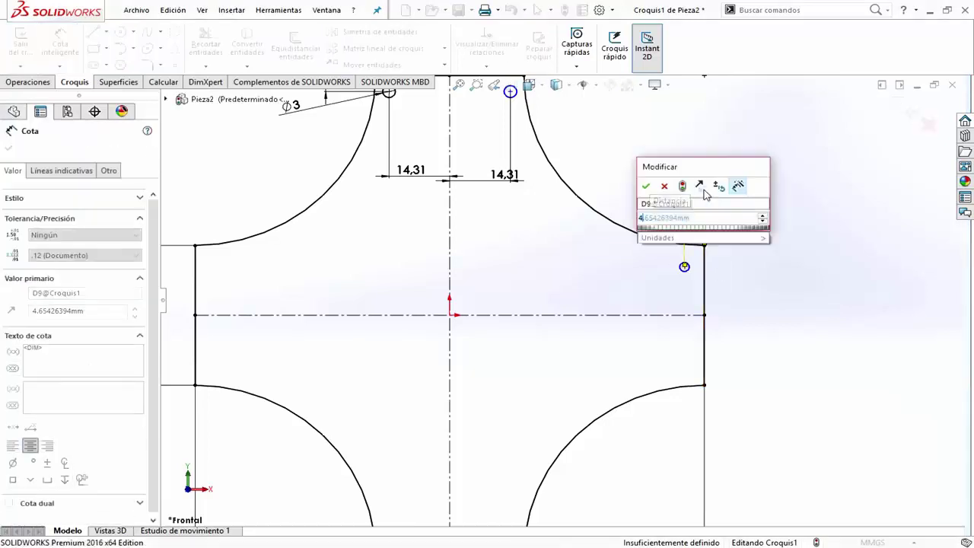
text(4)
key(Return)
- Give the right circle a ⌀3 diameter and draw a second circle below it
click(690, 267)
click(792, 284)
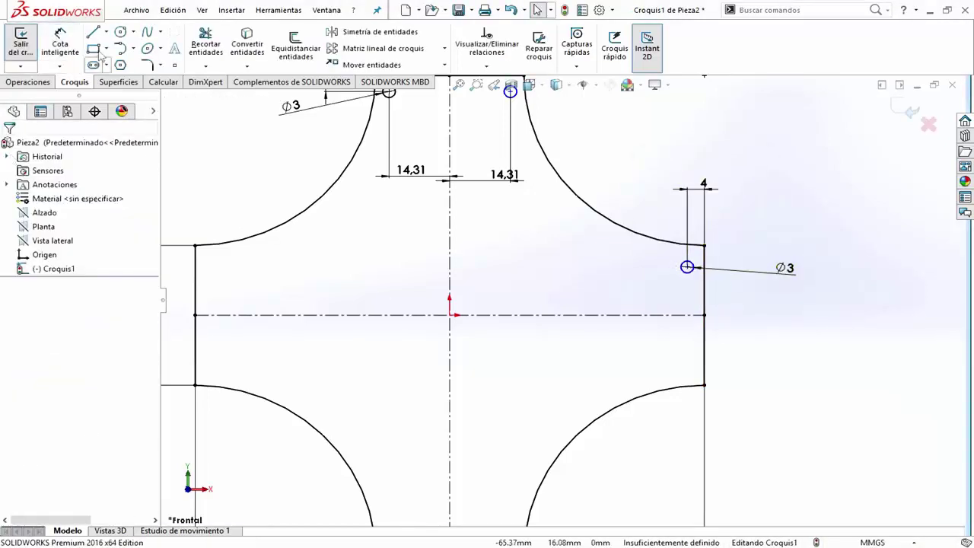
right_drag(700, 304, 699, 369)
click(697, 369)
key(Escape)
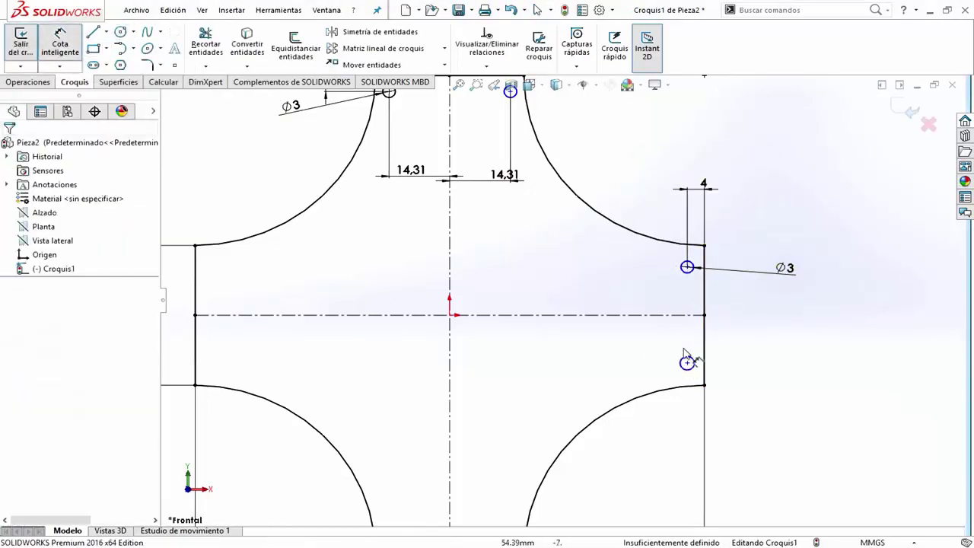
- Dimension the lower right circle 14.31 from the horizontal centreline
click(686, 361)
key(Escape)
click(689, 361)
ctrl+click(687, 266)
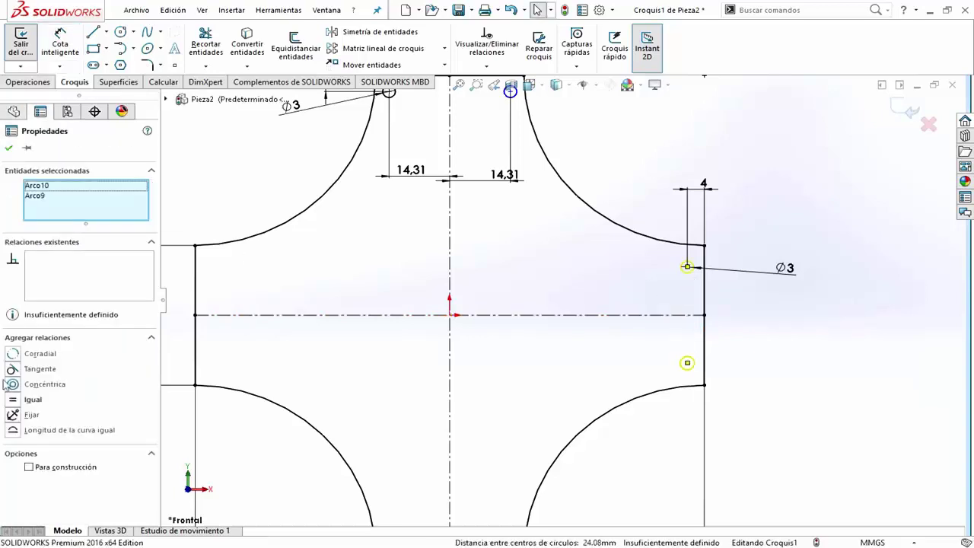
click(60, 42)
click(687, 362)
click(598, 315)
click(600, 352)
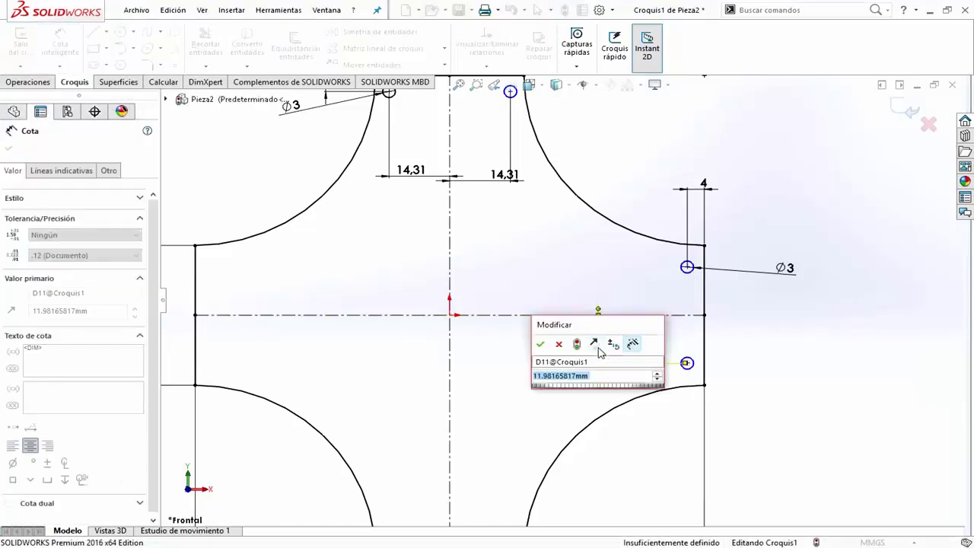
key(Return)
- Dimension the upper right circle 14.31 from the horizontal centreline
click(686, 266)
click(632, 315)
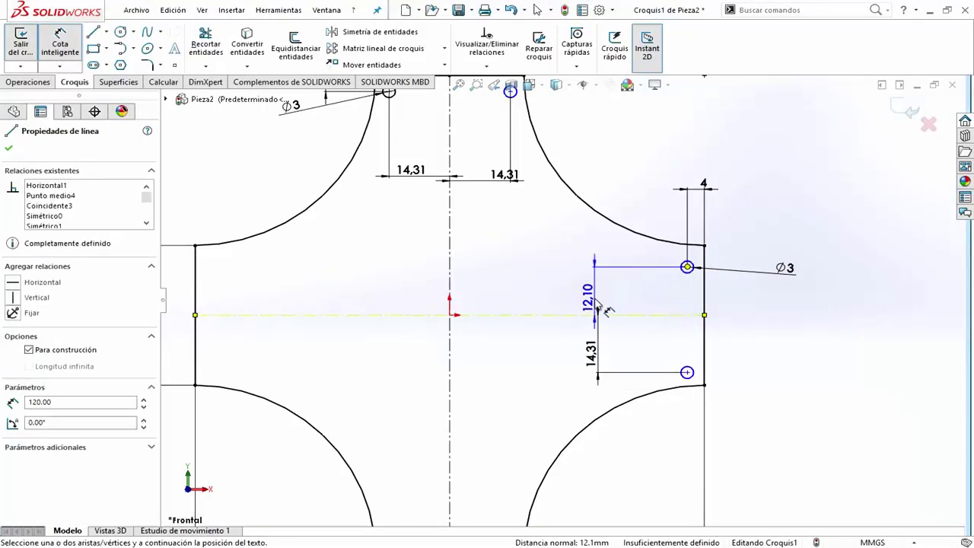
click(595, 263)
text(14.31)
key(Return)
key(Escape)
scroll(560, 299, up, 3)
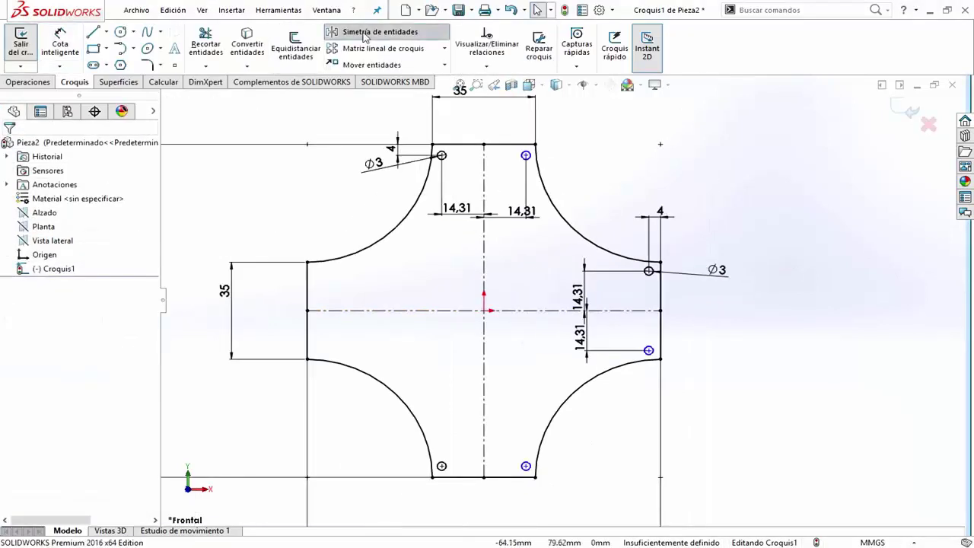
- Mirror the right-side circles to the left about the vertical centreline
click(371, 31)
key(Escape)
key(Return)
scroll(609, 286, up, 3)
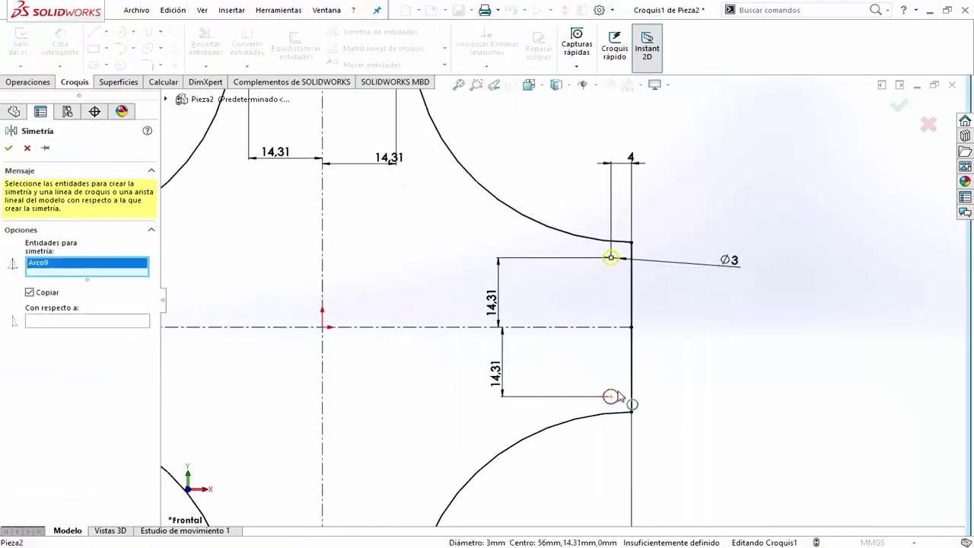
click(616, 396)
click(324, 256)
key(f)
click(8, 147)
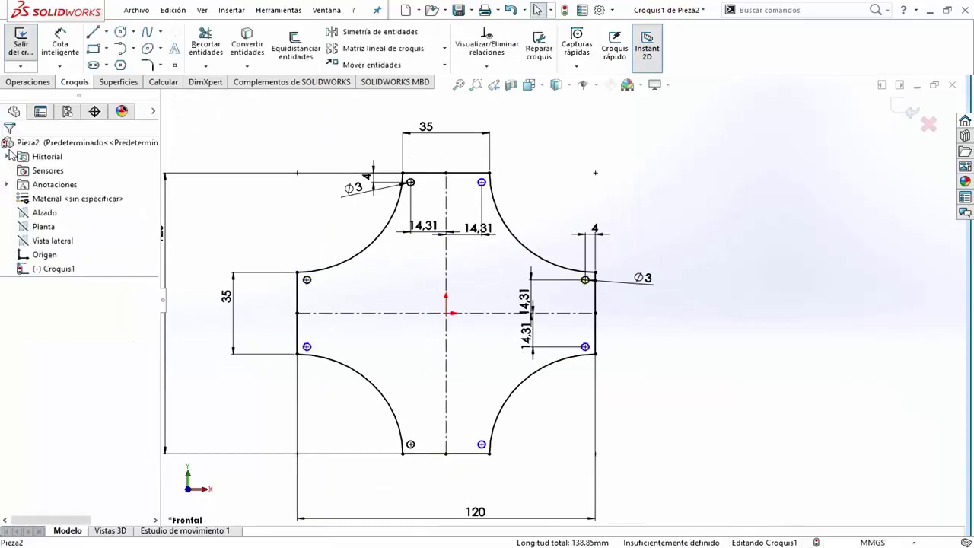
scroll(320, 263, up, 1)
- Check the spacing of the left circle centres, discarding the unneeded 28.62 dimension
click(317, 363)
click(317, 283)
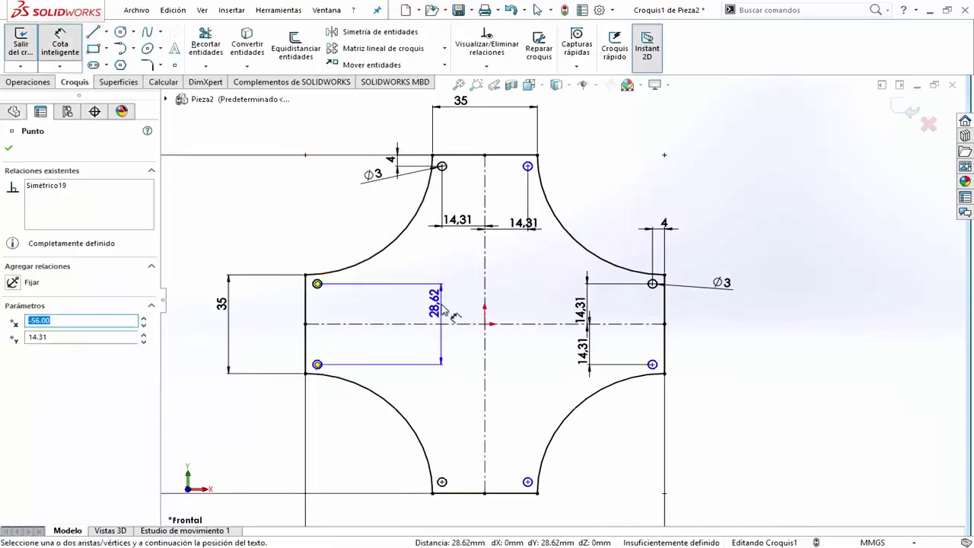
key(Escape)
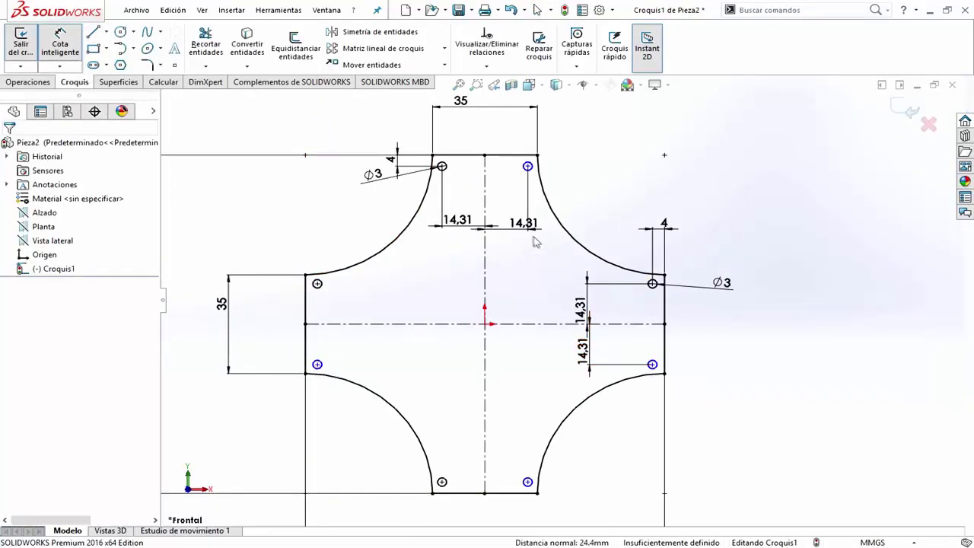
- Draw a small circle right of centre, 24.40 below the top edge
drag(518, 229, 494, 200)
scroll(495, 200, down, 2)
right_drag(494, 200, 536, 242)
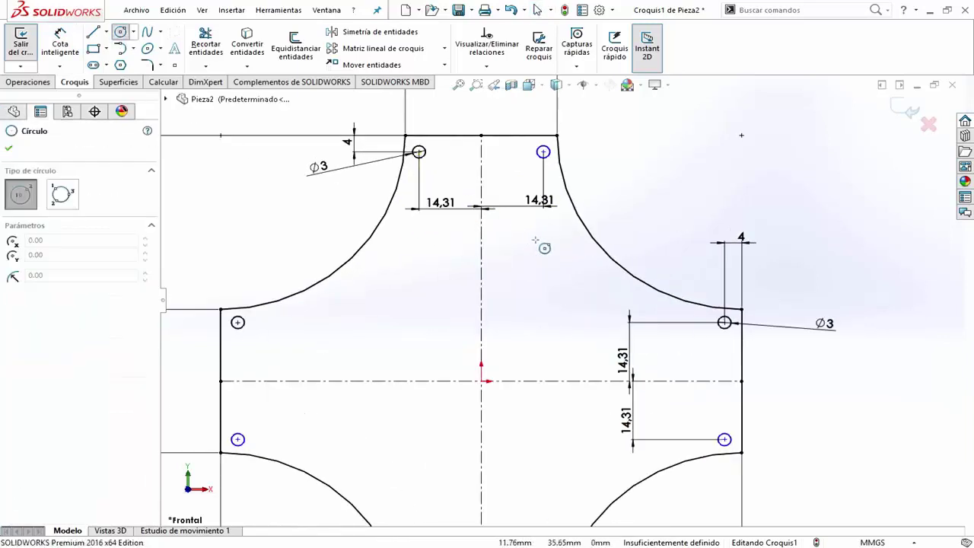
click(530, 239)
key(Escape)
click(522, 236)
click(533, 135)
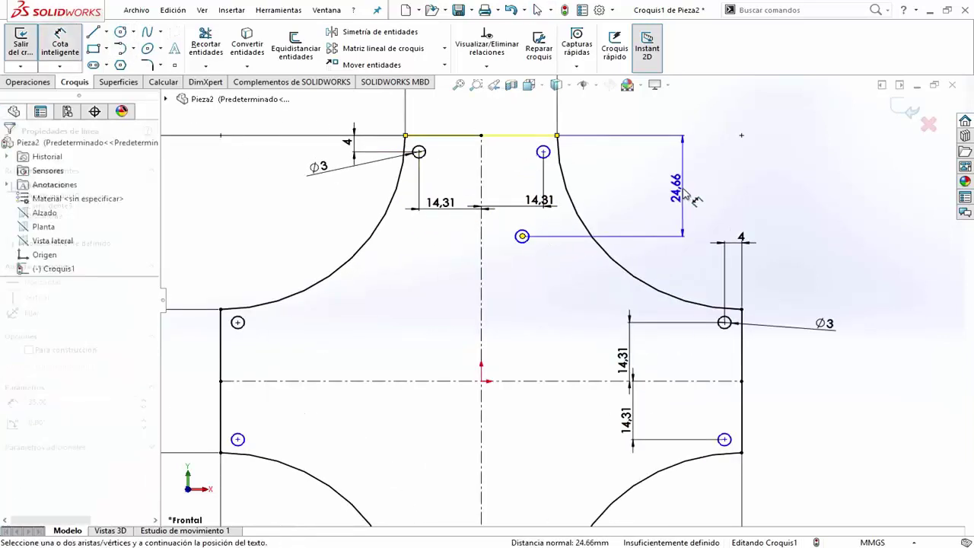
click(674, 183)
key(Return)
- Dimension the new circle 10 from the vertical centreline
click(522, 235)
key(Escape)
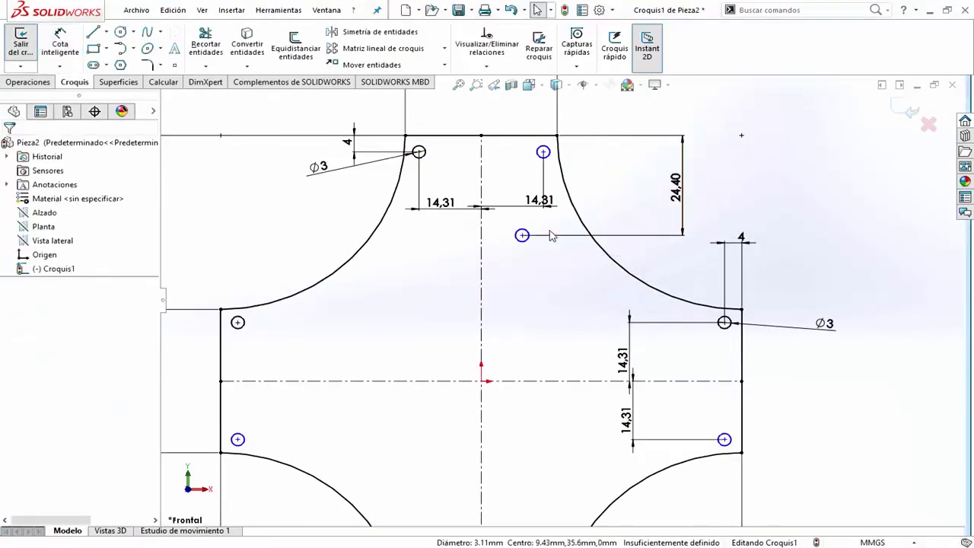
click(542, 152)
ctrl+click(522, 236)
click(60, 42)
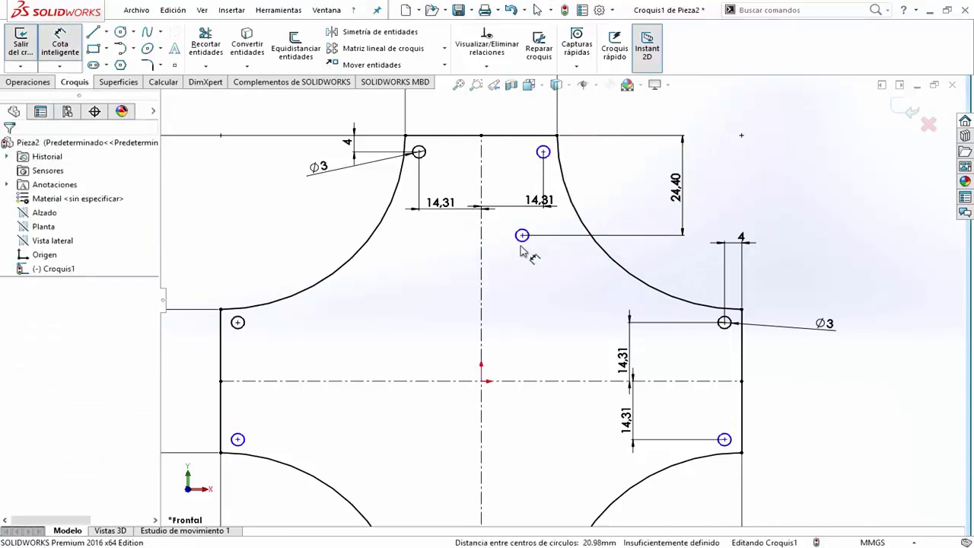
click(522, 236)
click(481, 268)
click(518, 268)
text(10)
key(Return)
click(7, 151)
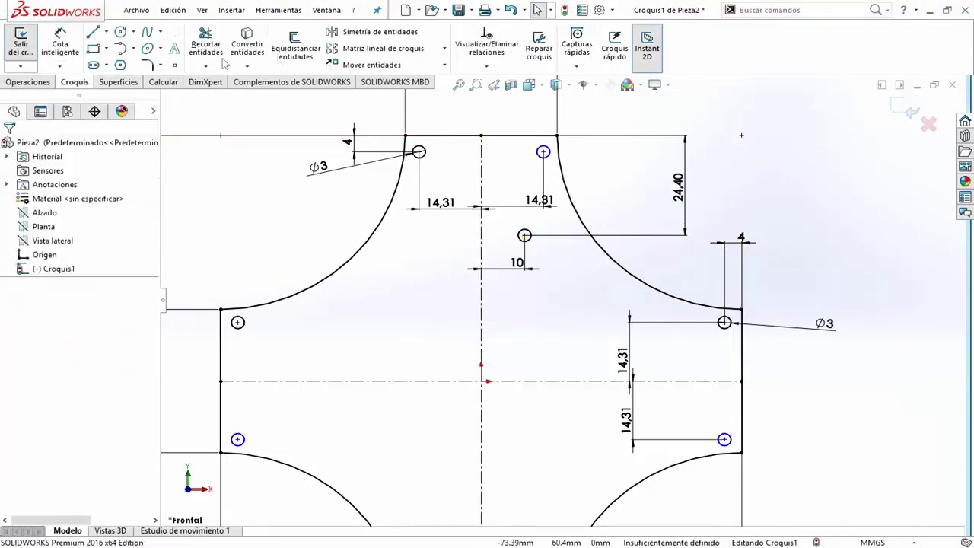
- Mirror the circle across the vertical centreline
click(373, 32)
click(480, 251)
key(Return)
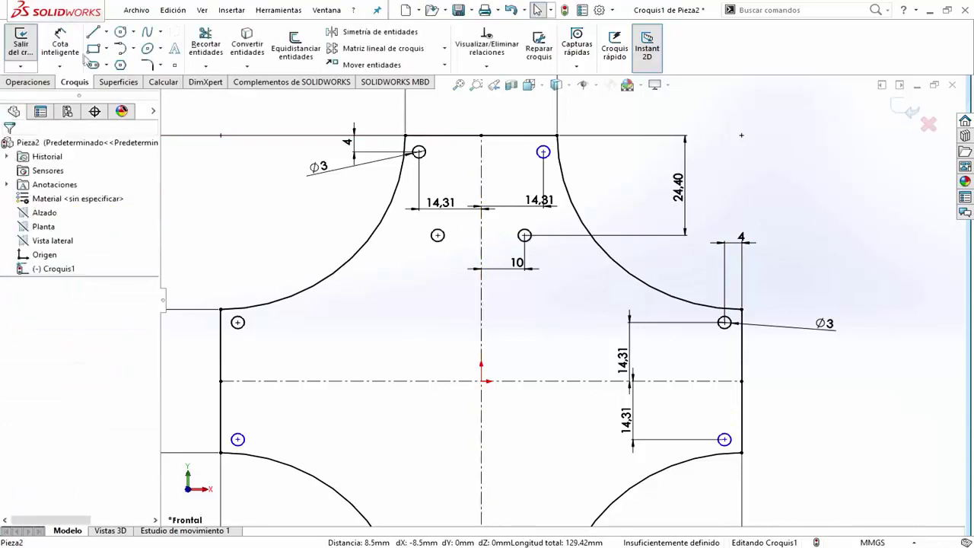
click(60, 42)
click(438, 235)
click(481, 278)
key(Escape)
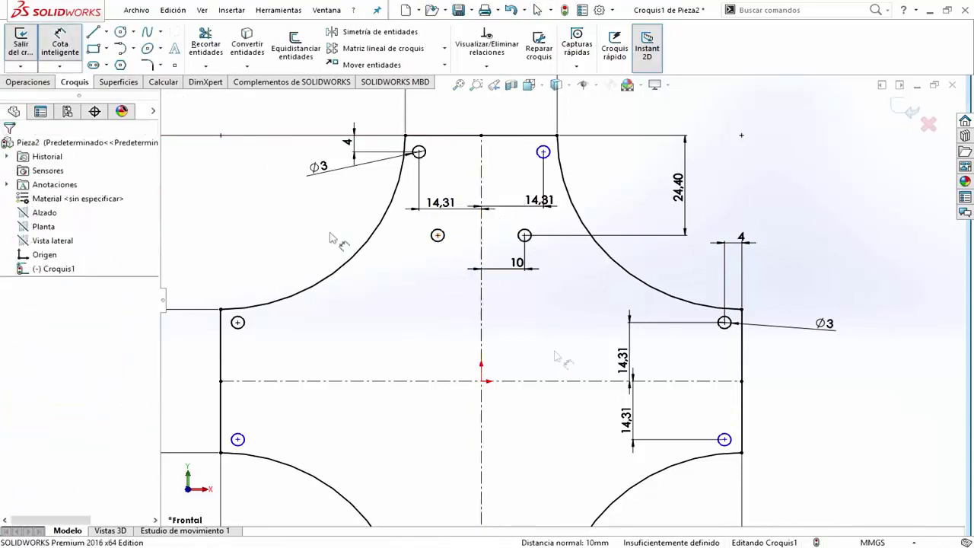
- Draw a small circle near the right edge, dimensioned 24.4 from that edge
key(c)
click(609, 350)
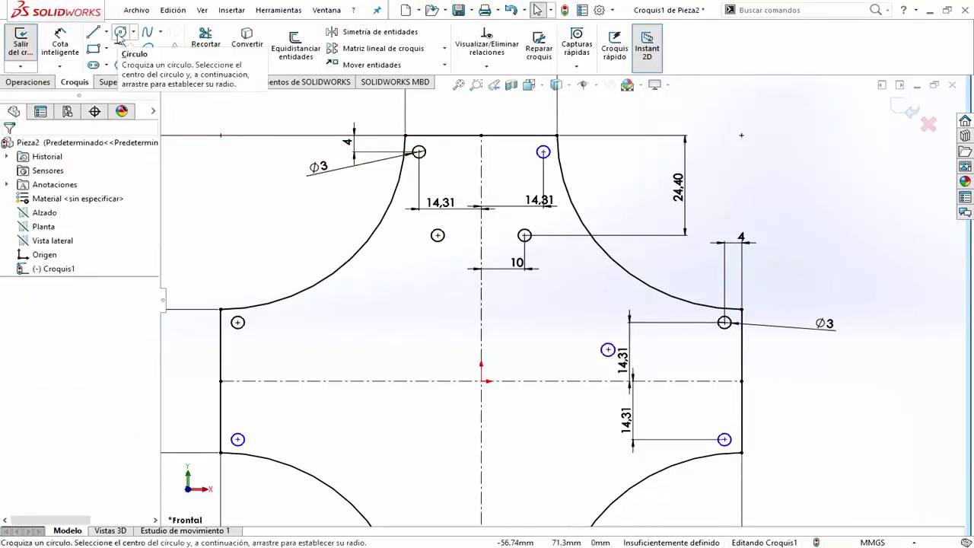
key(d)
click(742, 308)
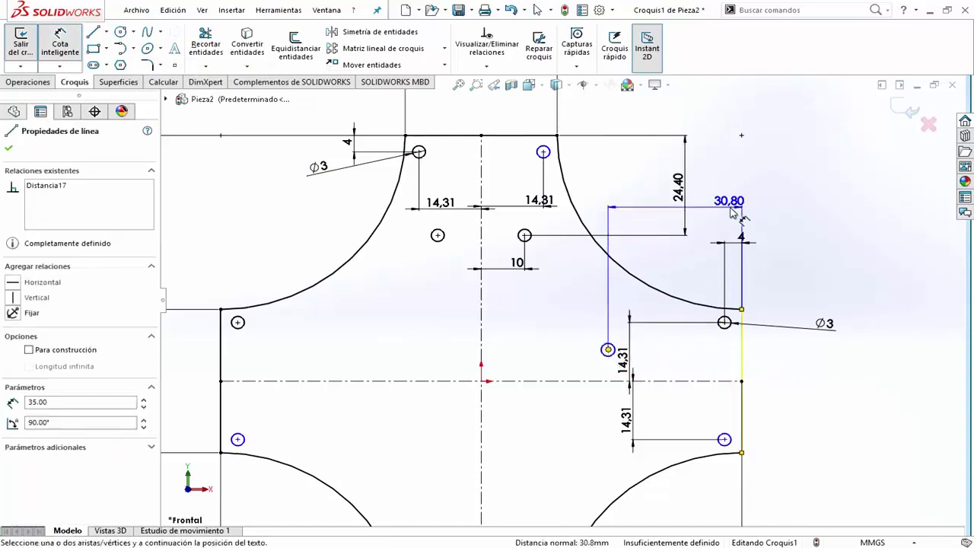
click(784, 262)
text(24.4)
key(Return)
key(Escape)
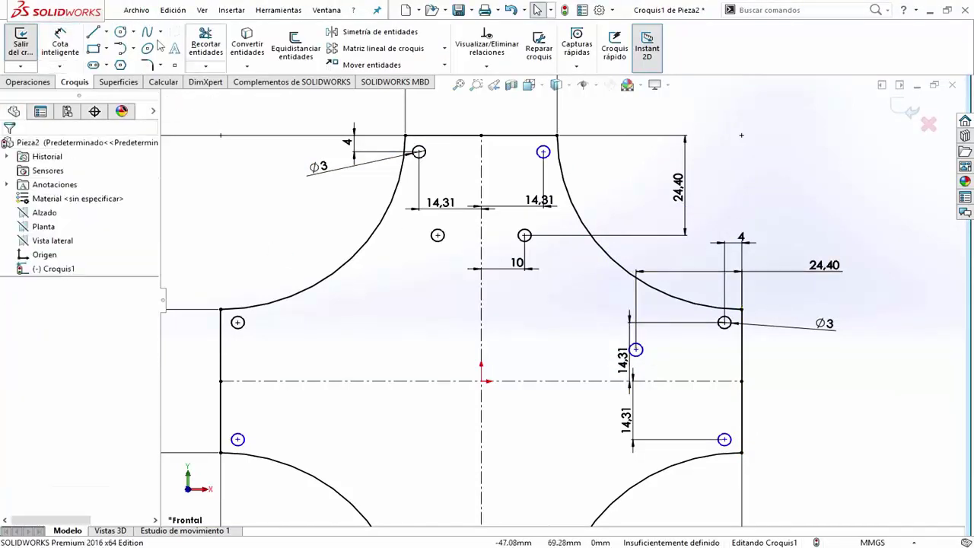
- Dimension the right-edge circle 10 from the horizontal centreline
click(636, 350)
ctrl+click(525, 235)
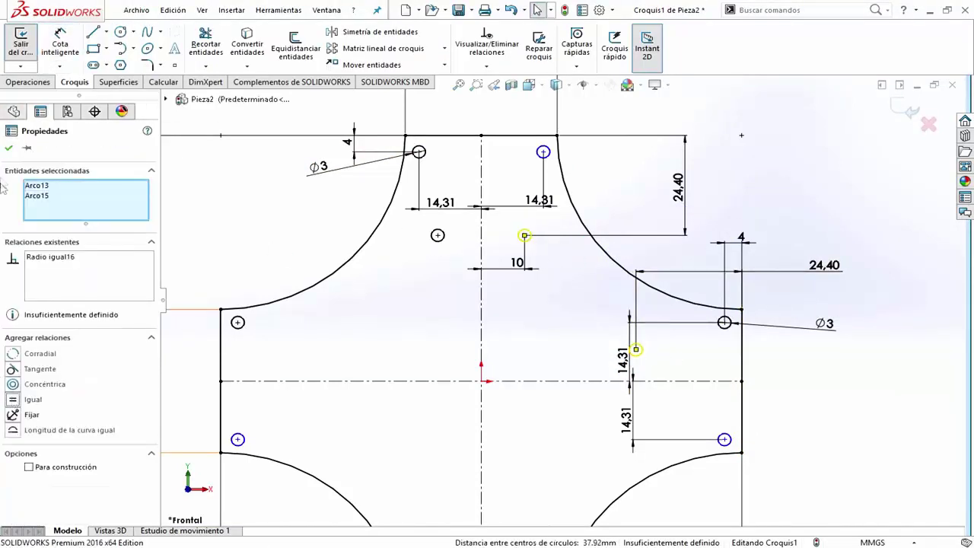
key(d)
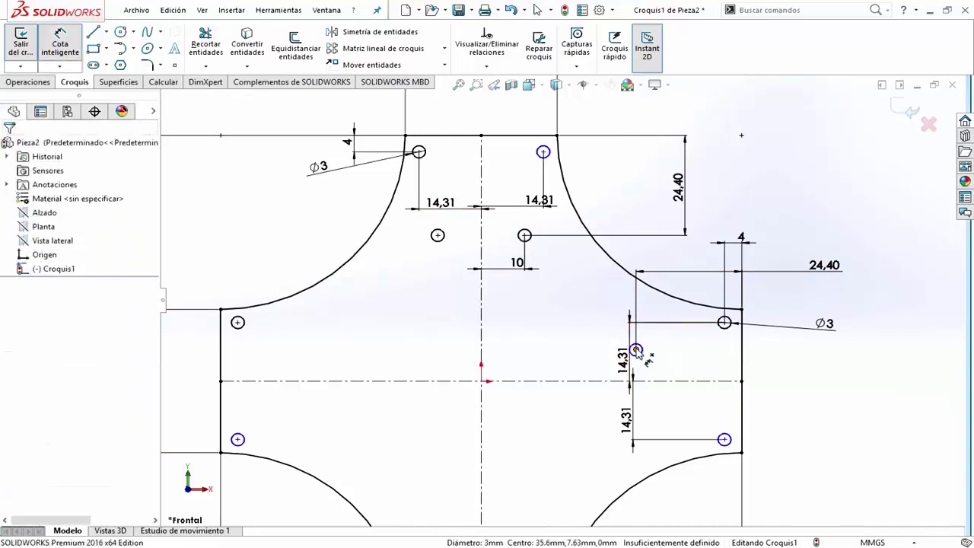
click(635, 350)
click(651, 380)
click(567, 350)
text(10.00mm)
key(Return)
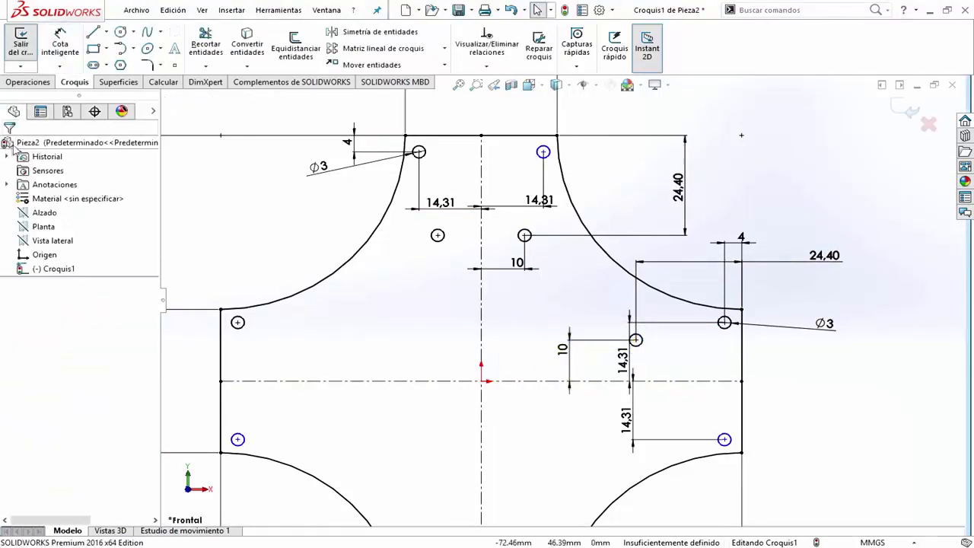
- Mirror the right-edge circle below the horizontal centreline
click(636, 339)
click(613, 380)
key(Return)
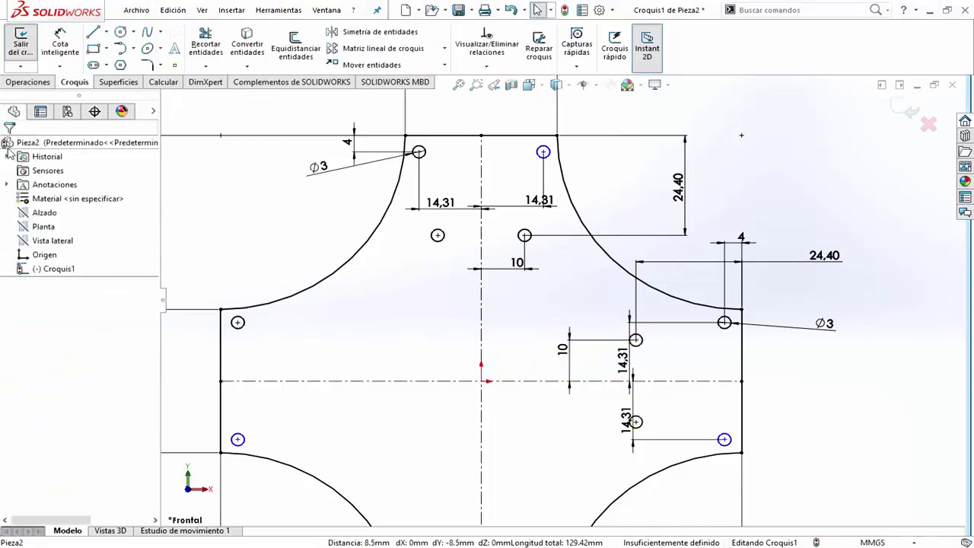
scroll(562, 298, up, 3)
click(389, 34)
click(539, 263)
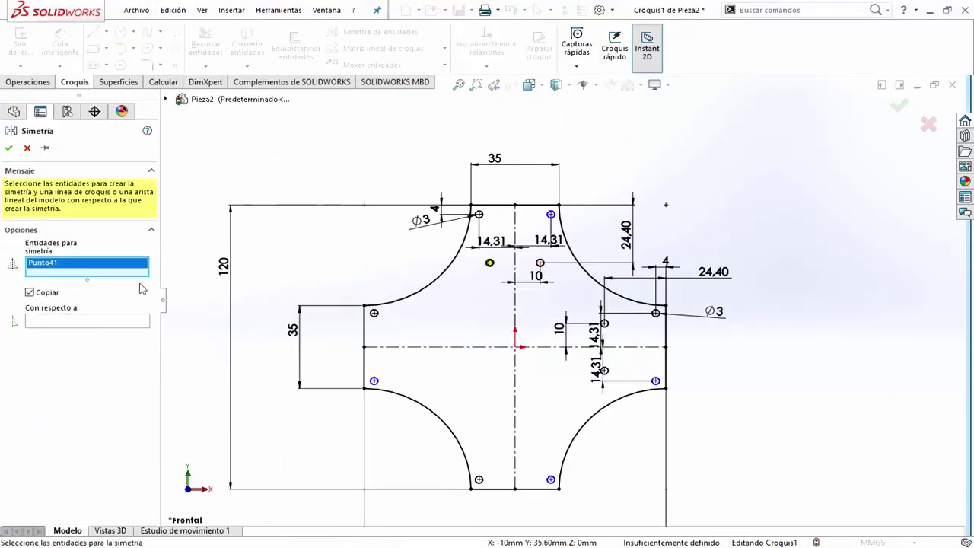
- Mirror the upper left and right small circles across the horizontal centreline
key(Delete)
scroll(463, 305, up, 3)
click(358, 251)
click(655, 251)
scroll(504, 342, down, 2)
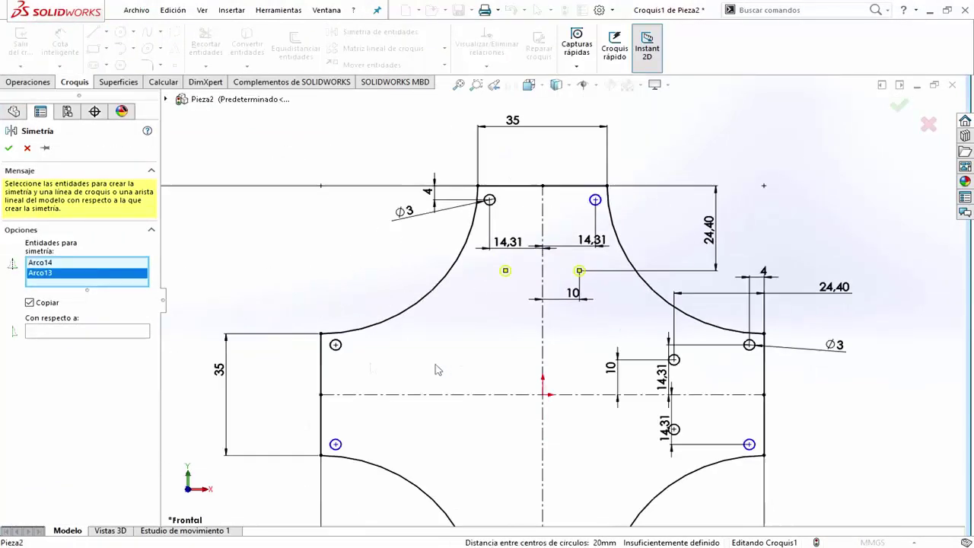
click(502, 394)
scroll(502, 394, up, 2)
key(Return)
key(Return)
scroll(417, 343, down, 2)
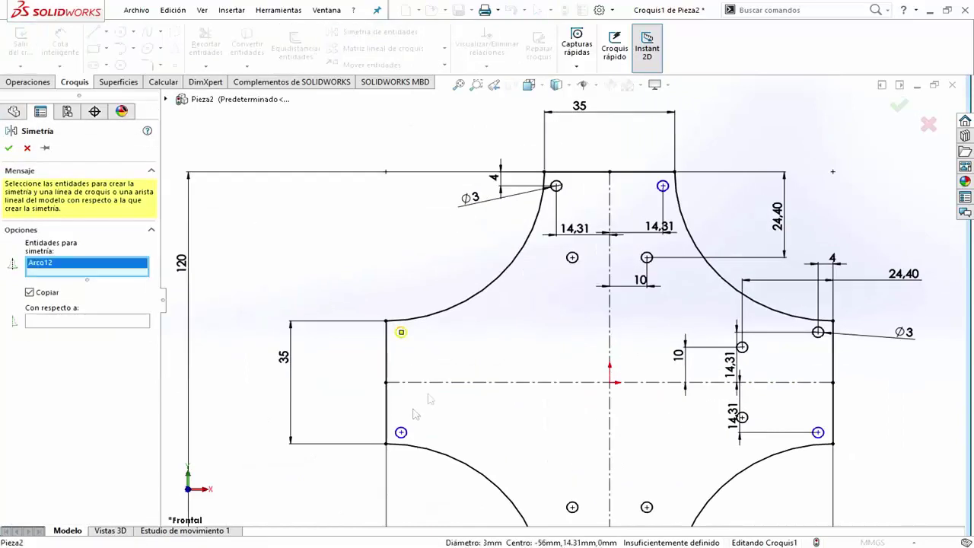
key(Escape)
key(Return)
- Mirror the right-side small circles across the vertical centreline
click(746, 344)
click(746, 415)
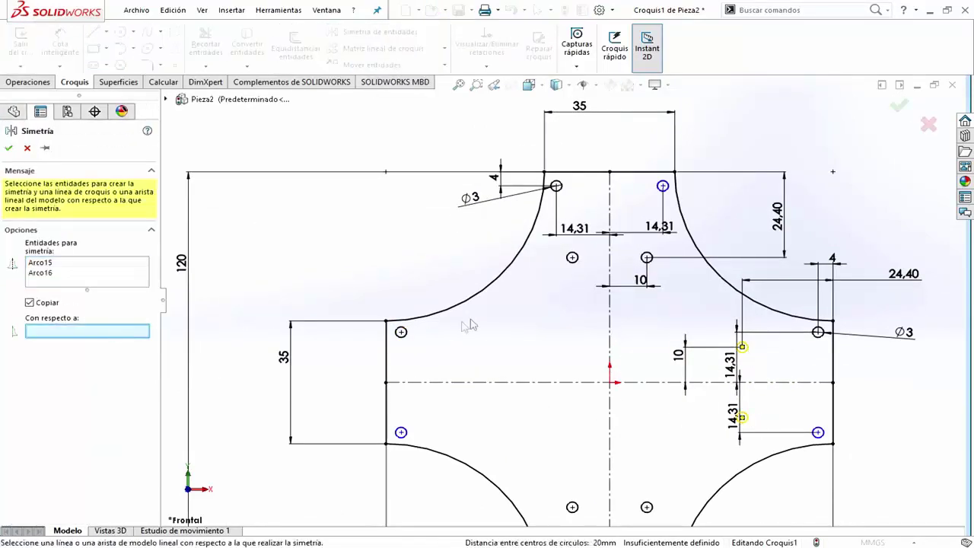
click(611, 319)
click(8, 148)
scroll(220, 124, down, 1)
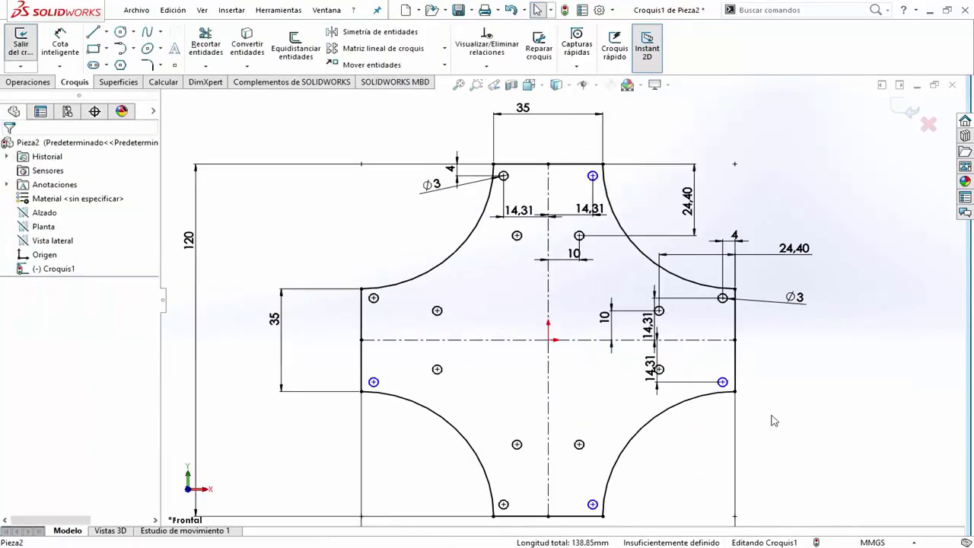
- Draw a circle at the origin and give it a 10 mm diameter
key(c)
click(548, 339)
click(566, 338)
key(d)
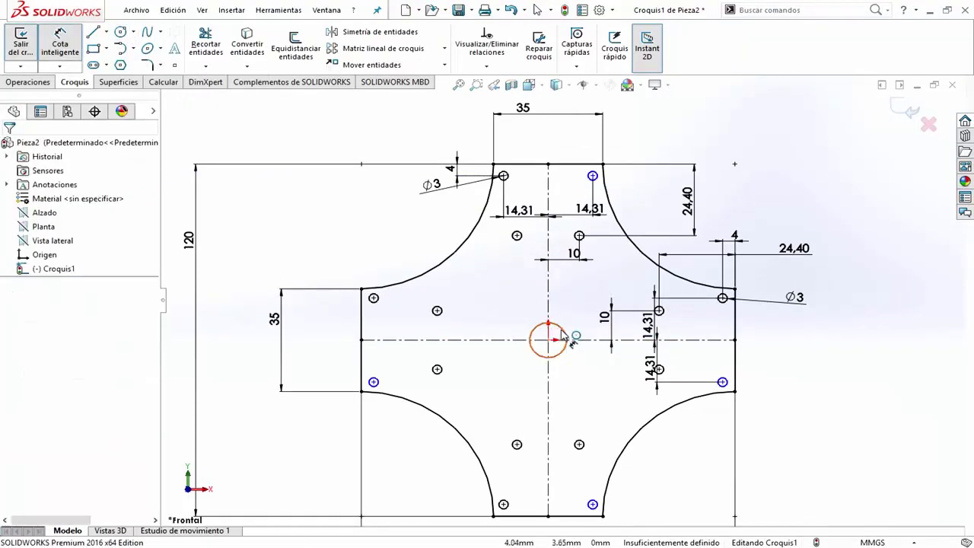
click(563, 336)
click(506, 405)
text(10)
key(Return)
key(Escape)
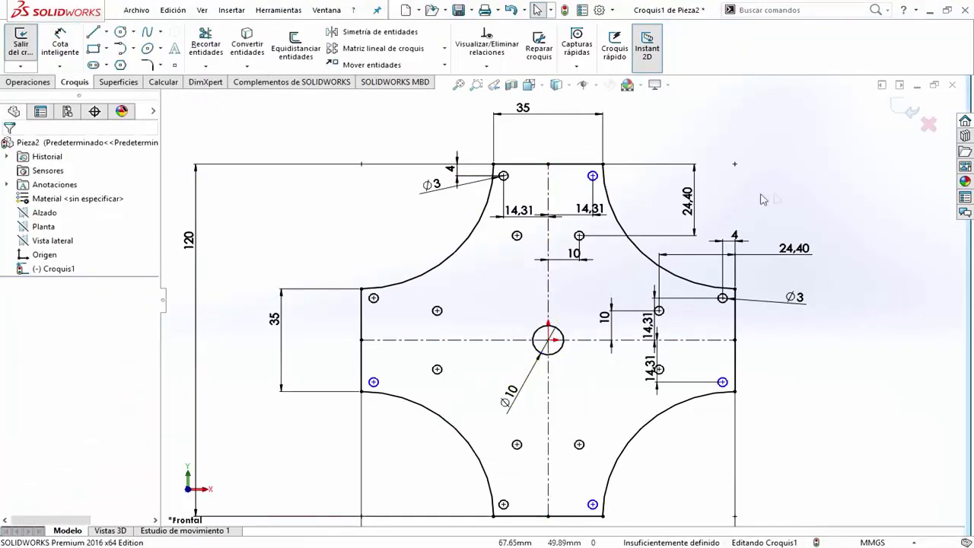
- Extrude the sketch 5 mm into a solid plate
key(e)
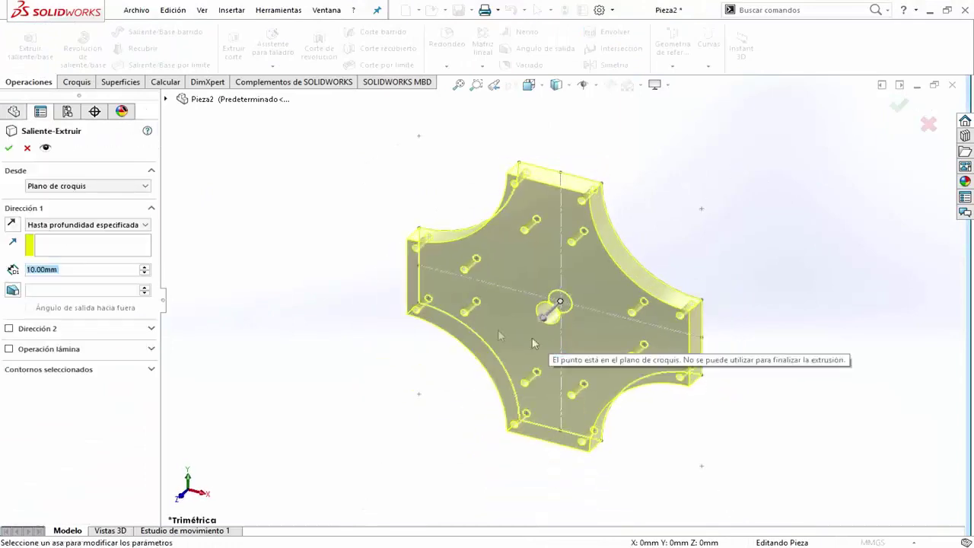
text(5)
key(Return)
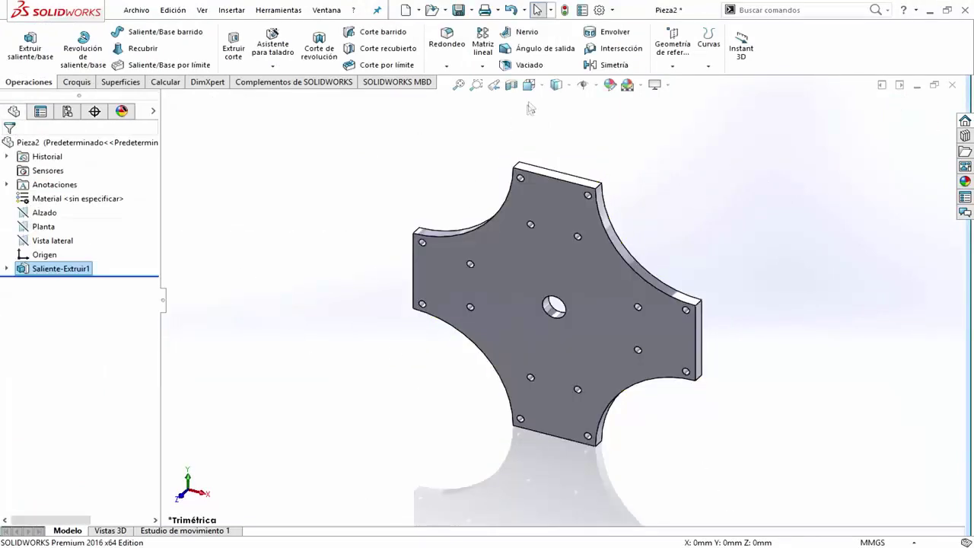
key(ctrl+1)
- Round the plate's corner edges with a 2 mm fillet
click(437, 38)
text(2)
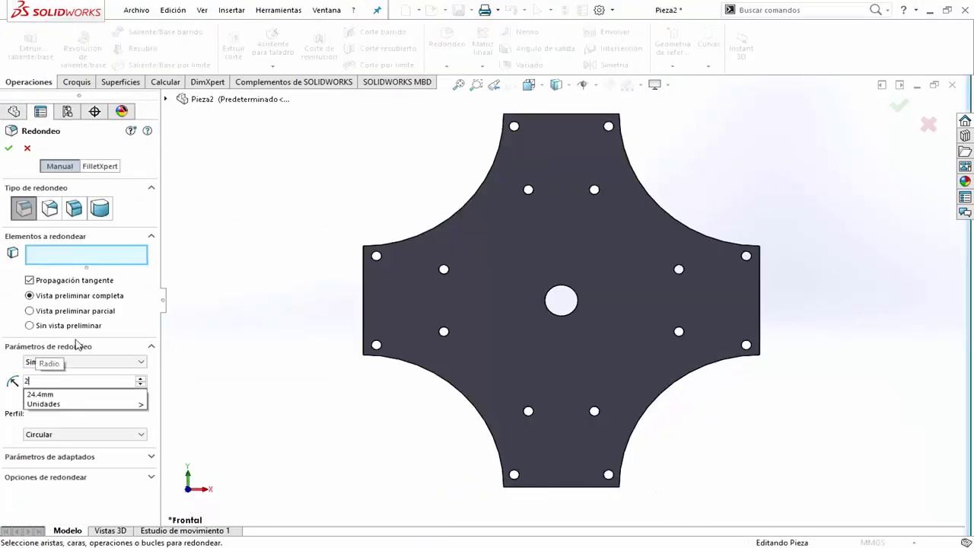
key(ctrl+7)
click(424, 378)
click(717, 330)
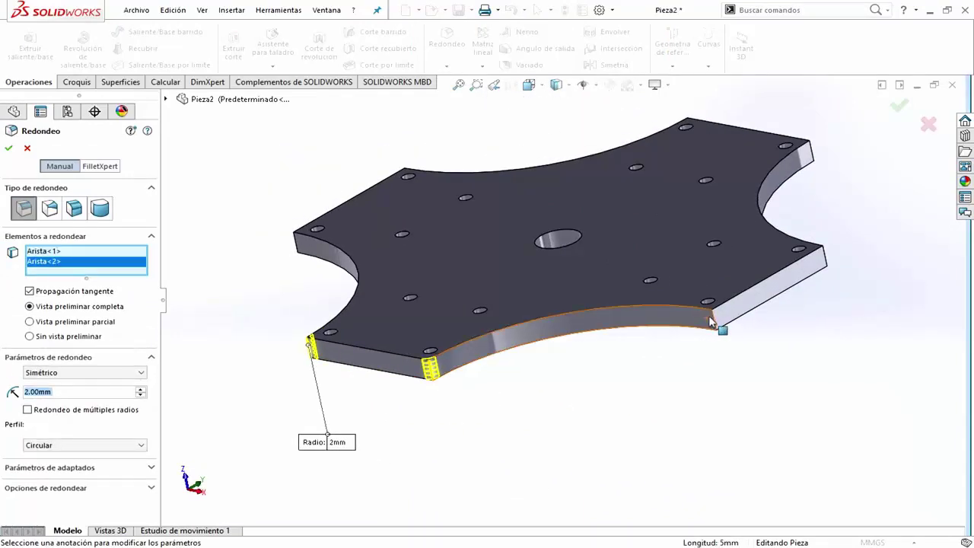
click(722, 335)
scroll(745, 383, down, 3)
scroll(763, 326, down, 2)
click(763, 326)
scroll(768, 176, down, 3)
click(768, 176)
scroll(795, 191, up, 3)
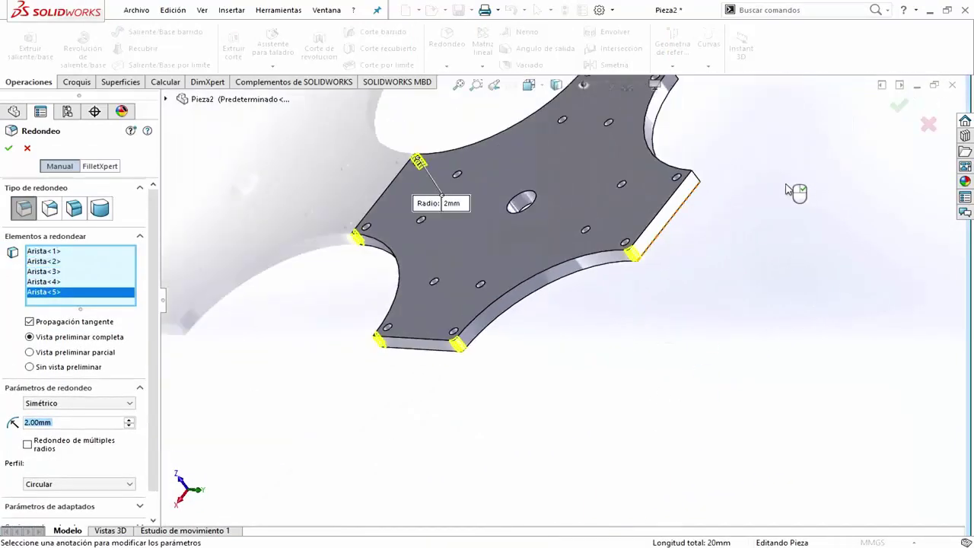
scroll(358, 343, down, 3)
click(358, 342)
scroll(618, 198, down, 1)
click(613, 220)
scroll(691, 220, up, 3)
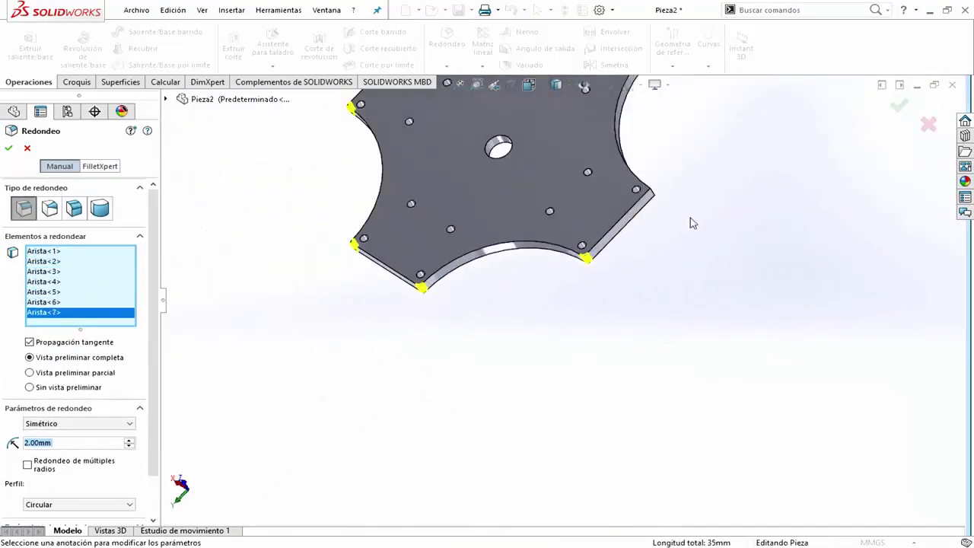
scroll(583, 218, down, 3)
click(583, 217)
scroll(658, 224, up, 3)
click(10, 148)
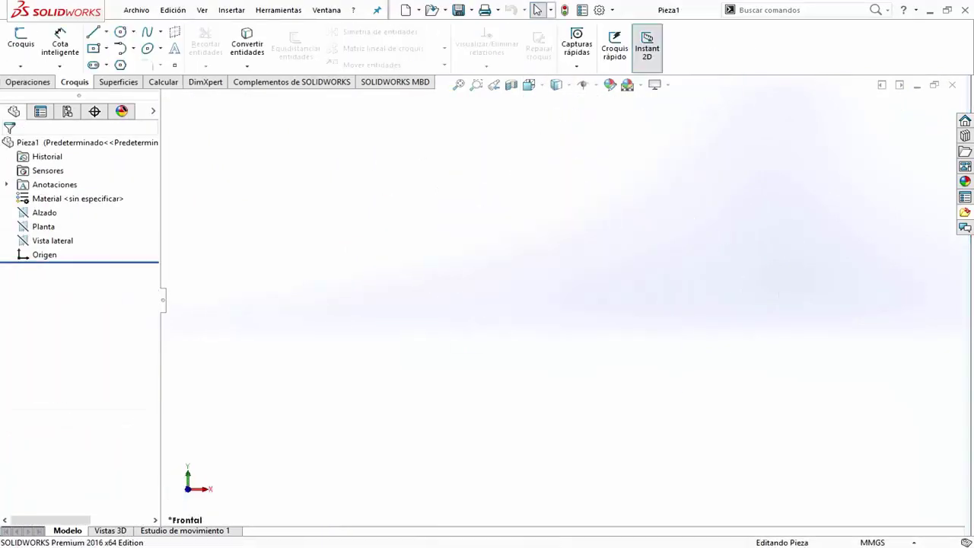
- Sketch a centre rectangle on the Front Plane, 40 mm tall and 200 mm wide
click(44, 212)
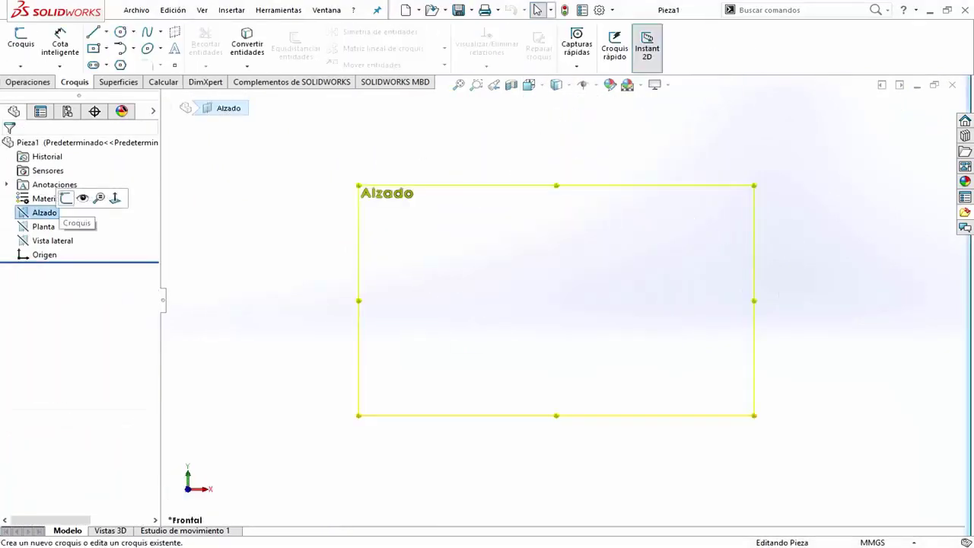
click(20, 38)
click(93, 48)
click(556, 300)
click(729, 326)
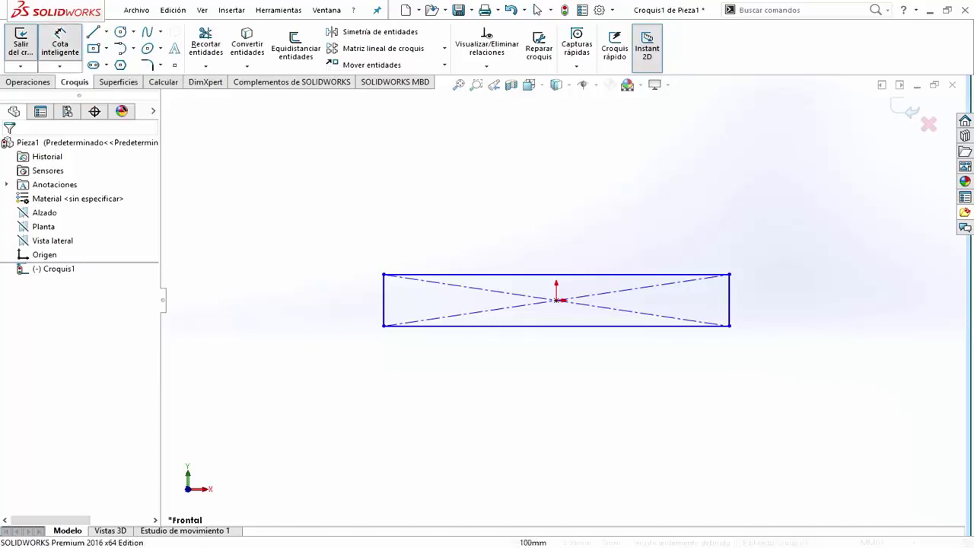
click(729, 300)
click(745, 300)
text(40)
key(Return)
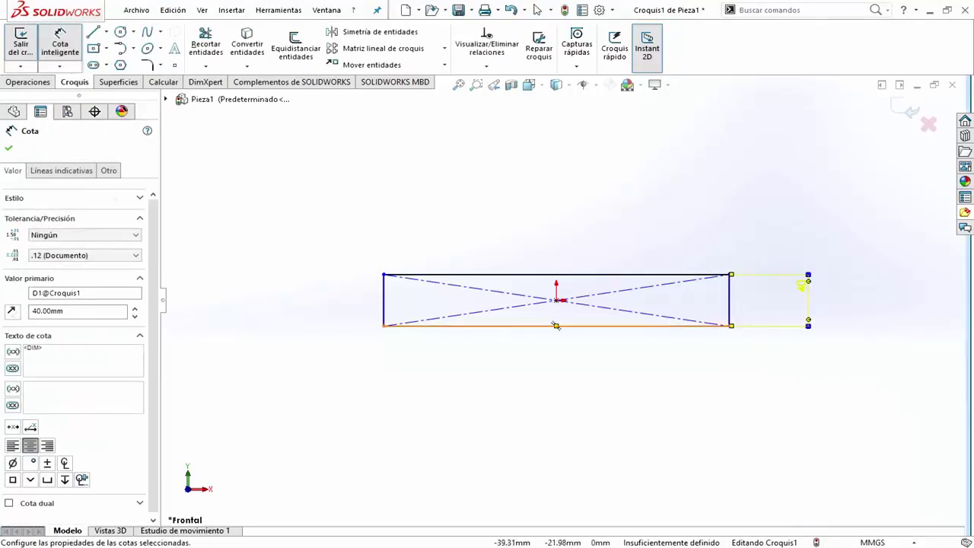
click(502, 326)
click(504, 387)
key(Return)
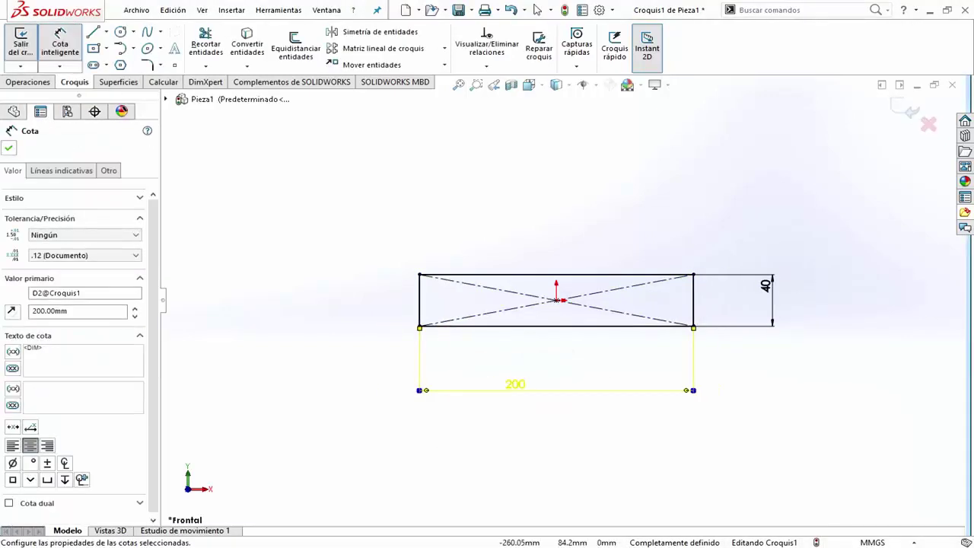
key(Escape)
- Add a circle at the left end tangent to the left, top and bottom edges
click(120, 32)
click(456, 300)
key(Escape)
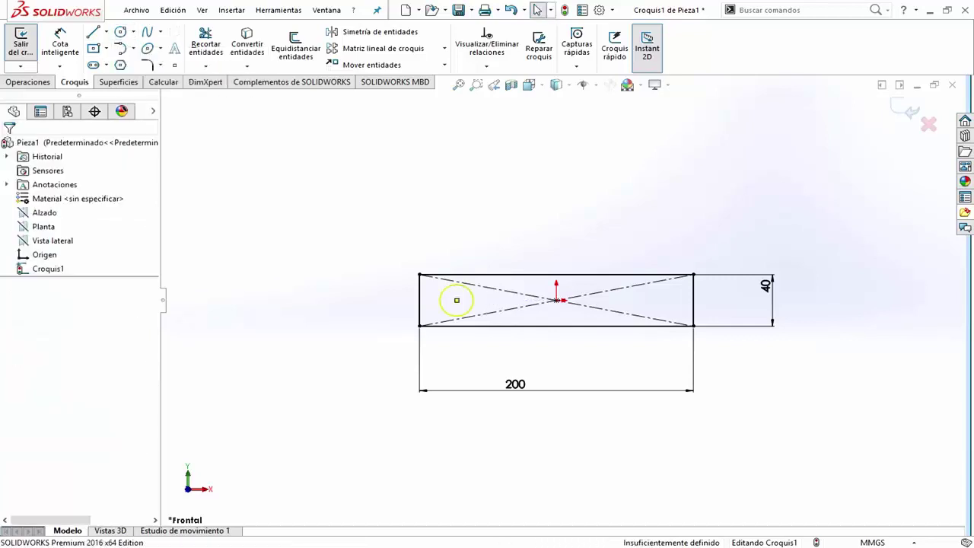
click(456, 283)
ctrl+click(420, 300)
click(32, 351)
key(Escape)
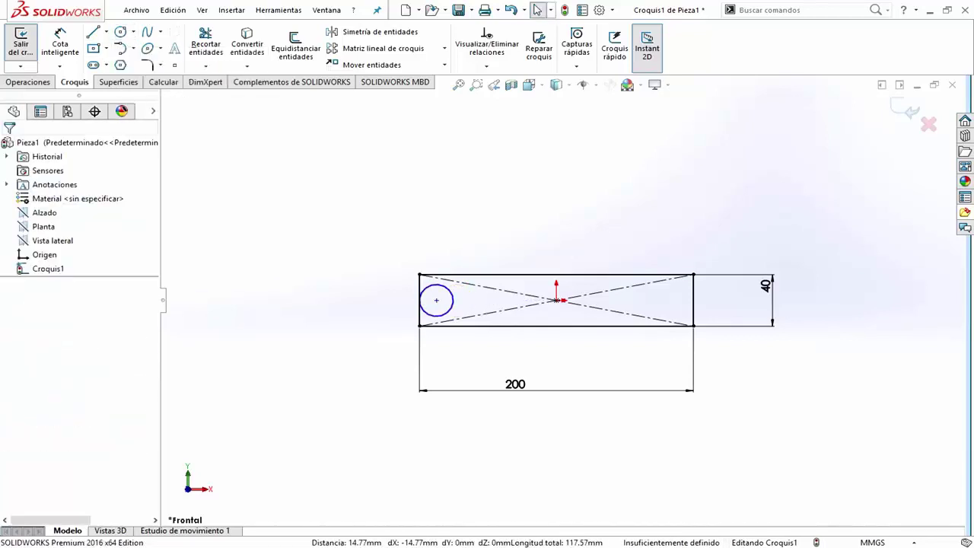
click(430, 300)
ctrl+click(556, 274)
click(30, 352)
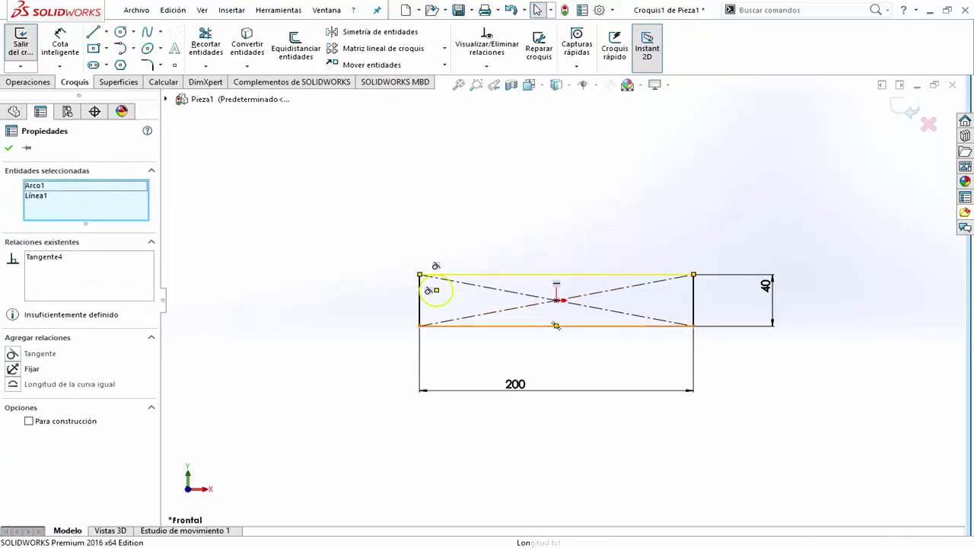
click(410, 290)
click(435, 284)
ctrl+click(556, 326)
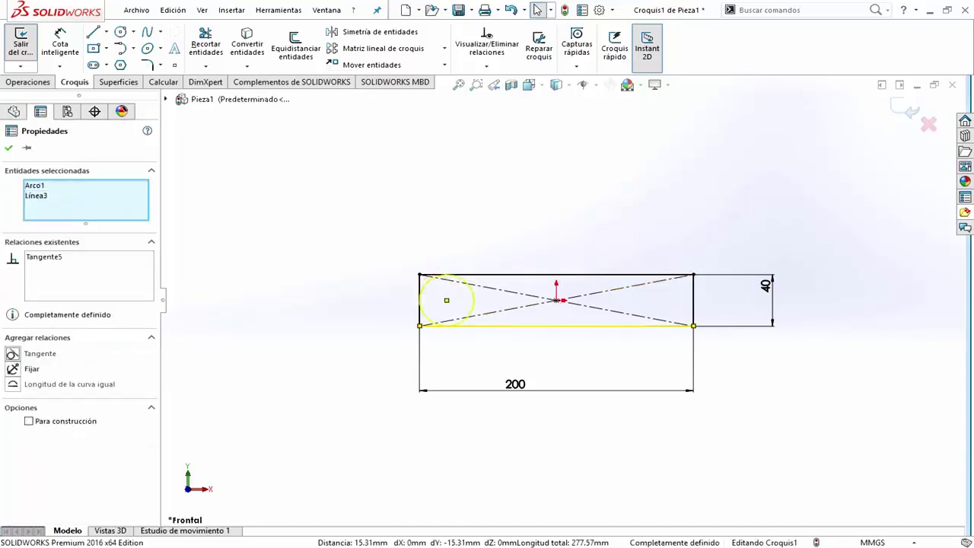
- Add a vertical centreline through the circle centre and trim the left end into a semicircle
click(205, 43)
scroll(472, 250, down, 5)
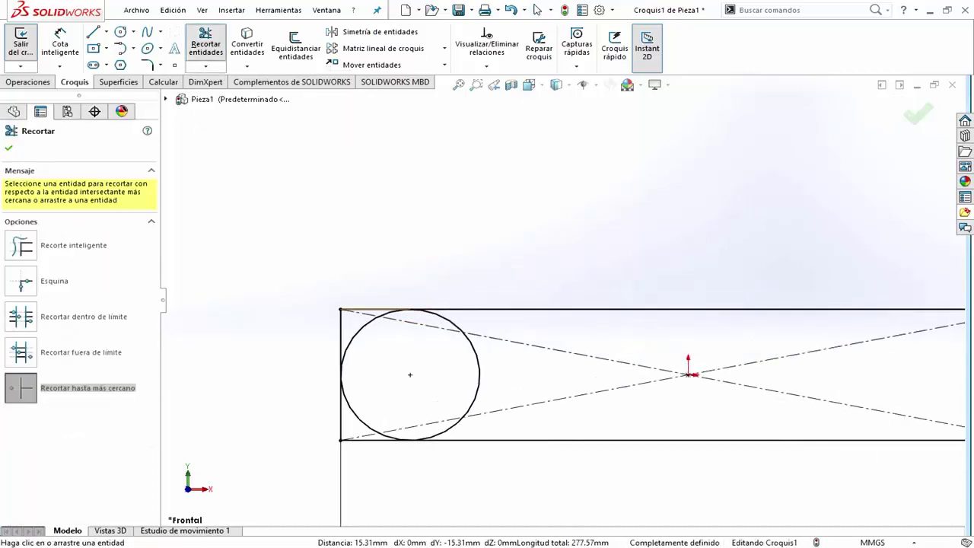
key(l)
drag(409, 310, 410, 440)
key(Escape)
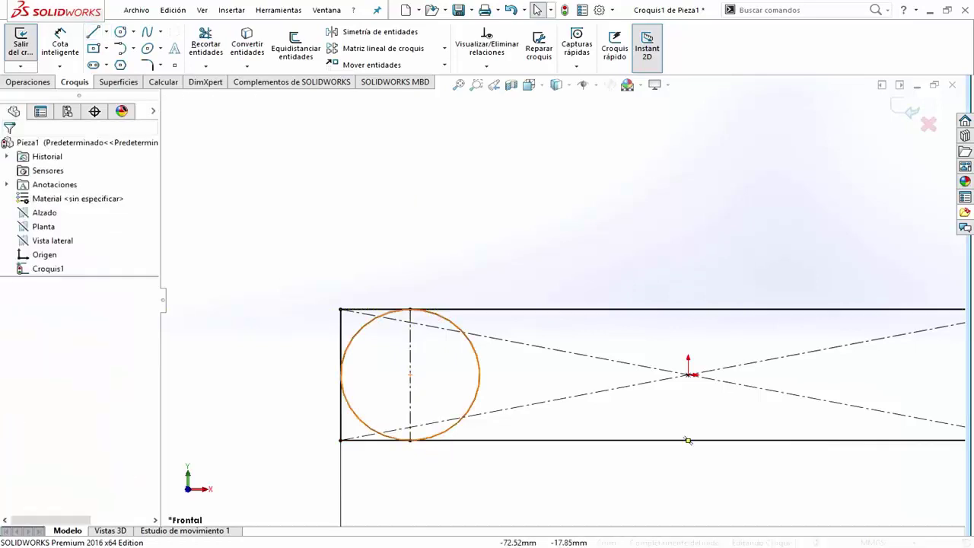
click(206, 44)
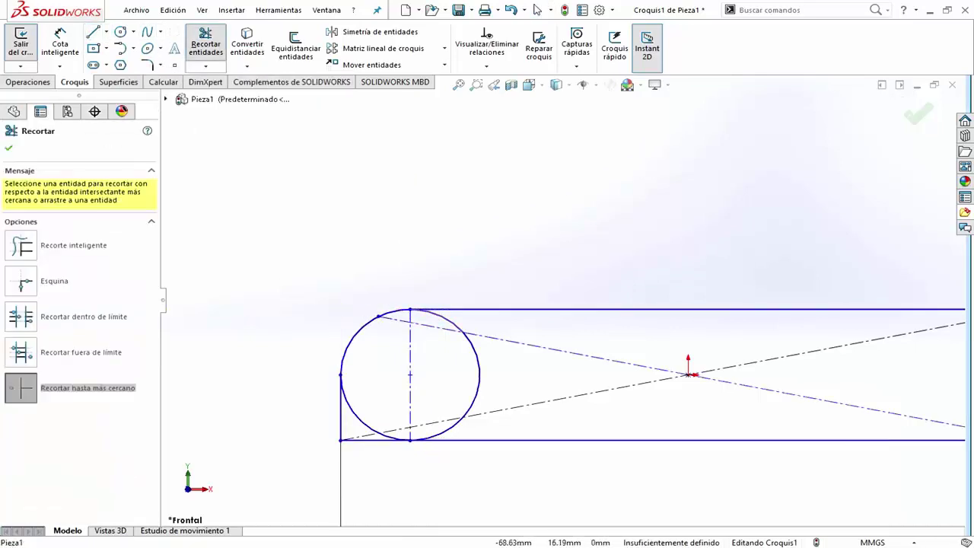
click(373, 440)
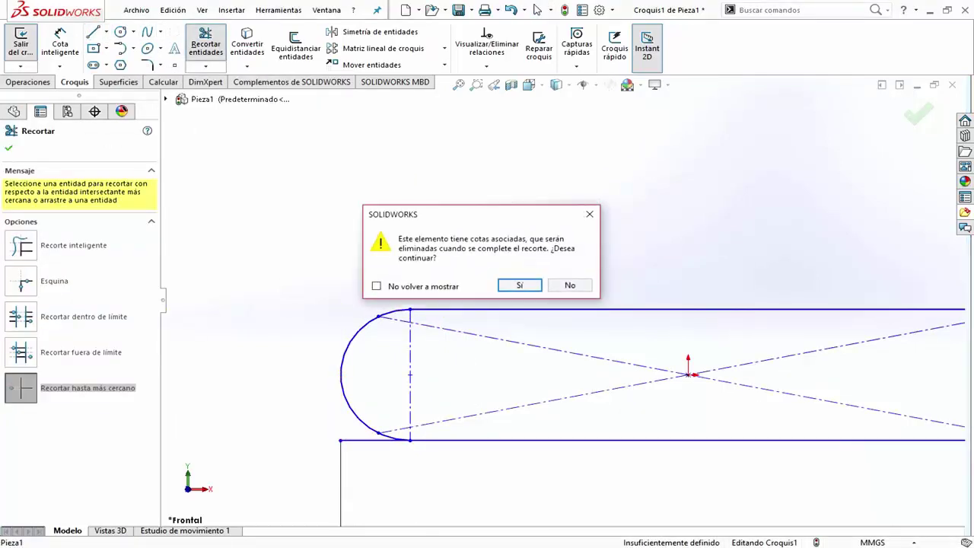
click(513, 284)
scroll(406, 234, up, 3)
scroll(406, 234, up, 2)
key(Escape)
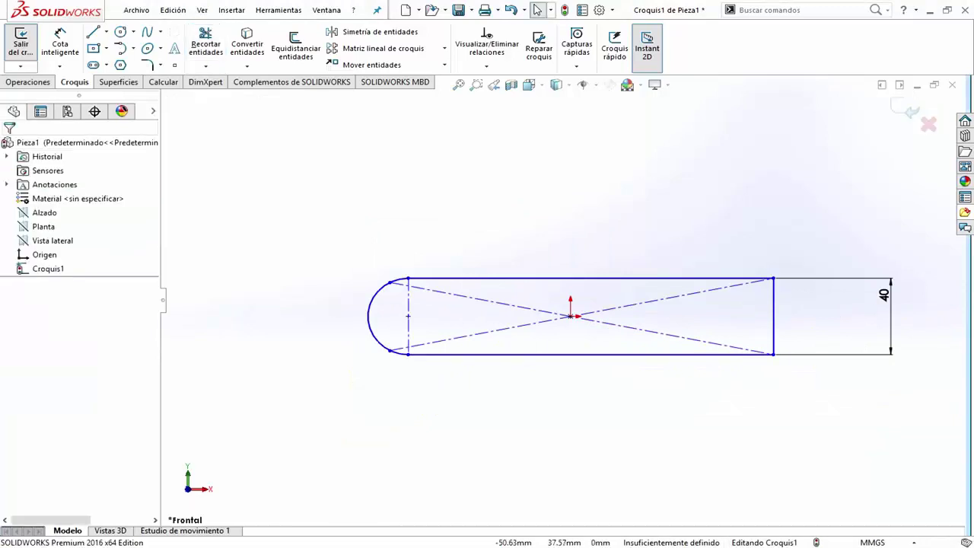
- Round the top and bottom right corners with 3 mm sketch fillets
click(206, 43)
click(147, 65)
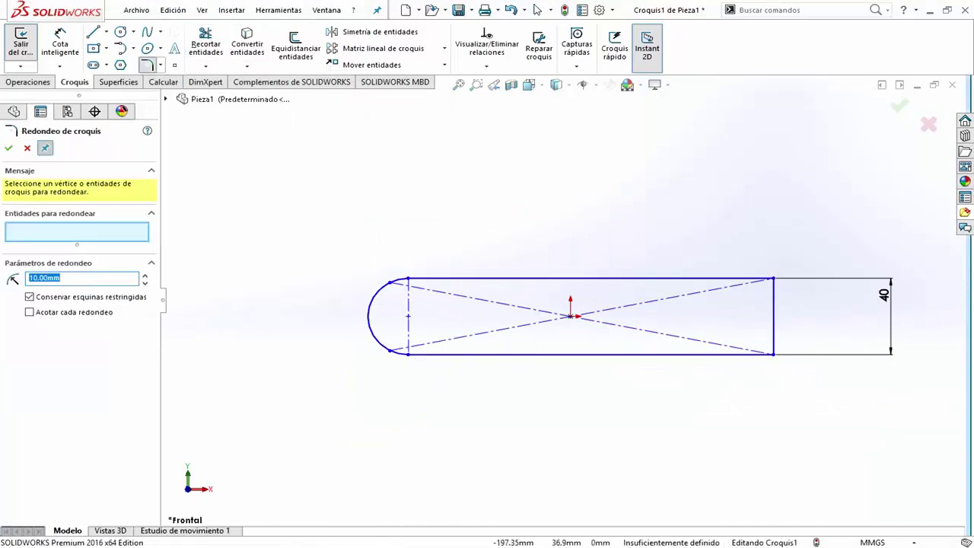
text(3)
click(768, 278)
click(773, 320)
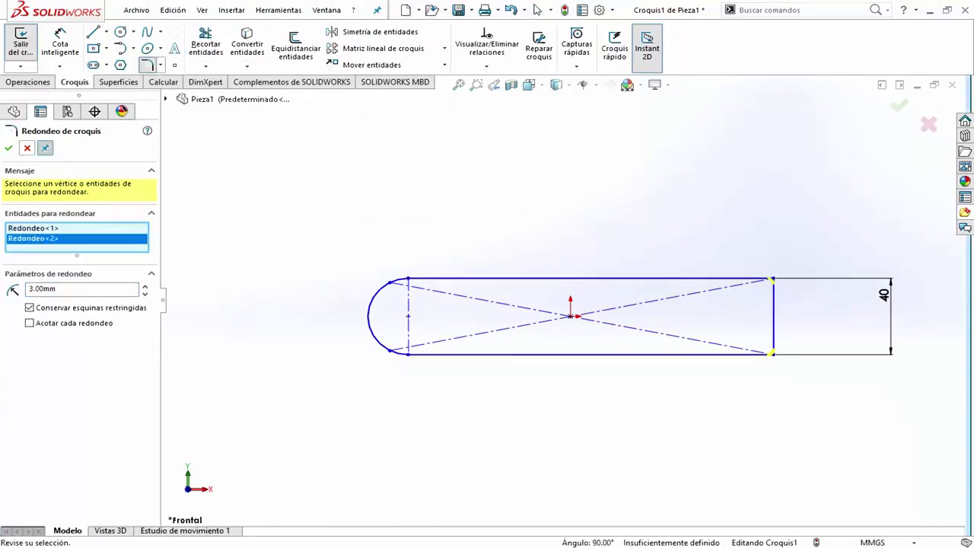
key(Return)
scroll(760, 357, down, 2)
key(t)
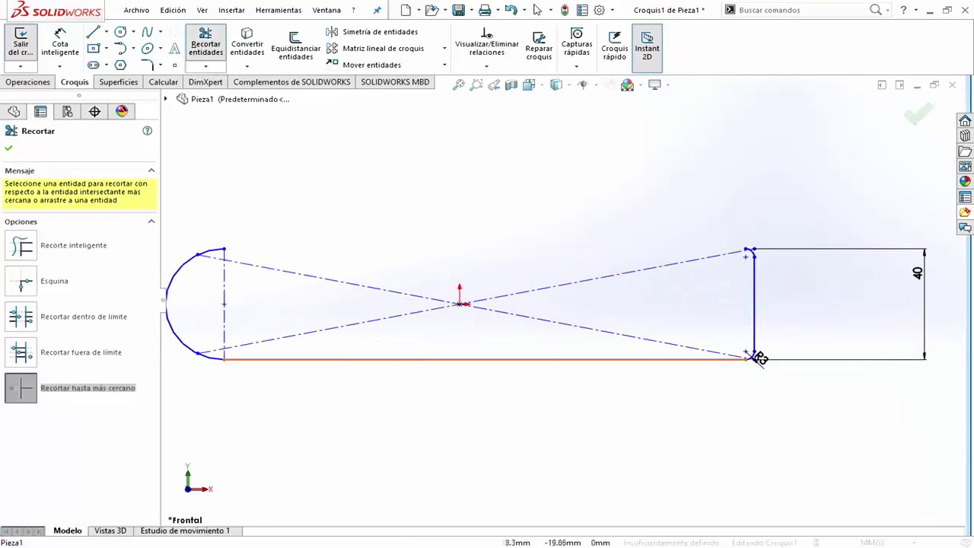
key(Escape)
- Draw a spline from the arc's top to the top right corner and mirror it about a horizontal centreline
click(147, 31)
click(224, 249)
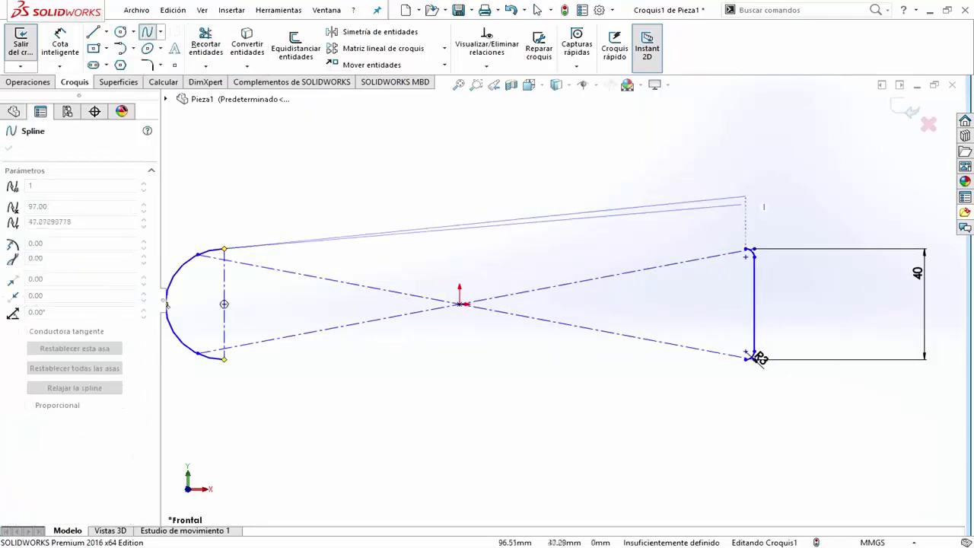
double_click(747, 248)
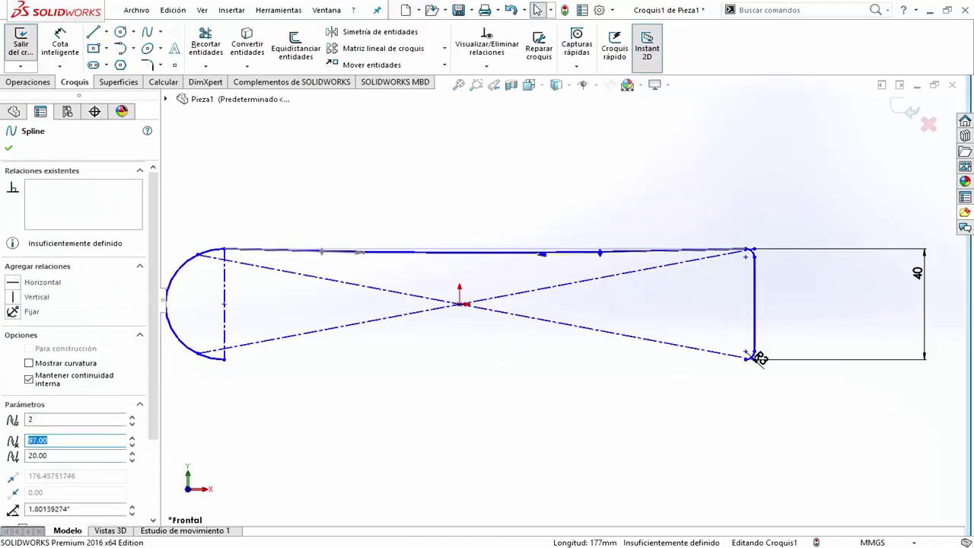
key(Escape)
key(m)
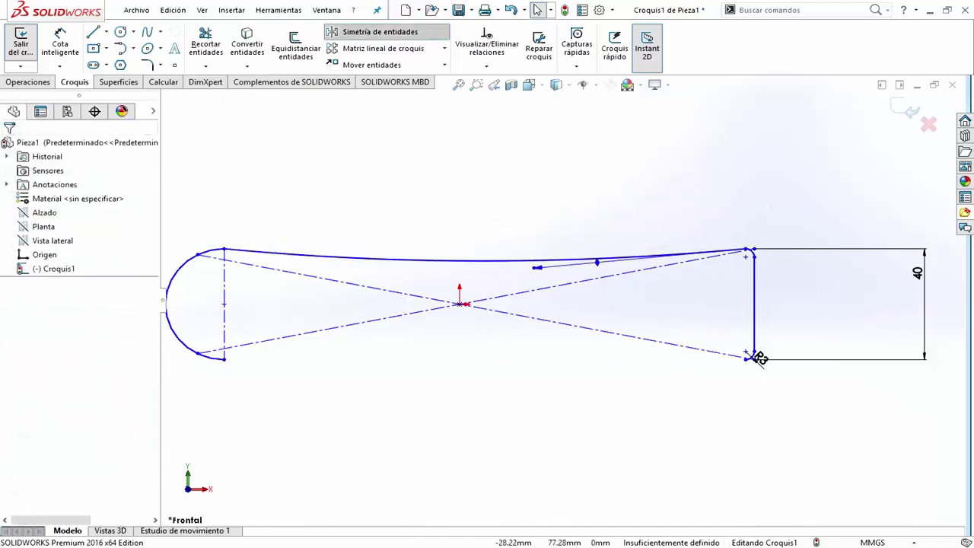
key(Escape)
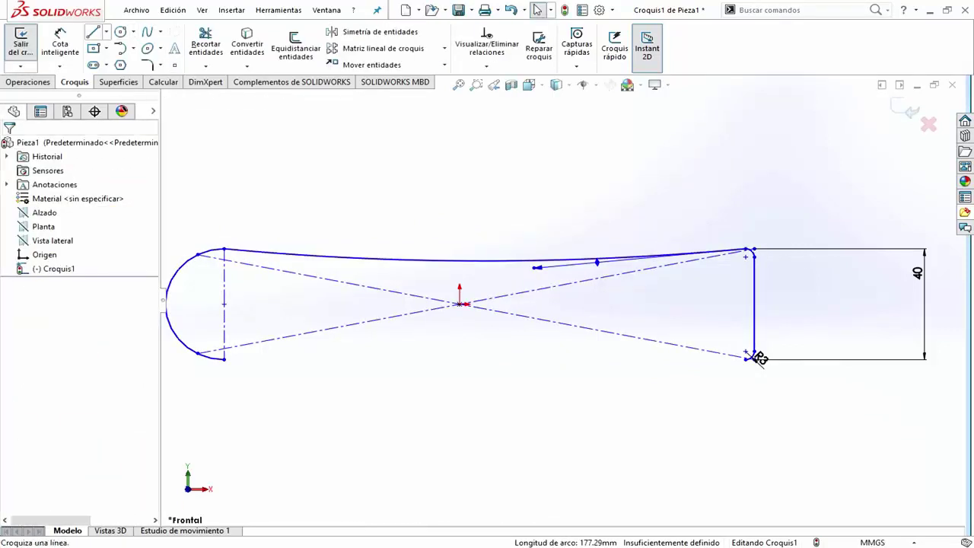
key(l)
key(z)
click(726, 348)
key(Escape)
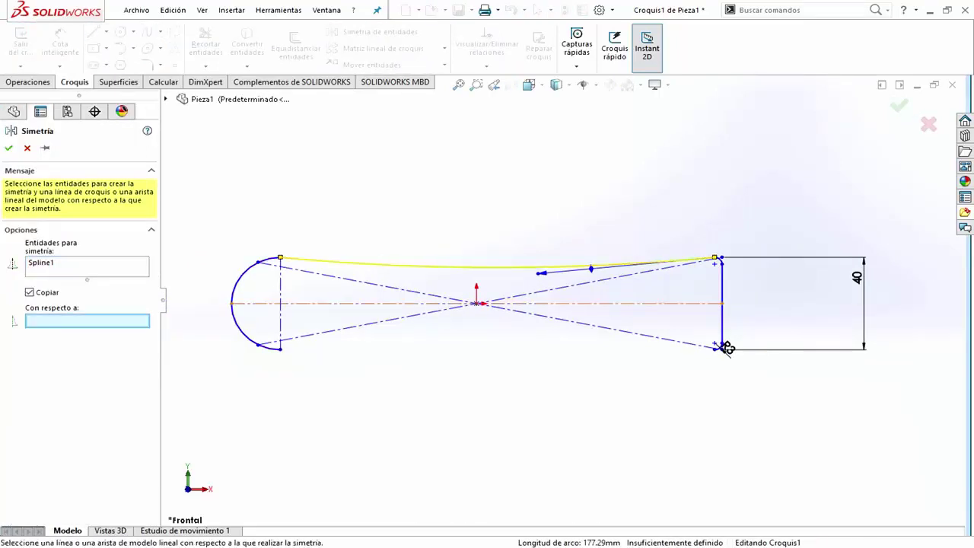
click(727, 347)
right_click(727, 348)
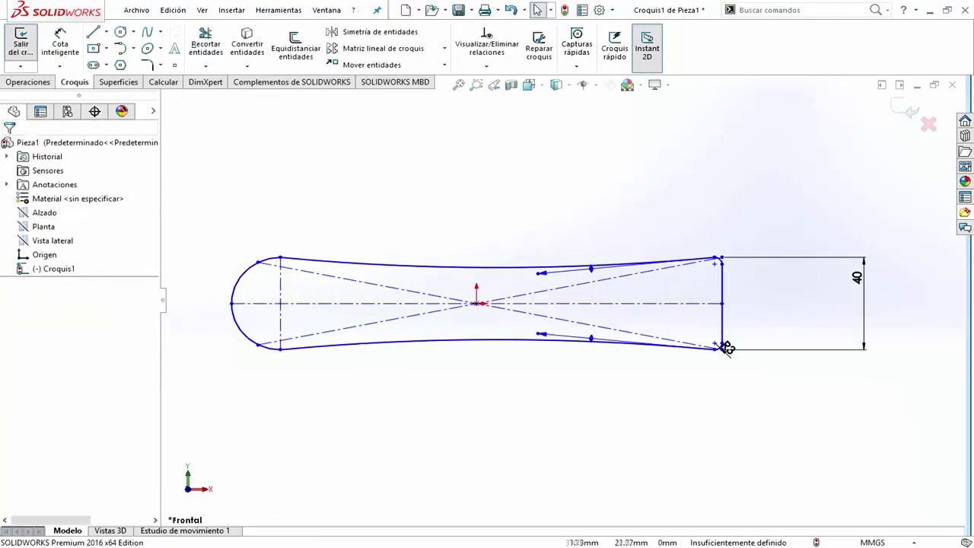
- Adjust the spline's end tangent to reshape the curved edge
click(727, 347)
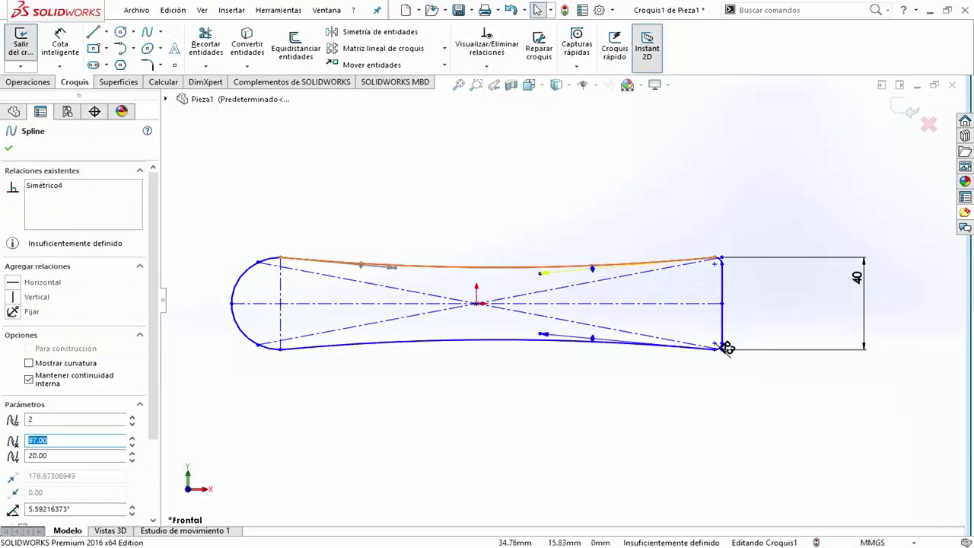
drag(727, 348, 727, 349)
key(Escape)
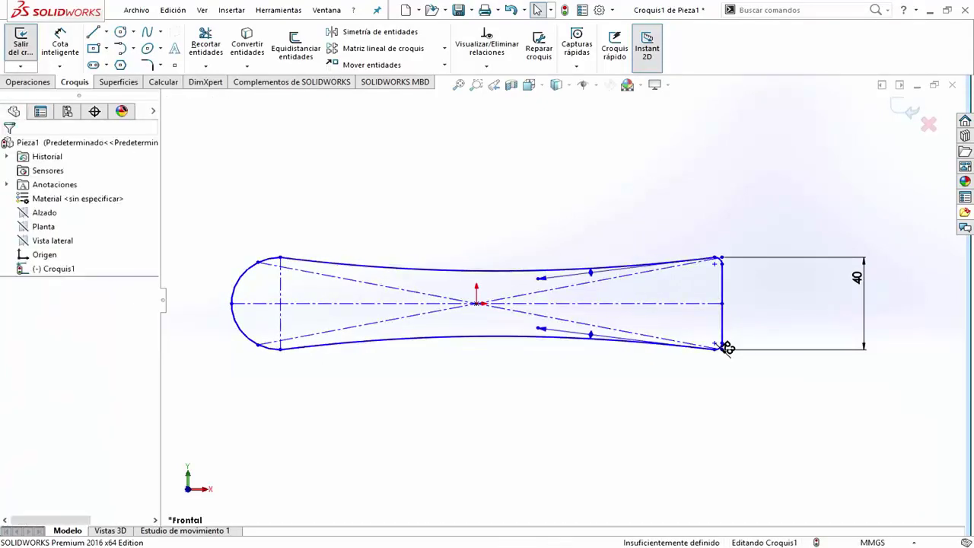
key(d)
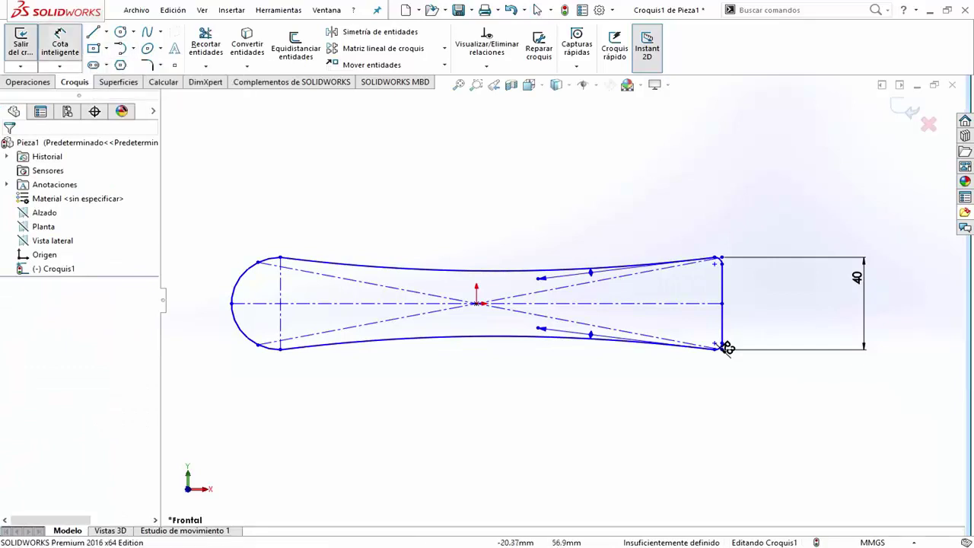
click(726, 347)
key(Escape)
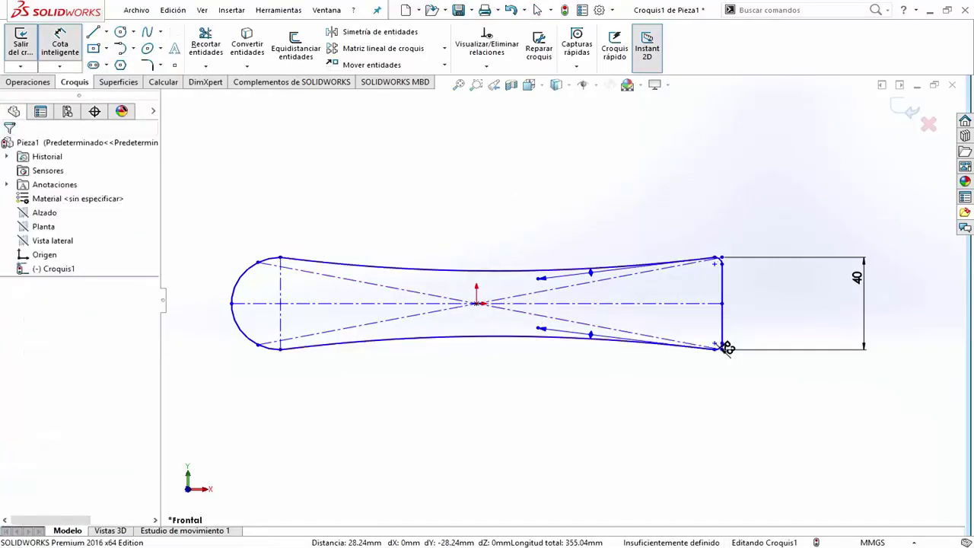
- Extrude the outline 15 mm and start a new sketch on the plate's front face
key(ctrl+q)
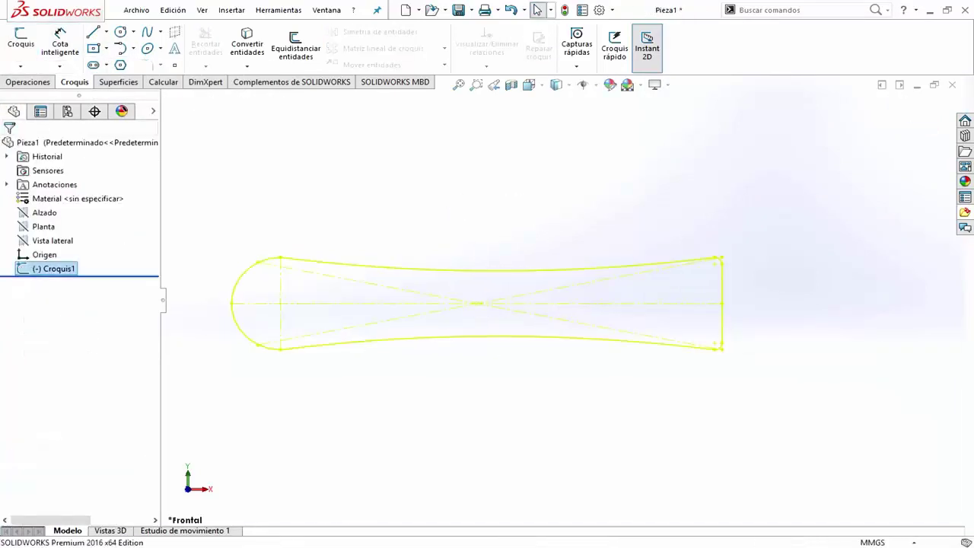
text(15)
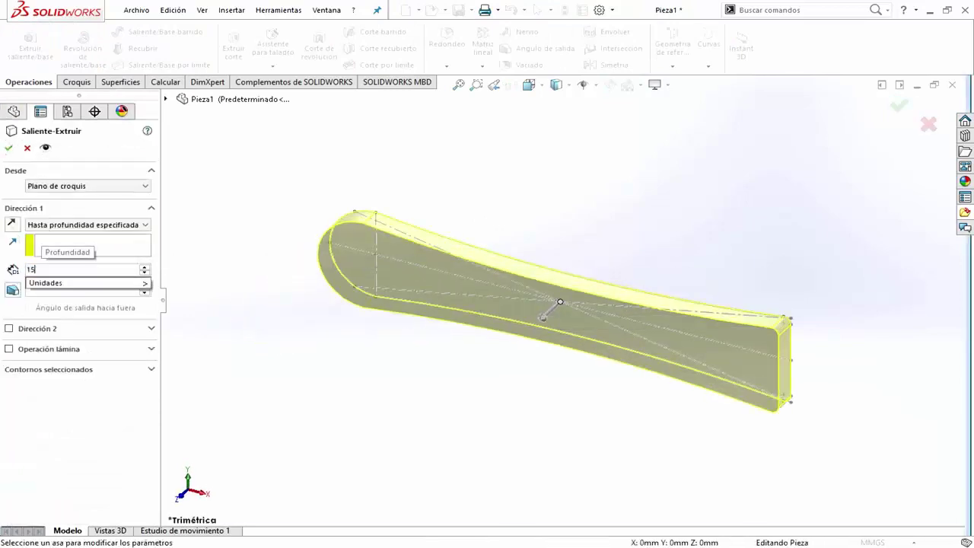
key(Return)
key(Return)
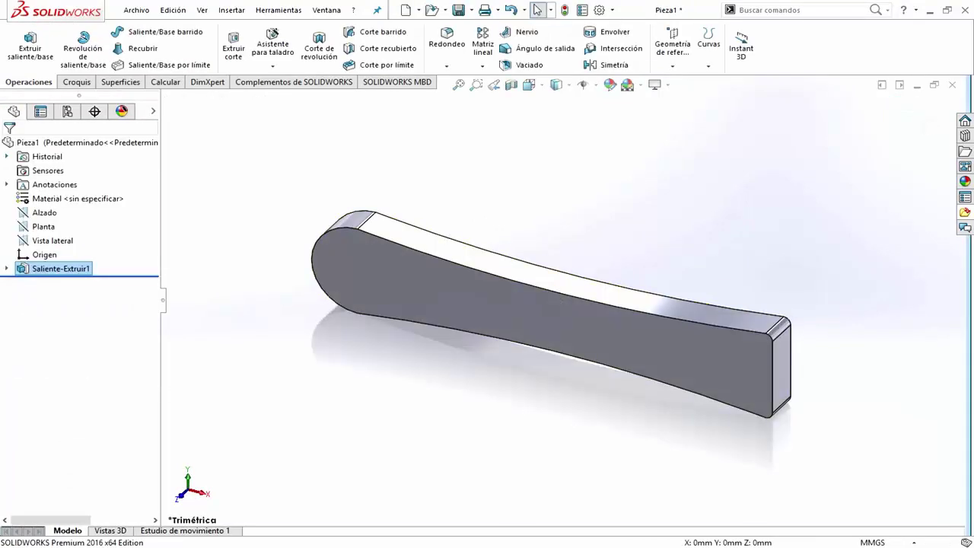
click(457, 259)
click(454, 233)
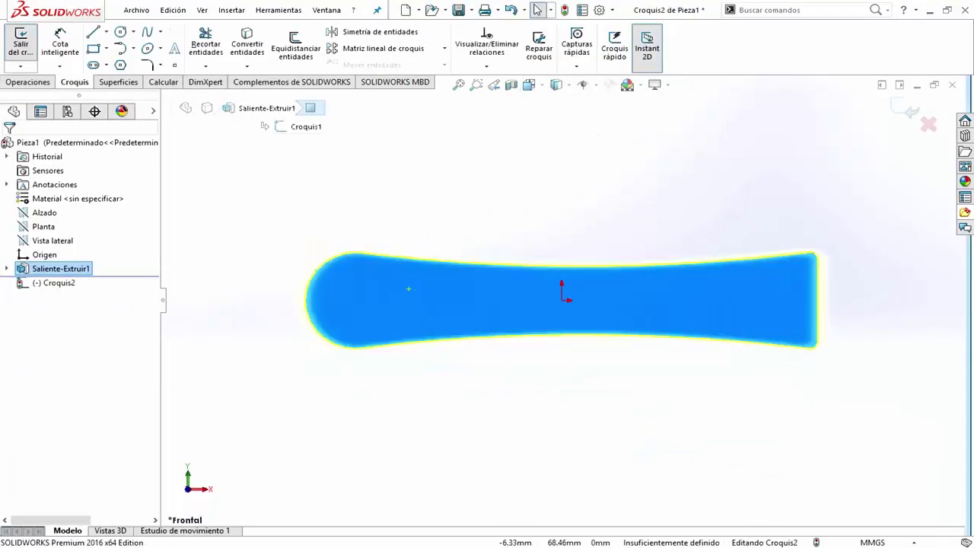
- Draw a horizontal centreline and a Ø3 mm circle near the plate's wide end
click(94, 32)
click(304, 300)
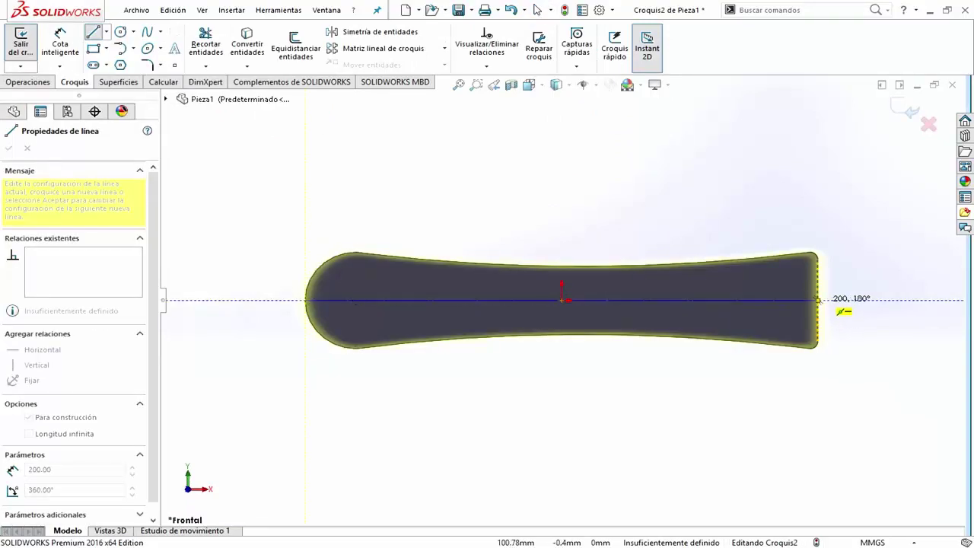
click(836, 310)
click(537, 10)
click(120, 32)
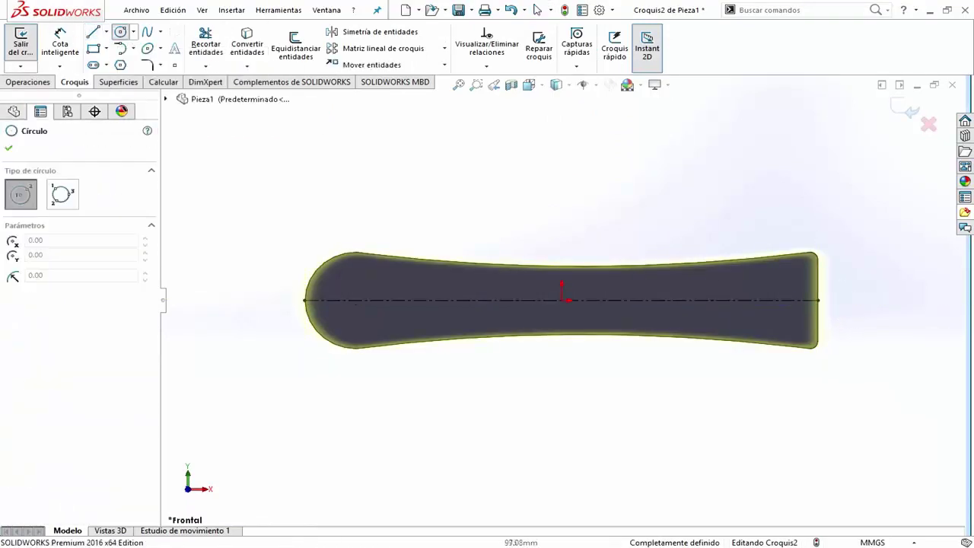
drag(799, 281, 804, 276)
key(Escape)
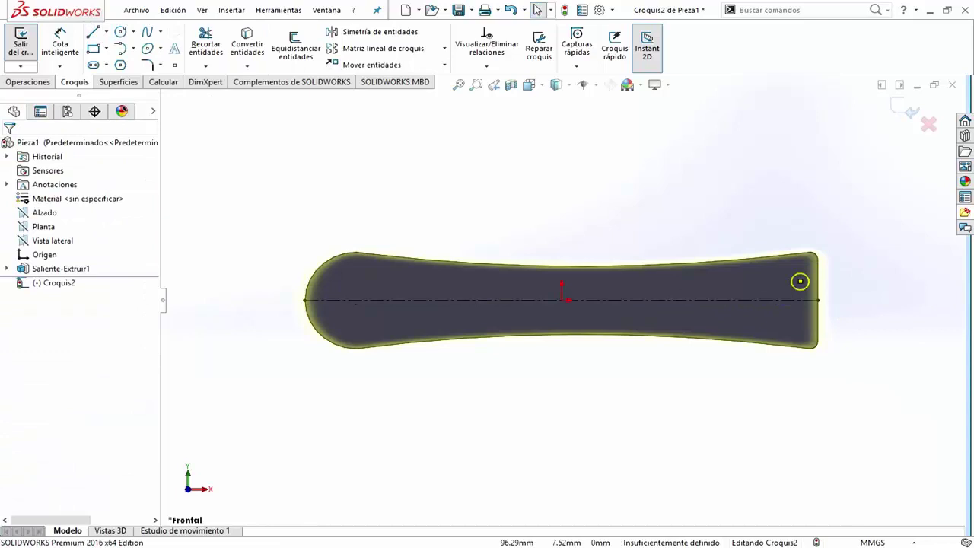
click(60, 43)
click(800, 282)
click(868, 278)
text(3)
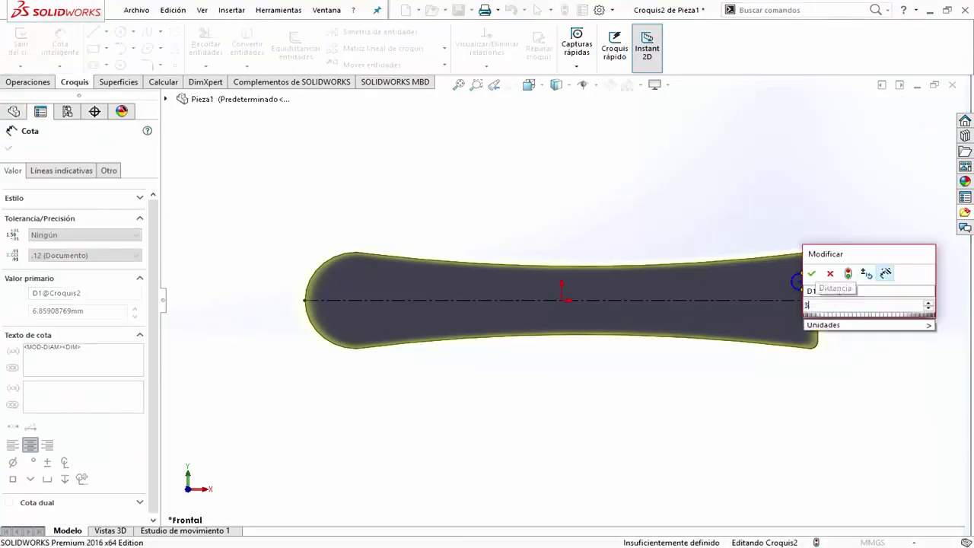
key(Return)
- Position the hole 10 mm from the centreline and 5 mm from the right edge
scroll(851, 281, down, 3)
click(719, 282)
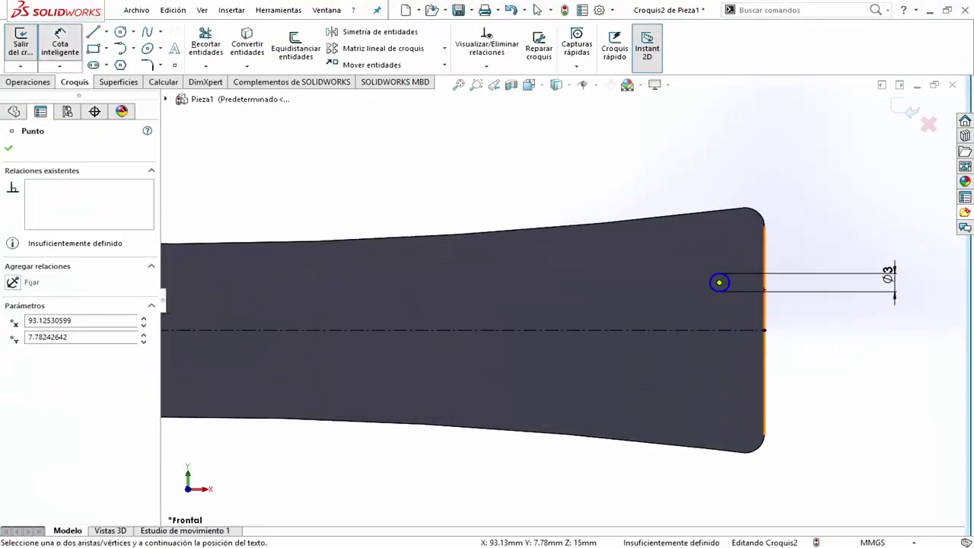
click(791, 330)
click(815, 315)
text(10)
key(Return)
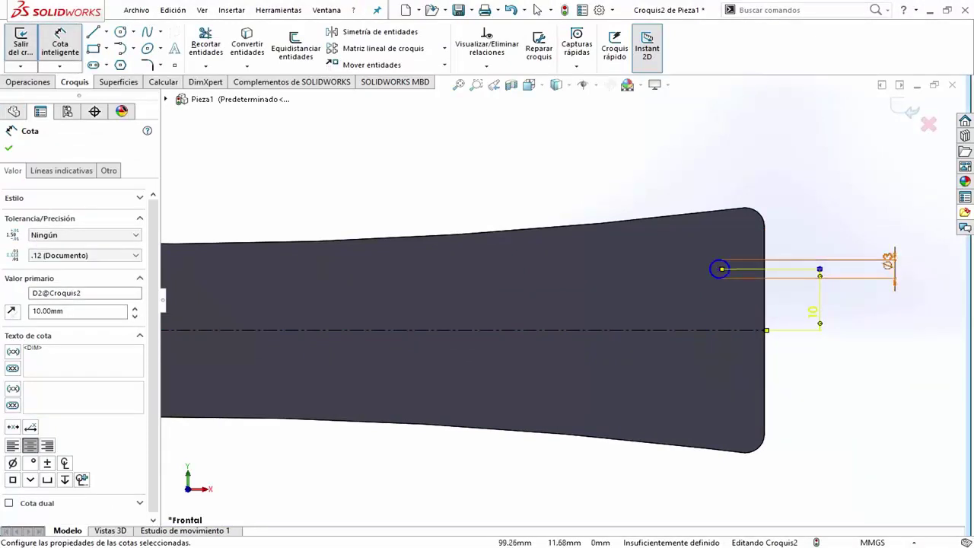
click(764, 342)
click(719, 268)
click(742, 183)
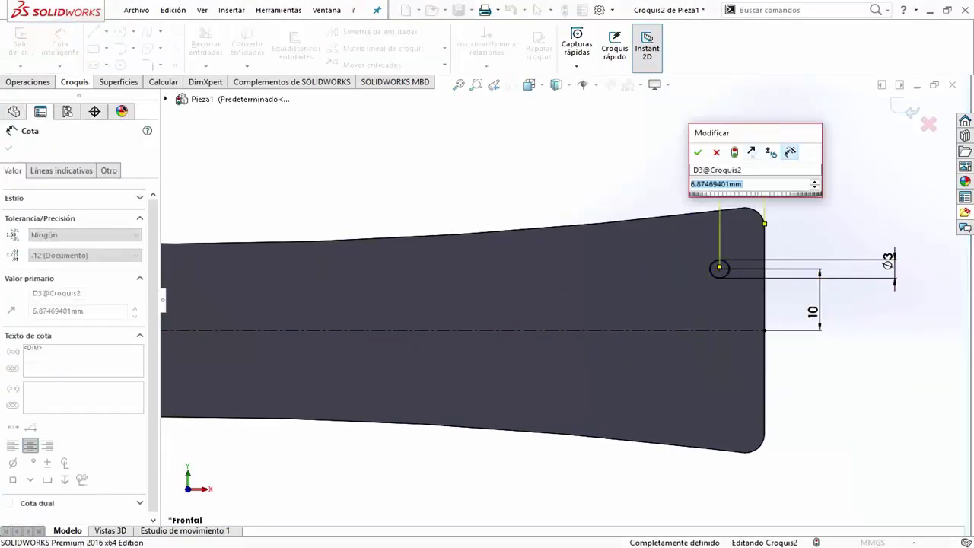
text(5)
key(Return)
key(Escape)
- Mirror the first hole across the centreline
click(731, 259)
click(373, 32)
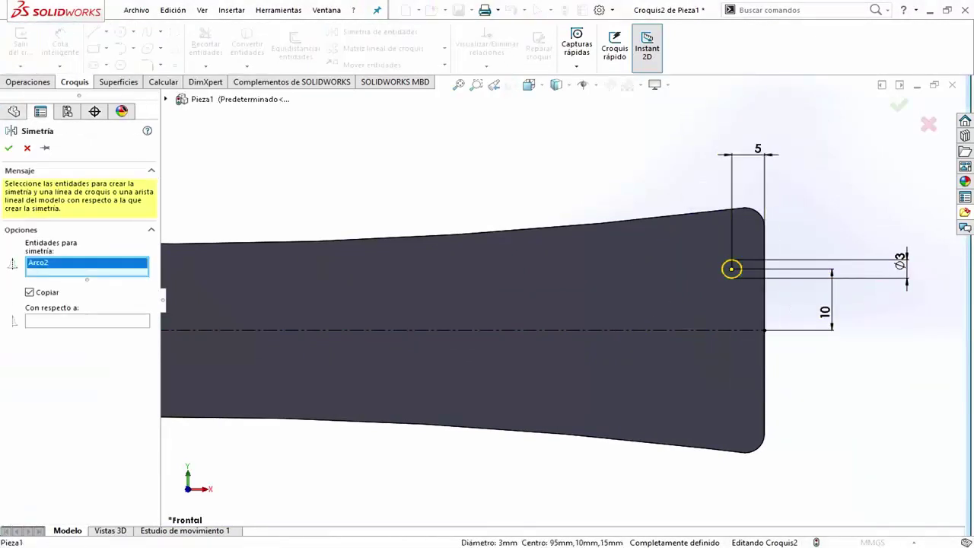
click(86, 320)
click(456, 330)
key(Return)
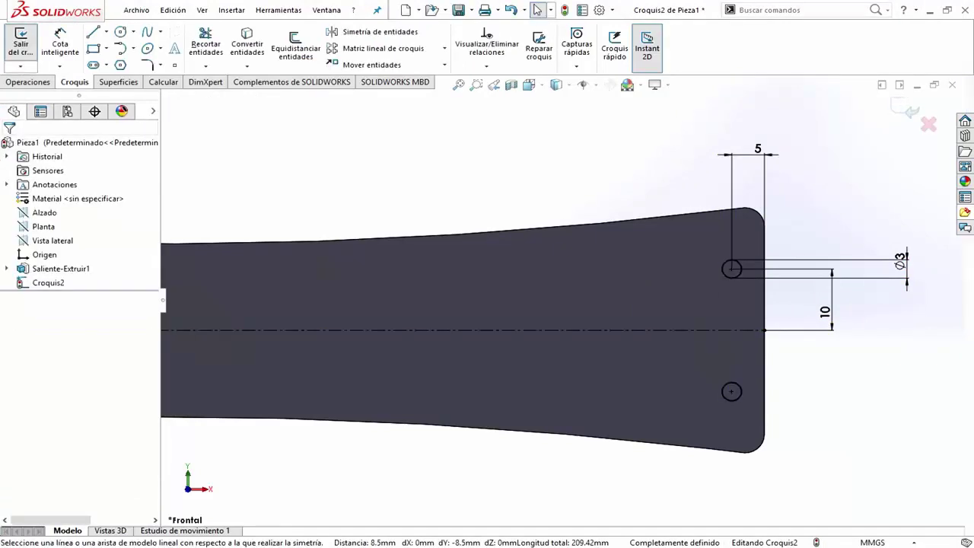
- Add a second hole 20.40 mm left of the first and 14.31 mm from the centreline
key(s)
click(800, 428)
click(605, 253)
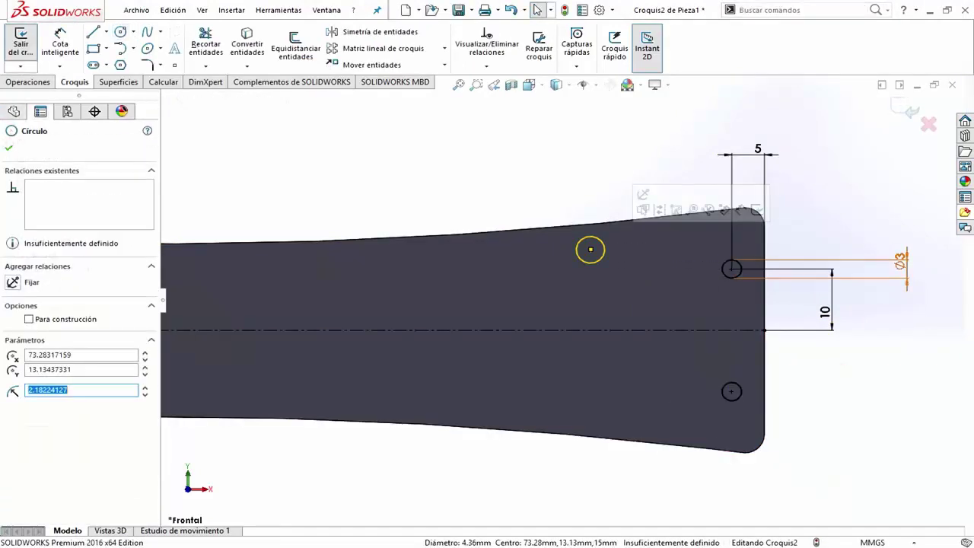
ctrl+click(731, 268)
key(d)
click(591, 248)
click(732, 269)
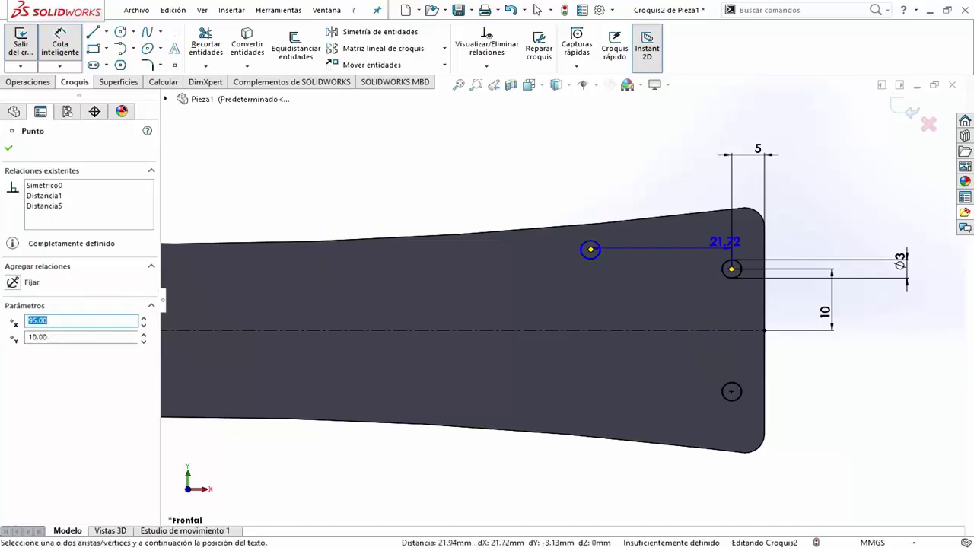
click(597, 149)
text(20.4)
key(Return)
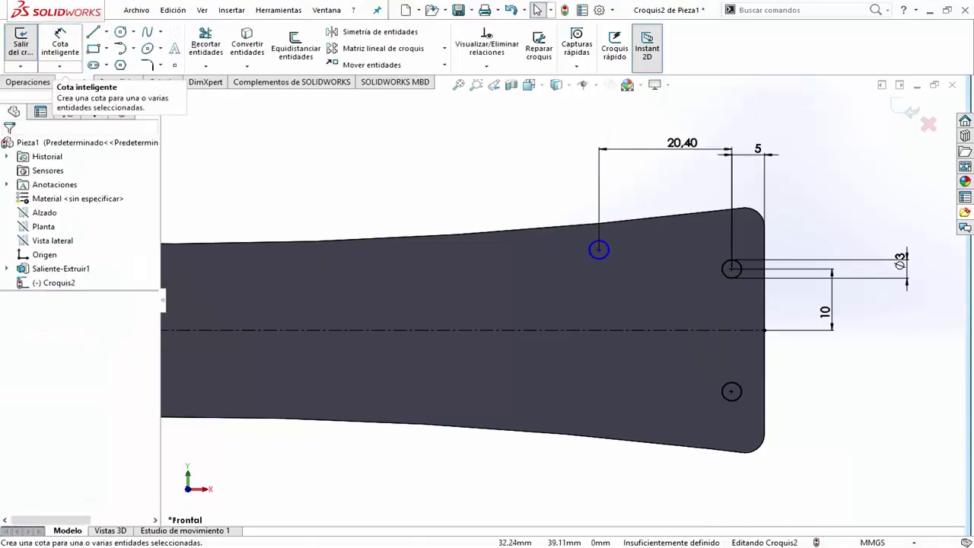
click(533, 329)
click(522, 289)
text(14.31)
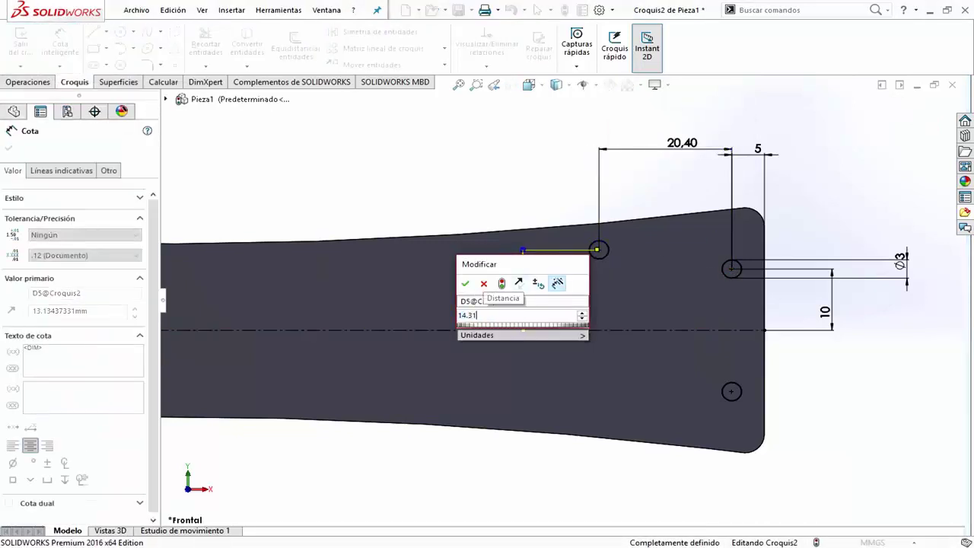
key(Return)
key(Escape)
- Mirror the second hole and cut all four holes 15 mm through the plate
click(372, 31)
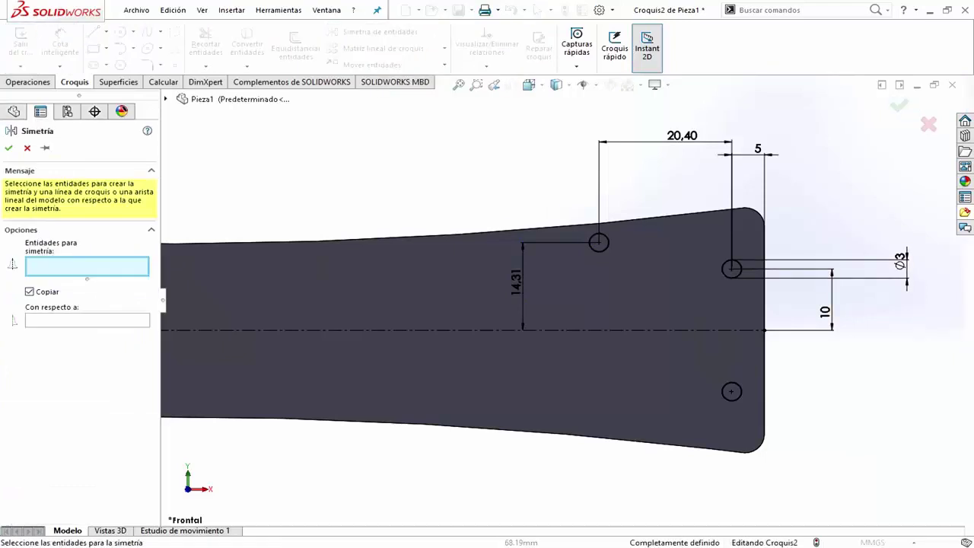
click(599, 329)
key(Return)
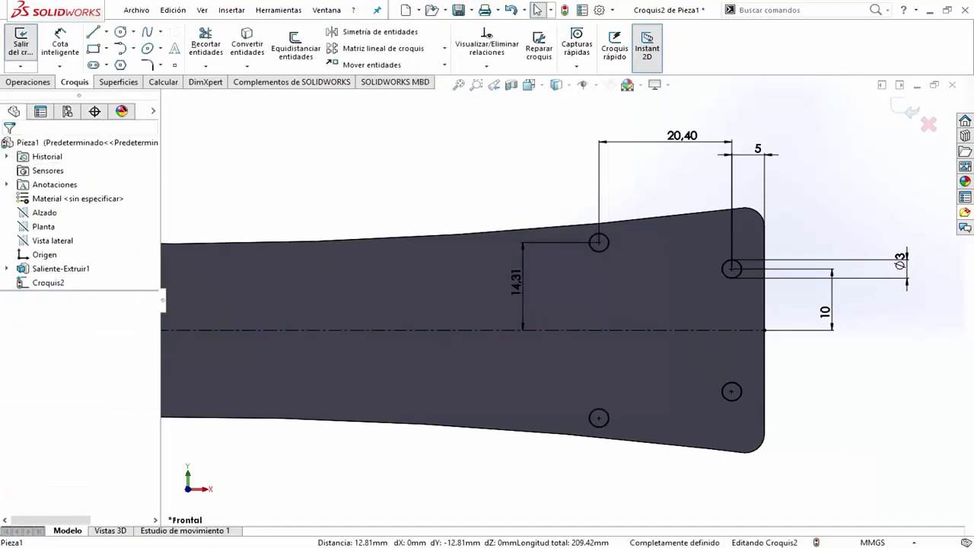
click(20, 42)
click(28, 81)
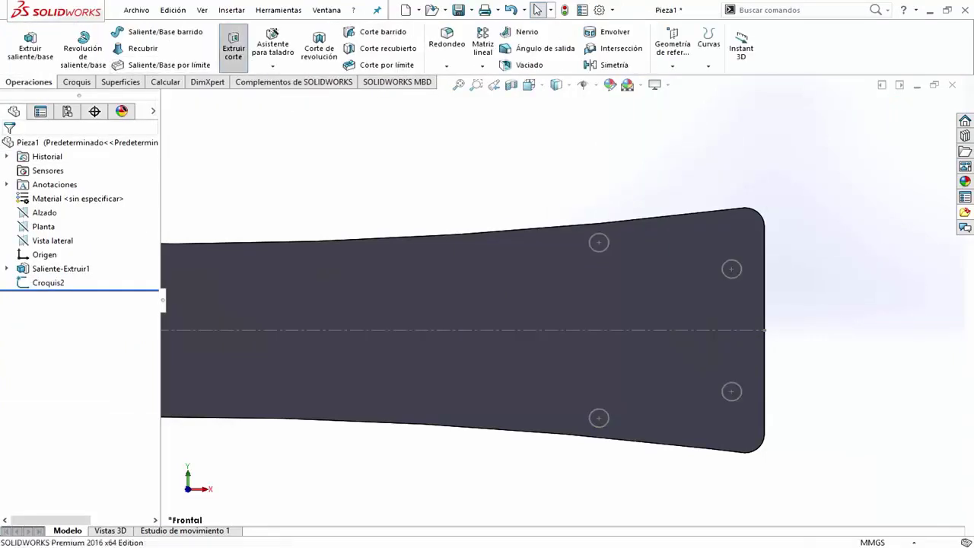
click(234, 47)
middle_drag(598, 242, 326, 446)
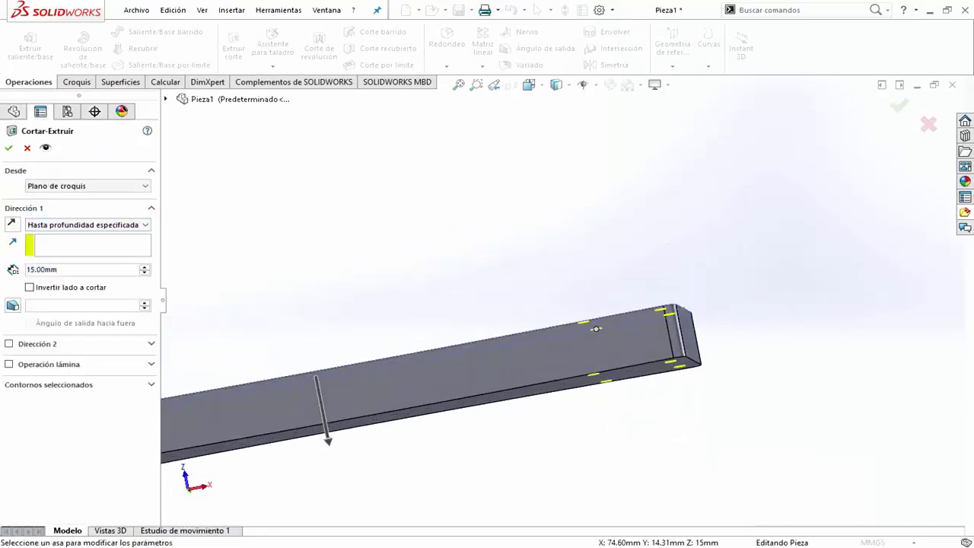
key(Return)
key(ctrl+1)
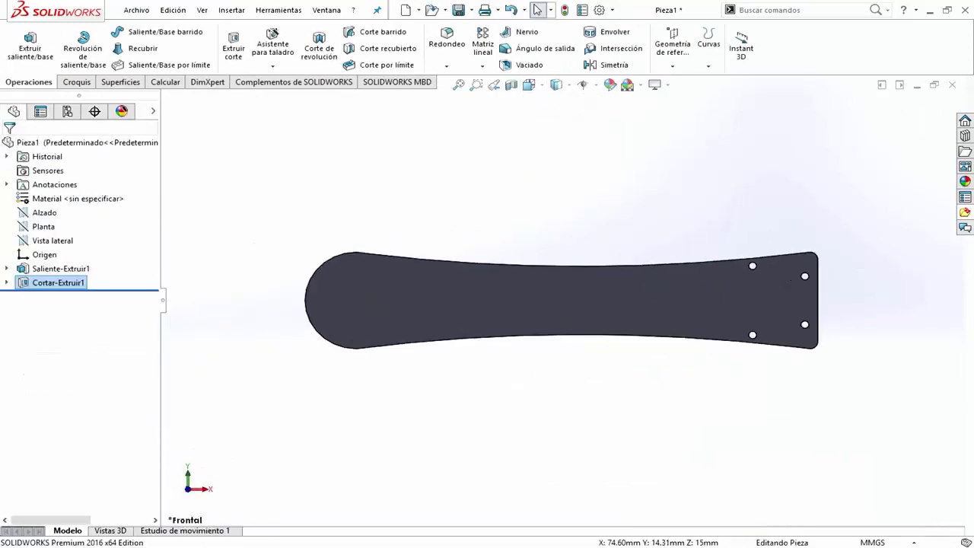
click(44, 226)
- On the Top Plane, draw a slanted line from the right edge to the bottom, spanning 23.5 mm
click(98, 211)
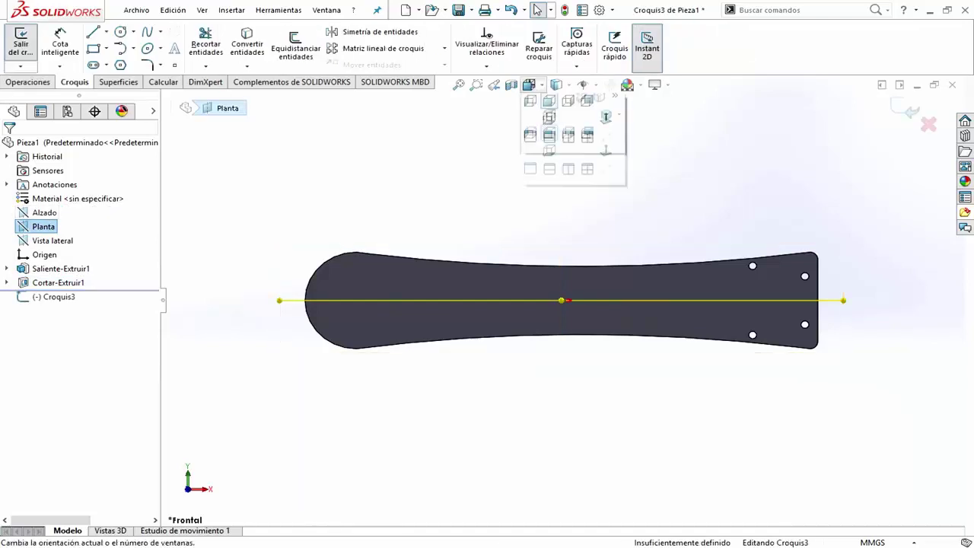
scroll(913, 357, down, 3)
scroll(761, 266, down, 2)
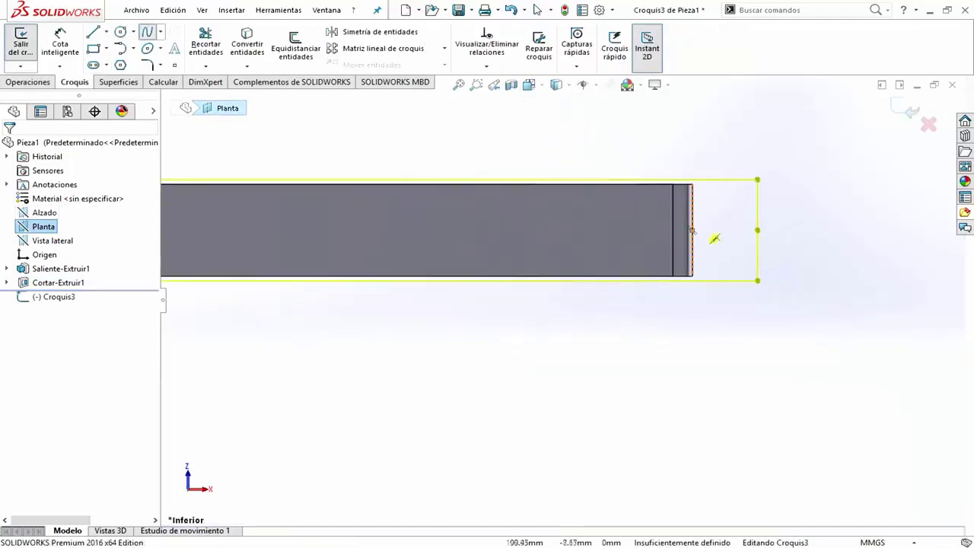
click(692, 230)
double_click(455, 275)
click(60, 43)
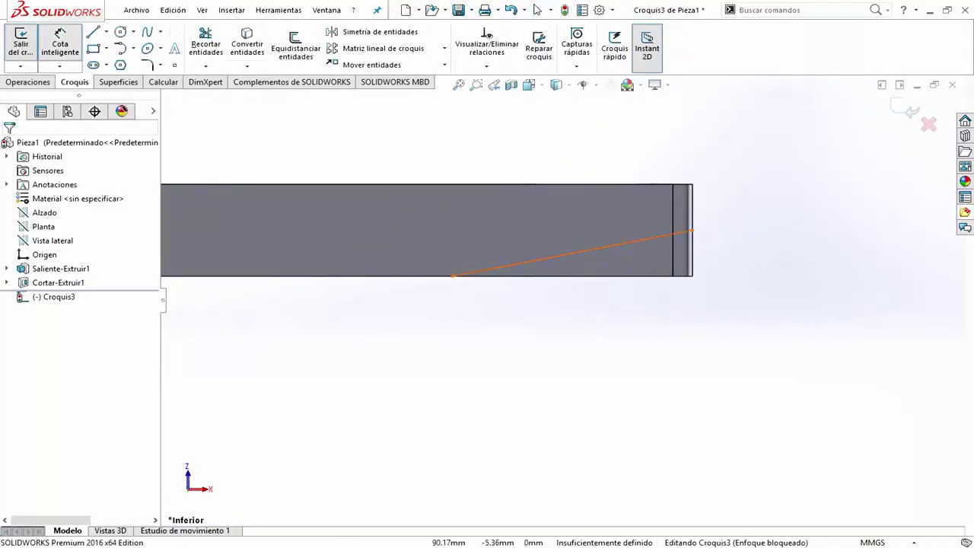
click(691, 230)
click(455, 276)
click(505, 137)
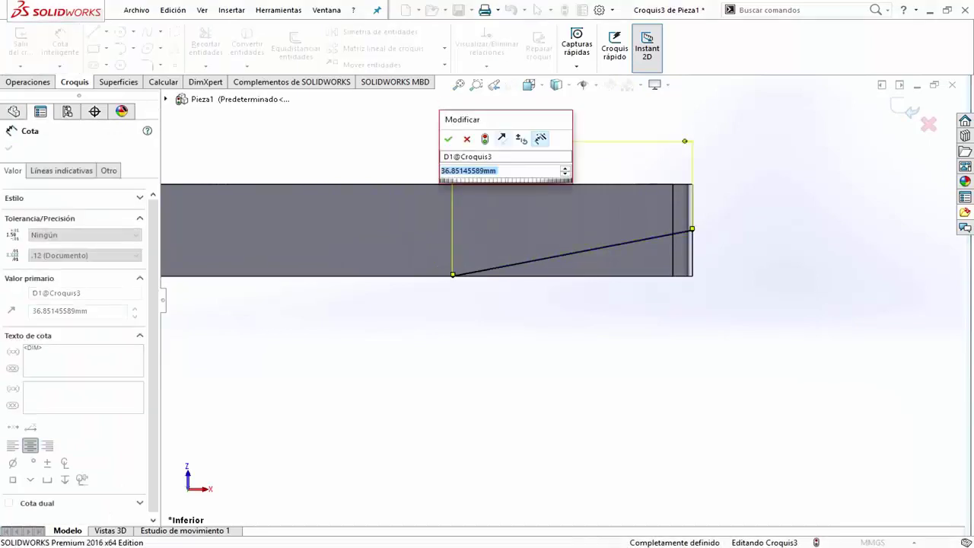
text(23.5)
key(Return)
key(ctrl+b)
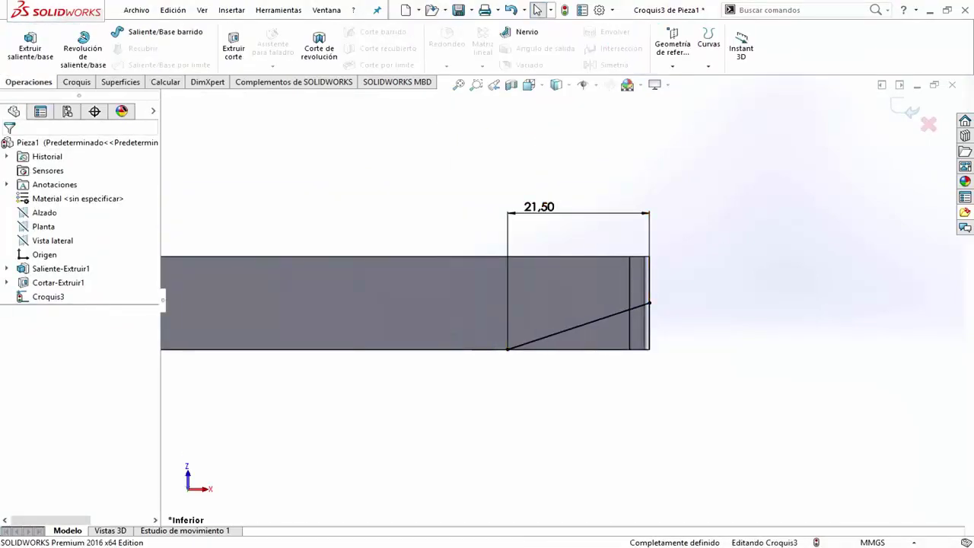
- Close the triangle with a line along the bar's bottom edge, trim the excess, and exit
click(76, 82)
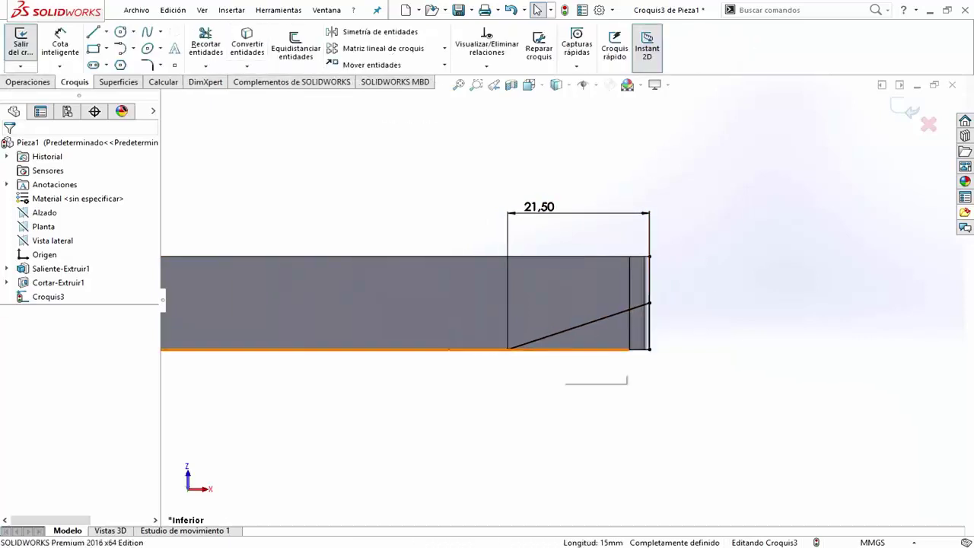
click(92, 31)
click(507, 349)
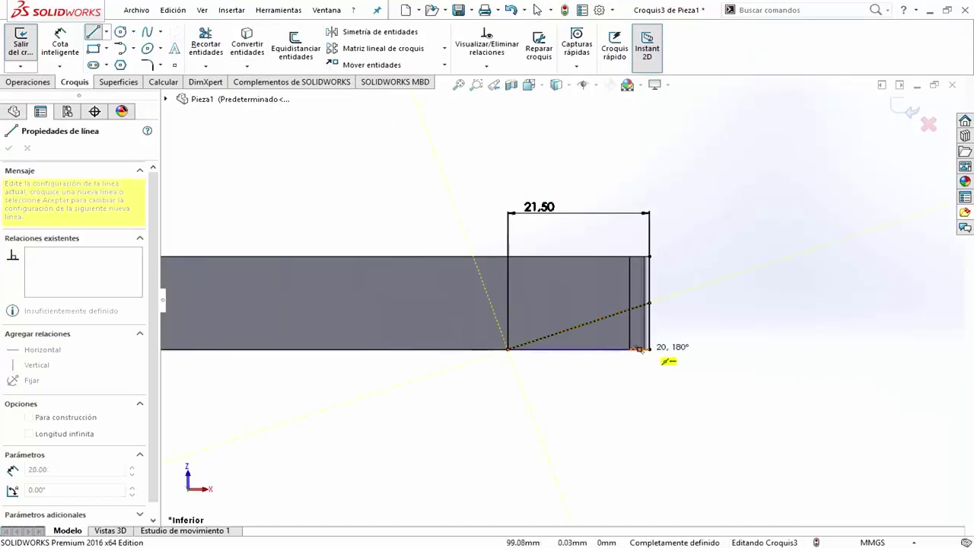
click(649, 349)
click(205, 43)
key(ctrl+b)
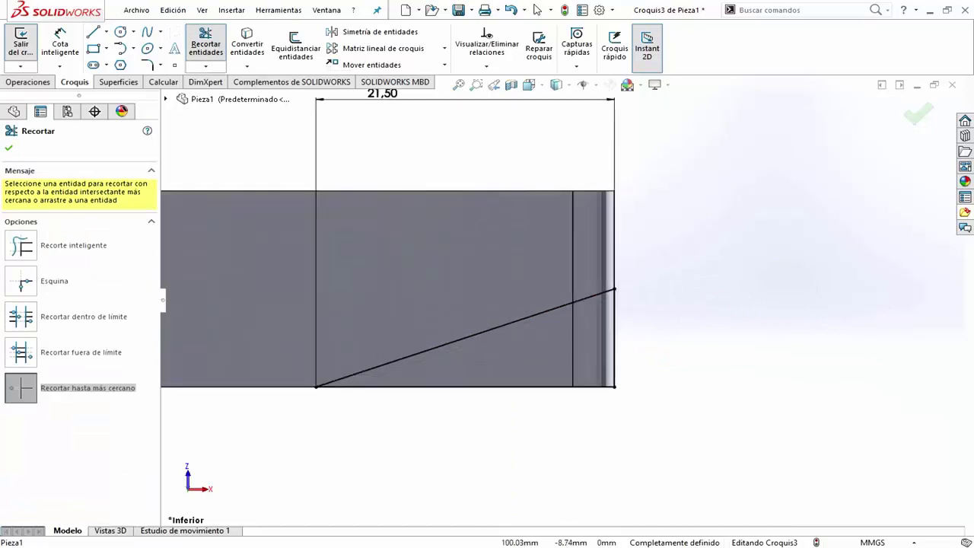
- Cut-extrude the triangle sketch Croquis3 through all in both directions
click(27, 82)
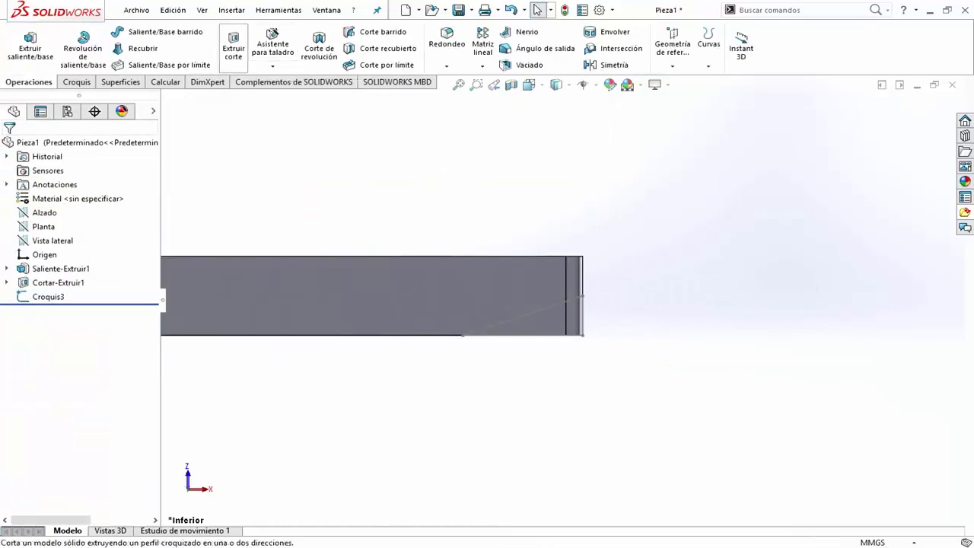
click(234, 47)
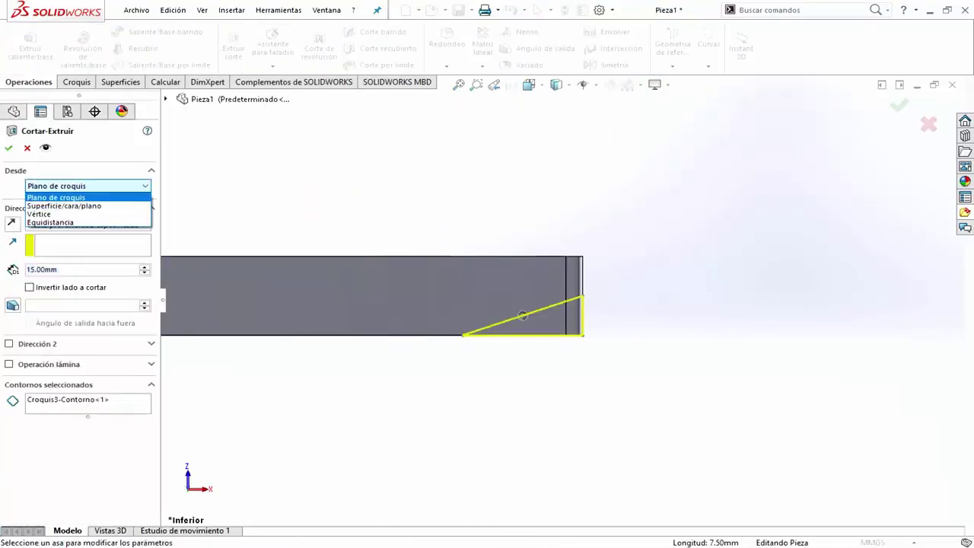
click(55, 197)
click(87, 223)
click(49, 301)
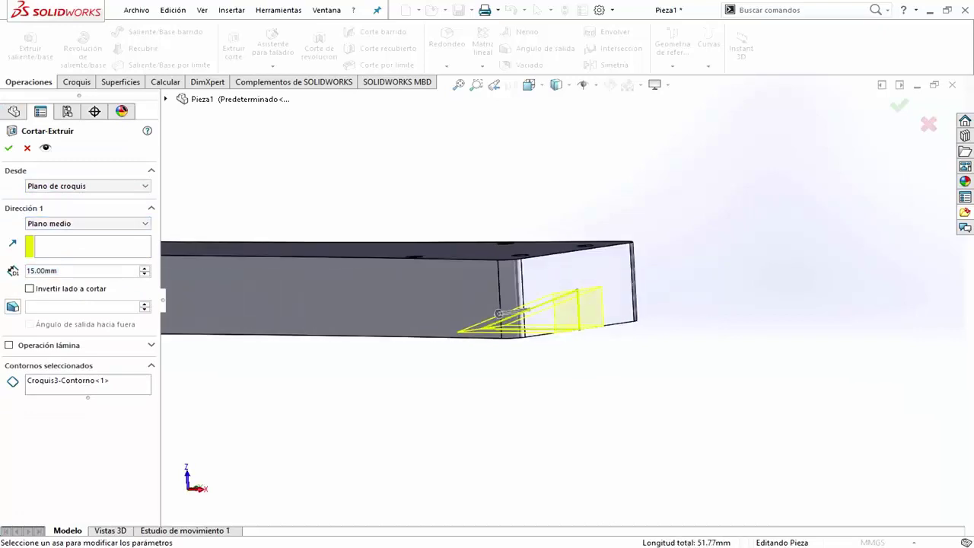
click(88, 223)
click(56, 251)
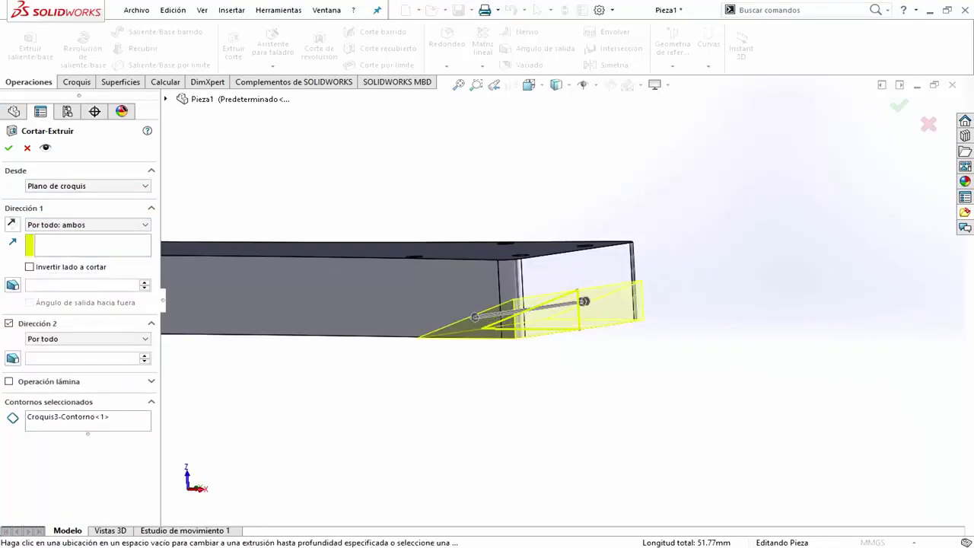
click(8, 147)
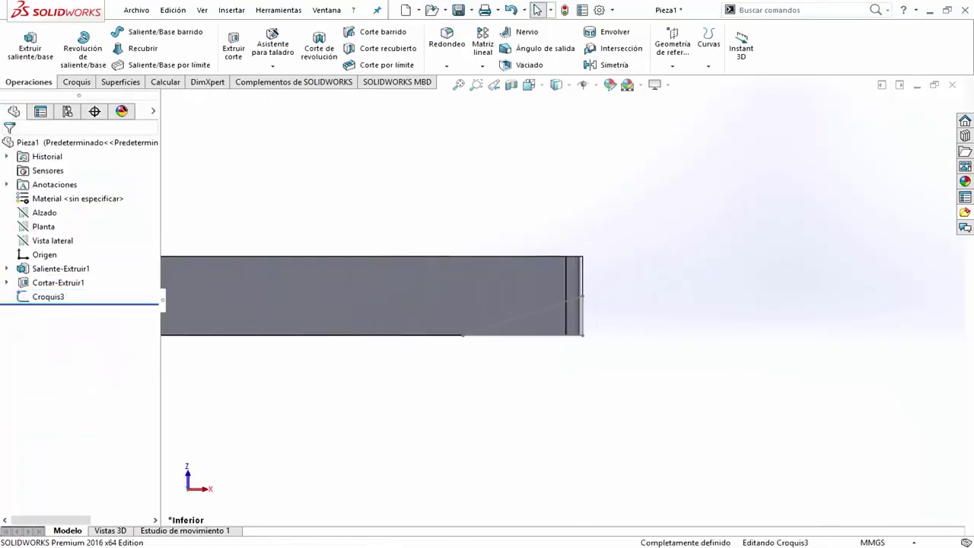
- Edit Croquis3 to bend the diagonal into a spline with a horizontal end tangent
click(622, 282)
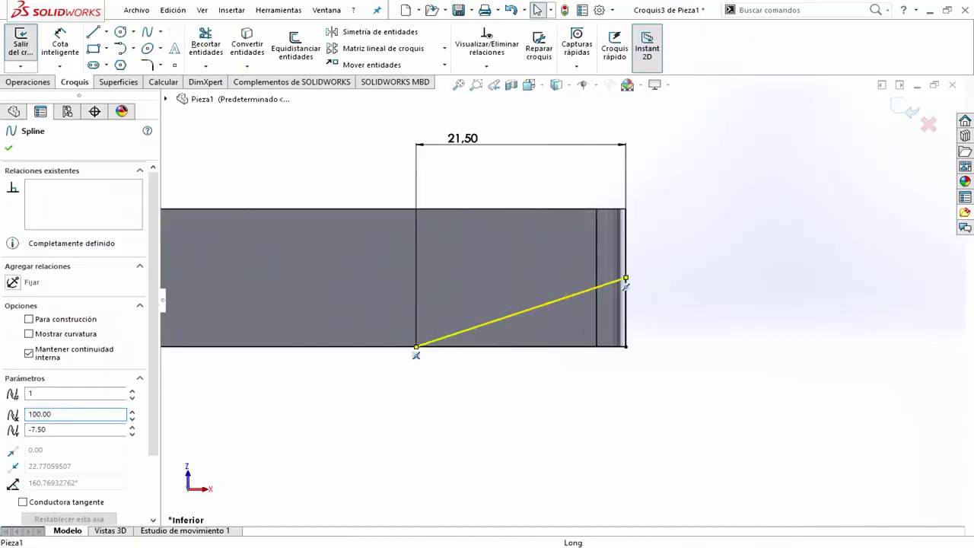
click(625, 280)
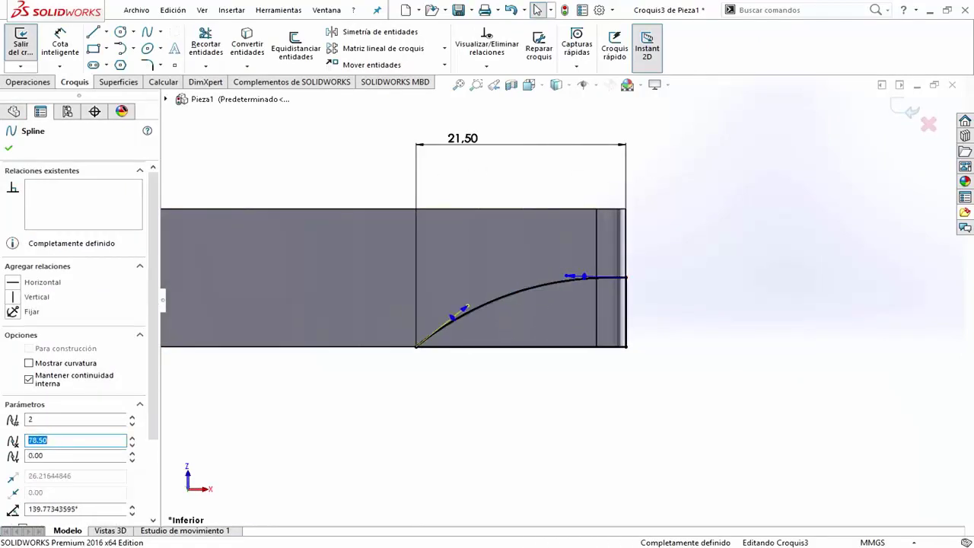
key(Escape)
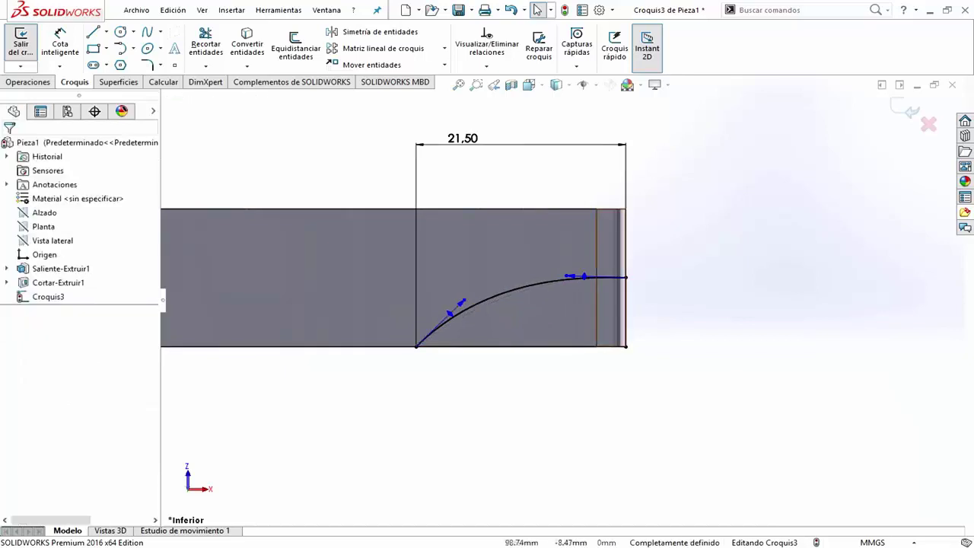
click(20, 42)
- Cut-extrude the curved sketch through all in both directions
click(233, 47)
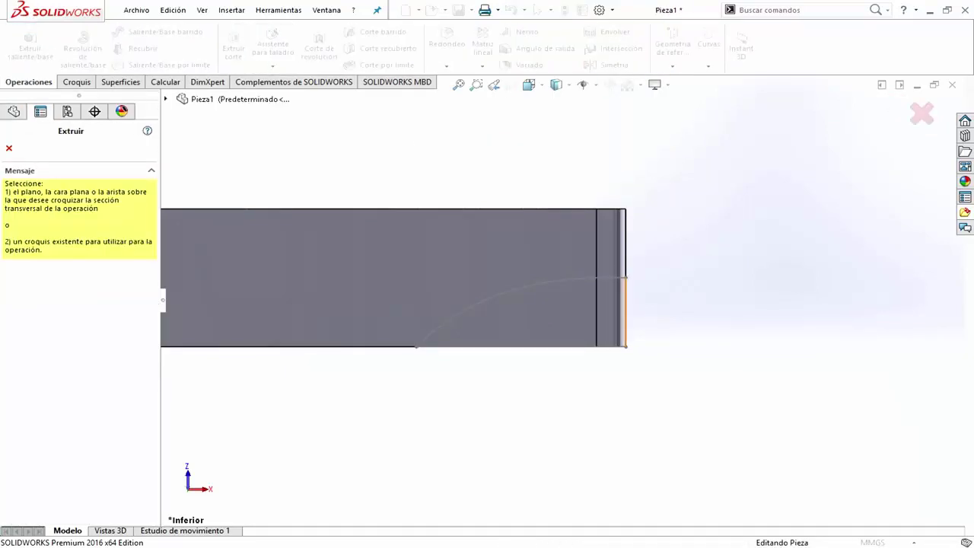
click(87, 225)
click(76, 252)
click(9, 147)
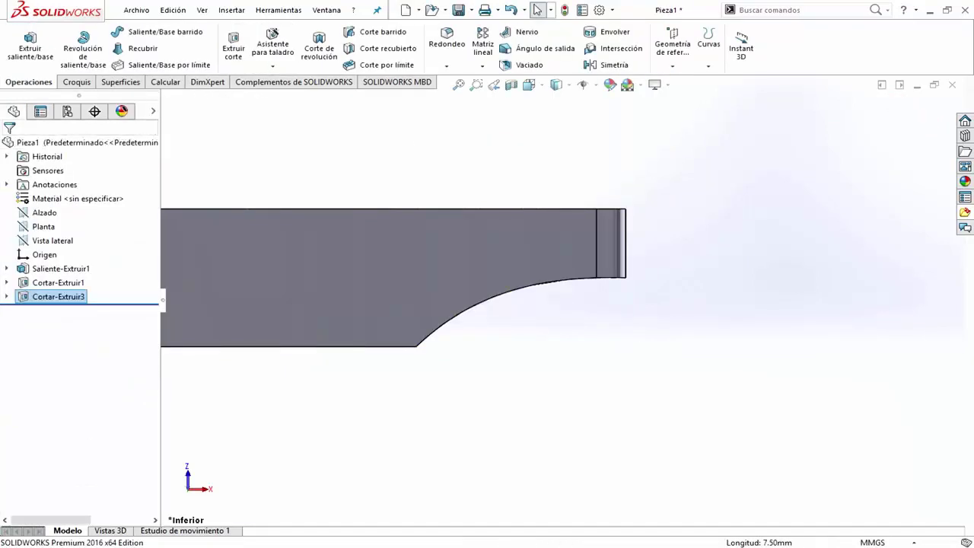
- Sketch two circles on the plate face, dimension one Ø5 and make both equal
middle_drag(380, 304, 320, 365)
click(298, 391)
click(351, 352)
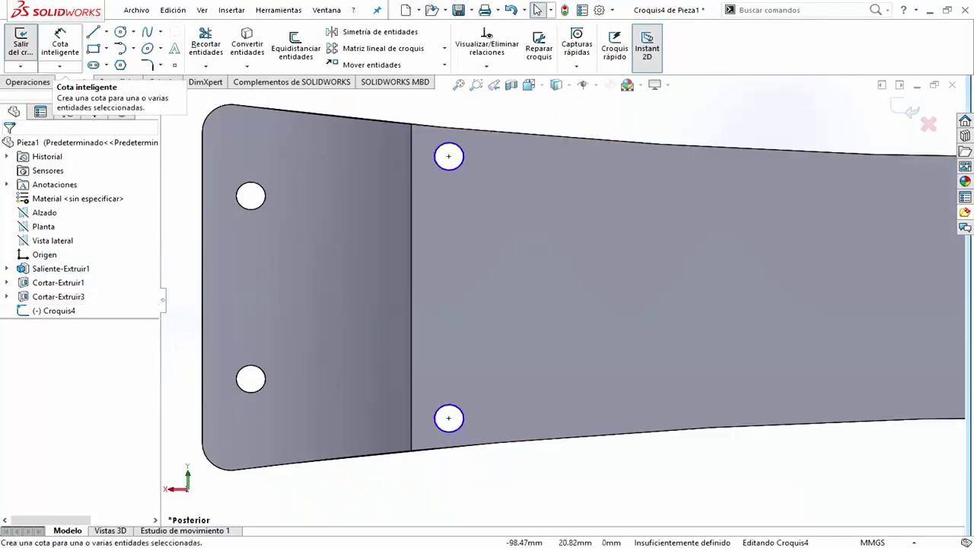
click(60, 42)
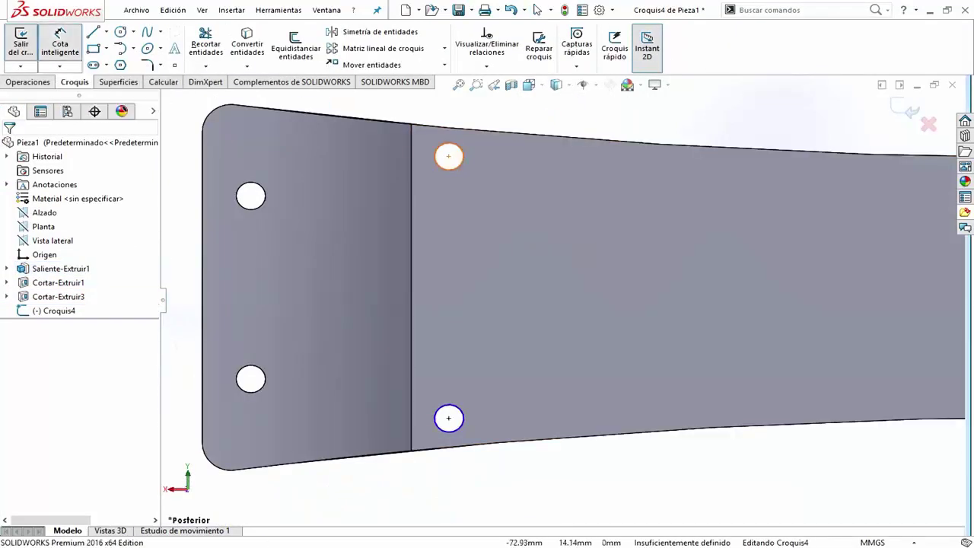
click(448, 143)
click(522, 159)
key(Return)
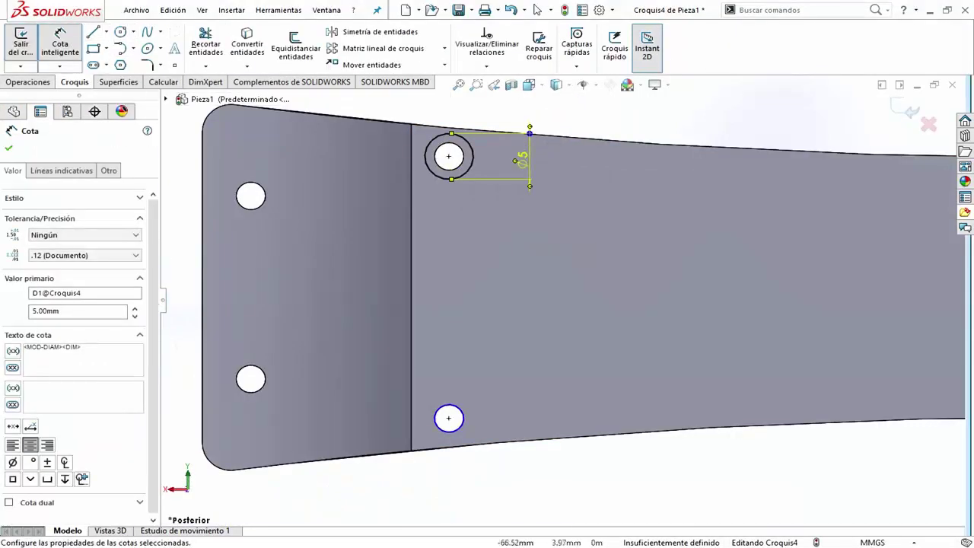
key(Escape)
click(472, 156)
ctrl+click(462, 418)
click(541, 376)
key(Escape)
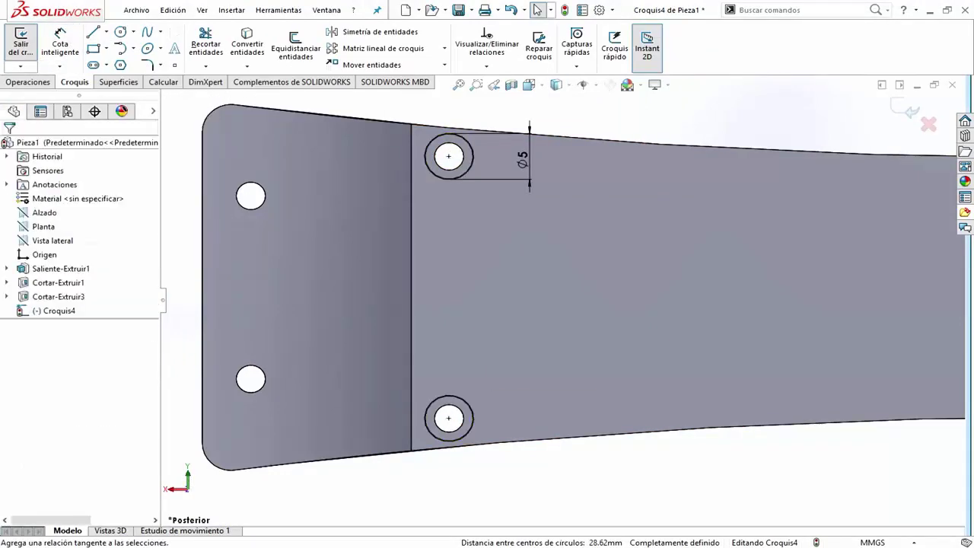
- Extrude the two Ø5 circles outward from the face as pins
click(21, 42)
click(233, 47)
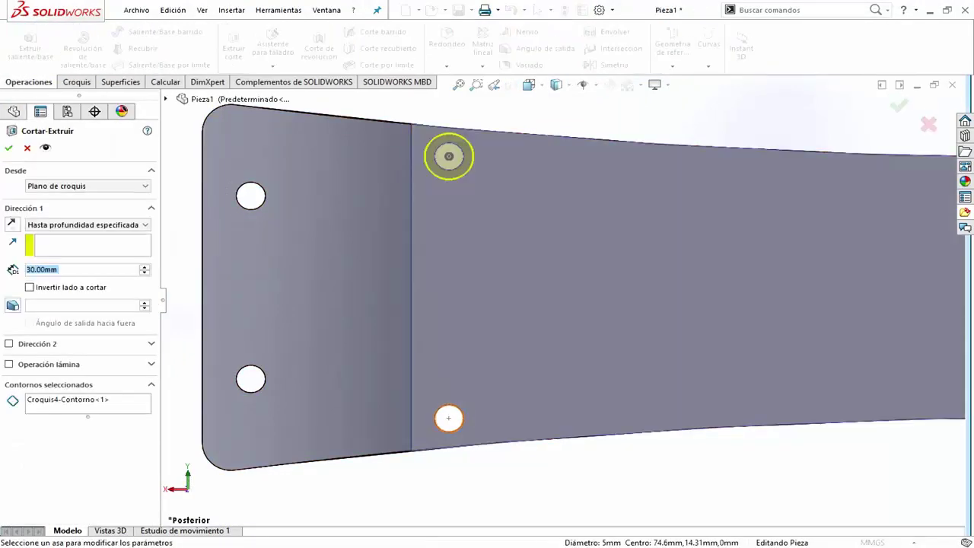
click(31, 42)
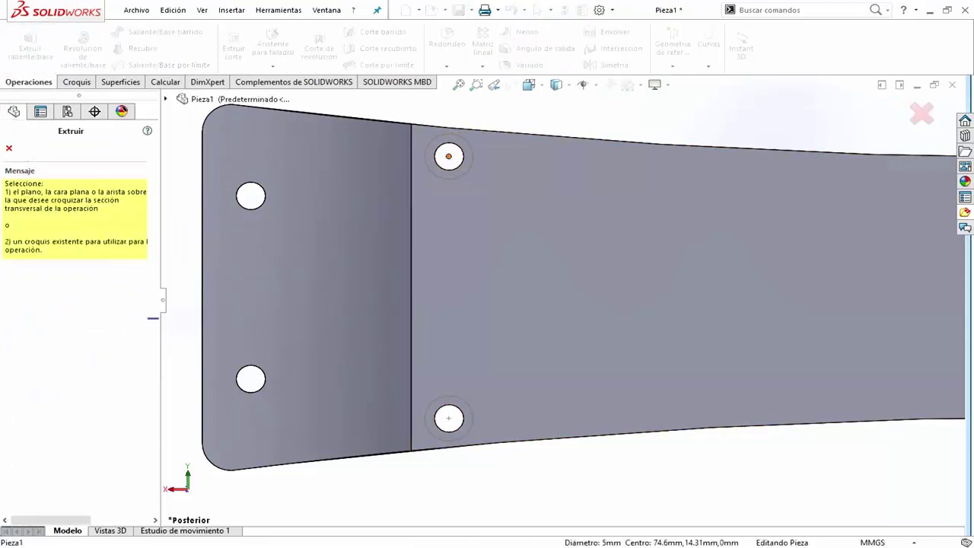
click(448, 156)
key(Return)
- Sketch a Ø3 circle at the upper pin's centre on its end face
click(449, 156)
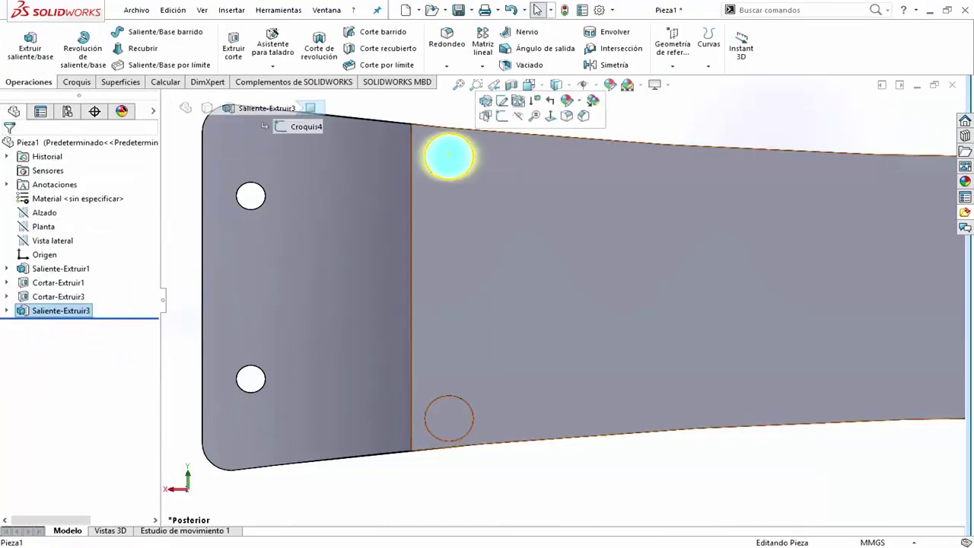
click(502, 106)
click(448, 156)
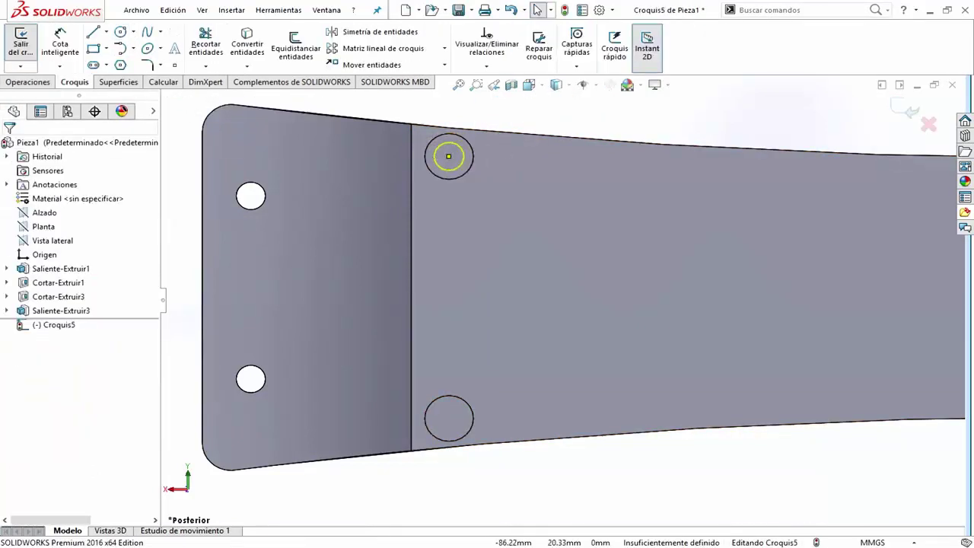
click(448, 156)
click(552, 156)
text(3.06674144mm)
key(Return)
key(Escape)
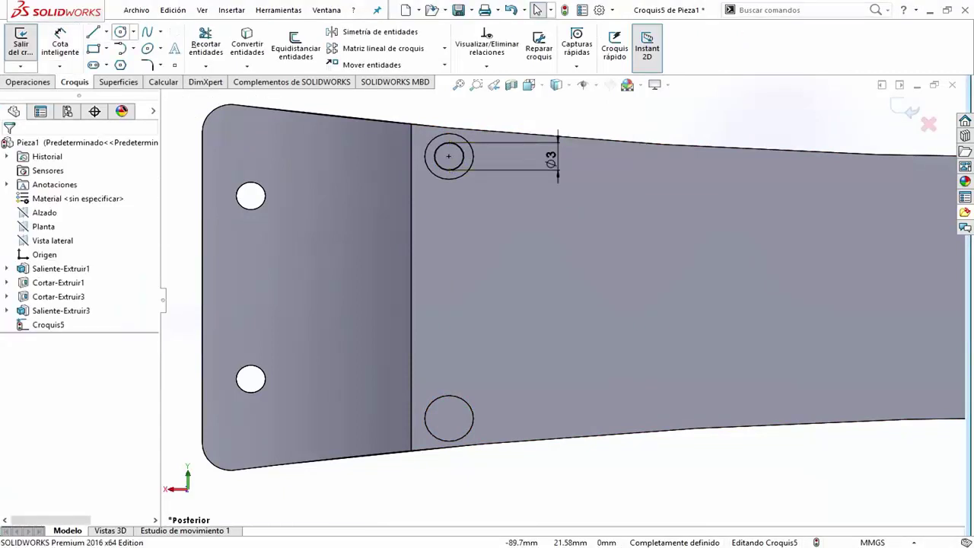
- Add a circle at the lower pin's centre and make both small circles equal
click(121, 31)
click(448, 418)
key(Escape)
key(Return)
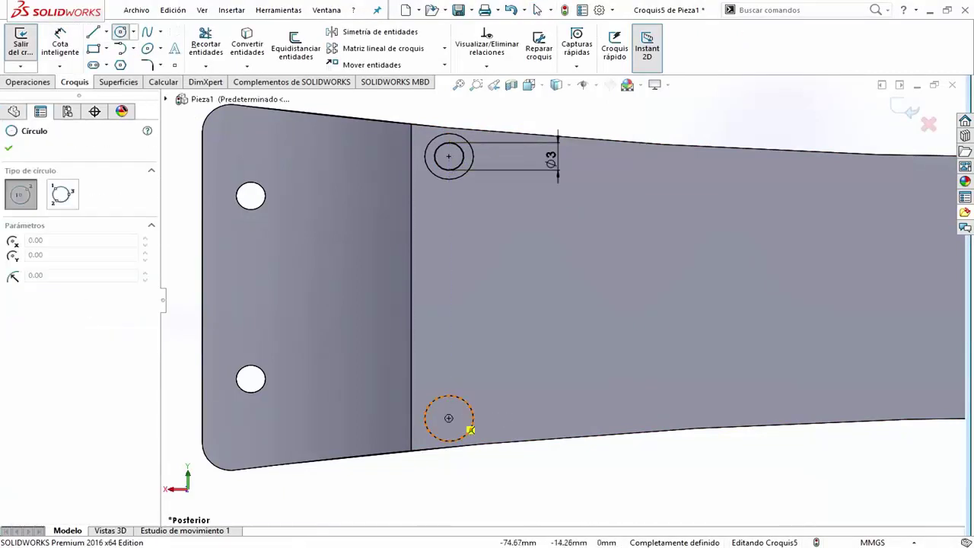
click(448, 418)
click(465, 418)
key(Escape)
click(464, 156)
ctrl+click(464, 418)
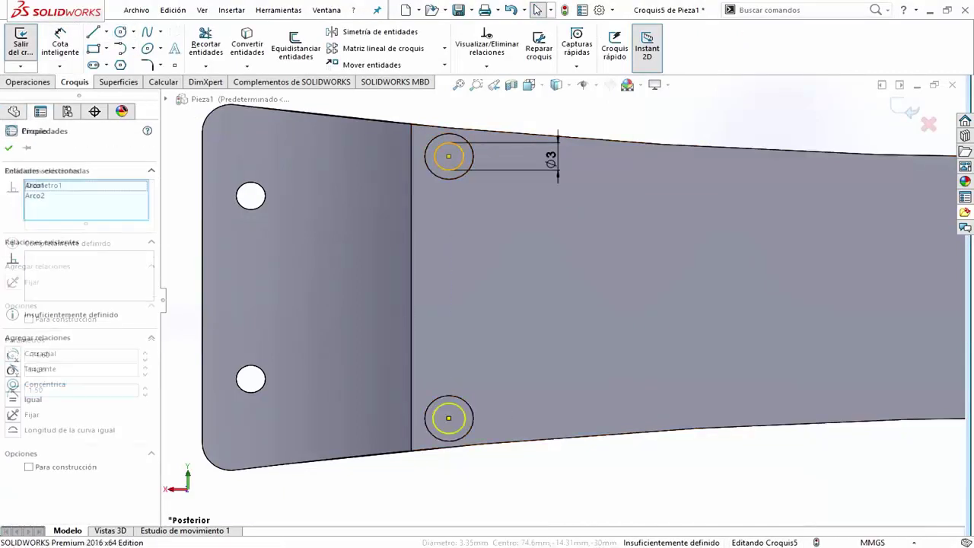
key(Escape)
click(21, 40)
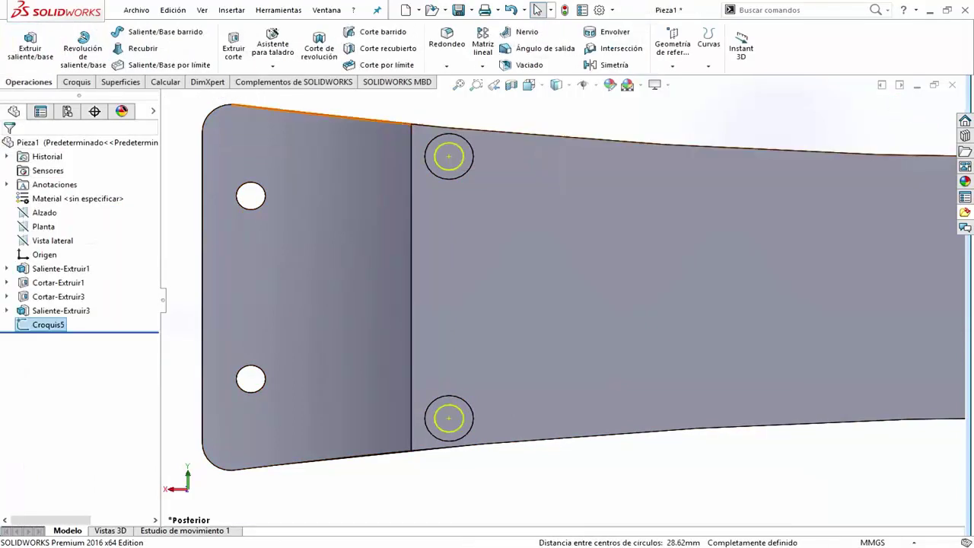
- Cut the two Ø3 circles 5 mm deep into the pins
click(233, 48)
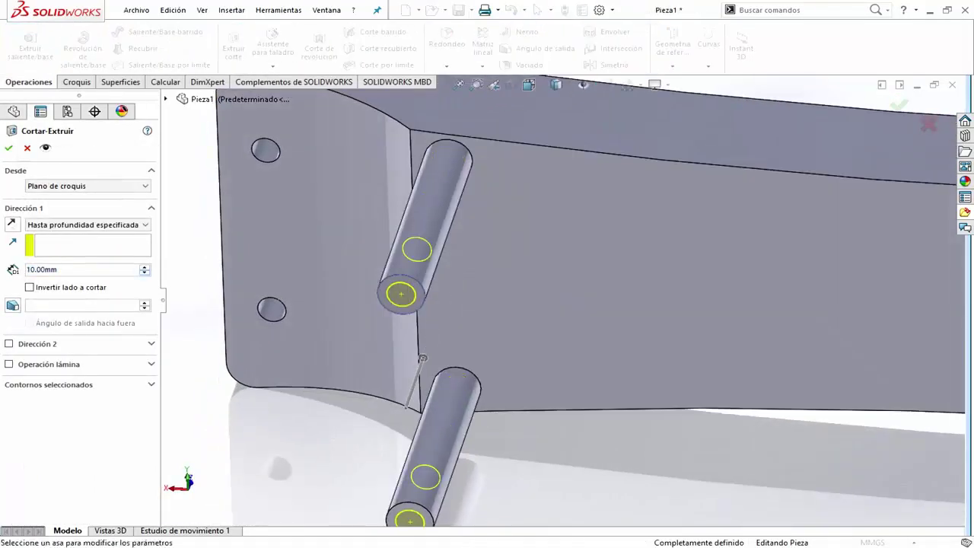
middle_drag(533, 305, 471, 320)
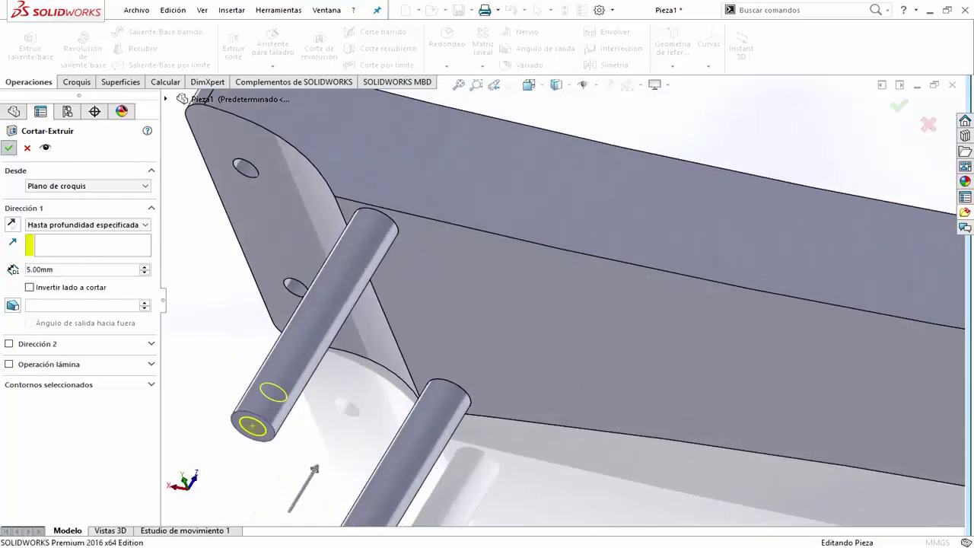
key(Return)
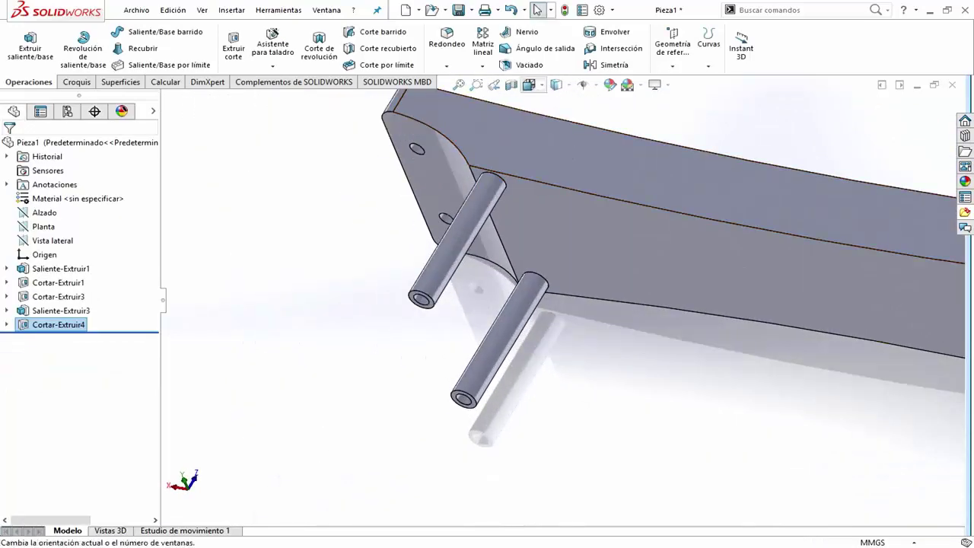
click(529, 84)
- Sketch a corner rectangle on the plate's front face near the square end
click(587, 139)
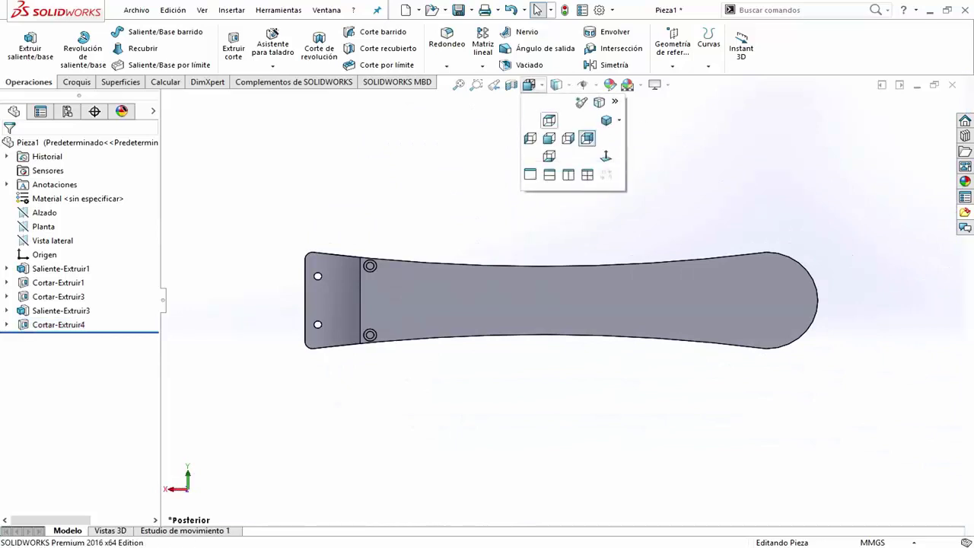
click(549, 138)
click(563, 297)
click(106, 48)
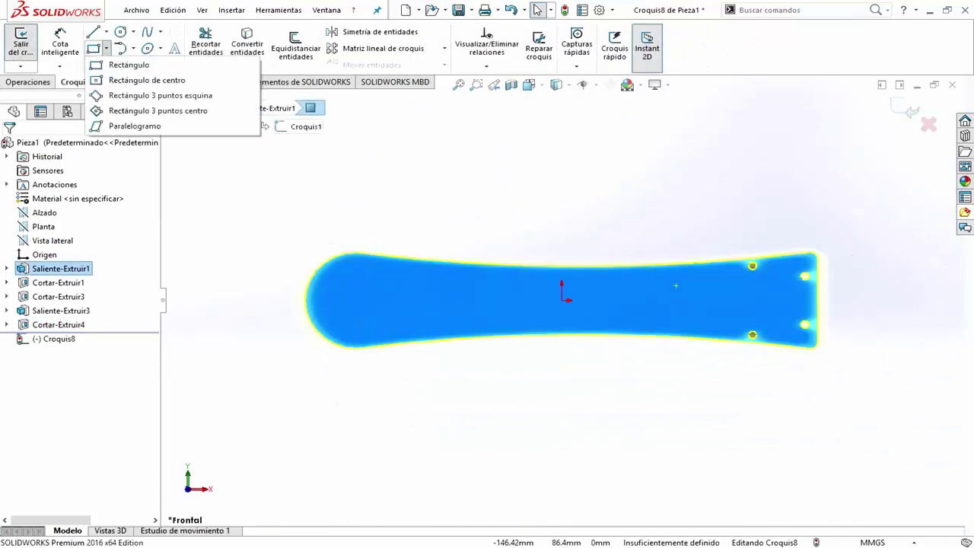
click(129, 65)
scroll(810, 271, down, 5)
drag(687, 302, 763, 414)
key(Escape)
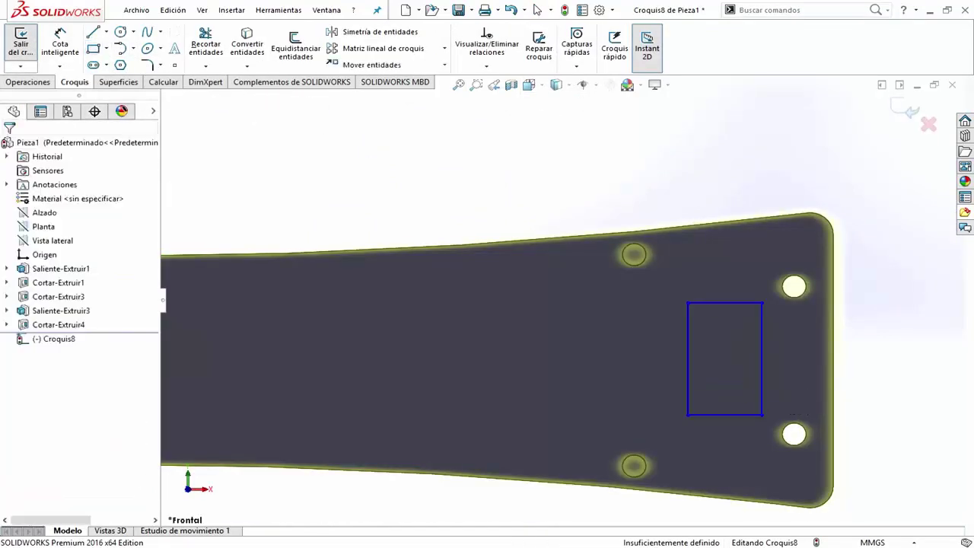
- Dimension the rectangle 15 wide and 20 tall
click(725, 303)
click(708, 157)
text(15)
key(Return)
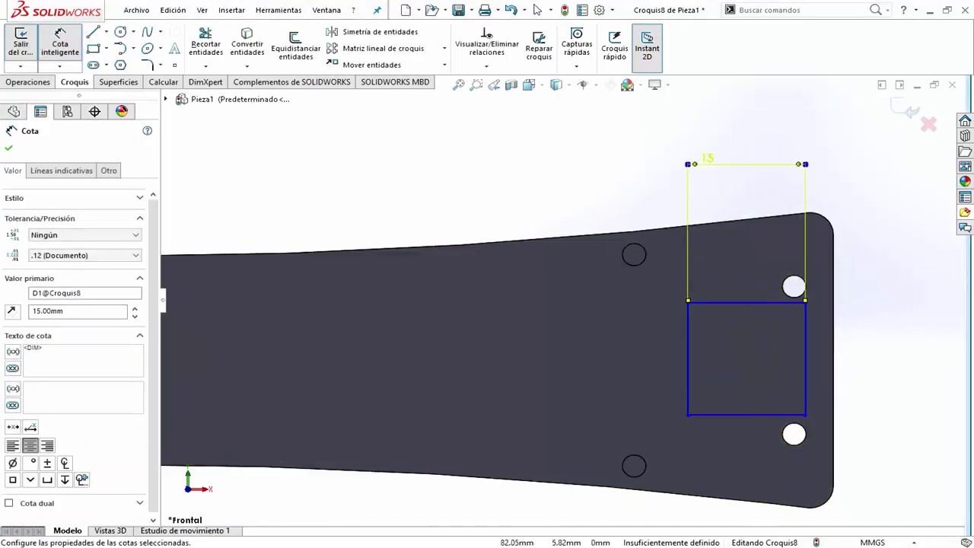
click(688, 358)
click(603, 323)
text(20)
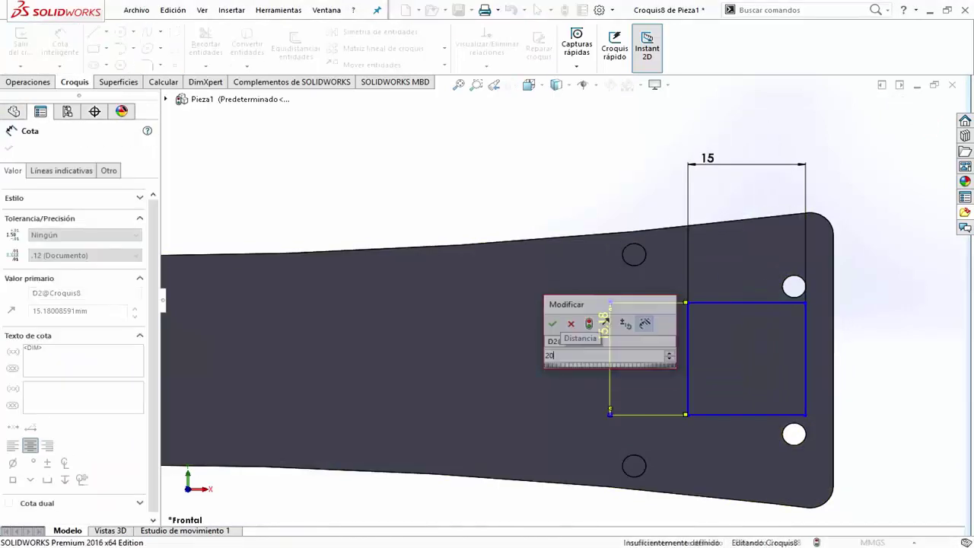
key(Return)
key(Escape)
scroll(609, 358, down, 3)
- Add a Horizontal relation between the rectangle and the edge midpoint
click(609, 357)
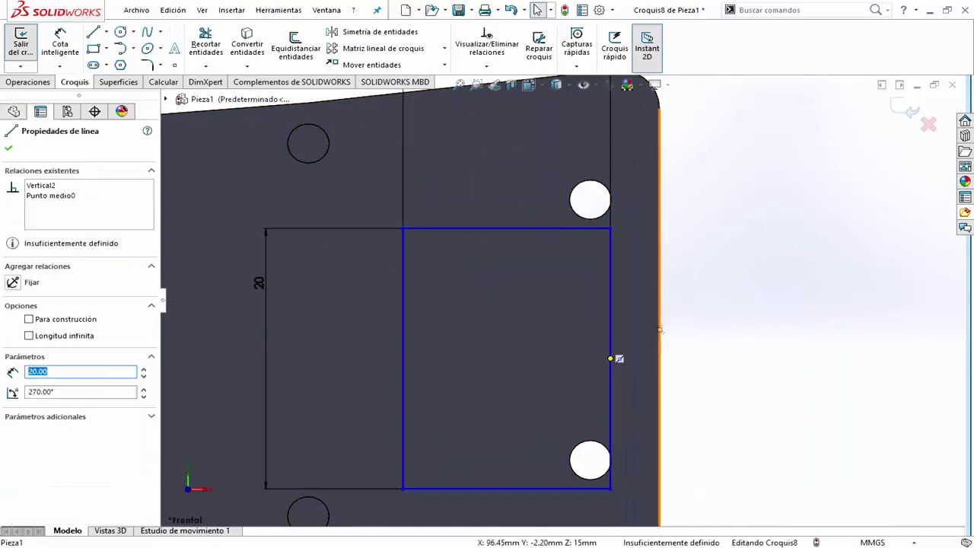
ctrl+click(659, 329)
click(23, 356)
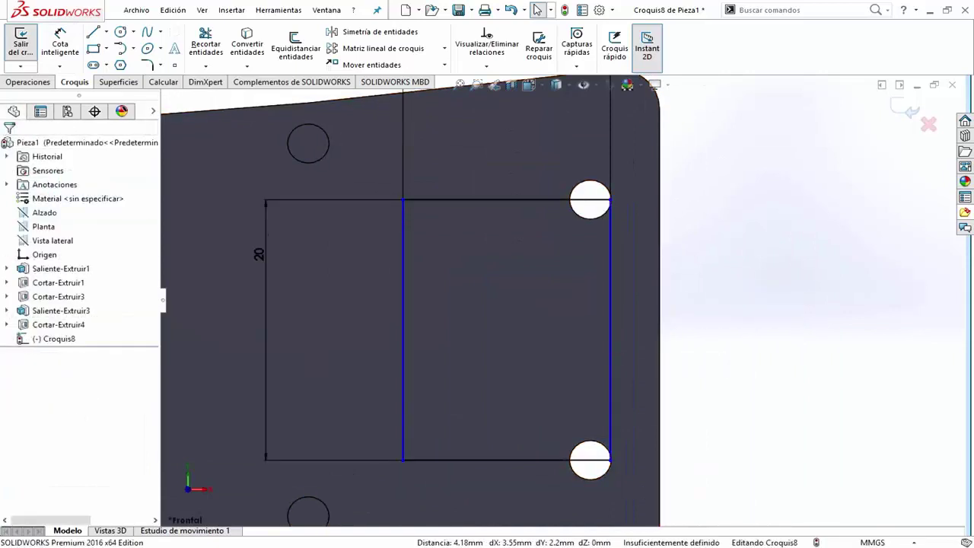
click(60, 43)
click(590, 199)
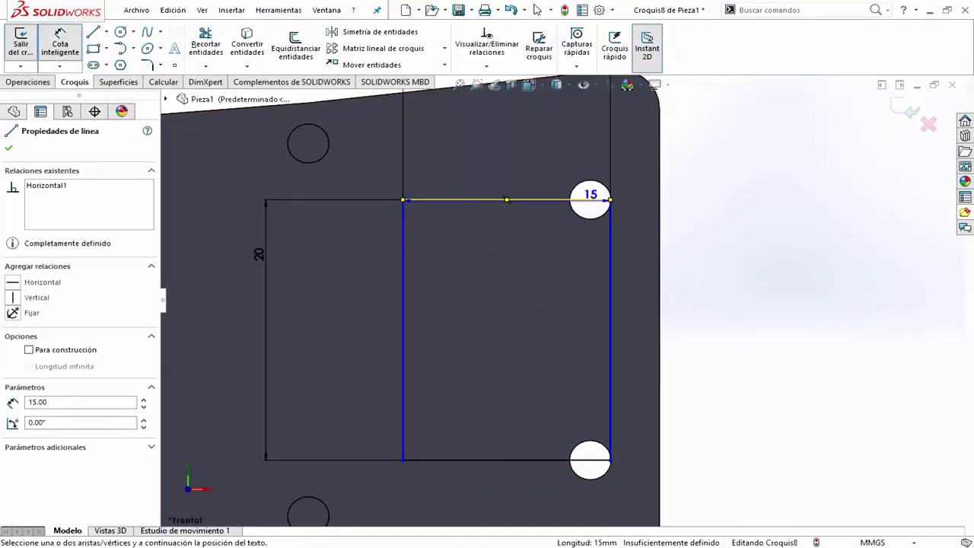
key(Escape)
click(506, 199)
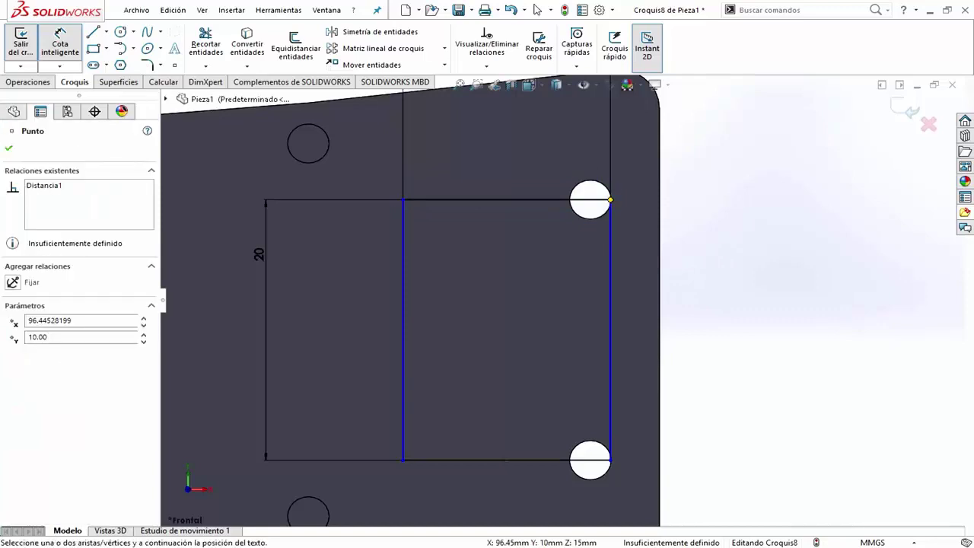
key(Escape)
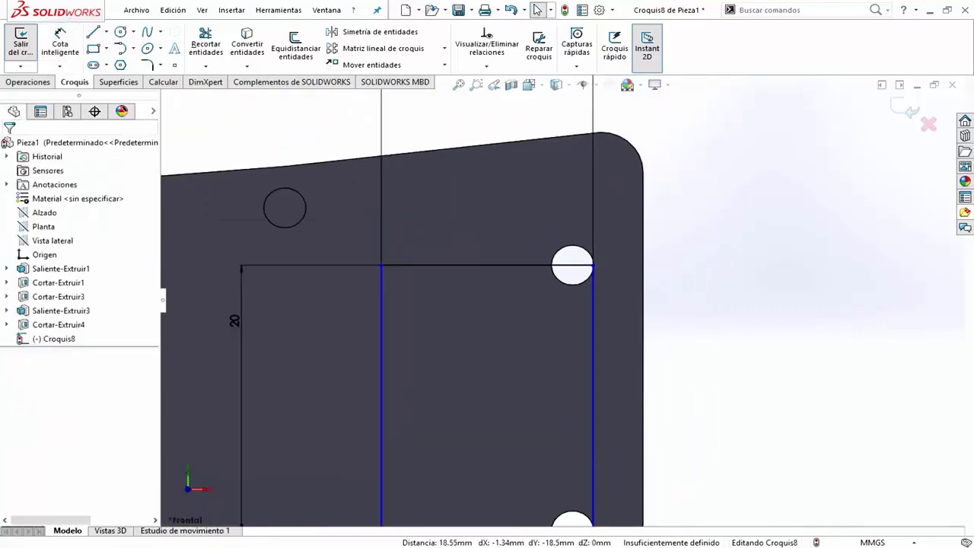
- Dimension the rectangle's corner 2.50 from the hole centre and confirm the 15 width
scroll(508, 380, up, 3)
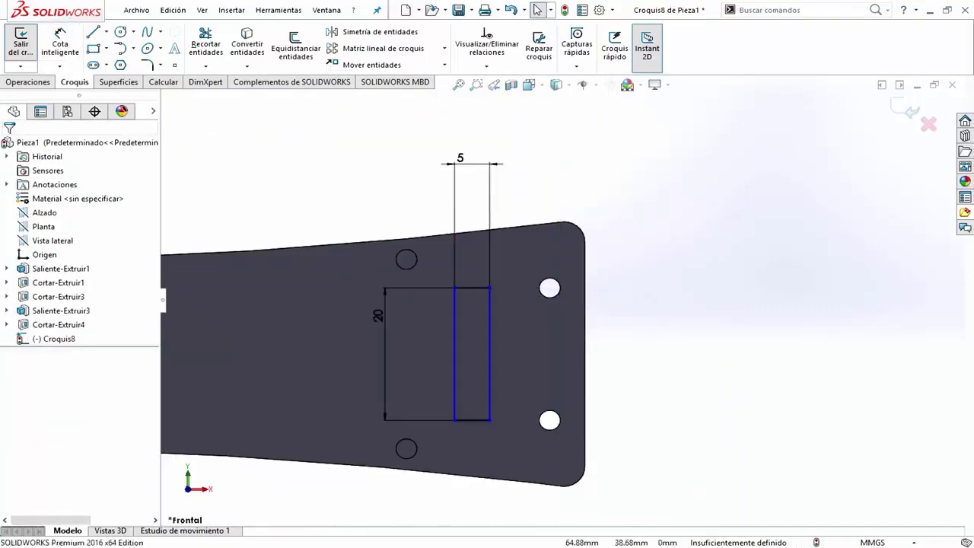
click(489, 287)
click(549, 288)
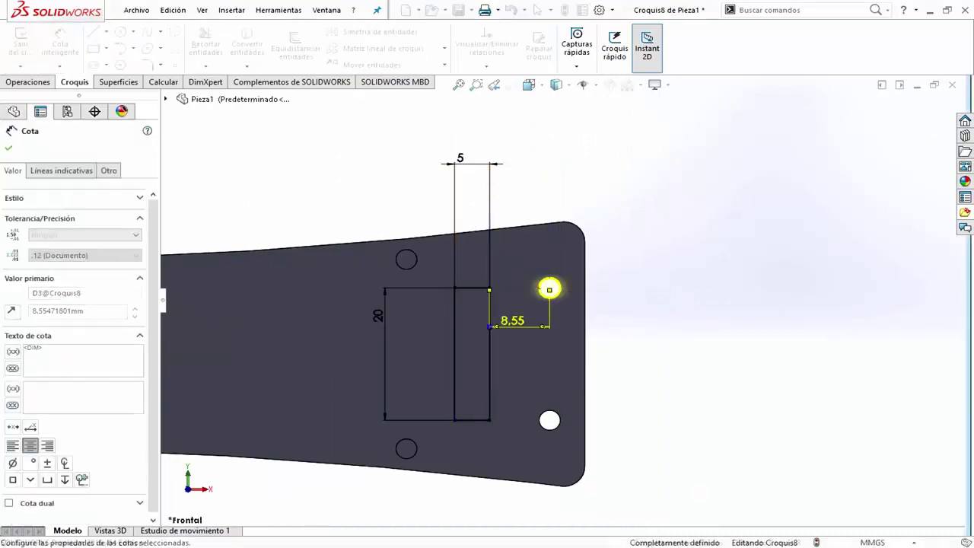
click(538, 320)
text(2.5)
key(Return)
double_click(502, 157)
key(Tab)
text(15)
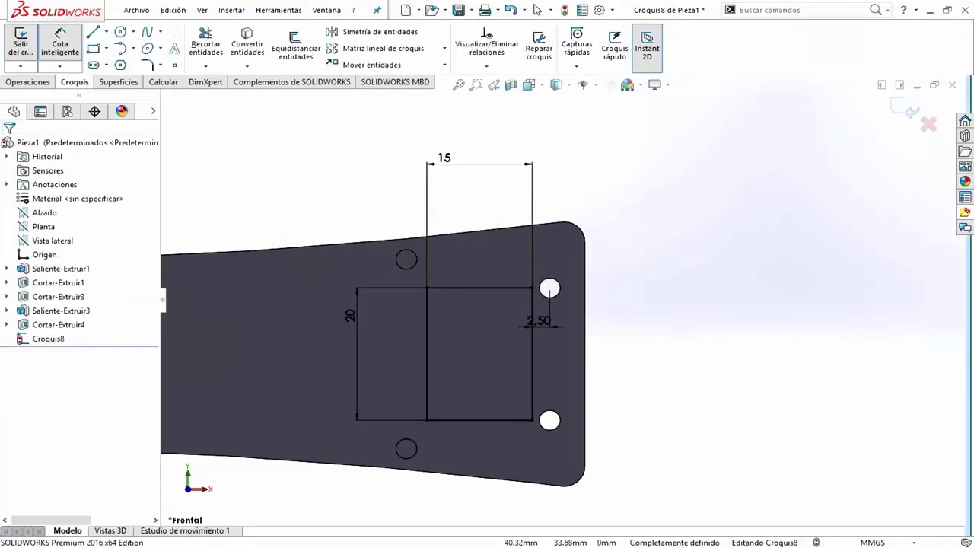
click(147, 65)
text(5)
scroll(442, 297, down, 3)
- Fillet all four rectangle corners at 1.50 mm
click(502, 281)
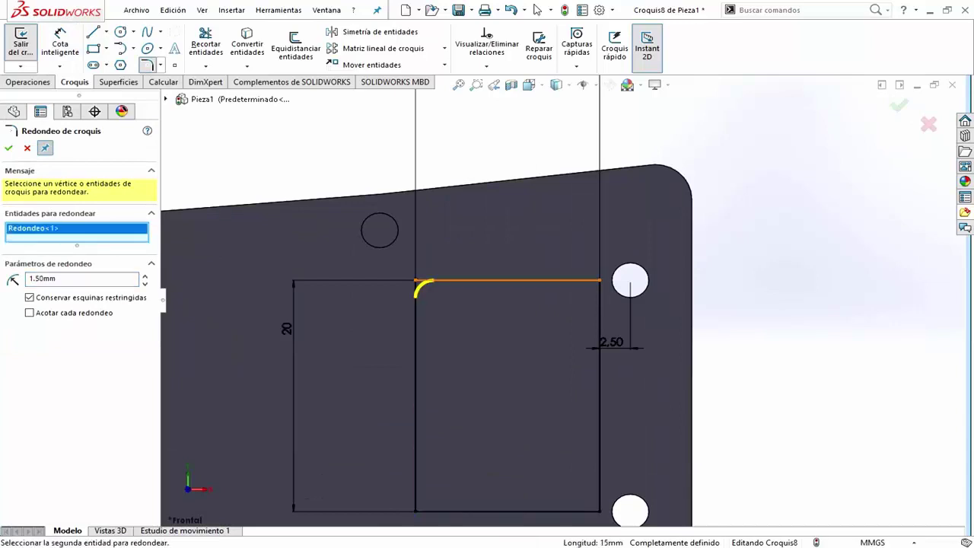
click(599, 396)
click(520, 294)
click(415, 281)
click(415, 510)
click(598, 510)
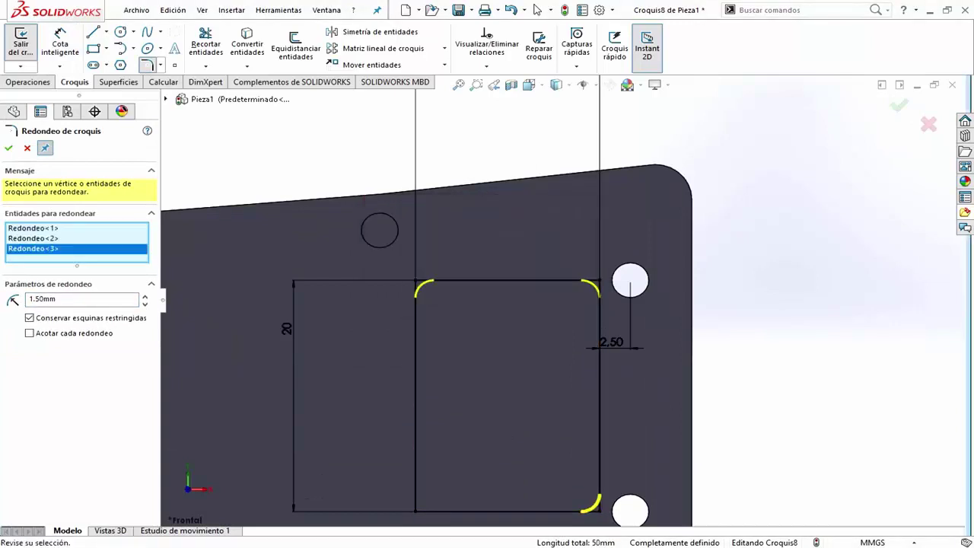
key(Return)
key(Escape)
scroll(560, 300, up, 3)
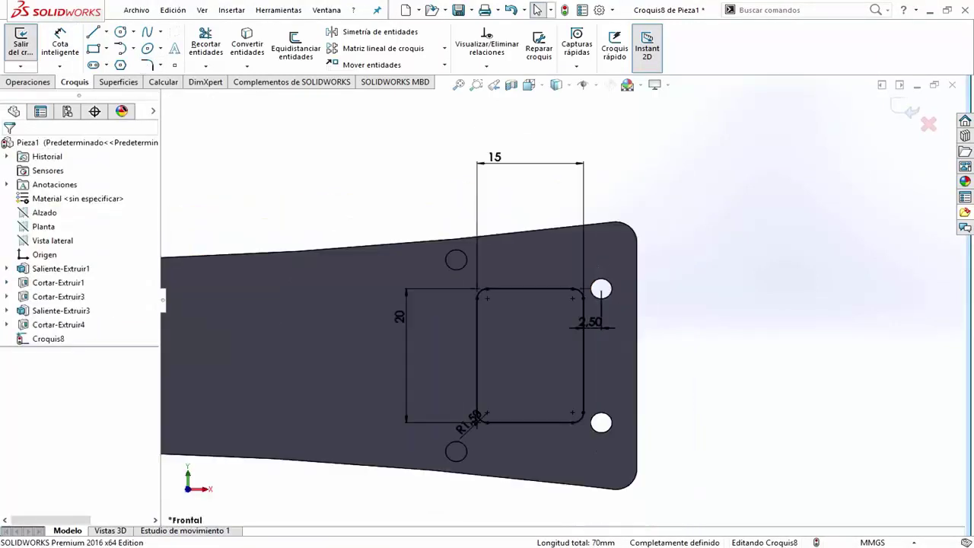
- Cut the rounded rectangle through all of the plate
click(21, 42)
click(233, 47)
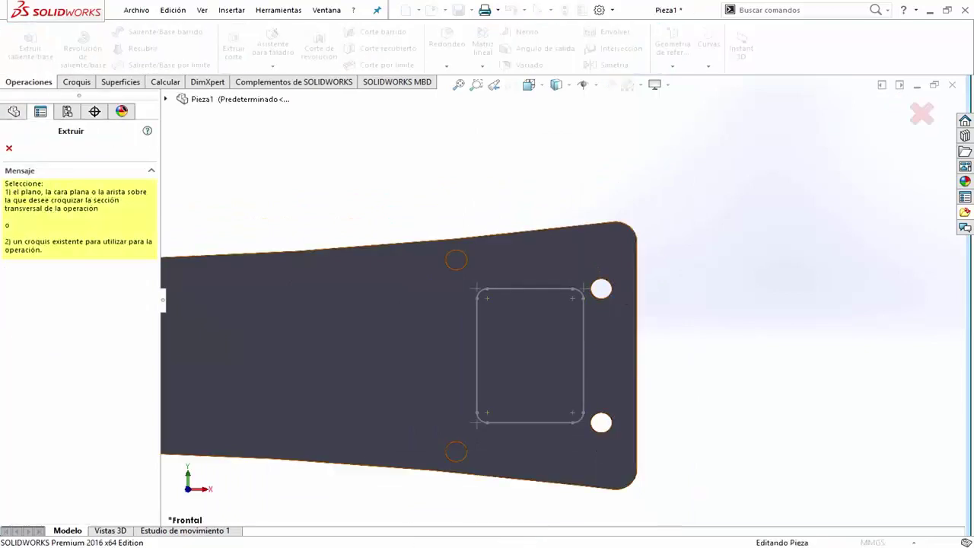
click(87, 225)
click(68, 244)
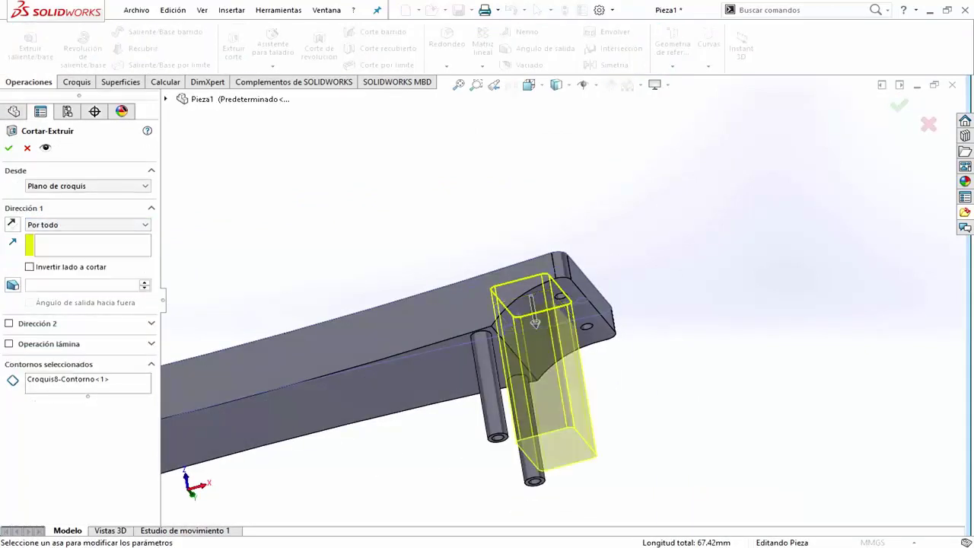
key(Return)
middle_drag(535, 322, 559, 384)
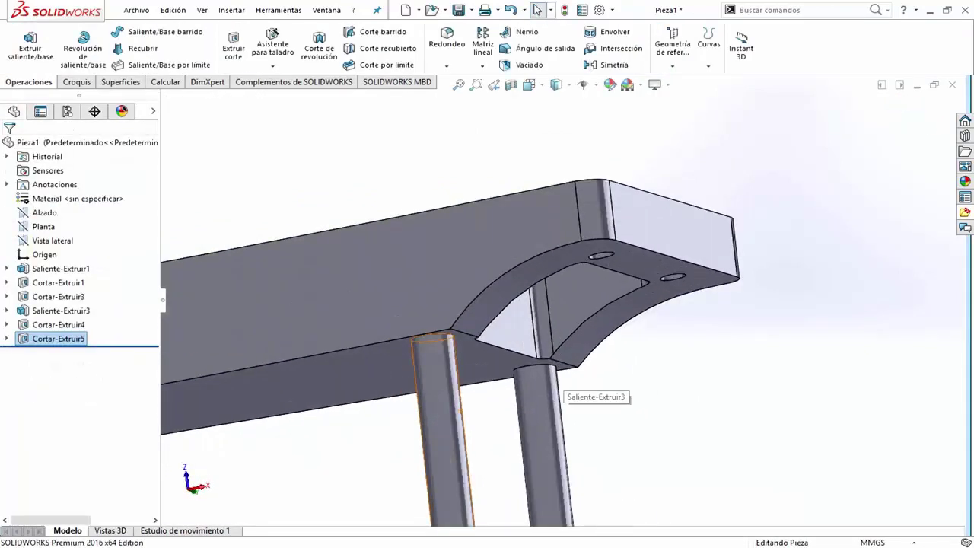
- Undo the cut, narrow the rectangle to 12 wide, and recut it through all
key(ctrl+z)
click(48, 339)
click(37, 305)
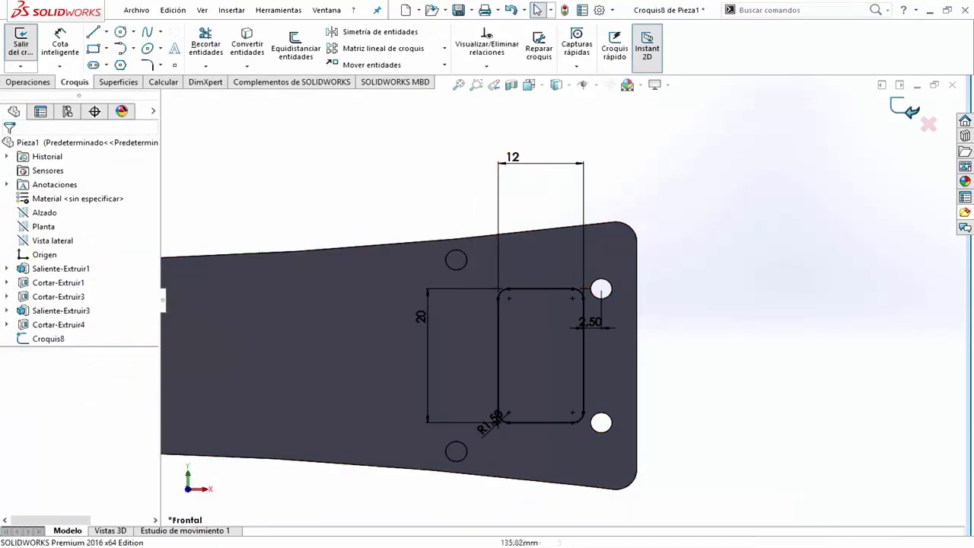
click(28, 81)
click(233, 47)
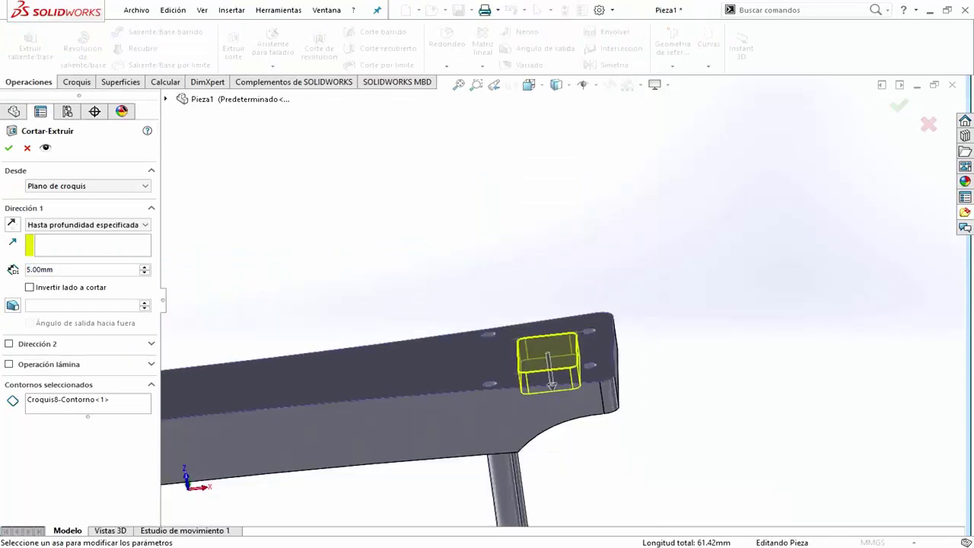
click(88, 224)
click(46, 242)
click(9, 148)
middle_drag(457, 343, 495, 380)
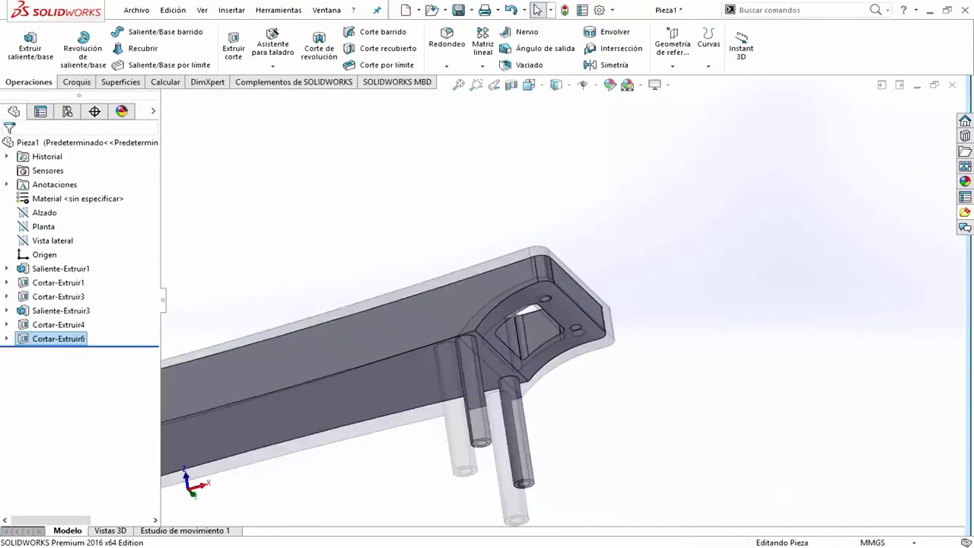
click(555, 85)
click(528, 134)
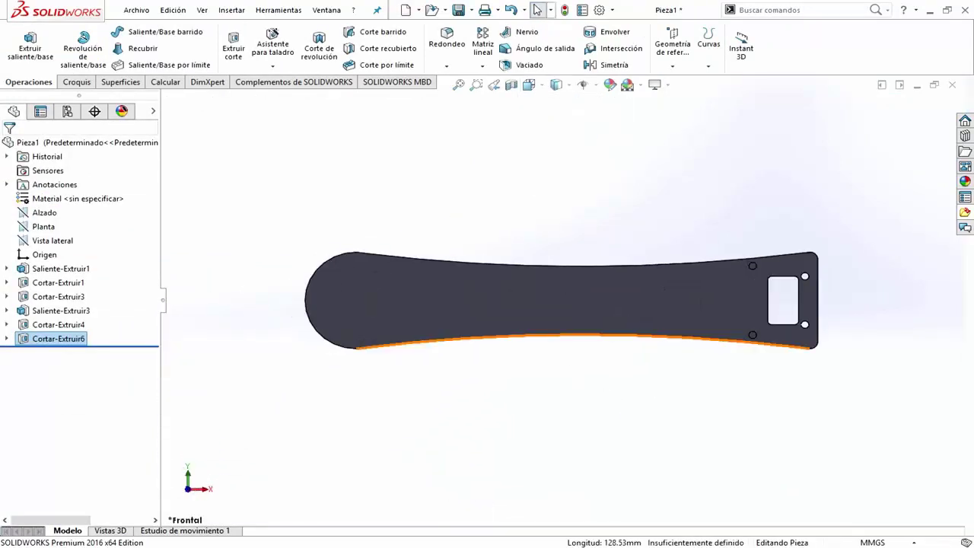
- On the front face, sketch a centre rectangle at the origin dimensioned 128.53 × 20
click(547, 327)
click(94, 47)
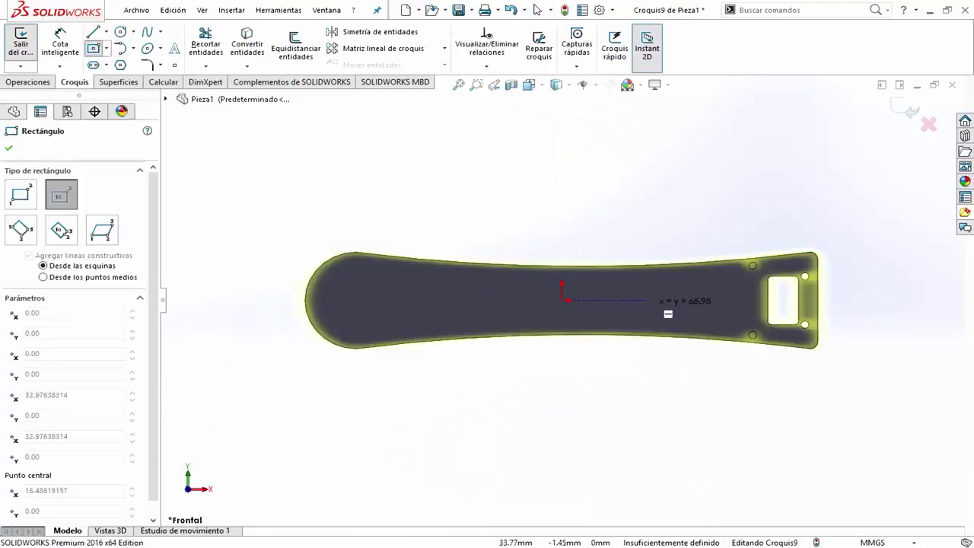
click(562, 300)
click(710, 315)
click(59, 41)
click(532, 285)
click(461, 192)
text(128.53)
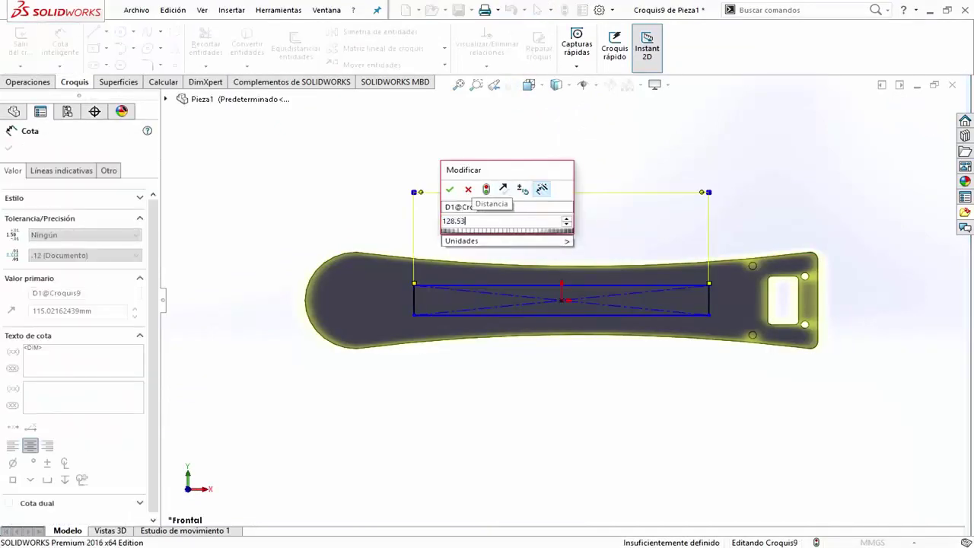
key(Return)
click(396, 300)
click(369, 293)
text(20)
key(Return)
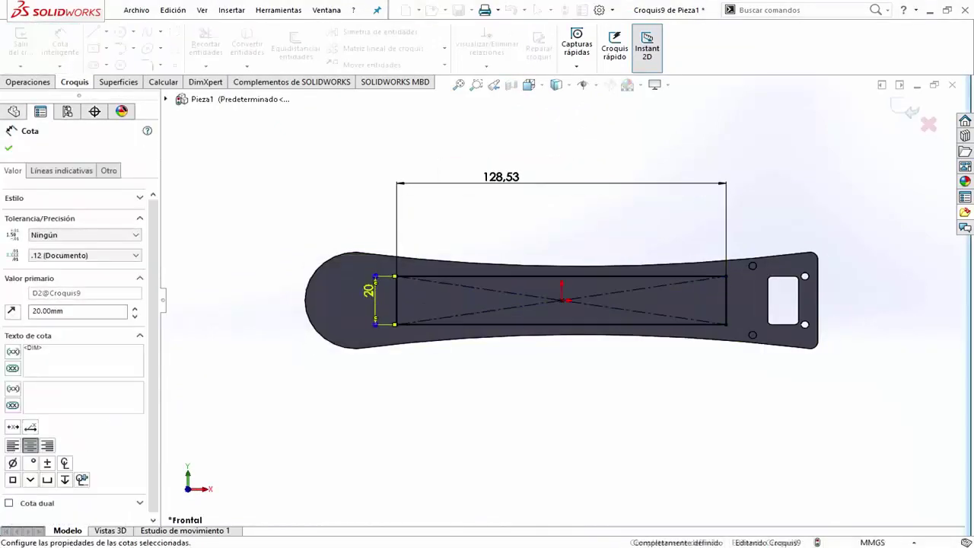
key(Escape)
- Draw a thin centre rectangle through the middle of the 128.53 × 20 rectangle
click(106, 47)
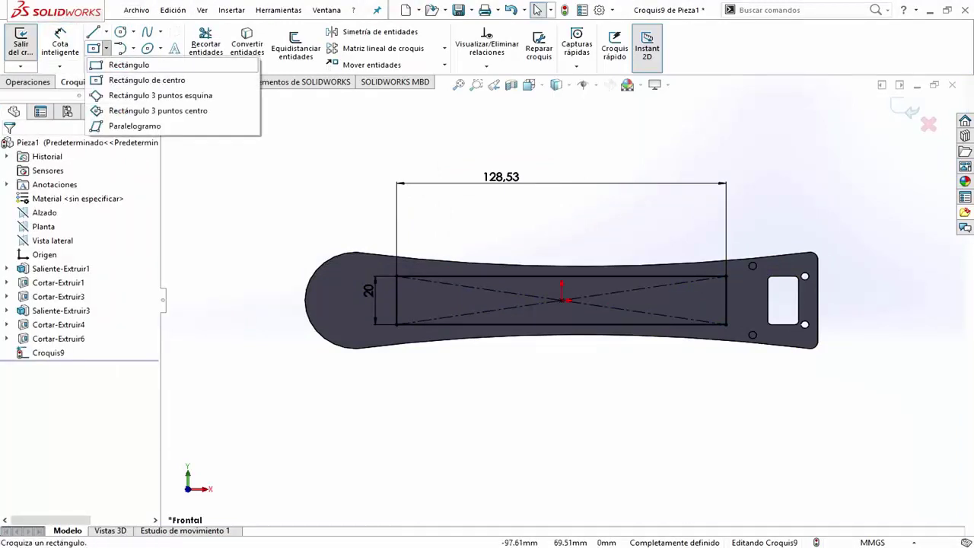
click(119, 67)
scroll(427, 284, down, 3)
scroll(427, 285, down, 3)
key(Escape)
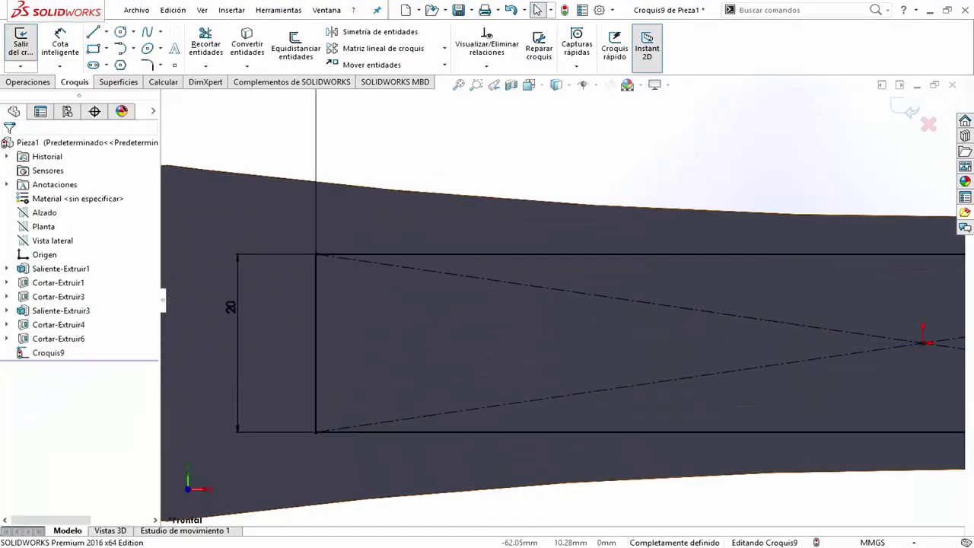
click(107, 48)
click(137, 78)
scroll(560, 300, up, 2)
drag(812, 329, 392, 321)
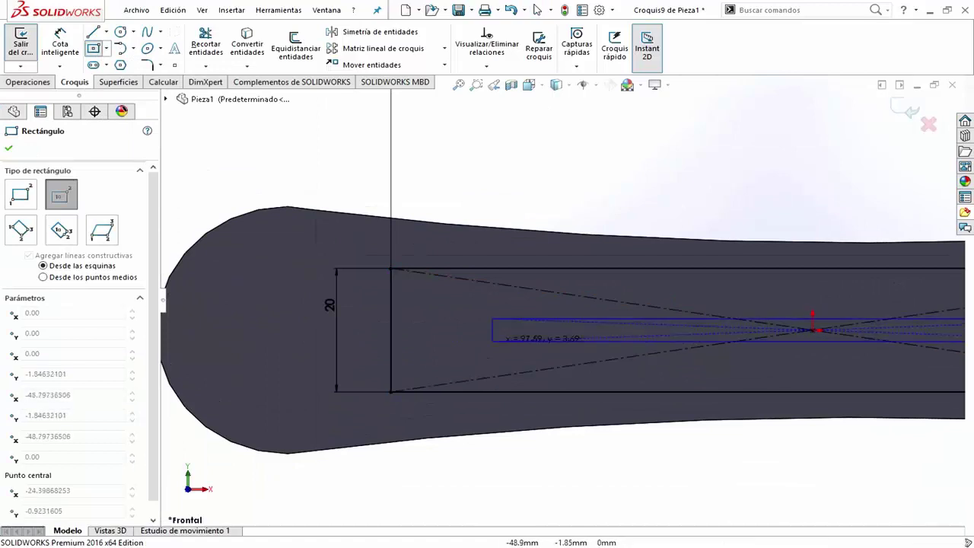
click(537, 10)
- Dimension the thin middle rectangle to 3 mm high
click(61, 41)
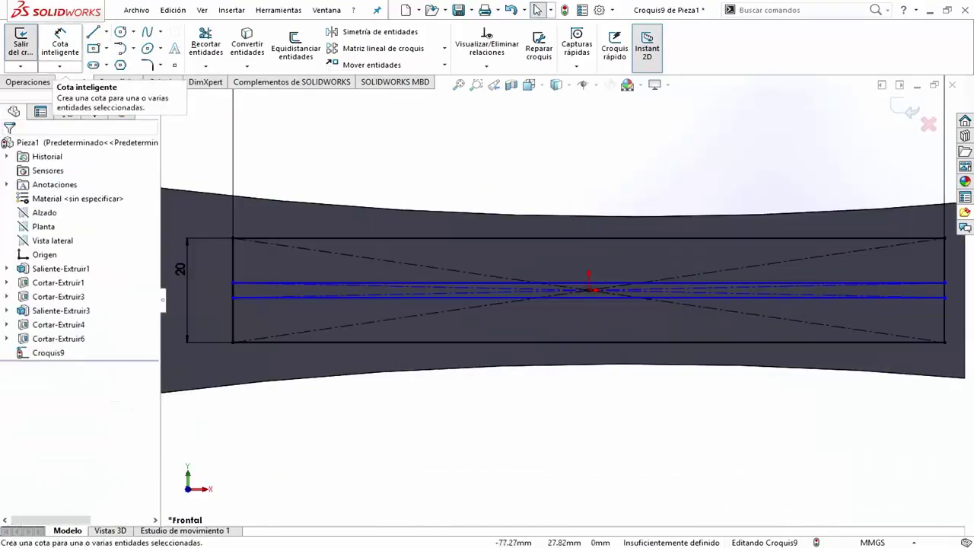
scroll(209, 293, down, 2)
click(251, 282)
click(228, 297)
click(236, 266)
text(3.00mm)
key(Return)
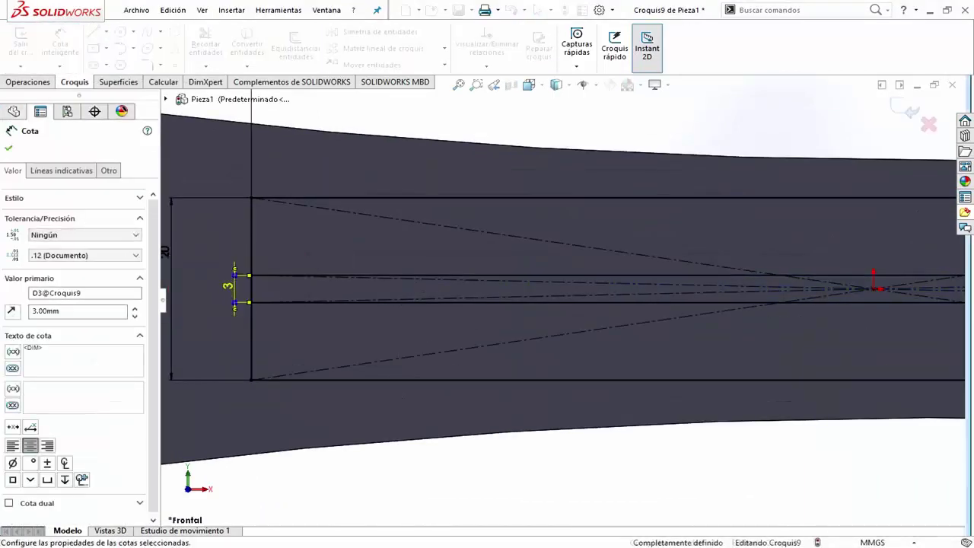
key(Escape)
scroll(685, 343, up, 3)
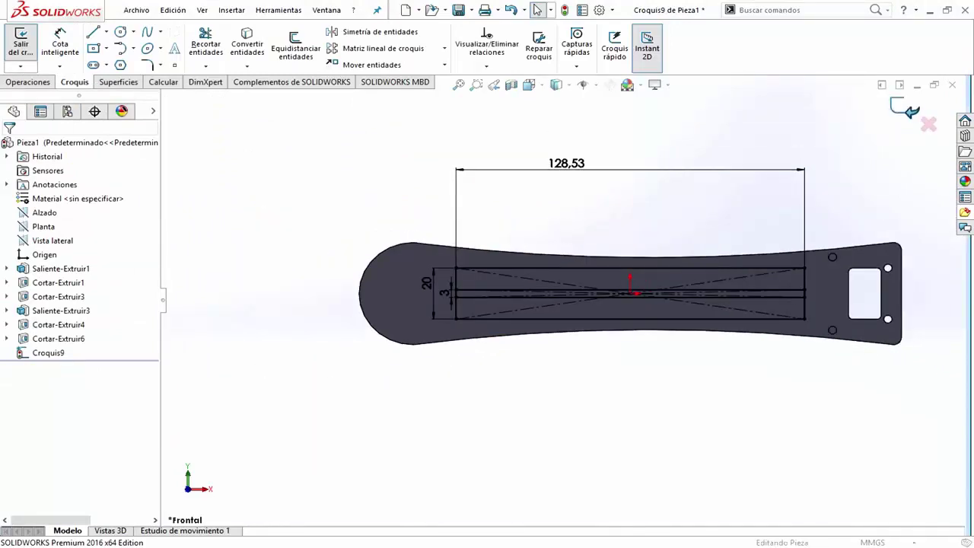
click(21, 42)
- Cut the 128.53 × 20 rectangle region 5 mm deep into the handle plate
click(28, 81)
click(234, 48)
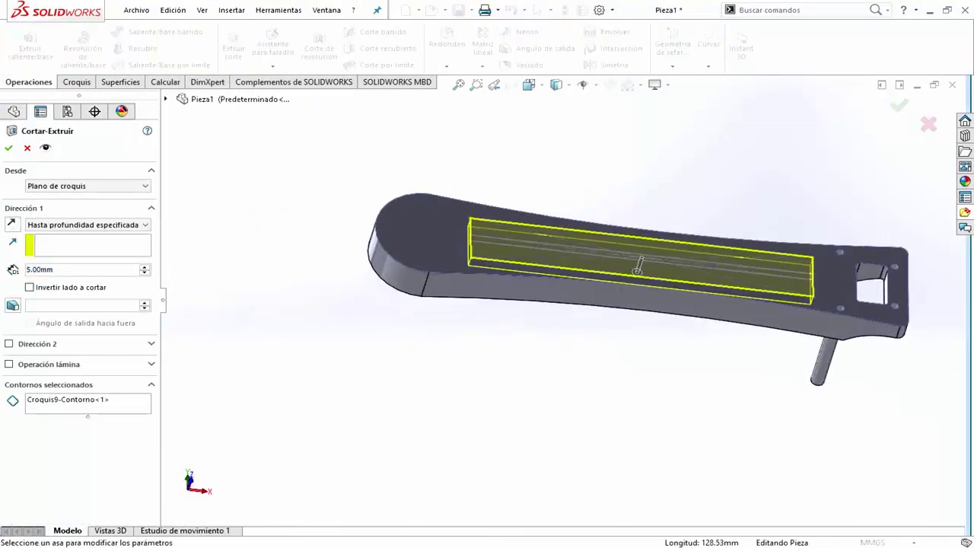
key(Escape)
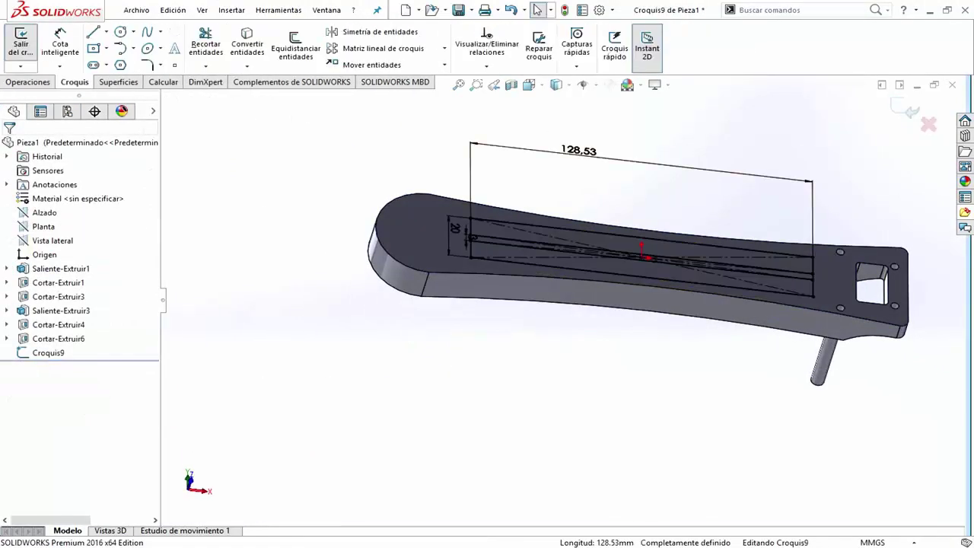
key(ctrl+8)
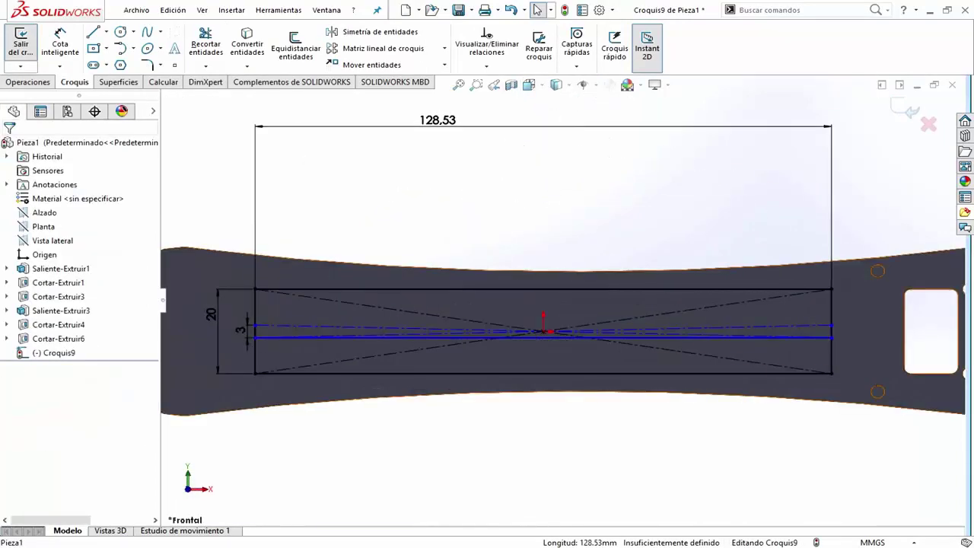
scroll(189, 336, down, 3)
click(329, 311)
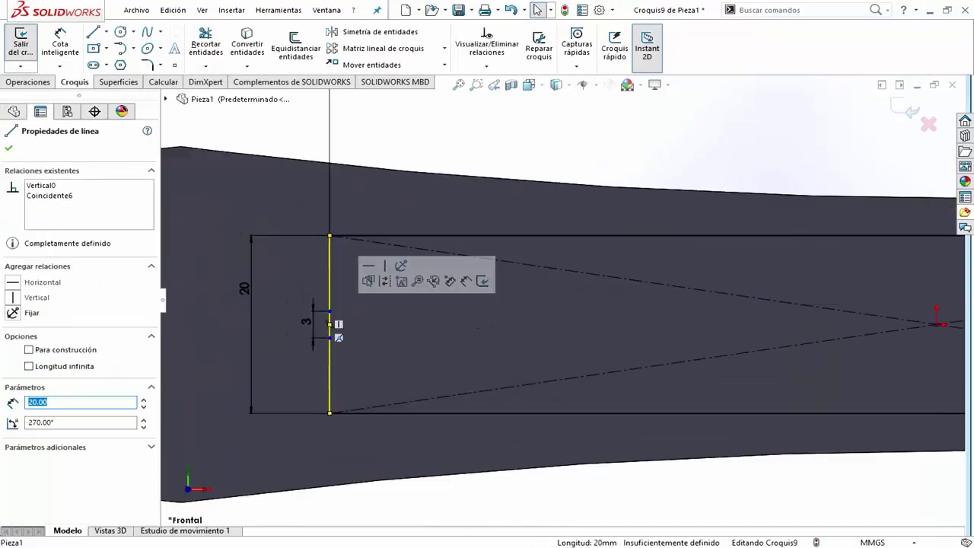
key(Escape)
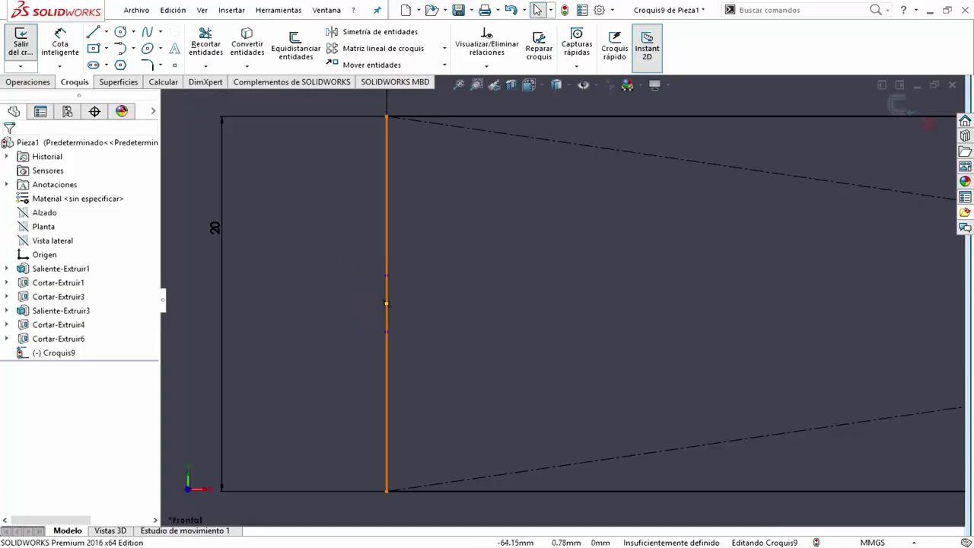
key(f)
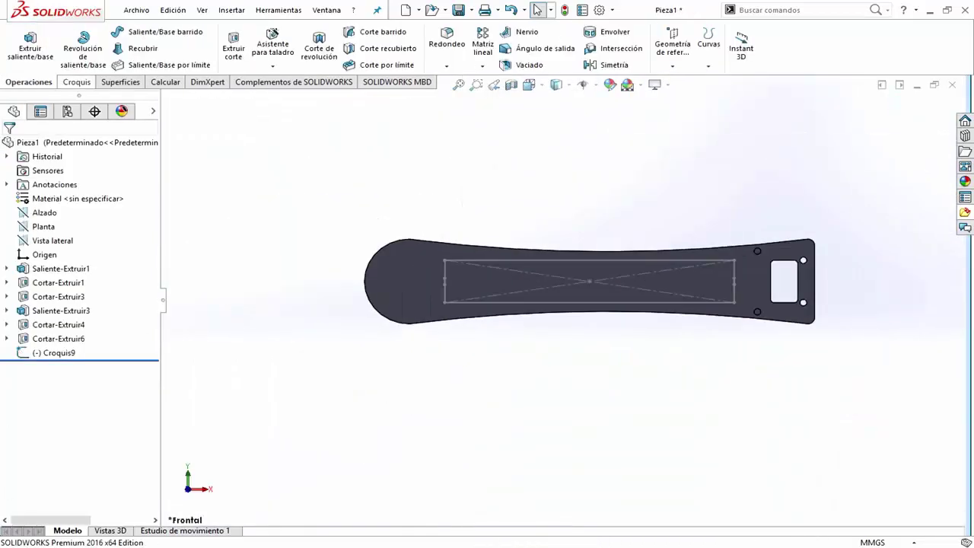
click(589, 281)
click(590, 255)
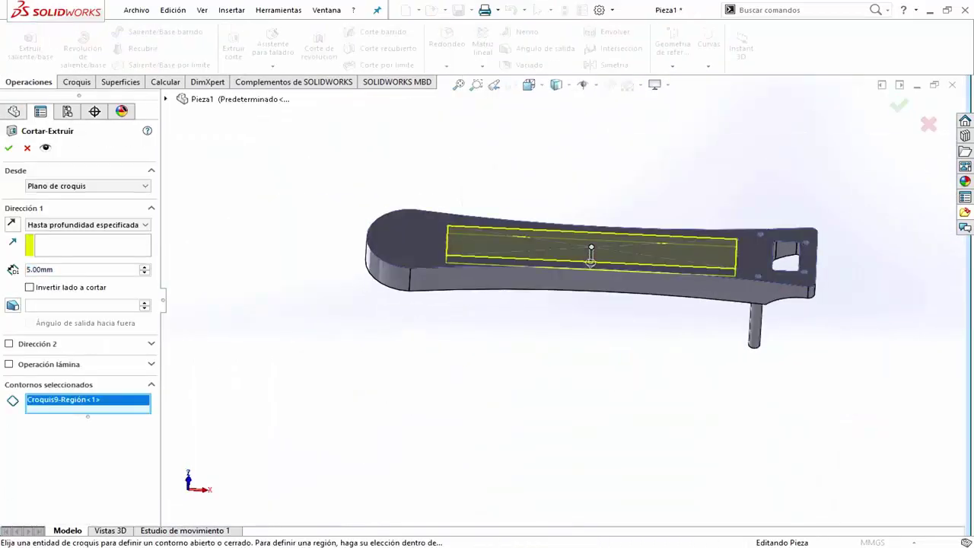
key(Return)
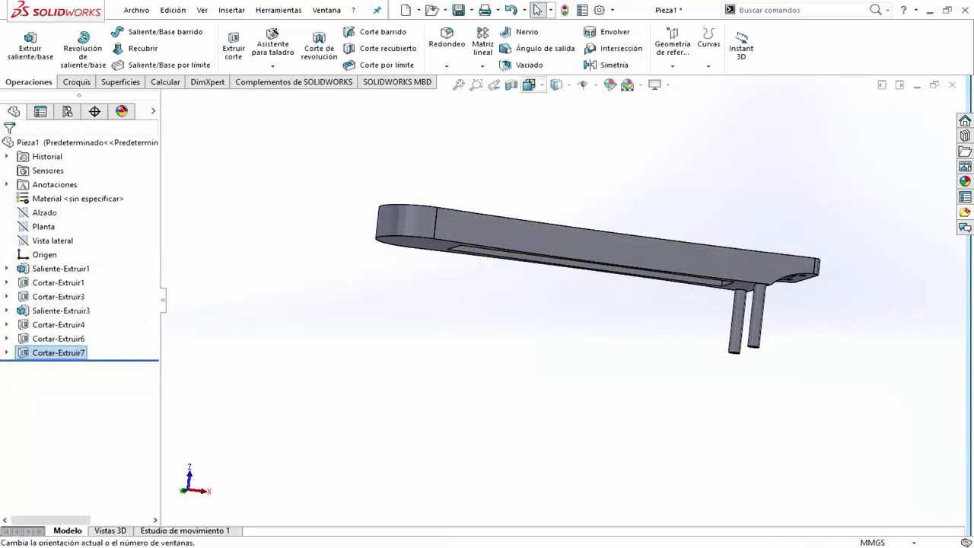
- Start a new sketch on the plate's front face, viewed from the front
click(528, 84)
click(533, 103)
click(380, 267)
click(409, 254)
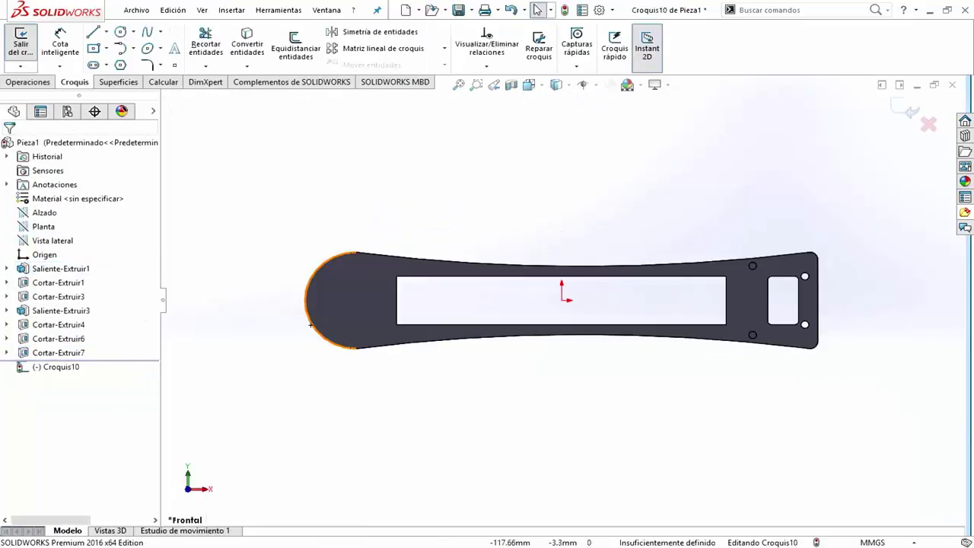
- Sketch a centre rectangle spanning the slot, dimensioned 3 mm high
click(93, 64)
click(562, 299)
click(396, 306)
key(Escape)
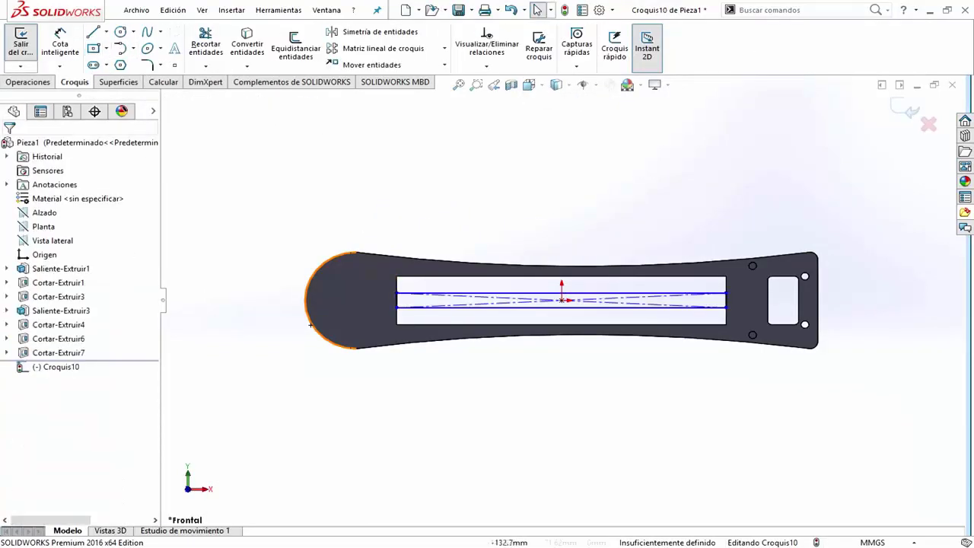
scroll(610, 337, down, 3)
click(243, 259)
click(243, 284)
click(214, 271)
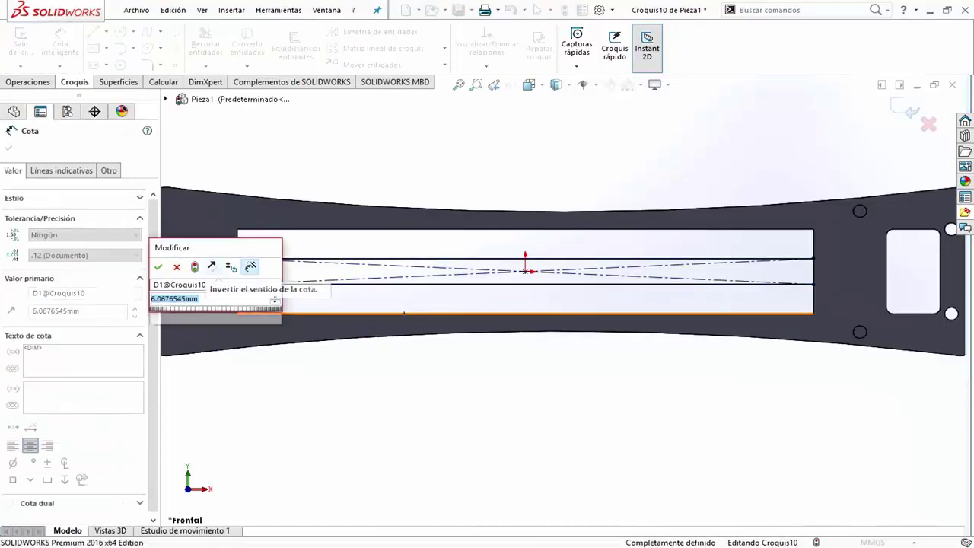
text(3)
key(Return)
key(Escape)
- Extrude the 3 mm rectangle as a boss bar in the slot and view the part from the front
click(28, 82)
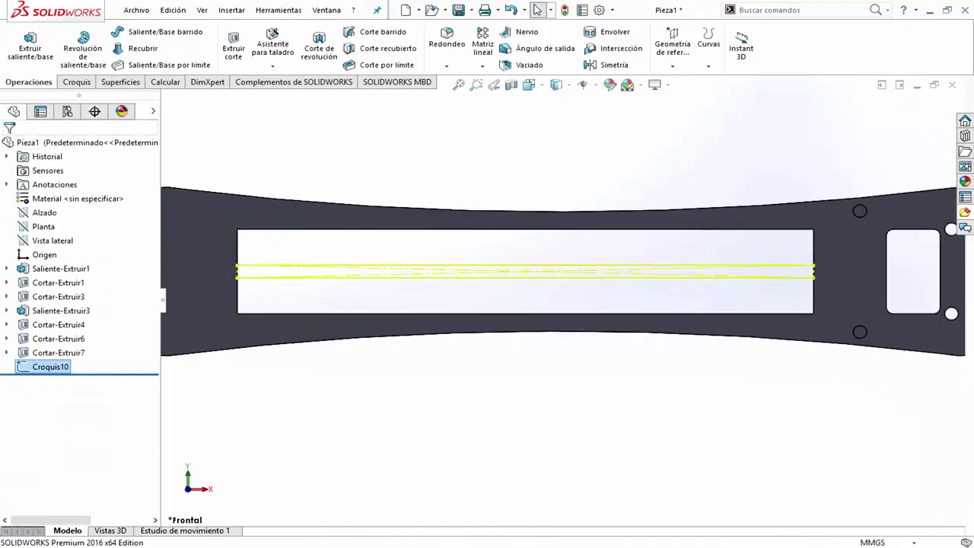
click(29, 45)
click(525, 272)
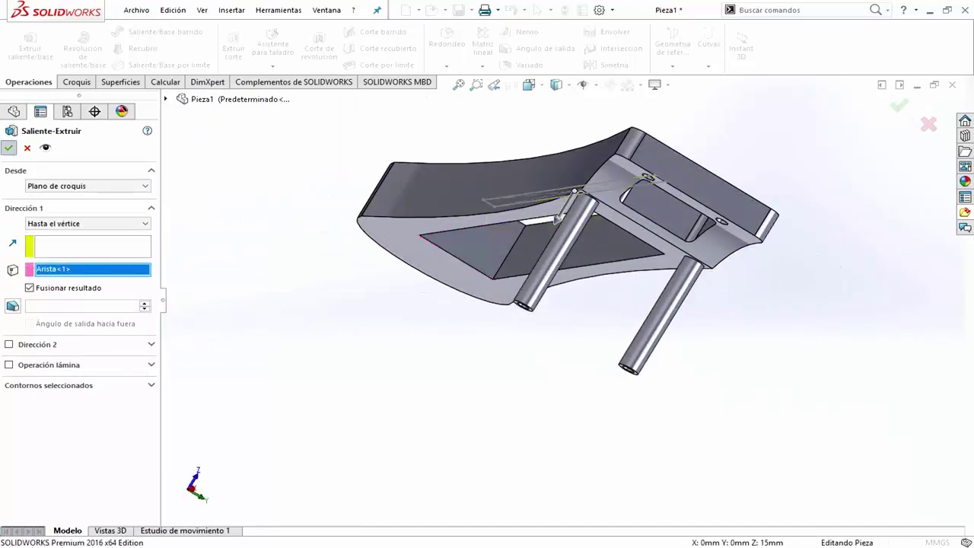
click(9, 147)
click(556, 84)
click(572, 135)
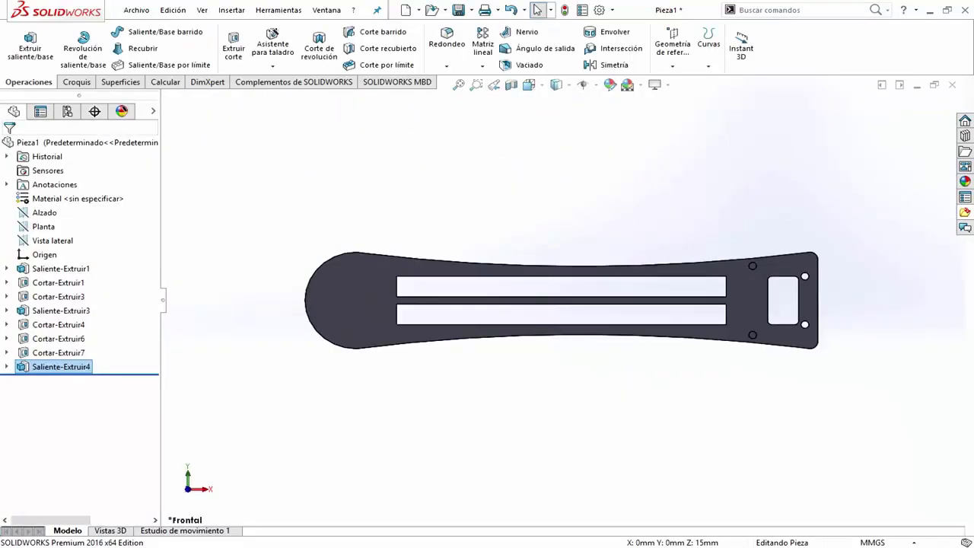
- Sketch a diagonal line near the upper slot's right end, 12 mm from the slot's right edge
click(430, 293)
key(l)
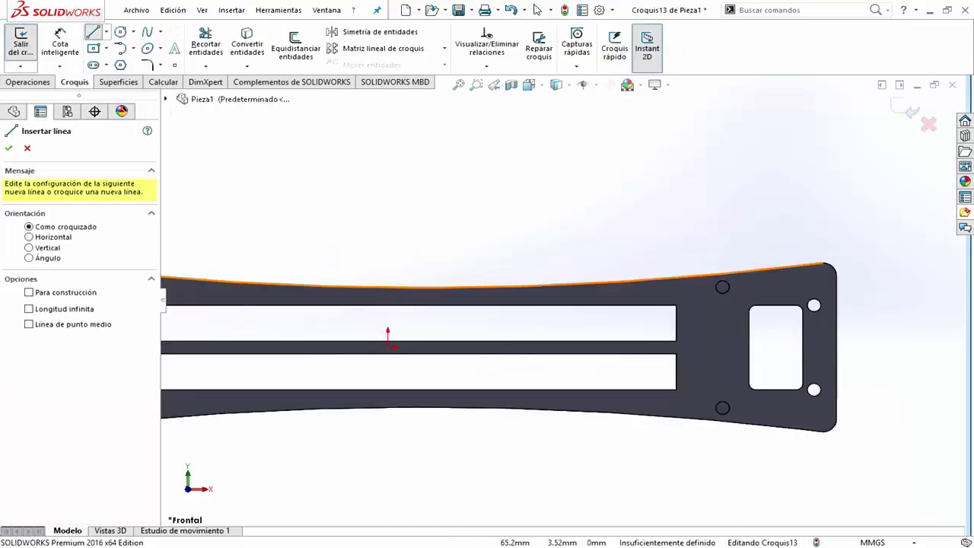
drag(636, 306, 675, 340)
key(Escape)
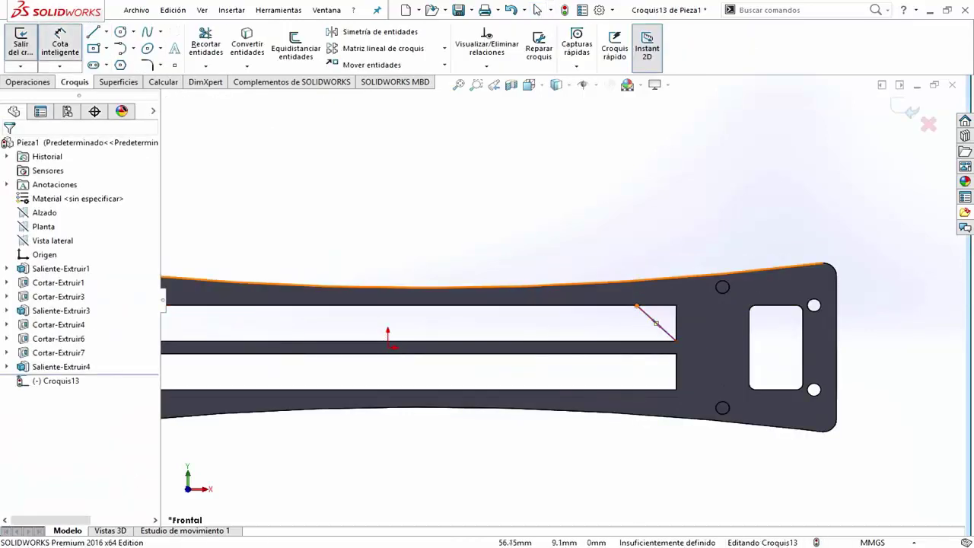
click(636, 307)
click(676, 323)
click(658, 228)
text(12)
key(Return)
click(538, 9)
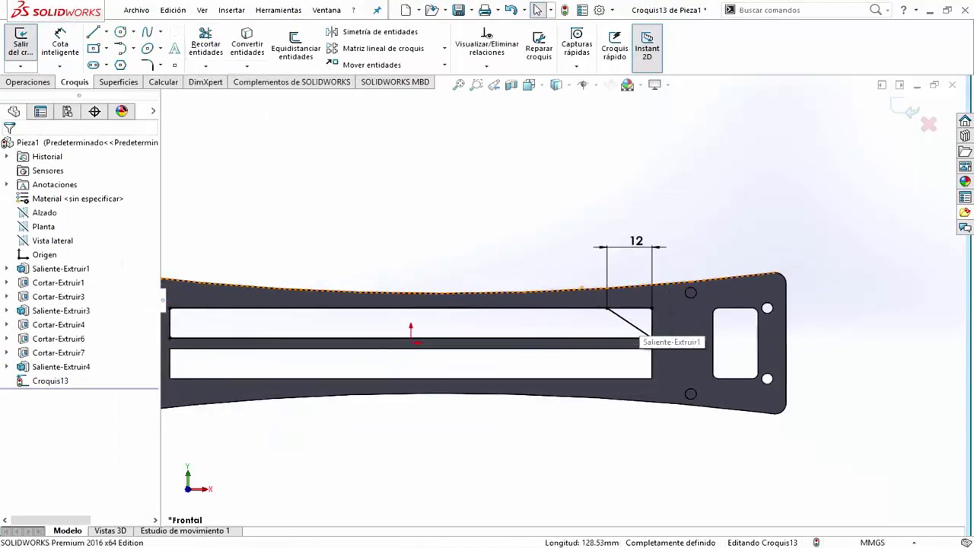
scroll(601, 276, down, 2)
- Add a second diagonal 2 mm from the first to form a 2 mm-wide rib
key(l)
click(618, 322)
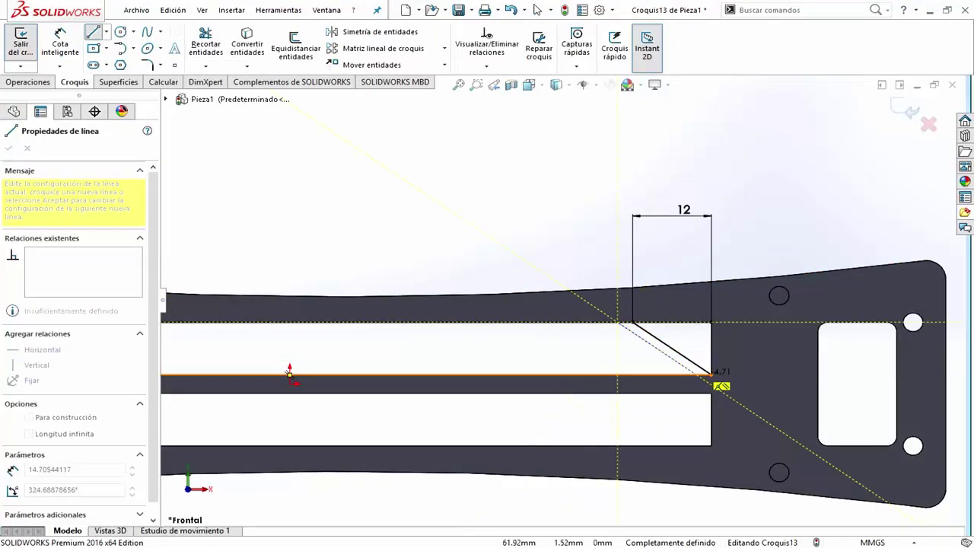
click(710, 373)
key(Escape)
scroll(688, 358, down, 3)
click(60, 43)
click(509, 265)
click(546, 266)
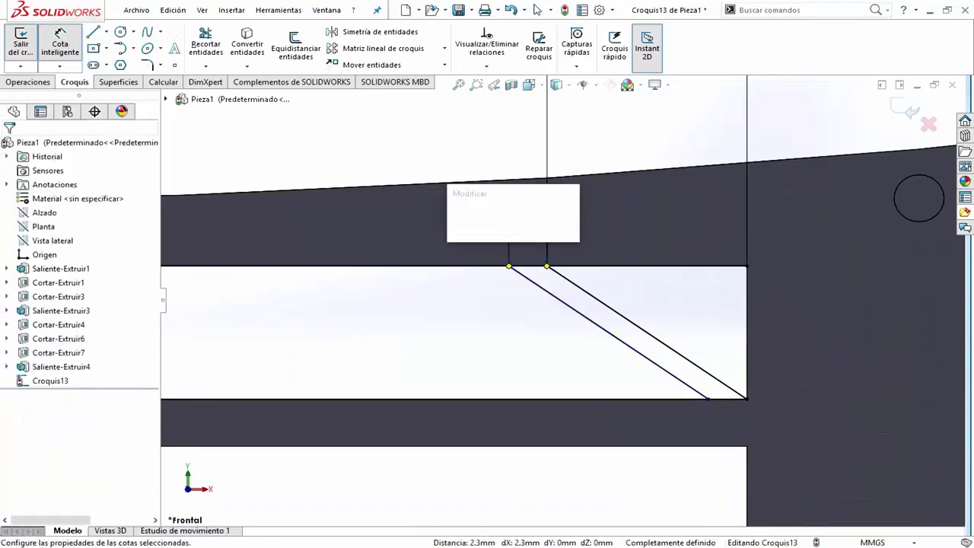
text(2)
key(Return)
key(Escape)
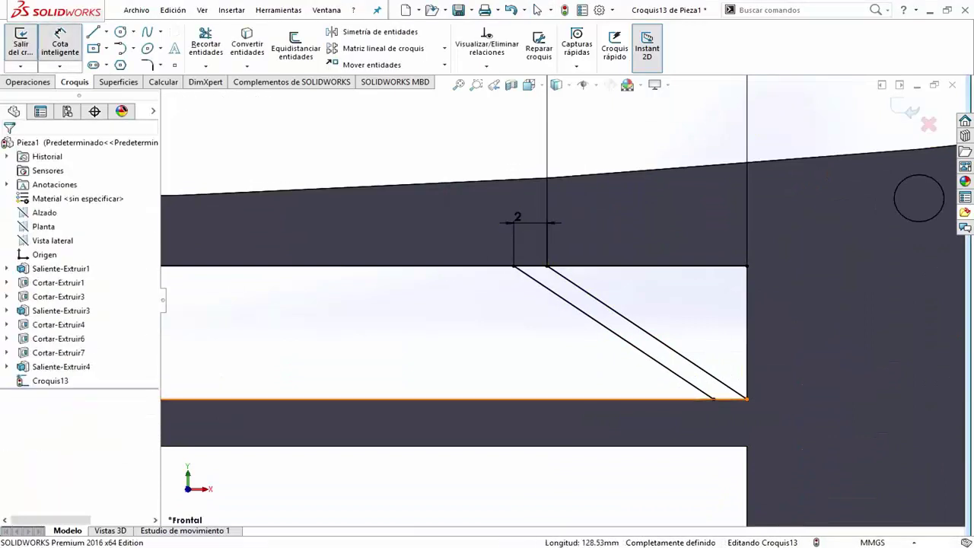
click(713, 398)
scroll(560, 301, up, 3)
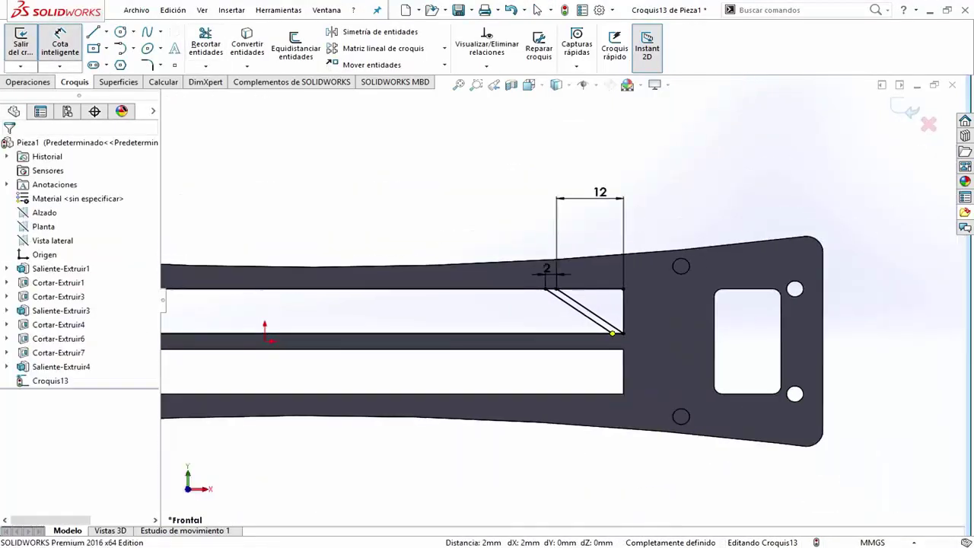
- Draw the opposite diagonal from the top slot edge, angled 36.70° to the lower edge
key(l)
scroll(529, 288, down, 3)
click(536, 288)
click(463, 366)
key(Escape)
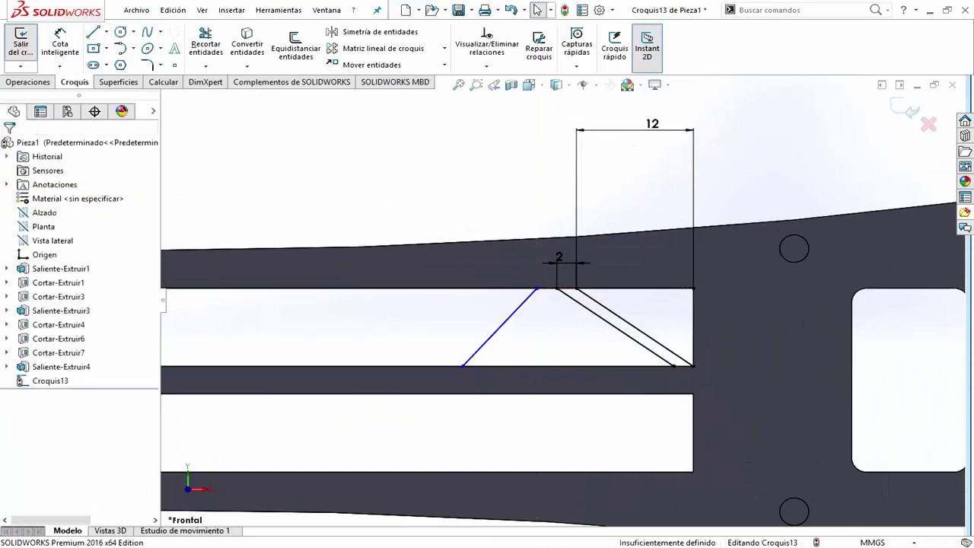
click(60, 42)
click(496, 330)
click(426, 366)
click(509, 315)
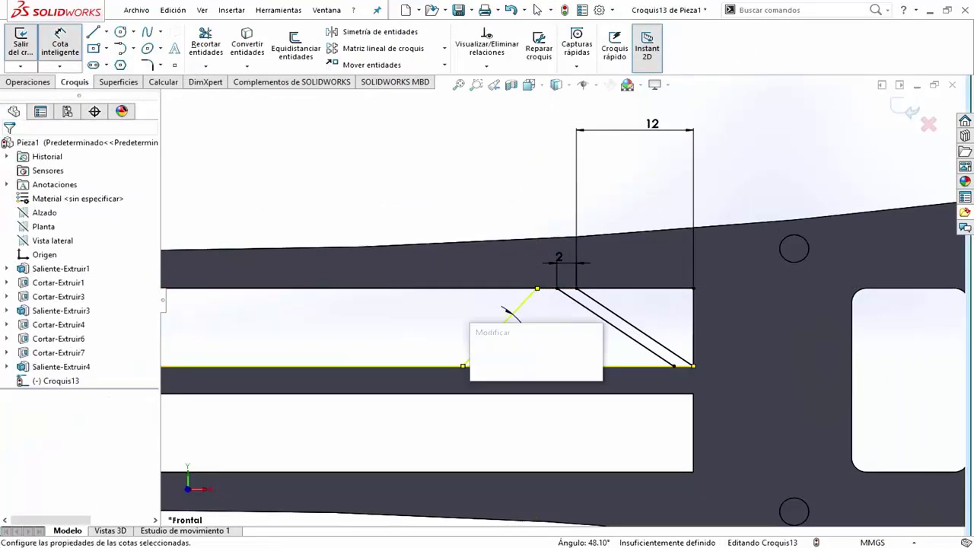
text(36.7)
key(Return)
click(60, 42)
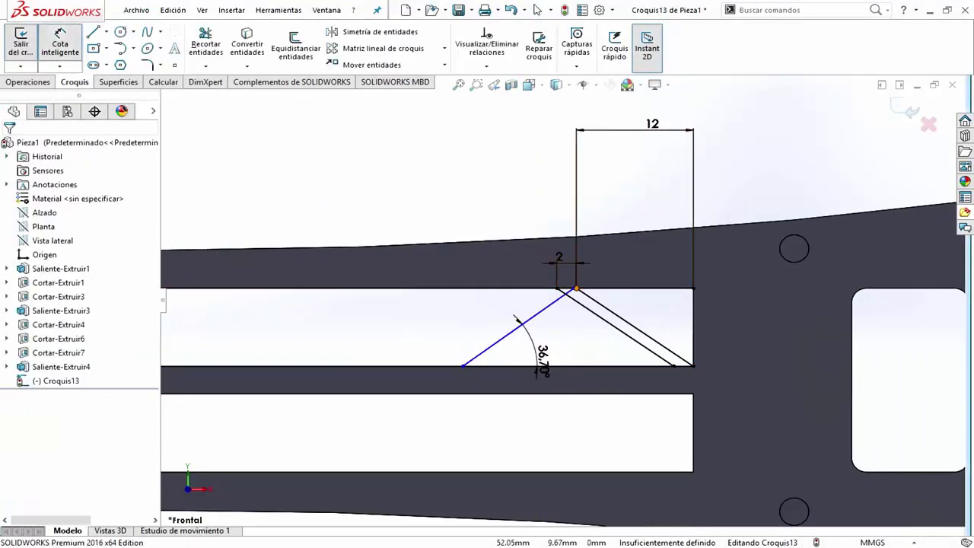
- Dimension the gap between the diagonals at their top corner to 2.70
click(576, 288)
scroll(578, 291, down, 5)
click(670, 205)
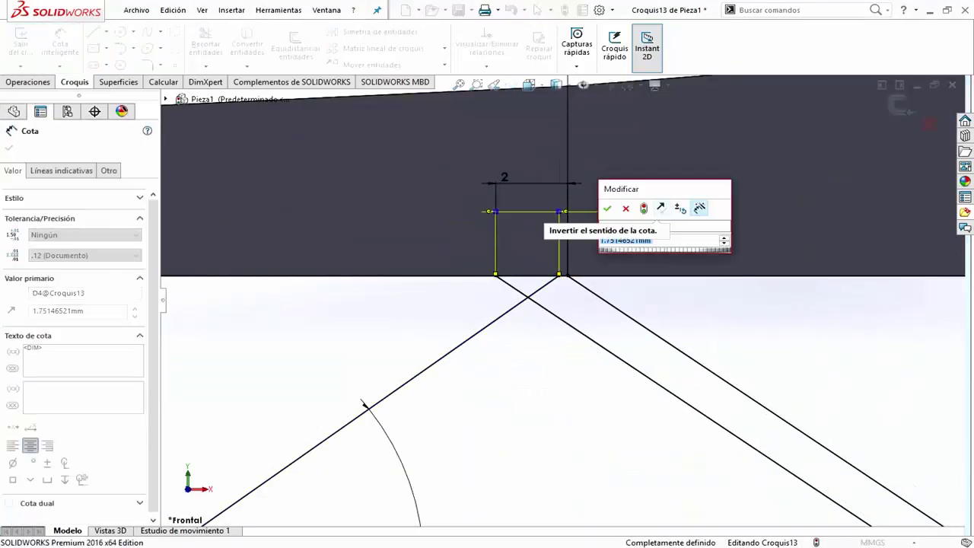
text(2.7)
key(Return)
click(756, 205)
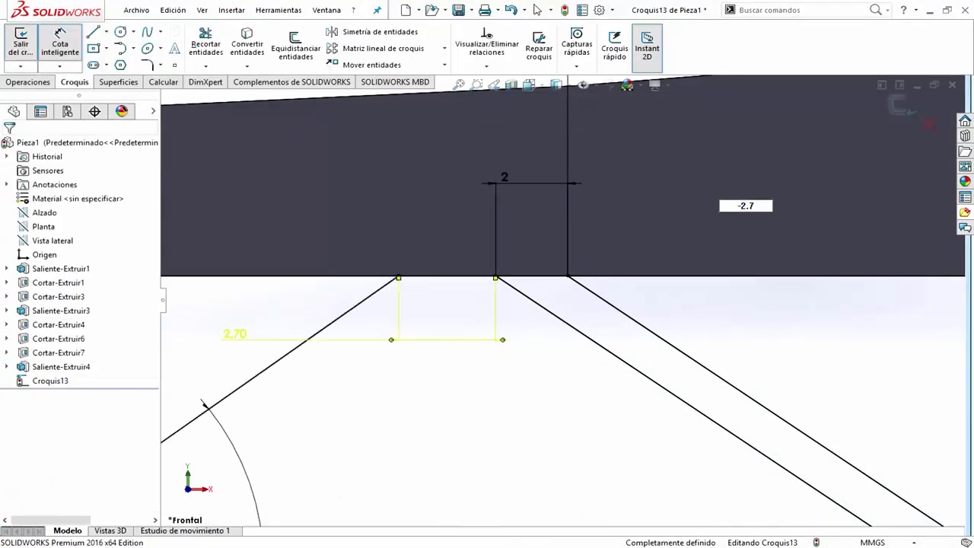
scroll(564, 302, up, 3)
key(Escape)
- Draw a left diagonal 2.70 from its neighbour, angled 36.70° to the lower slot edge
key(l)
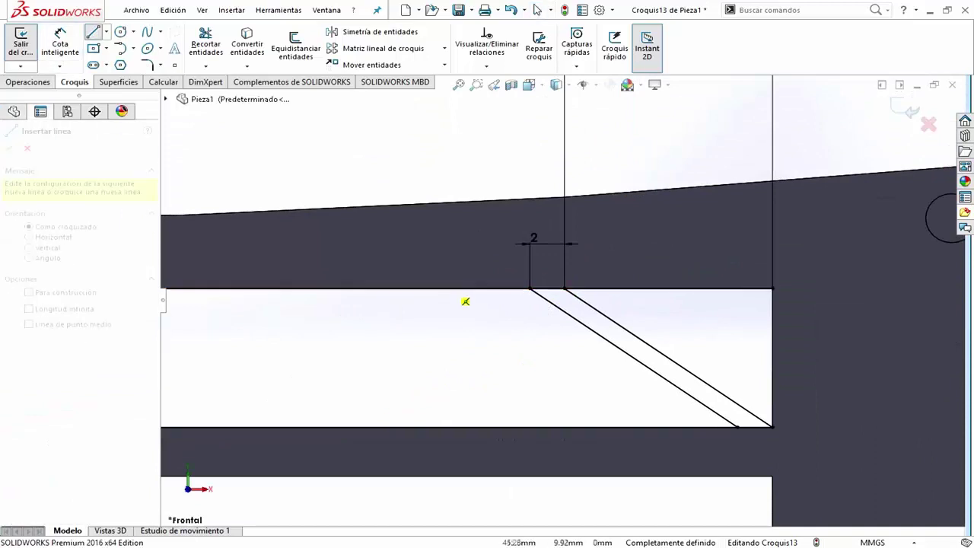
click(444, 289)
click(297, 427)
key(Escape)
click(60, 43)
click(443, 288)
click(530, 267)
click(508, 152)
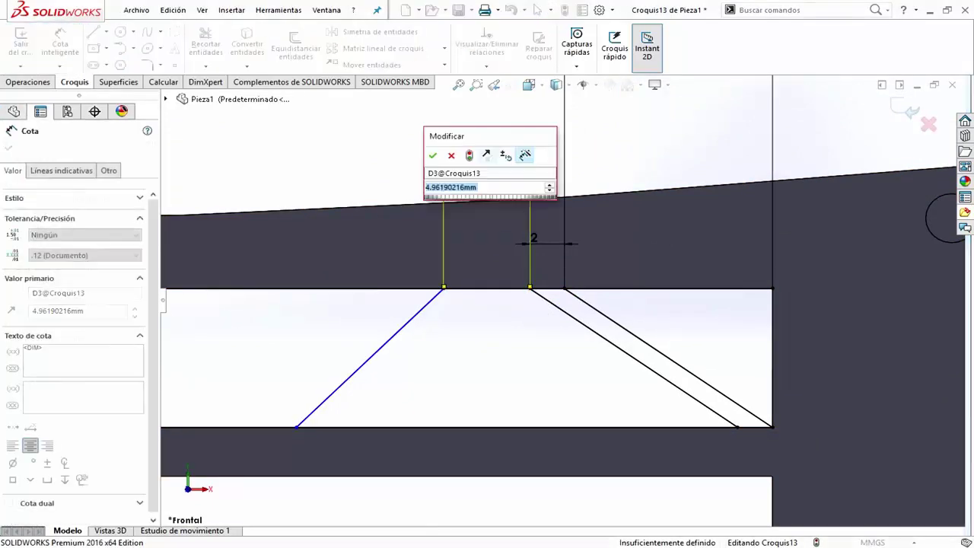
text(2.7)
key(Return)
key(Escape)
click(358, 381)
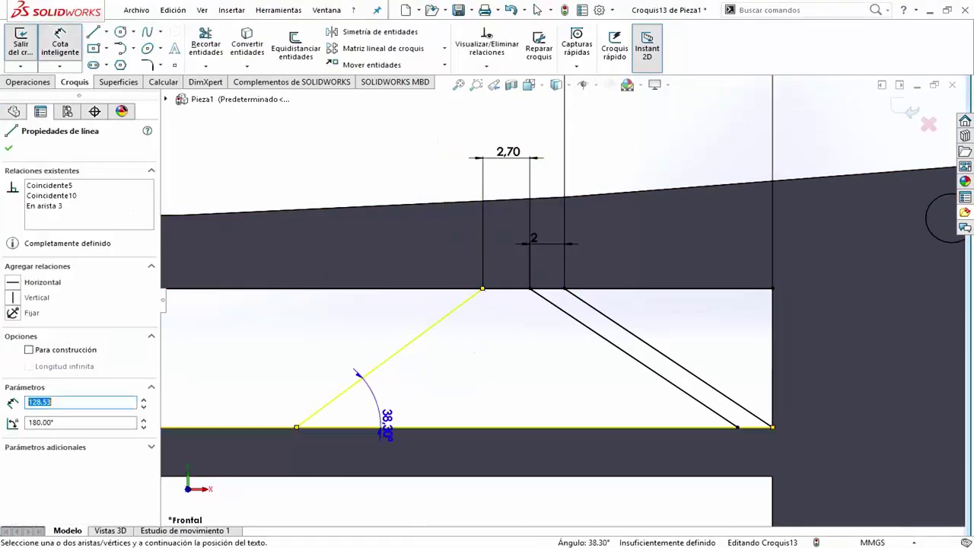
click(382, 427)
click(386, 360)
text(36.7)
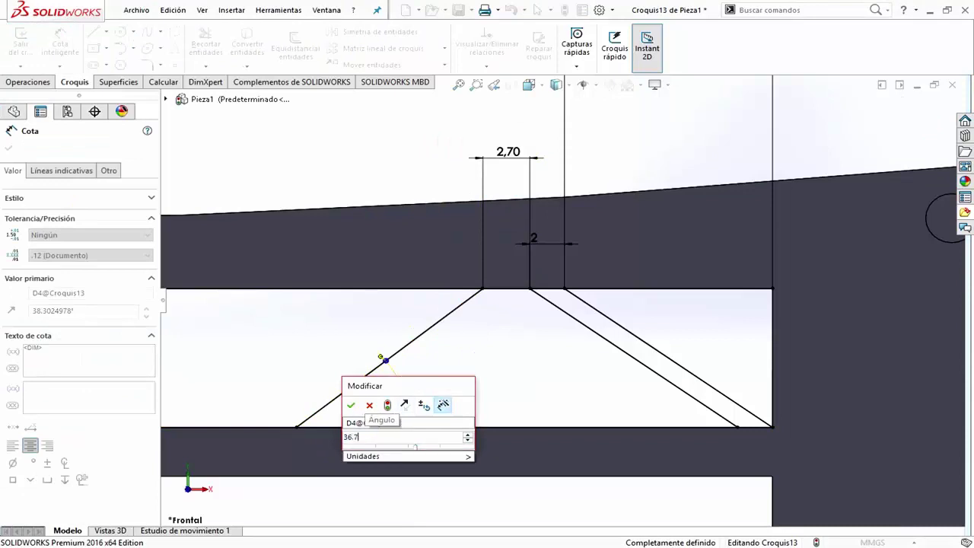
key(Return)
- Add a parallel line 2 mm from the left diagonal to complete the second rib
key(l)
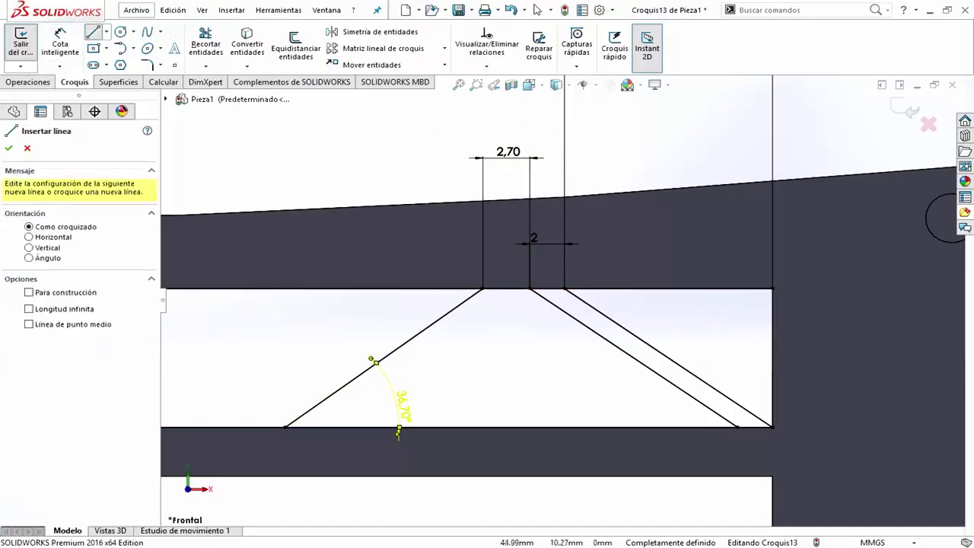
click(443, 289)
click(245, 428)
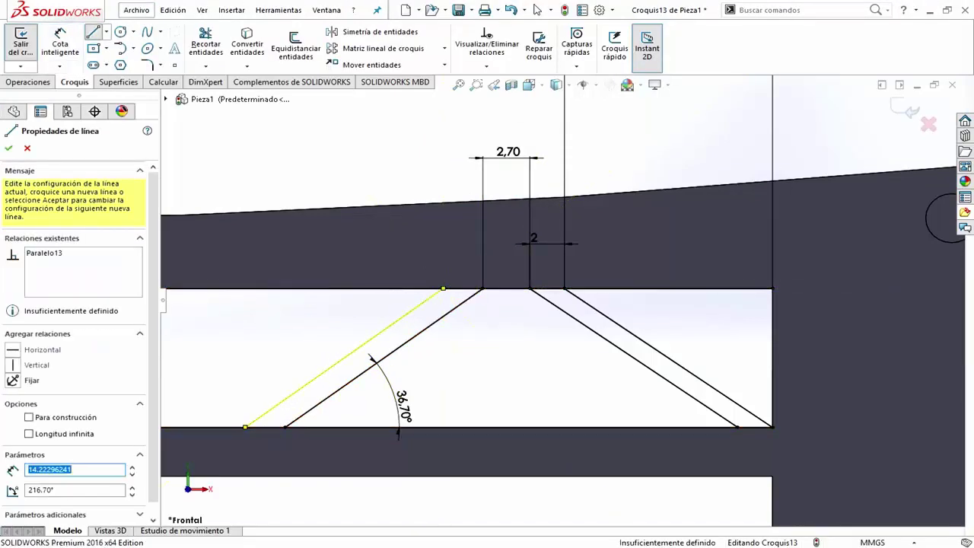
key(Escape)
click(470, 242)
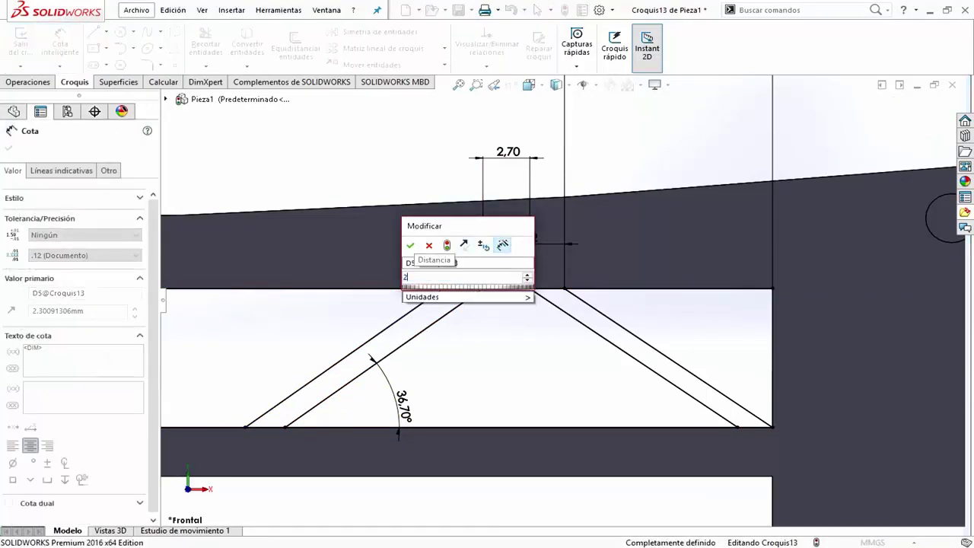
text(2)
key(Return)
key(t)
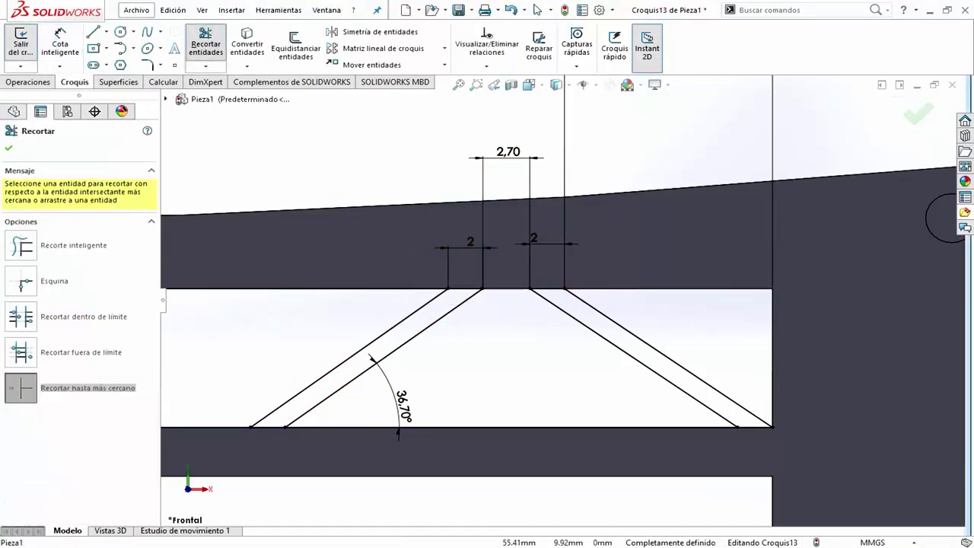
scroll(559, 299, up, 2)
- Linear-pattern the right rib lines with the direction reversed to run leftward
key(Escape)
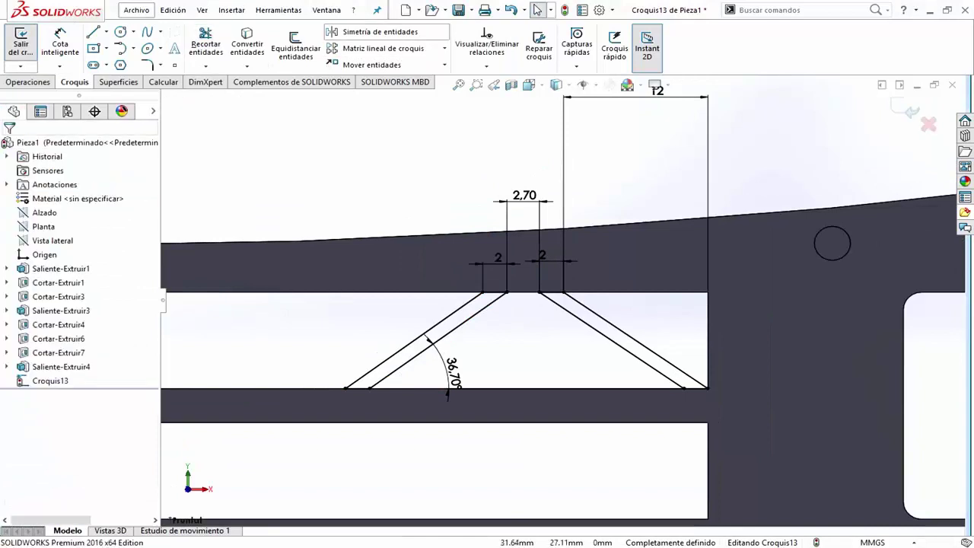
click(383, 48)
click(612, 340)
scroll(732, 406, down, 3)
click(13, 186)
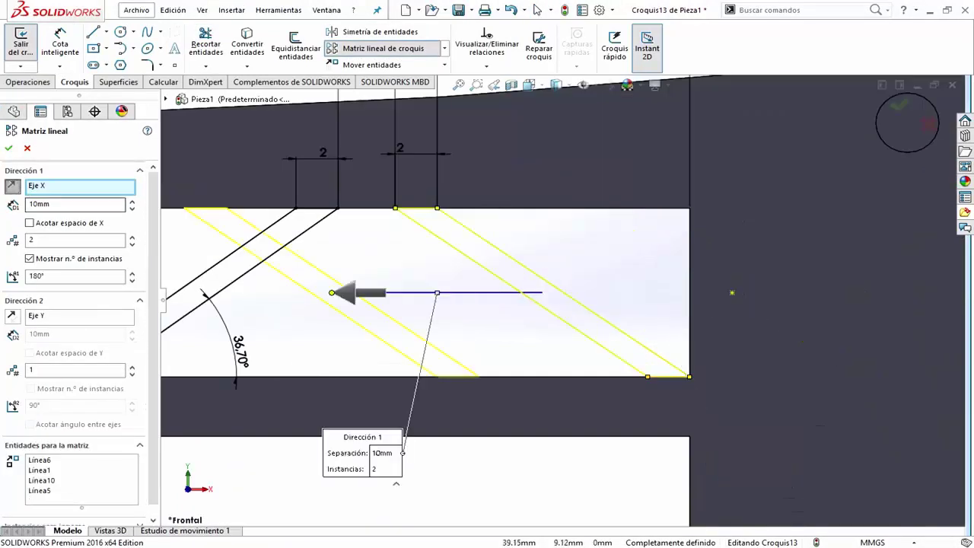
text(4)
scroll(732, 292, up, 5)
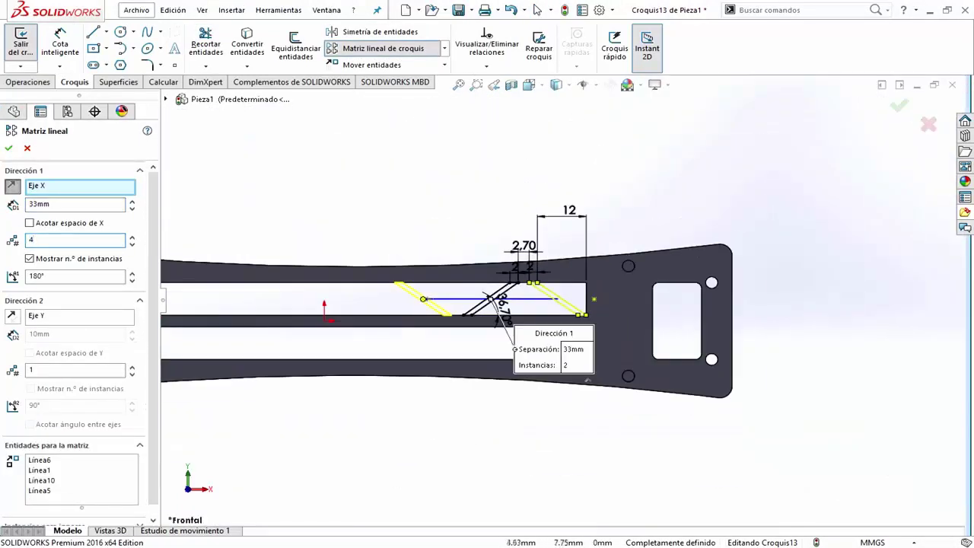
key(Return)
scroll(506, 319, down, 4)
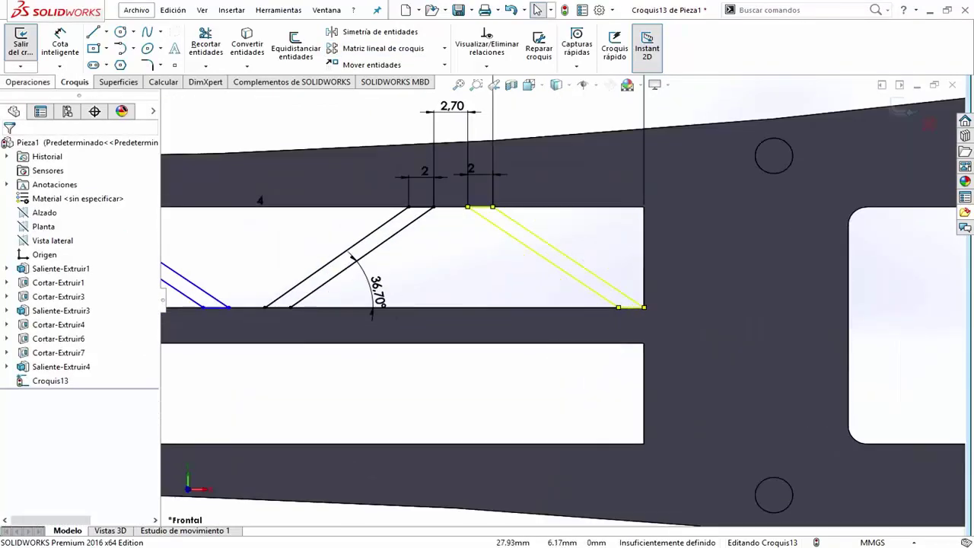
- Dimension the rib gap to 2.70 mm
key(d)
scroll(411, 292, down, 3)
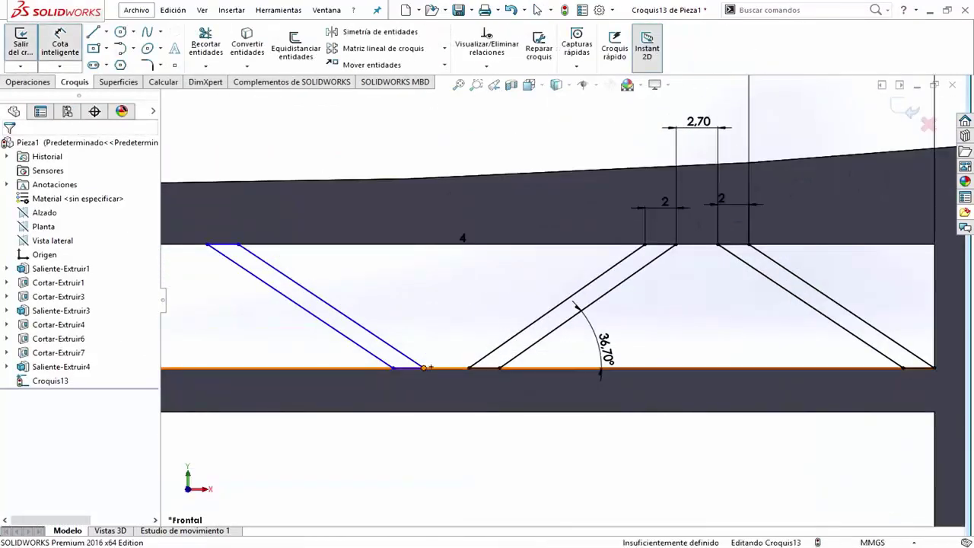
click(423, 369)
click(468, 369)
click(415, 438)
text(2.7)
key(Return)
scroll(487, 305, up, 3)
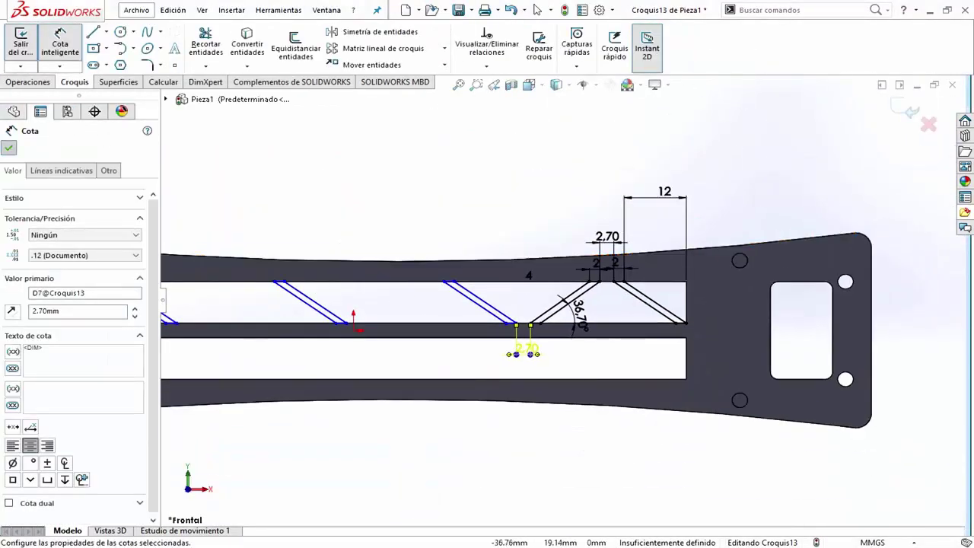
- Pattern the slanted rib lines along X, reversed to 180°, 4 instances
click(383, 48)
scroll(716, 426, down, 3)
click(628, 405)
click(688, 371)
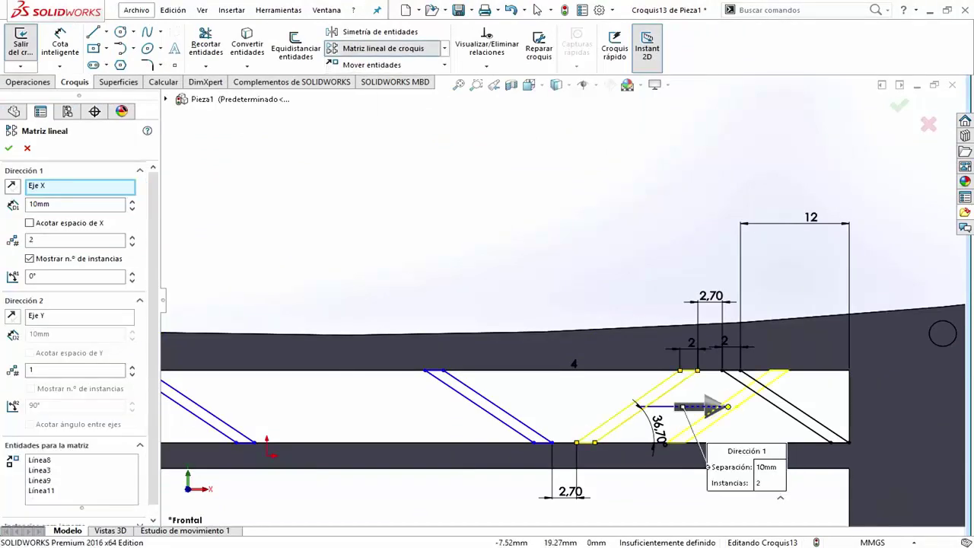
click(715, 407)
text(33)
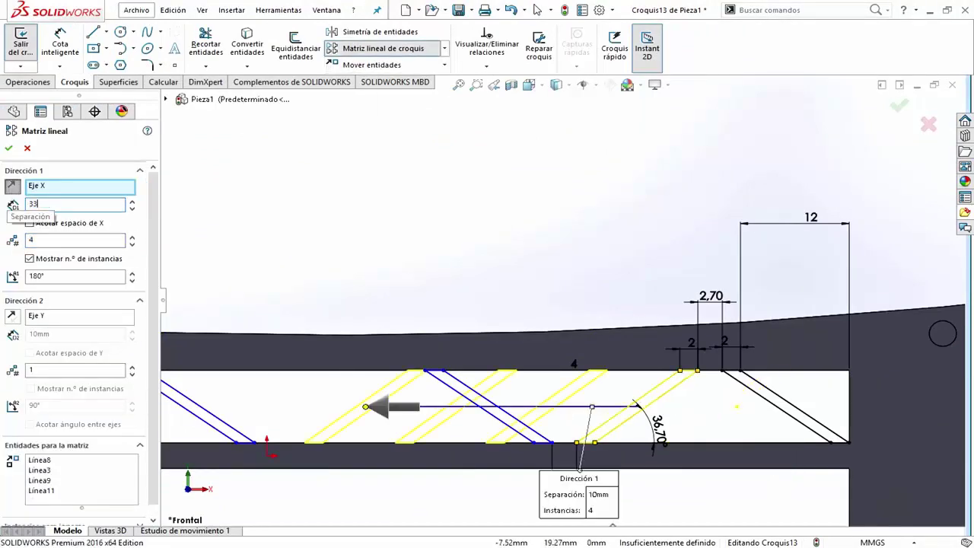
scroll(635, 406, down, 2)
click(8, 148)
scroll(320, 297, up, 2)
- Dimension the gap between the copied rib ends on the slot's top edge to 2.70 mm
click(59, 42)
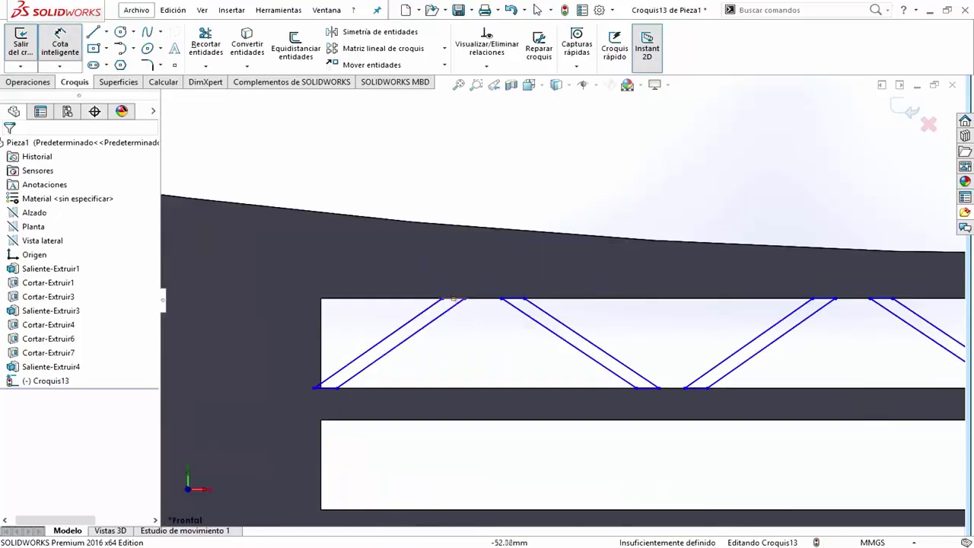
scroll(464, 297, up, 2)
click(464, 298)
click(501, 297)
click(494, 190)
text(2.7)
key(Return)
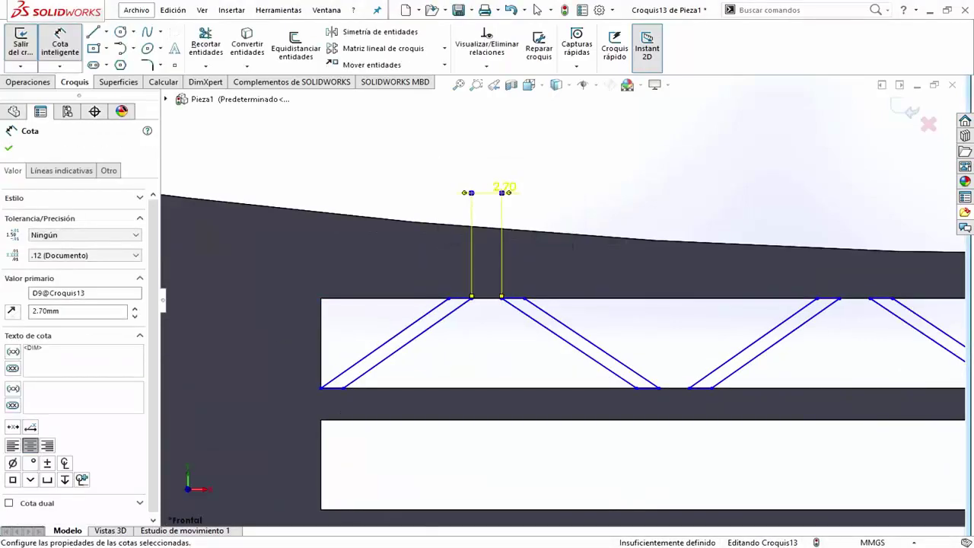
key(Escape)
key(f)
click(93, 31)
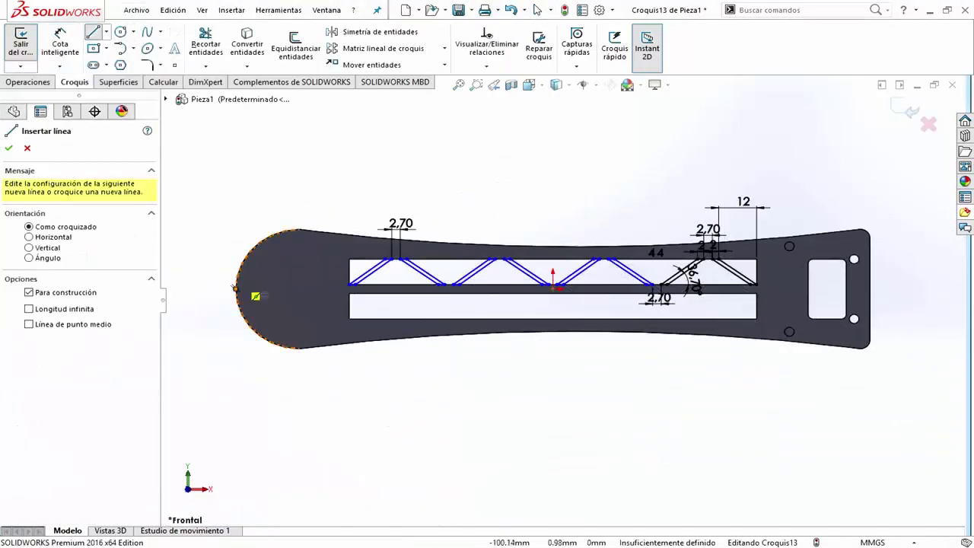
- Draw a construction centre line from the left arc end to the plate's right side
click(235, 288)
click(869, 288)
key(Escape)
- Select the upper-slot rib lines for Mirror Entities
click(380, 31)
scroll(380, 242, down, 5)
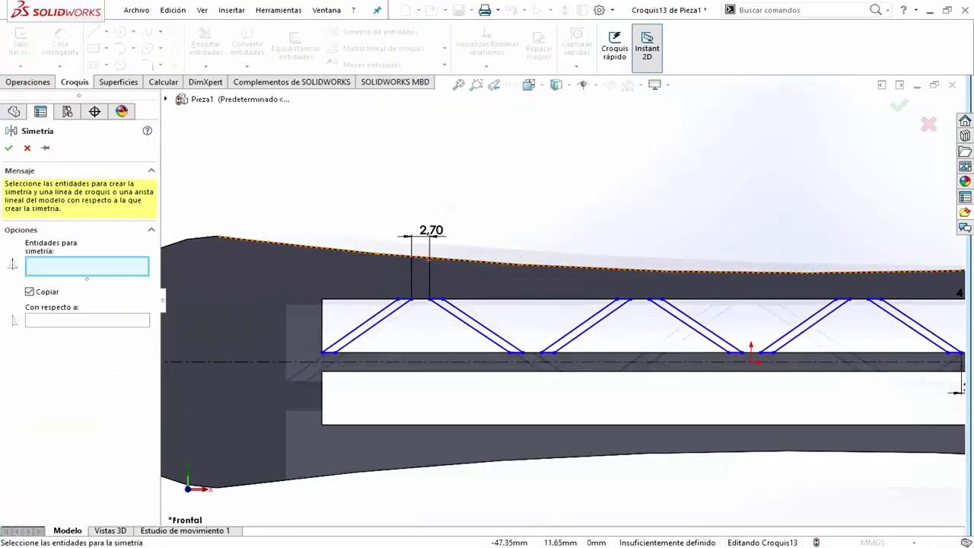
click(328, 354)
click(350, 355)
click(405, 308)
click(519, 354)
click(461, 309)
click(531, 355)
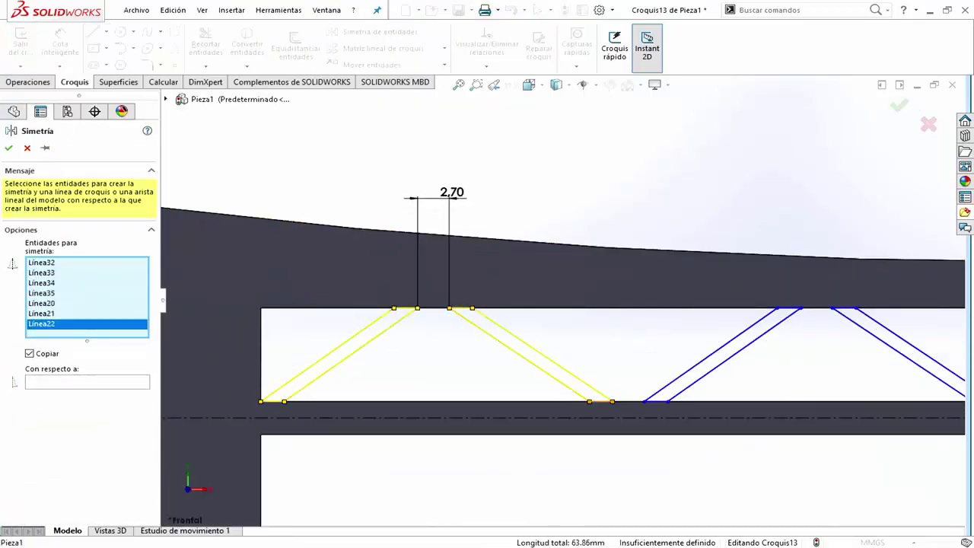
click(601, 401)
click(656, 401)
click(723, 355)
click(905, 342)
ctrl+middle_drag(609, 342, 336, 305)
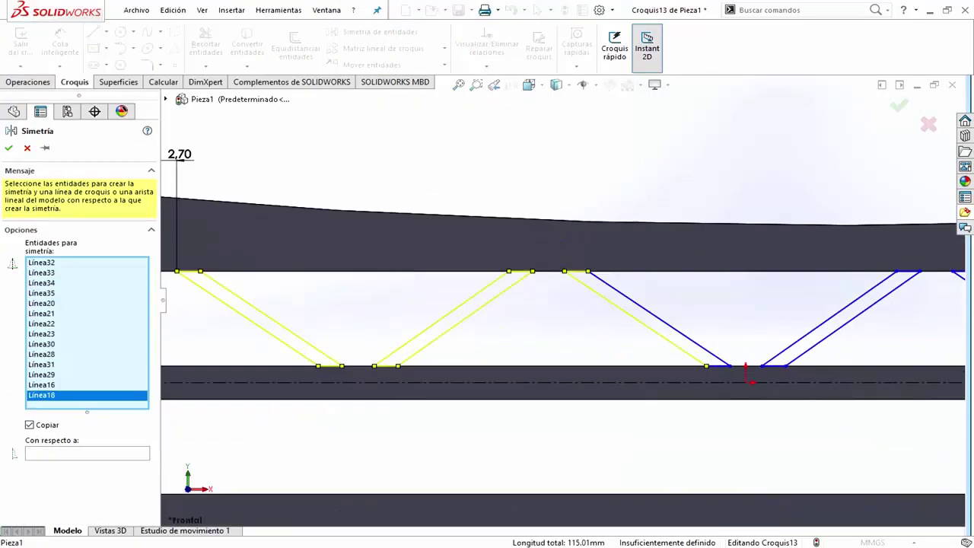
click(575, 271)
click(659, 318)
click(718, 366)
- Add the remaining rib lines and mirror them about the centre line into the lower slot
scroll(533, 319, up, 3)
scroll(761, 333, down, 3)
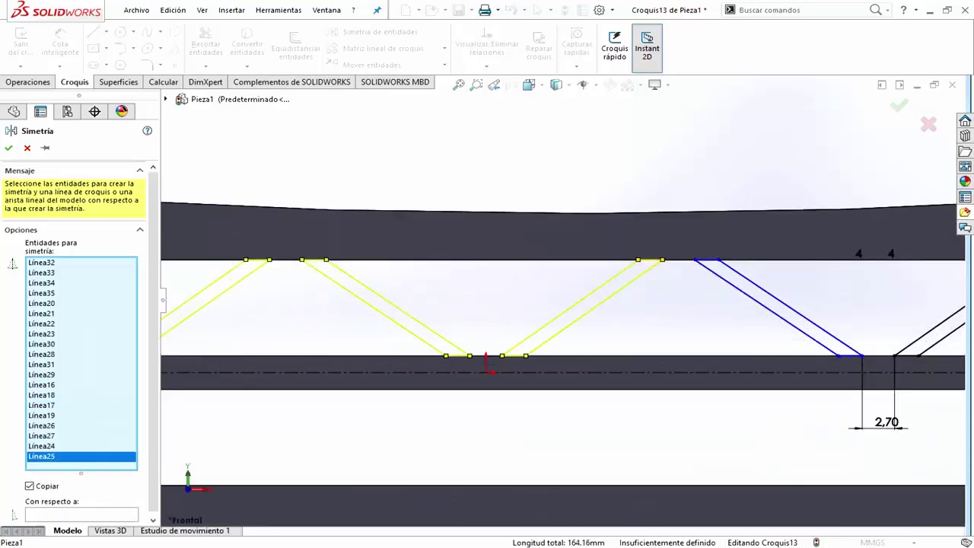
click(776, 304)
click(845, 352)
scroll(753, 333, up, 1)
scroll(795, 304, down, 2)
click(700, 308)
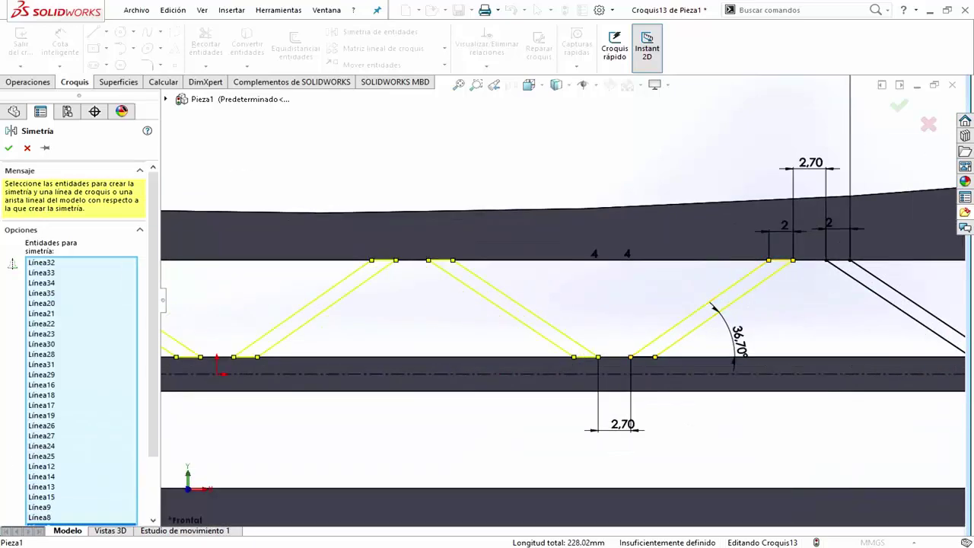
mouse_move(685, 304)
ctrl+middle_down()
mouse_move(259, 289)
mouse_move(617, 203)
ctrl+middle_up()
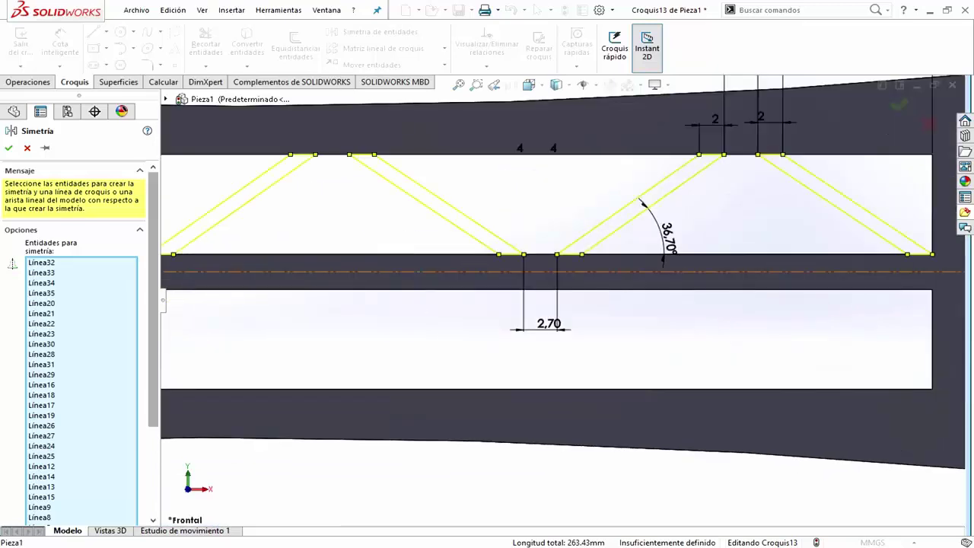
scroll(81, 342, down, 2)
click(81, 511)
click(457, 272)
key(f)
click(8, 148)
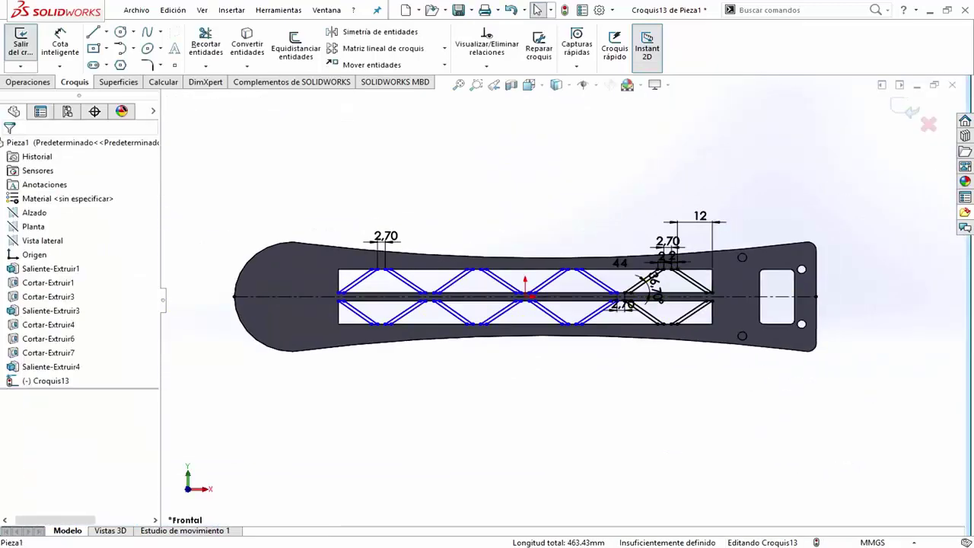
- Extrude the rib sketch 5 mm as a boss
click(28, 82)
click(31, 47)
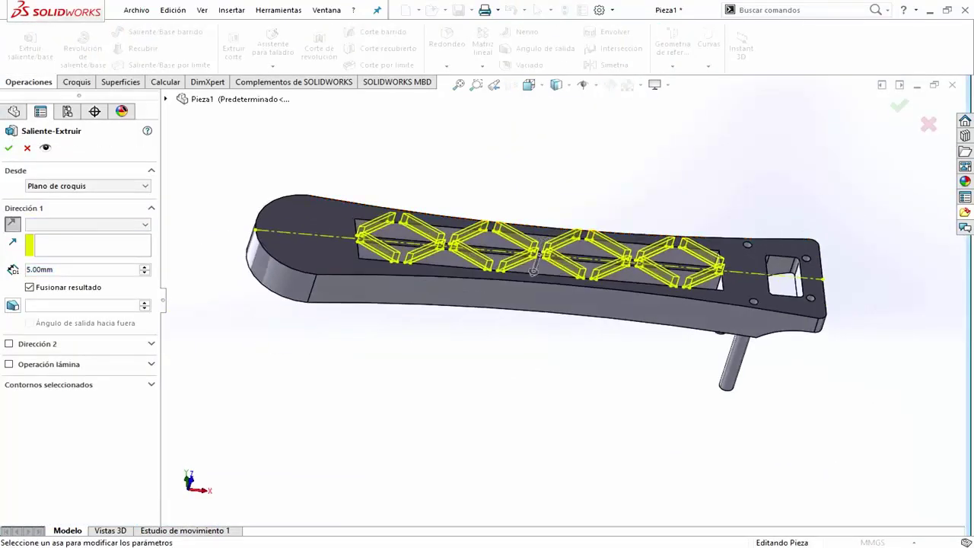
key(Return)
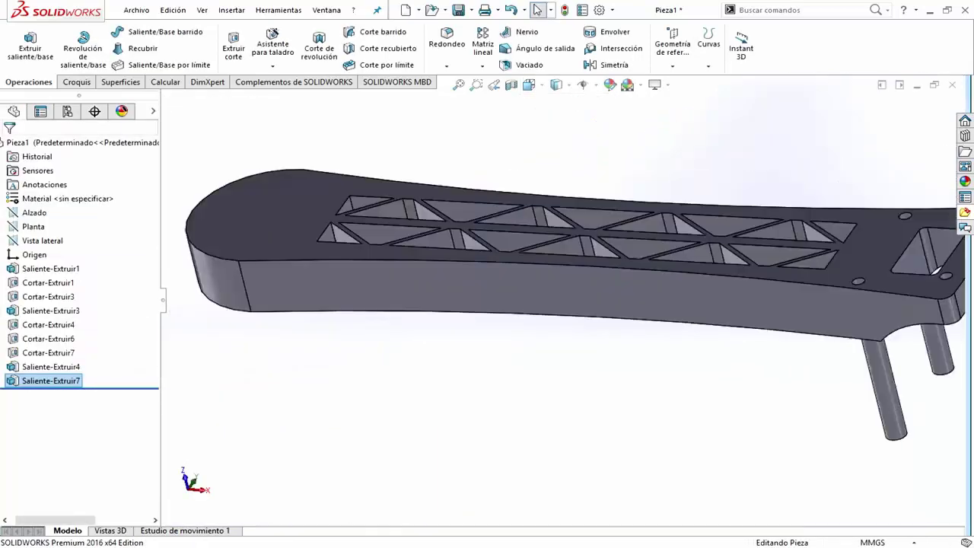
- Switch to Front view and start a new sketch on the plate's front face
key(ctrl+1)
click(438, 266)
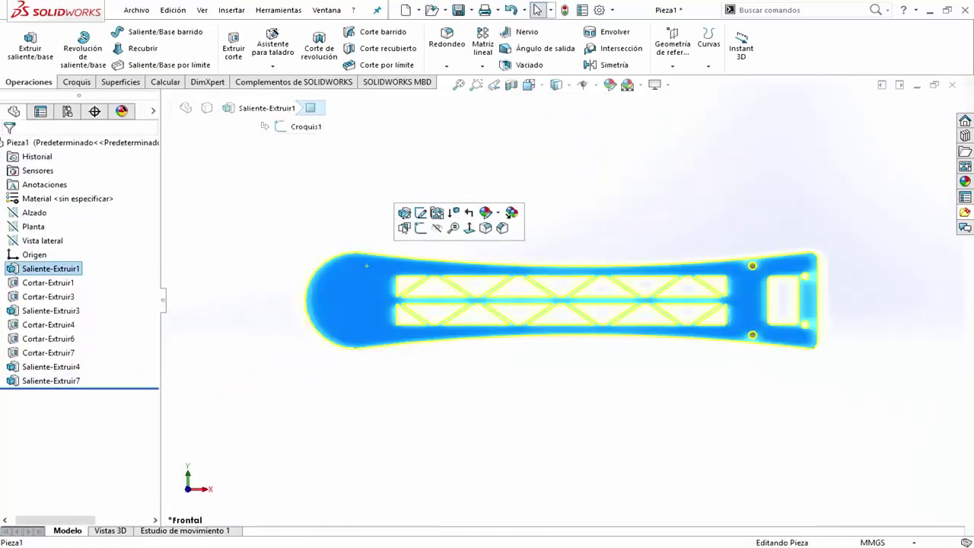
click(435, 219)
- Draw a Ø5 mm centre circle on the rounded end
click(120, 32)
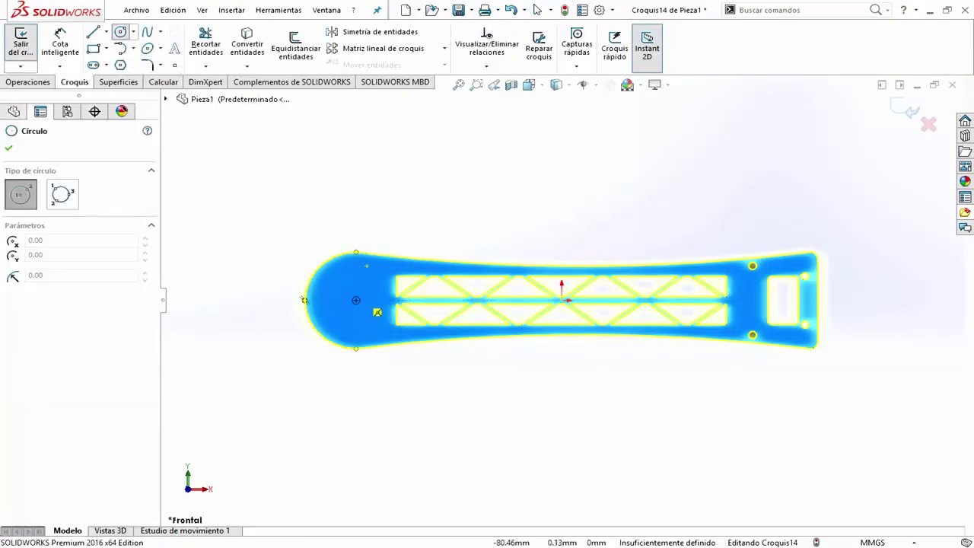
scroll(304, 299, up, 5)
drag(458, 418, 482, 418)
click(60, 42)
click(481, 419)
click(468, 327)
text(5.00mm)
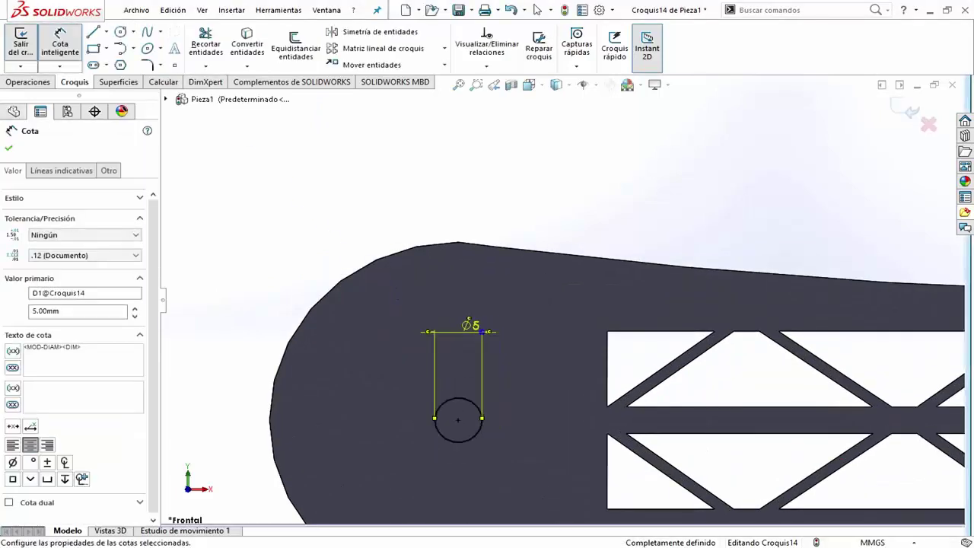
key(Escape)
- Draw a centre rectangle around the Ø5 circle
click(93, 48)
scroll(414, 368, up, 2)
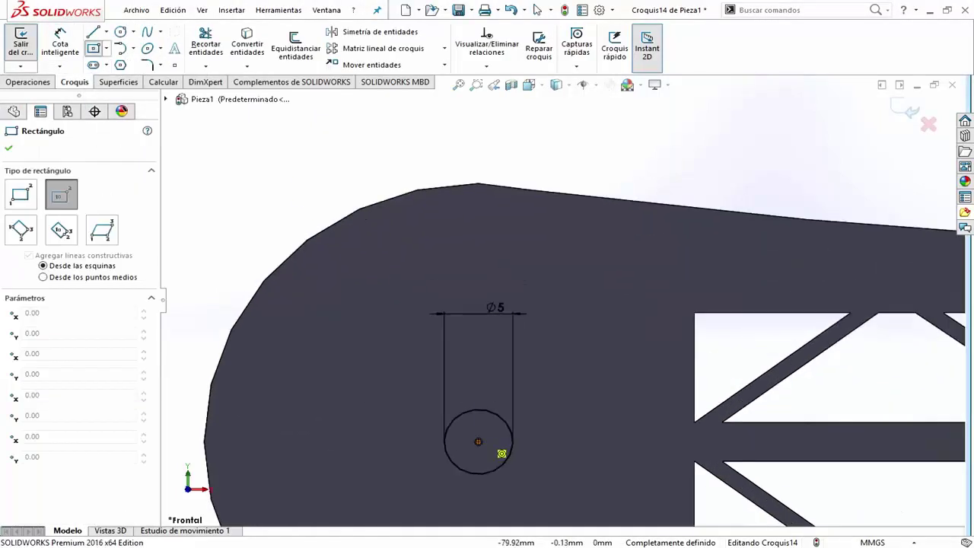
click(478, 441)
click(538, 489)
key(Escape)
scroll(559, 299, down, 2)
- Dimension the rectangle's top and right edges to 10 mm each
click(503, 364)
click(498, 253)
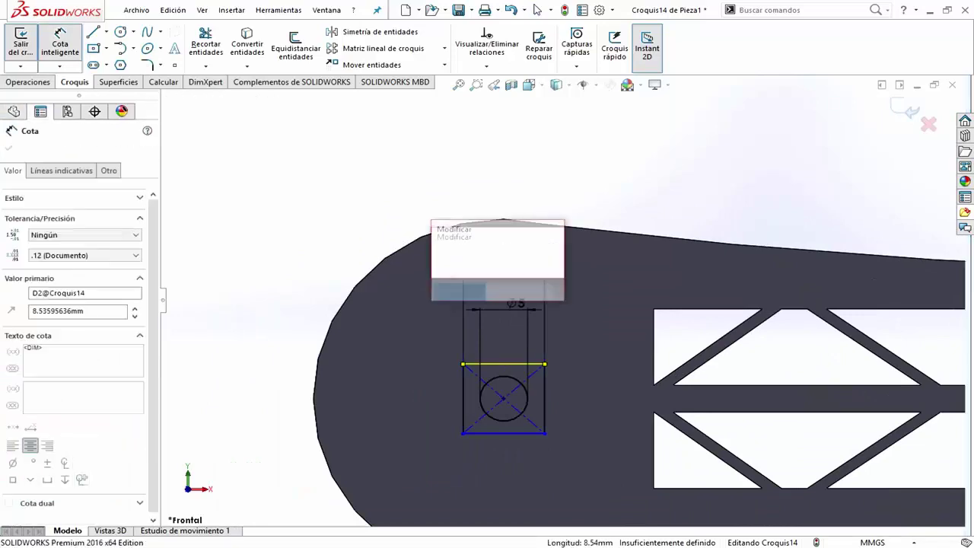
text(10)
key(Return)
click(552, 396)
click(592, 396)
text(10)
key(Return)
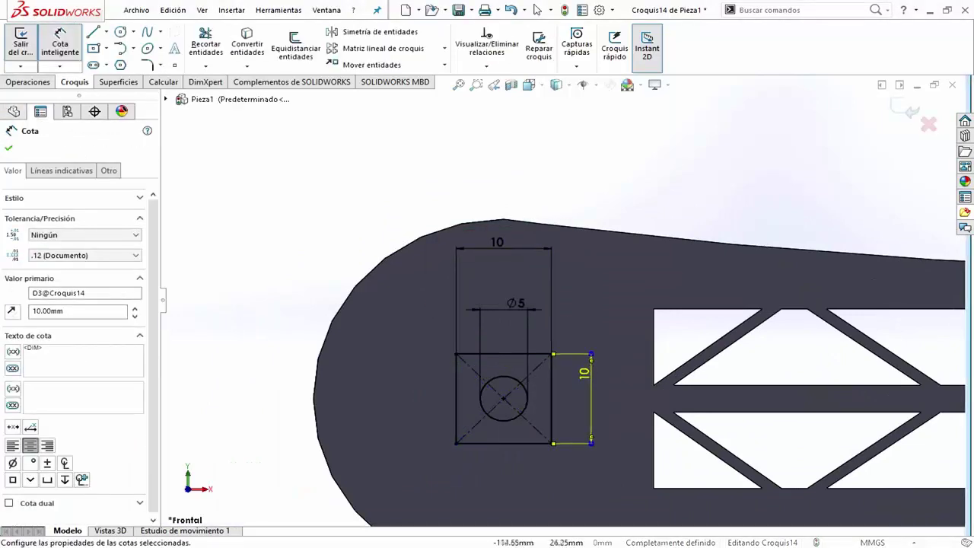
- Draw circles centred on the rectangle's corners
key(Escape)
click(120, 31)
drag(551, 353, 560, 353)
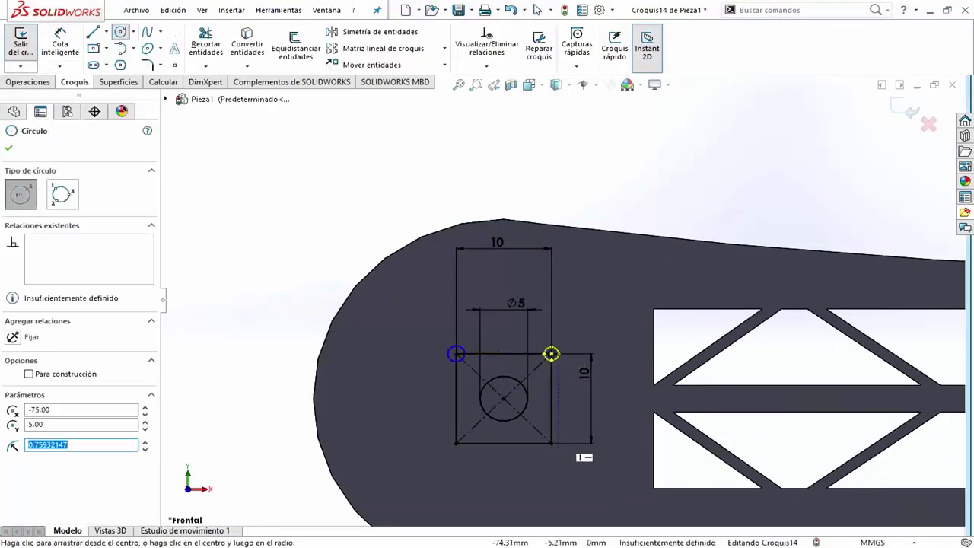
drag(551, 443, 565, 443)
drag(456, 443, 472, 442)
- Set a corner circle to Ø3 mm and select all four corner circles to make them equal
key(d)
click(445, 453)
click(390, 448)
text(3)
key(Return)
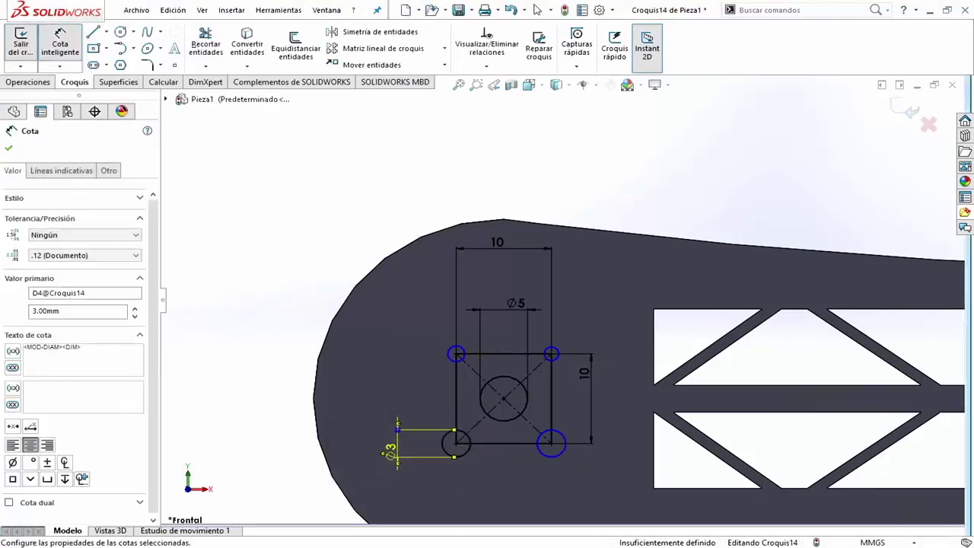
key(Escape)
click(456, 345)
ctrl+click(441, 443)
ctrl+click(551, 457)
ctrl+click(560, 354)
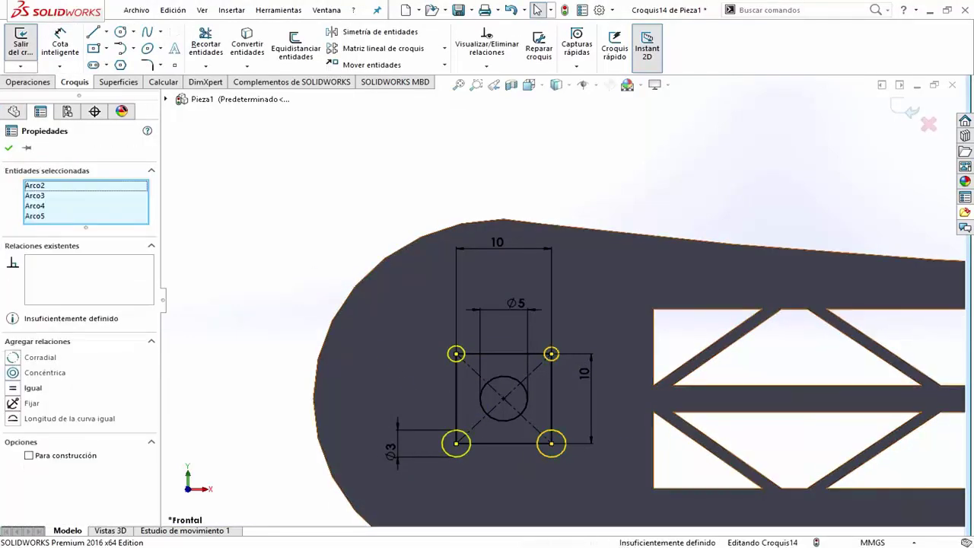
- Exit the hole sketch, then reopen it for editing with Trim
key(ctrl+b)
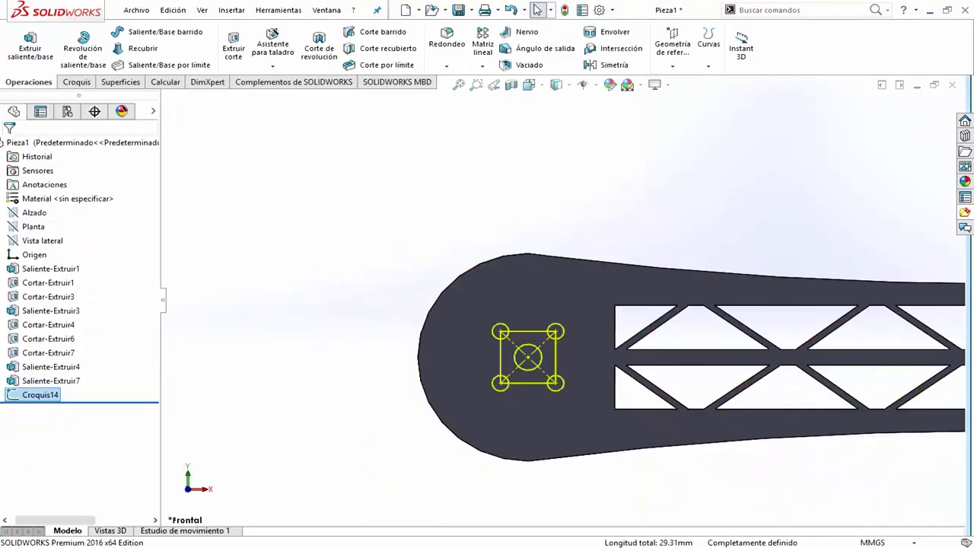
click(76, 81)
click(205, 44)
scroll(556, 361, down, 5)
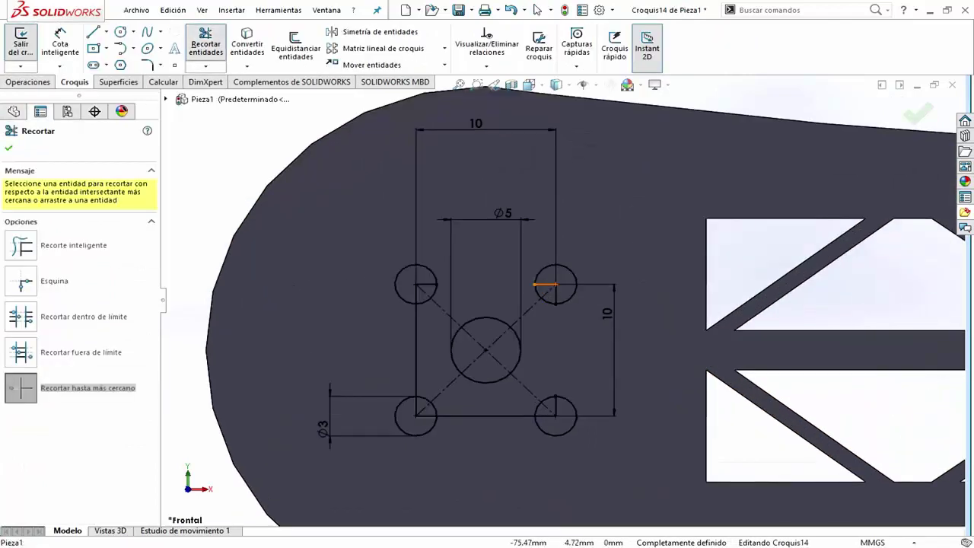
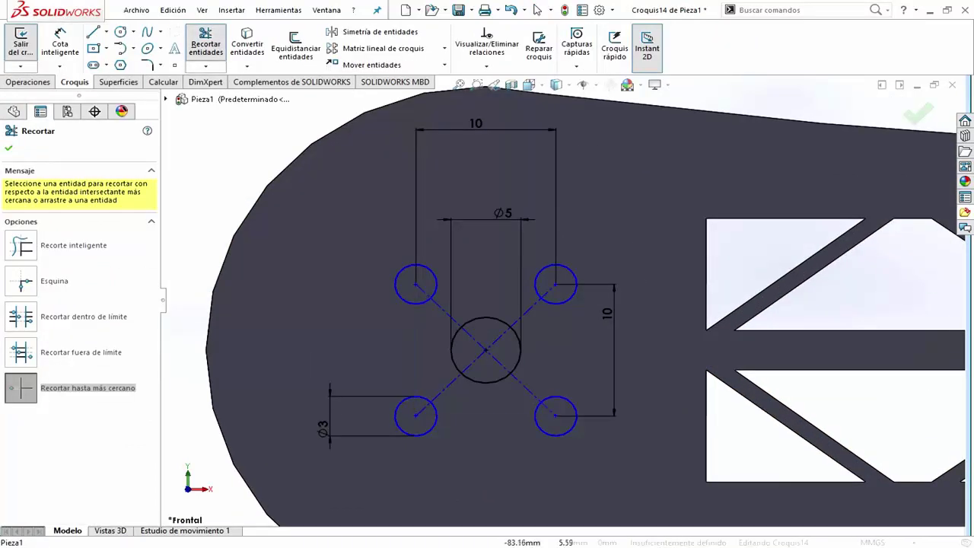
- Extrude-cut the hole sketch Through All, making four 3 mm holes and a 5 mm centre hole
key(ctrl+b)
click(233, 47)
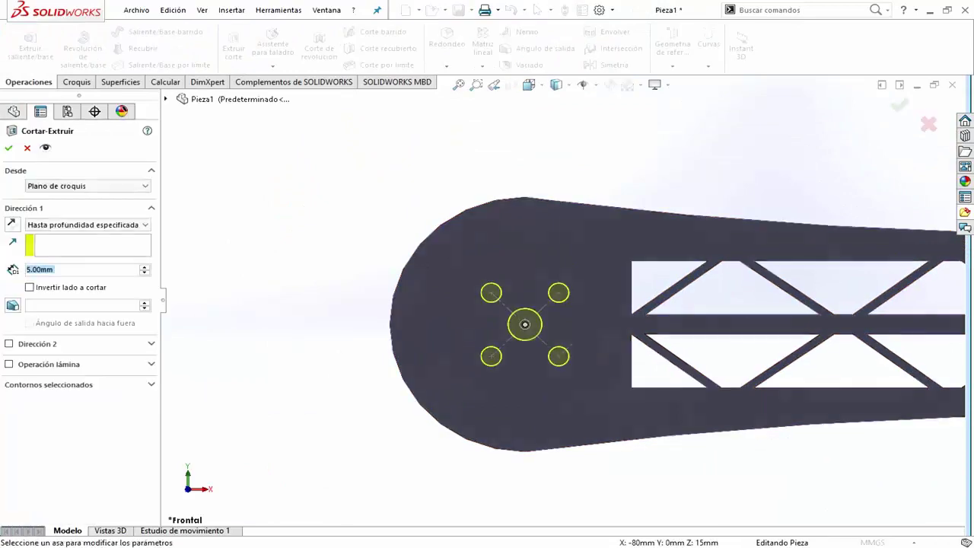
middle_drag(532, 327, 586, 403)
click(88, 225)
click(61, 247)
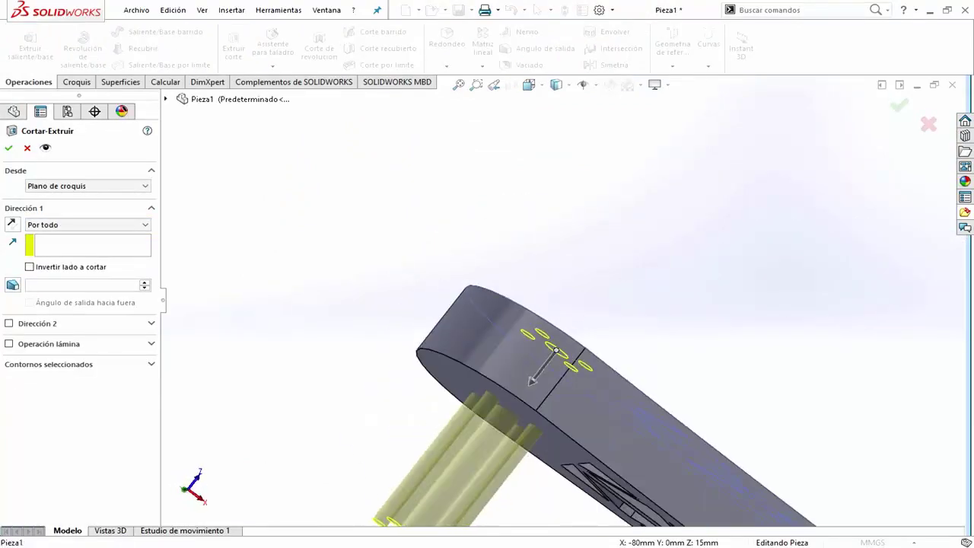
key(Return)
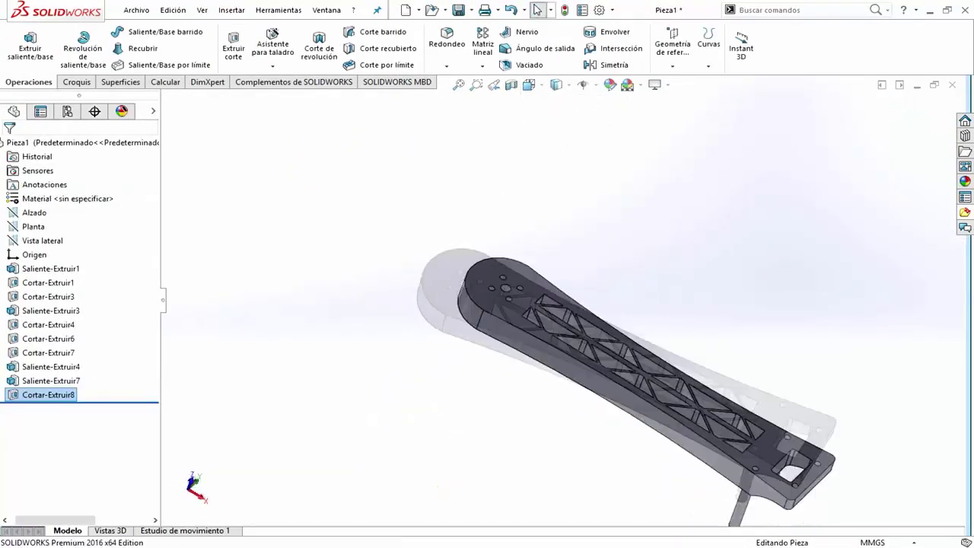
- Start a new sketch on the Planta plane, viewed from below the arm
click(76, 81)
click(18, 45)
click(33, 226)
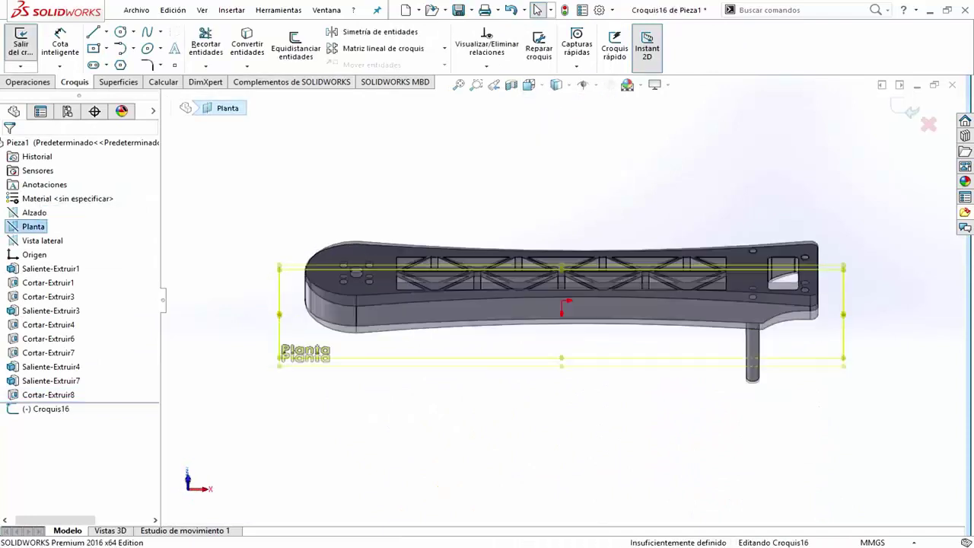
click(93, 32)
- Draw the slanted leg line under the arm, 50 mm tall at 73° to the arm edge
click(305, 281)
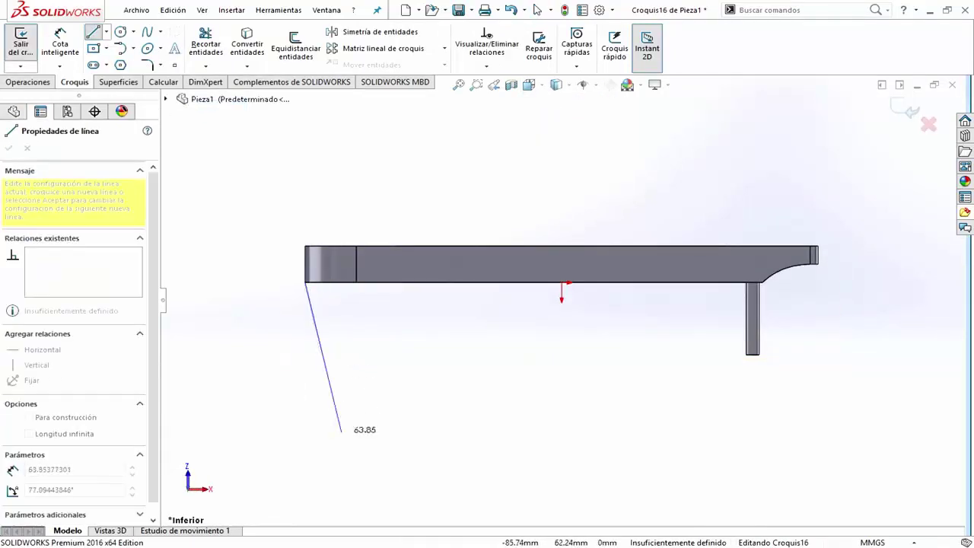
click(343, 433)
key(Escape)
click(324, 358)
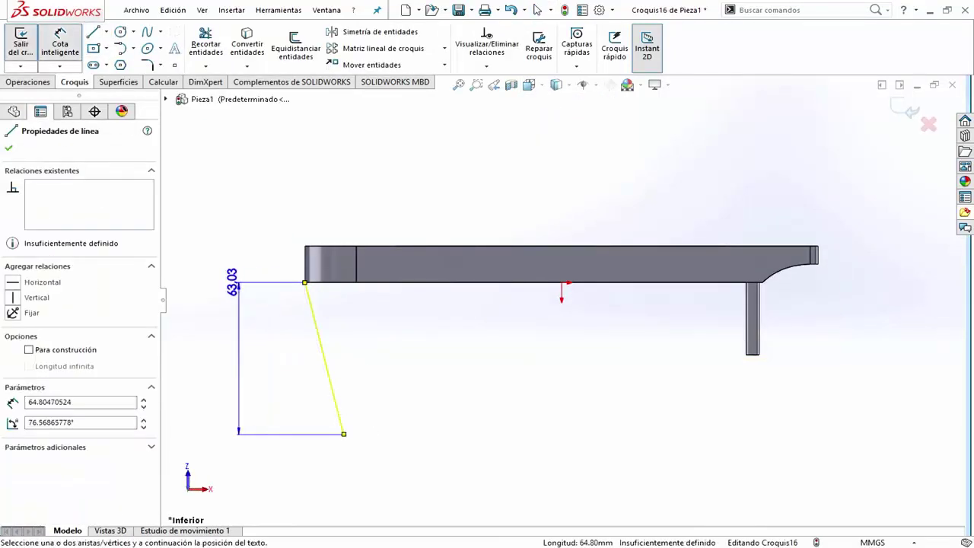
click(231, 372)
text(50)
key(Return)
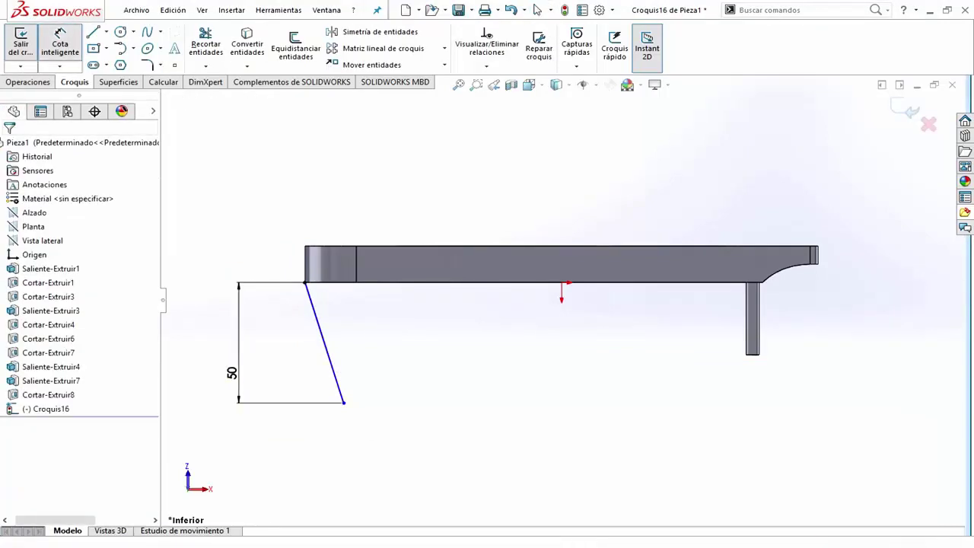
click(325, 279)
click(334, 283)
click(354, 342)
text(3)
key(Return)
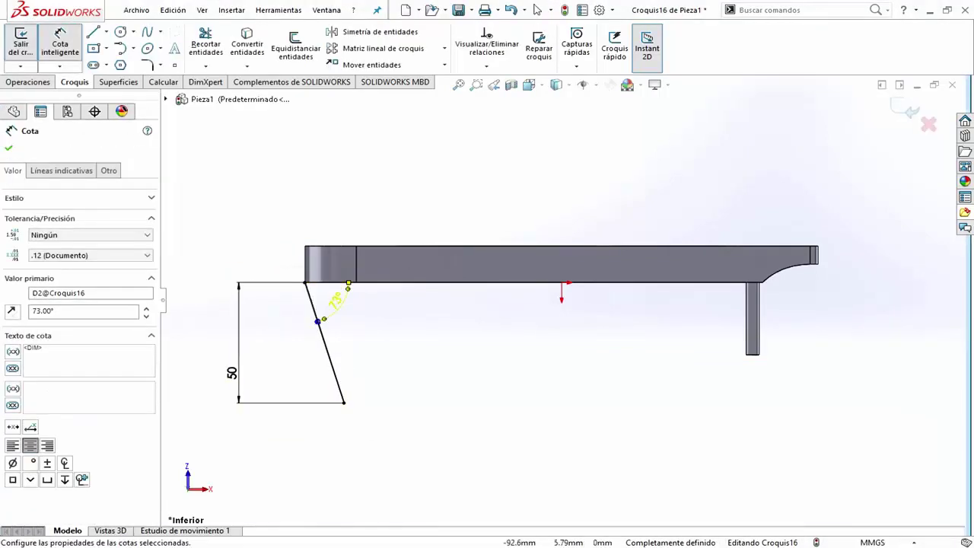
- Close the leg outline with bottom and vertical edges, giving a 17 mm bottom width
key(Escape)
click(93, 32)
click(343, 401)
click(405, 402)
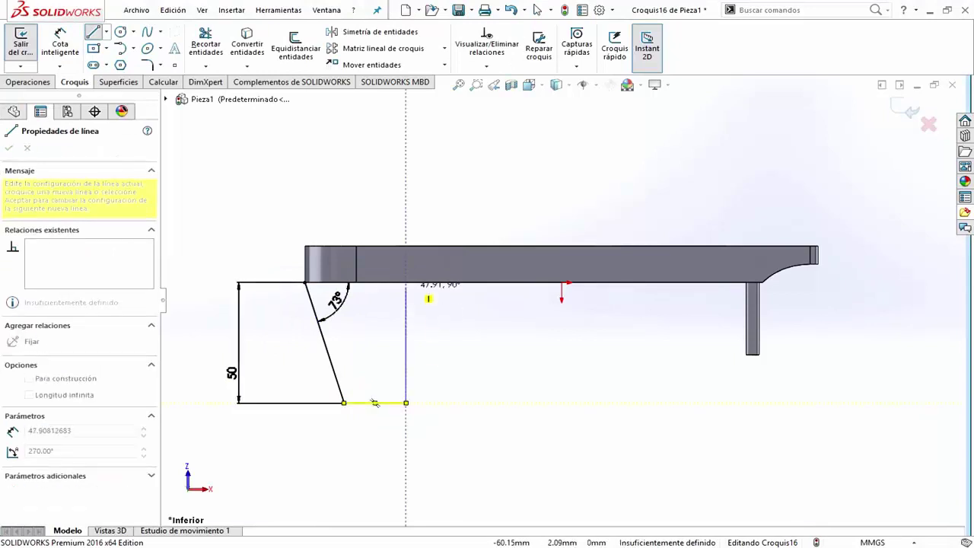
click(405, 282)
key(Escape)
click(59, 42)
click(374, 402)
click(388, 447)
key(Return)
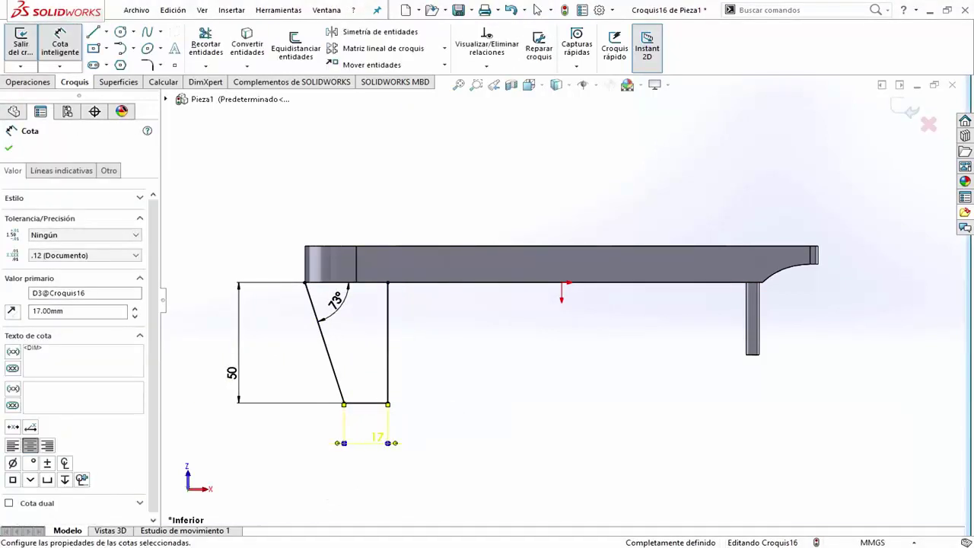
- Place a point on the arm's lower edge, offset 4 mm from the slanted line
scroll(345, 294, up, 3)
click(93, 32)
click(299, 274)
click(320, 276)
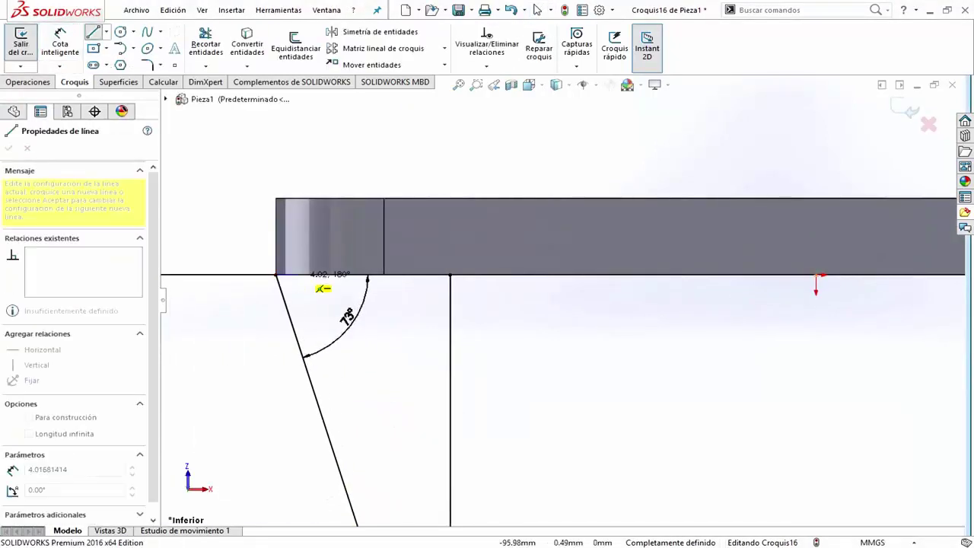
key(Escape)
click(288, 273)
click(293, 141)
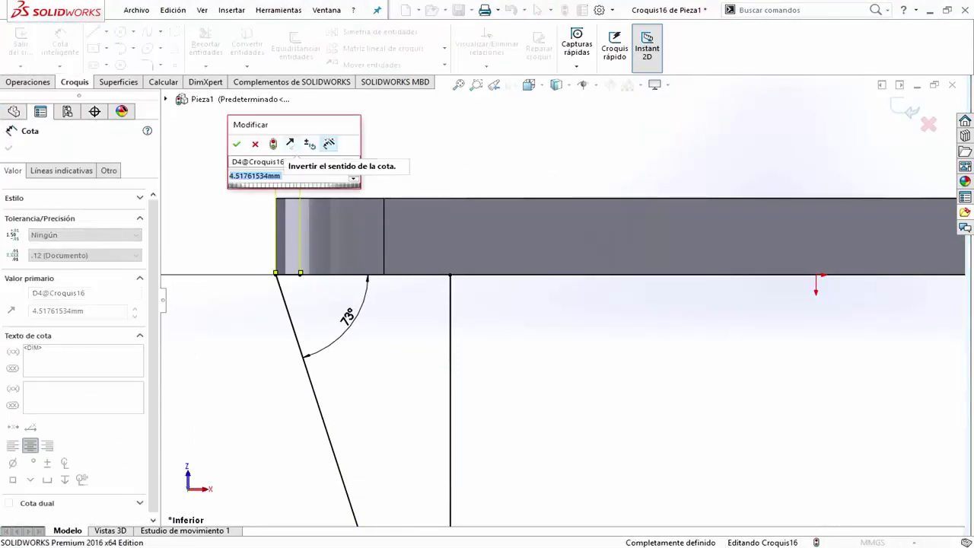
text(4)
key(Return)
key(Escape)
- Draw the inner line parallel to the slant, 23 mm deep
click(93, 32)
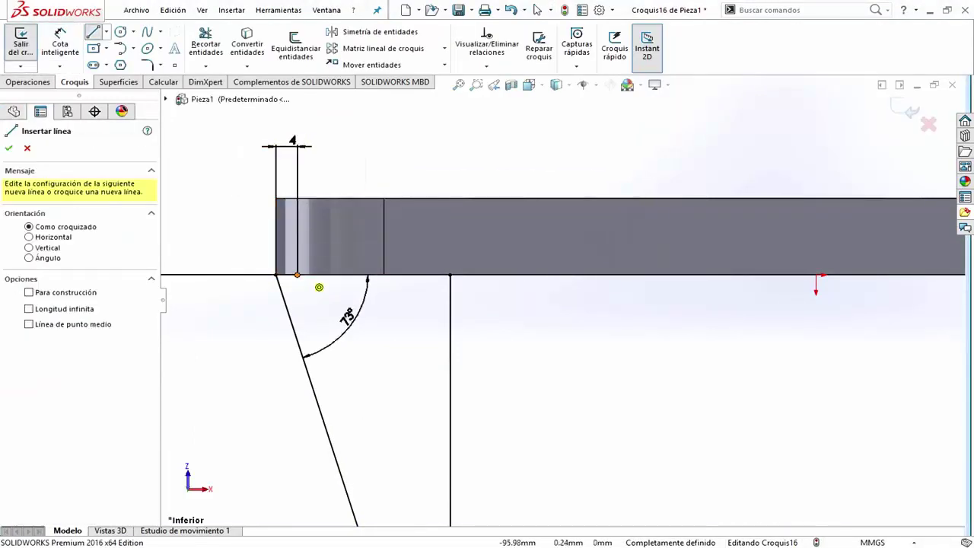
click(286, 274)
scroll(361, 412, up, 2)
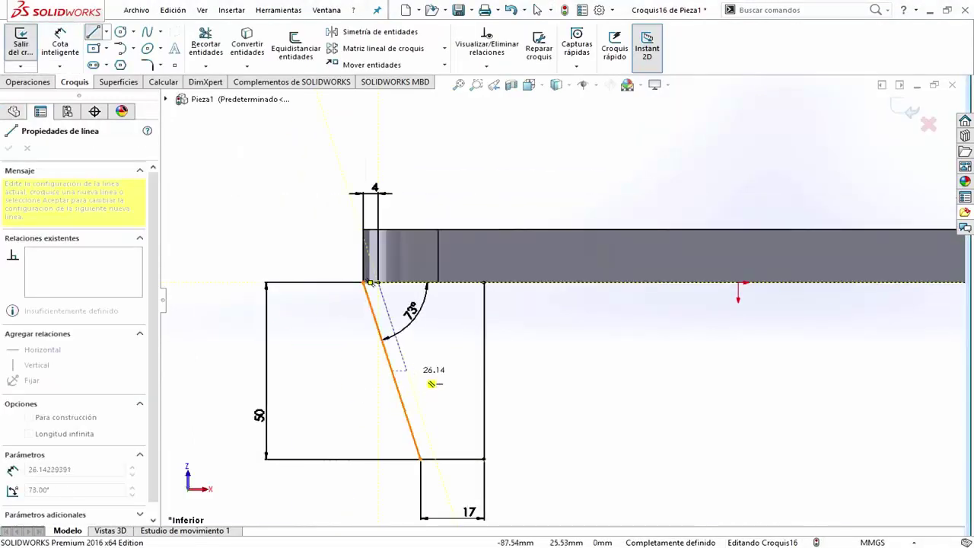
click(406, 370)
click(537, 10)
click(392, 326)
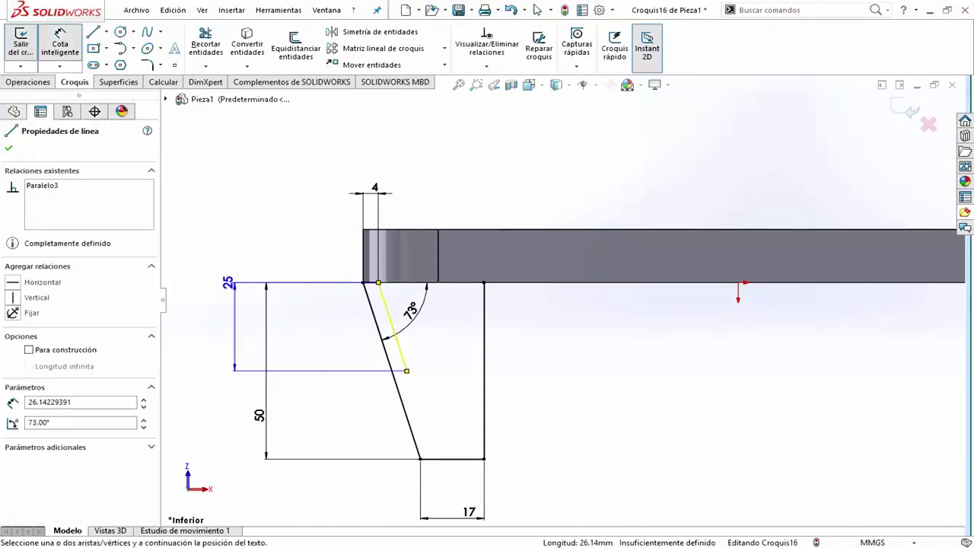
click(228, 283)
text(23)
key(Return)
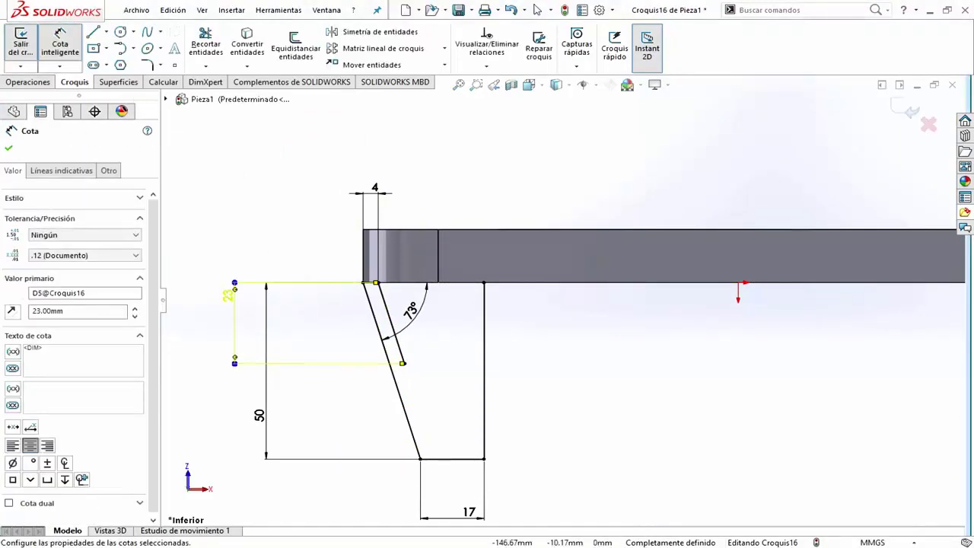
- Add a 4 mm spacing on the arm edge and draw the inner vertical wall down
click(93, 32)
click(537, 10)
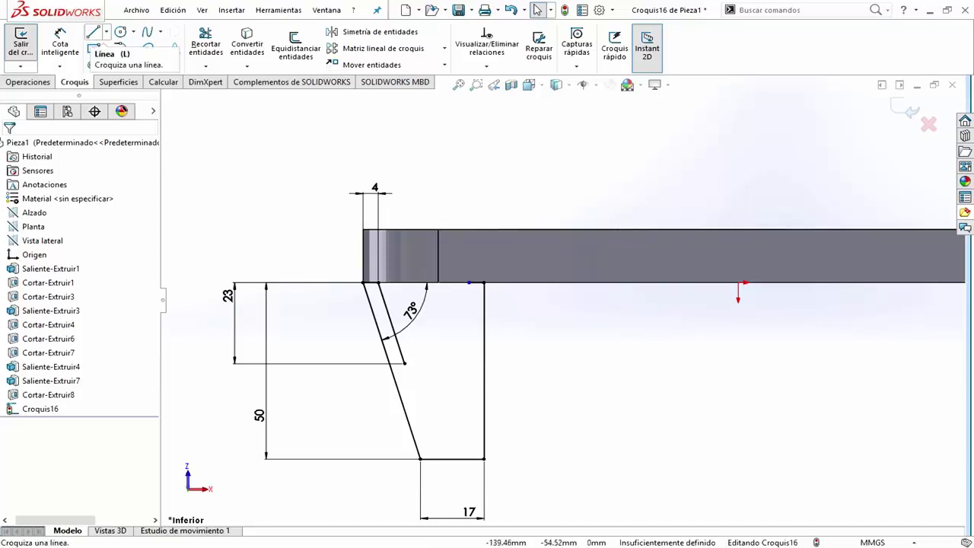
click(59, 42)
scroll(476, 244, down, 2)
click(469, 283)
click(484, 319)
click(477, 251)
text(4)
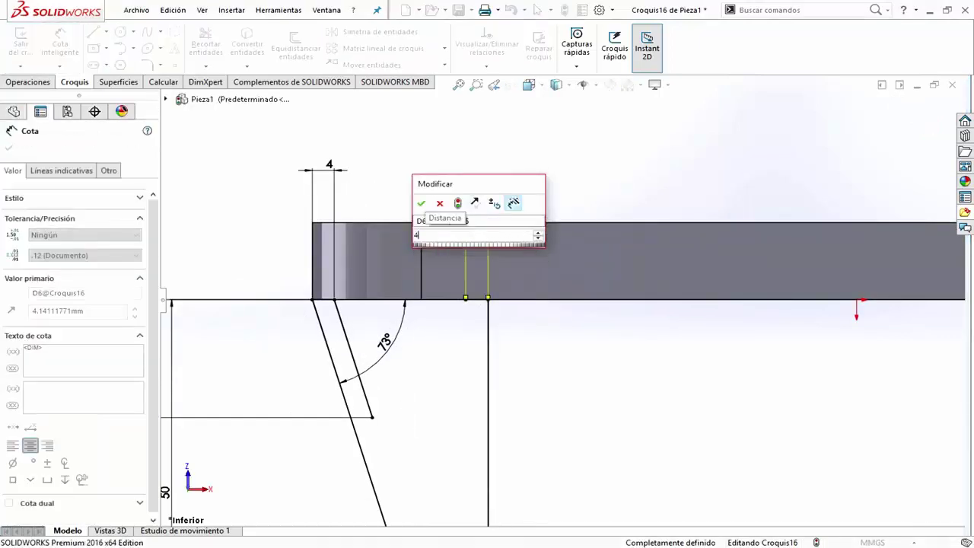
key(Return)
click(93, 32)
click(476, 299)
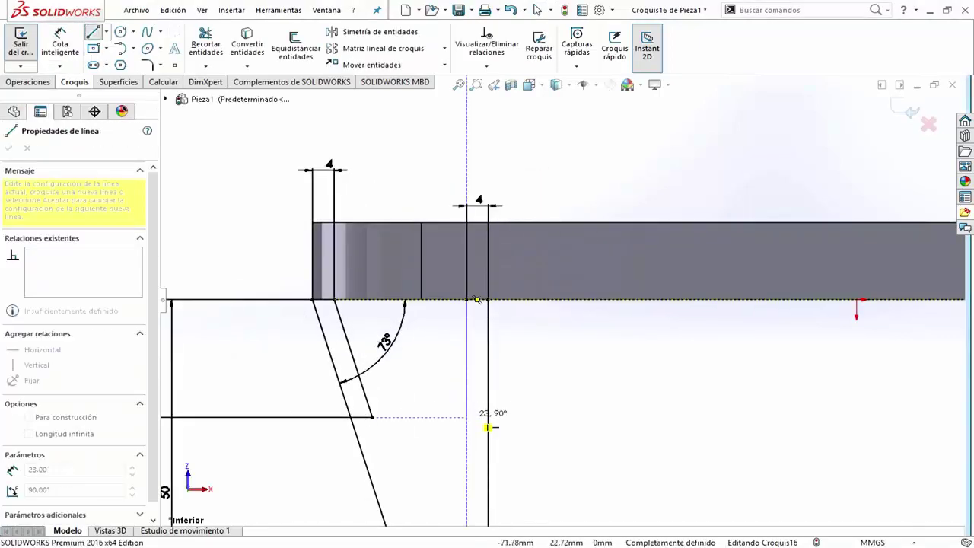
click(488, 417)
click(537, 10)
ctrl+middle_drag(533, 342, 579, 206)
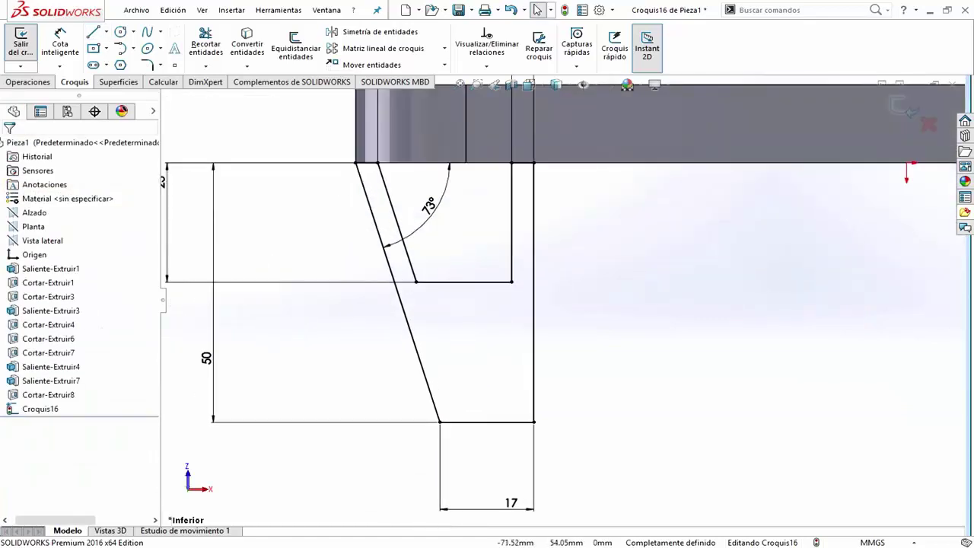
- Draw a short horizontal line 3 mm above the bracket base
click(93, 32)
drag(454, 410, 508, 410)
click(537, 10)
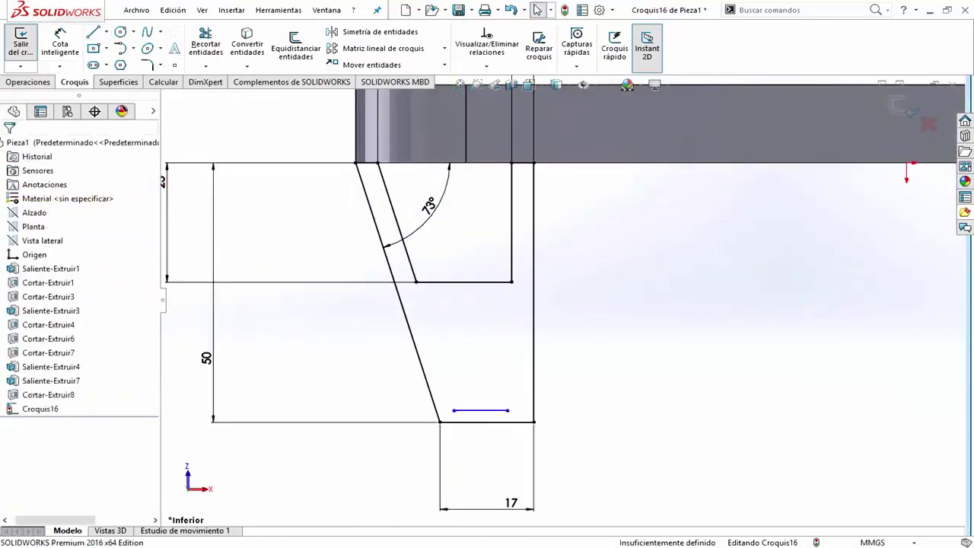
click(481, 410)
click(534, 421)
click(630, 415)
text(32812802mm)
key(Return)
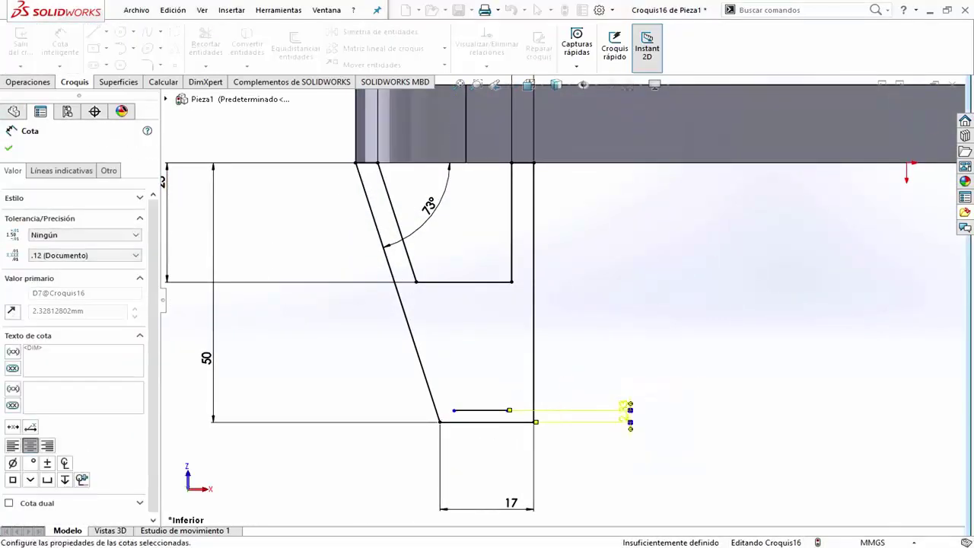
- Dimension the short line 3 mm from the slanted edge and 3 mm from the right wall
click(453, 406)
click(415, 342)
click(445, 380)
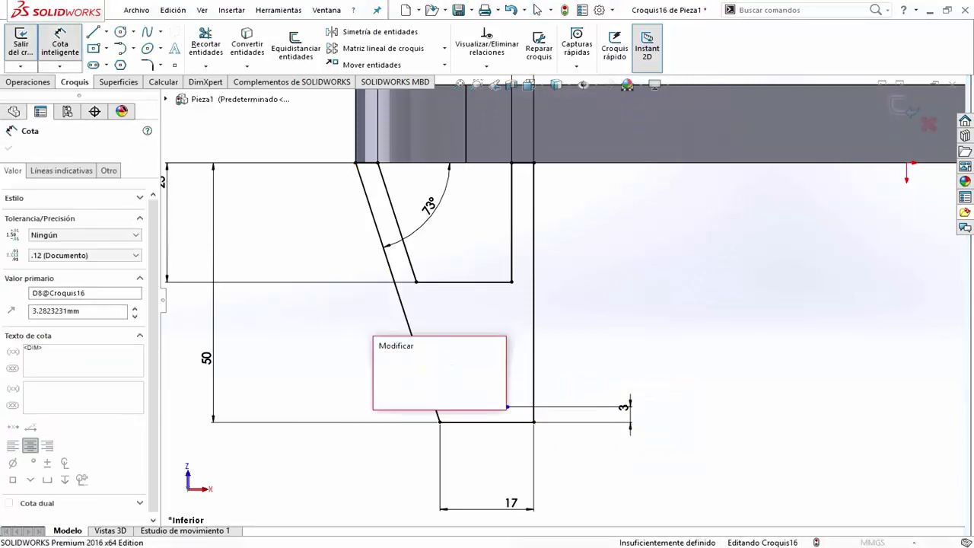
text(3)
key(Return)
click(507, 406)
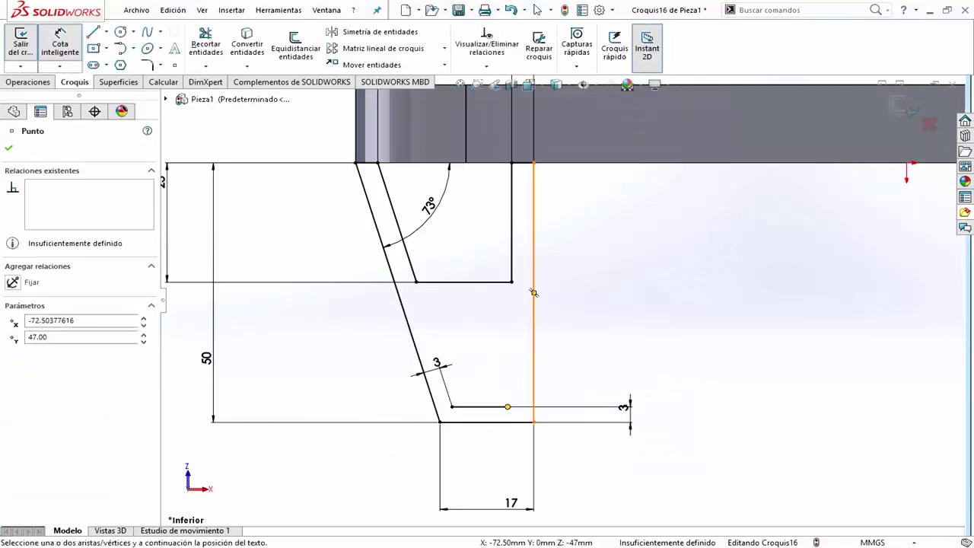
click(533, 350)
click(528, 377)
text(3)
key(Return)
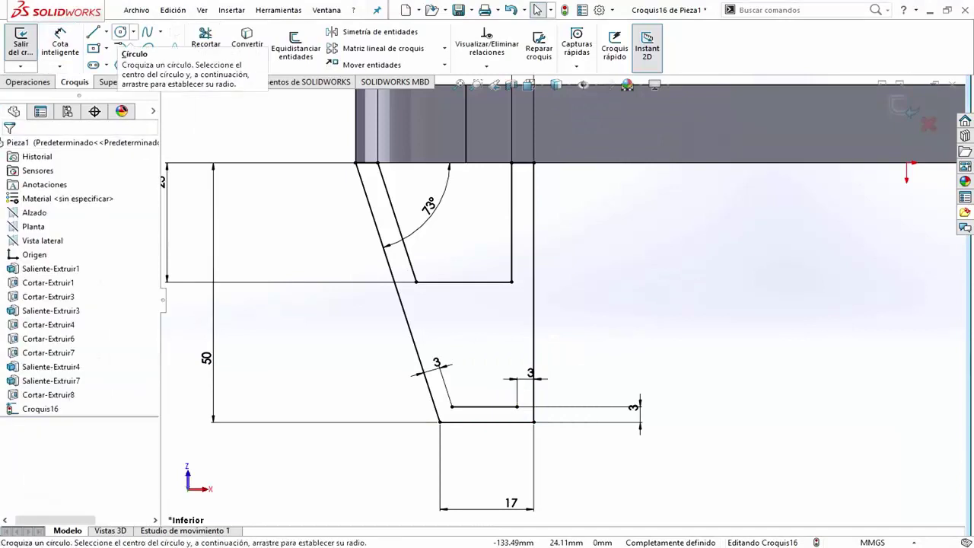
- Draw a line parallel to the slant from the short line, 18 mm tall
click(93, 32)
click(452, 407)
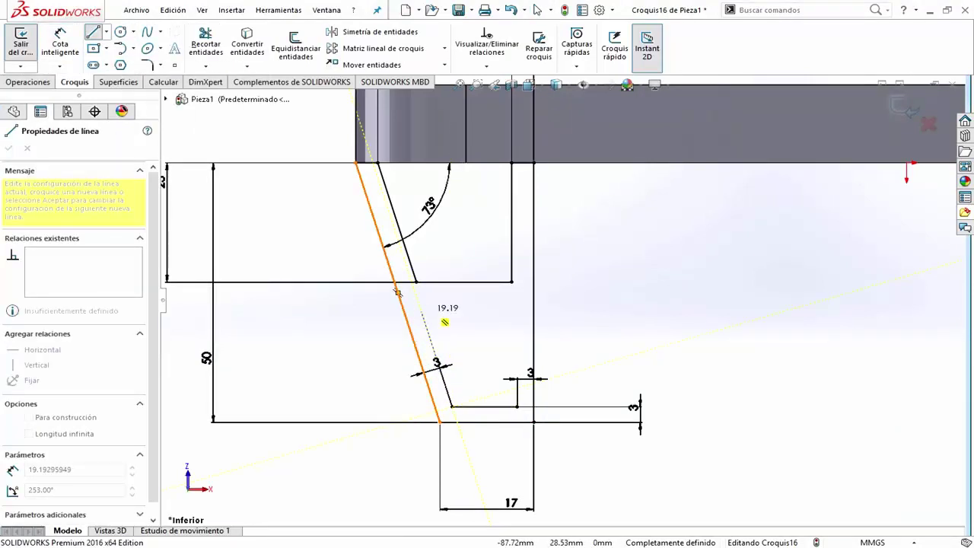
key(Escape)
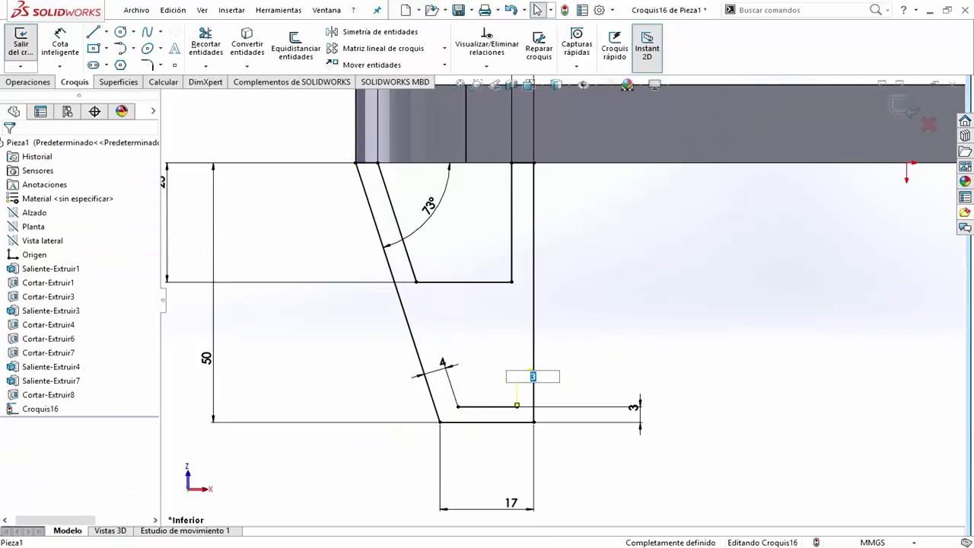
click(93, 31)
click(397, 292)
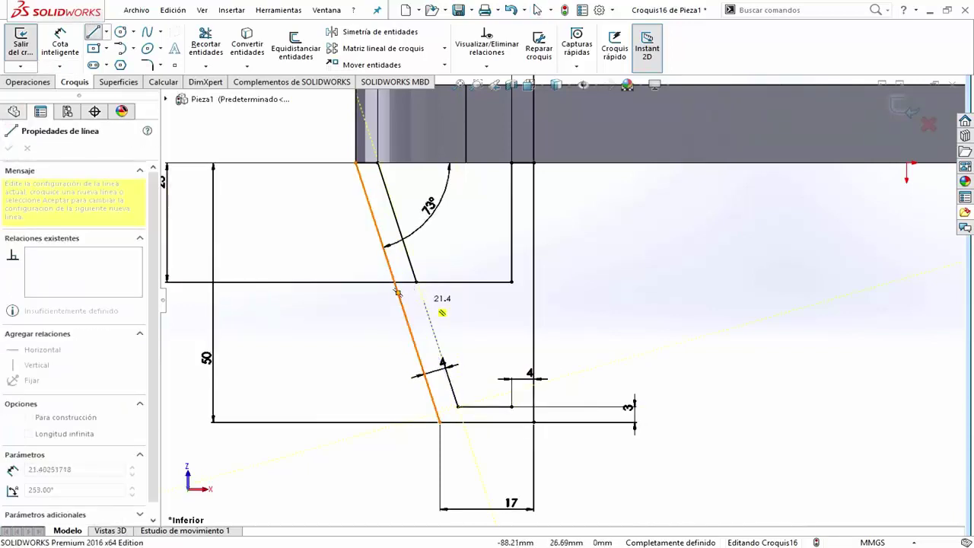
click(455, 406)
key(Escape)
click(60, 42)
click(439, 355)
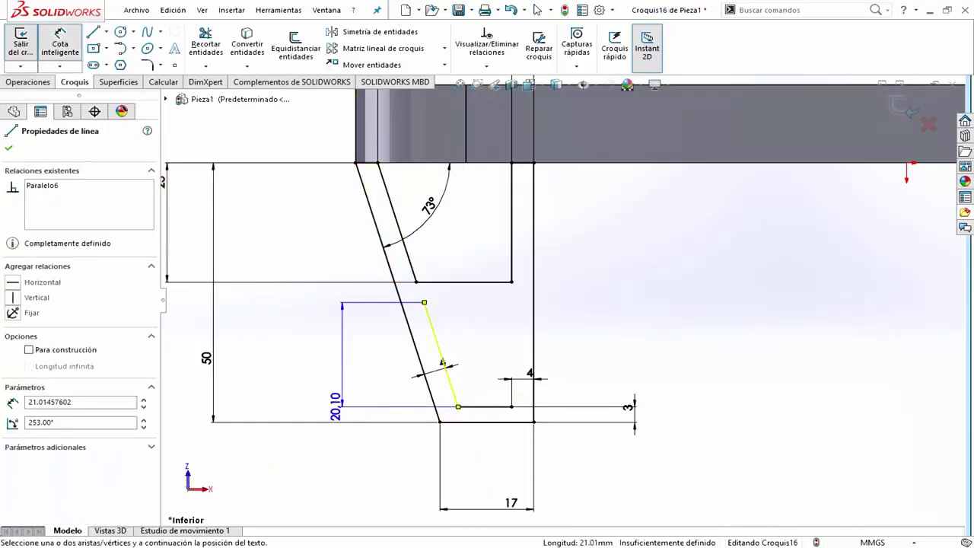
click(343, 404)
text(18)
key(Return)
- Close the inner opening with a horizontal line from the parallel line's top to the inner wall
key(Escape)
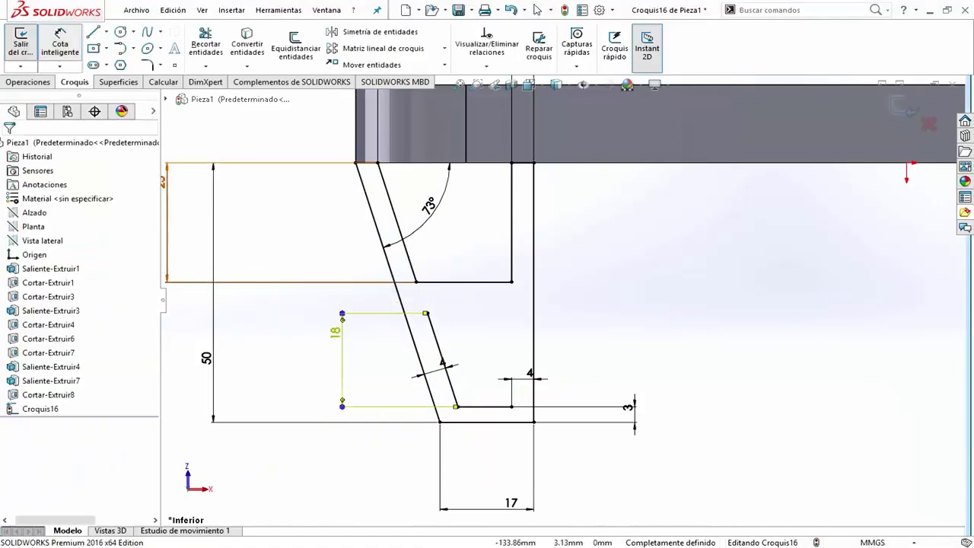
click(93, 31)
click(428, 313)
click(511, 313)
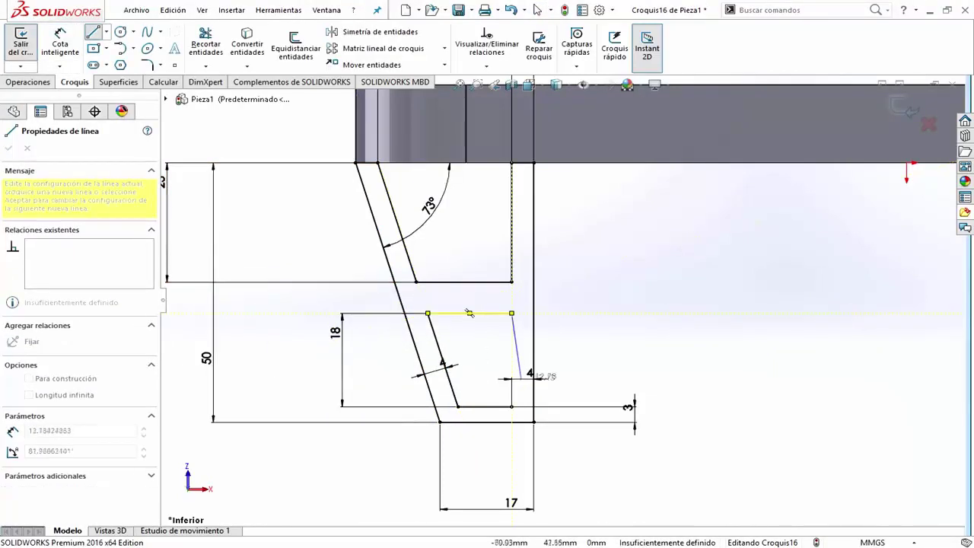
double_click(511, 407)
key(Escape)
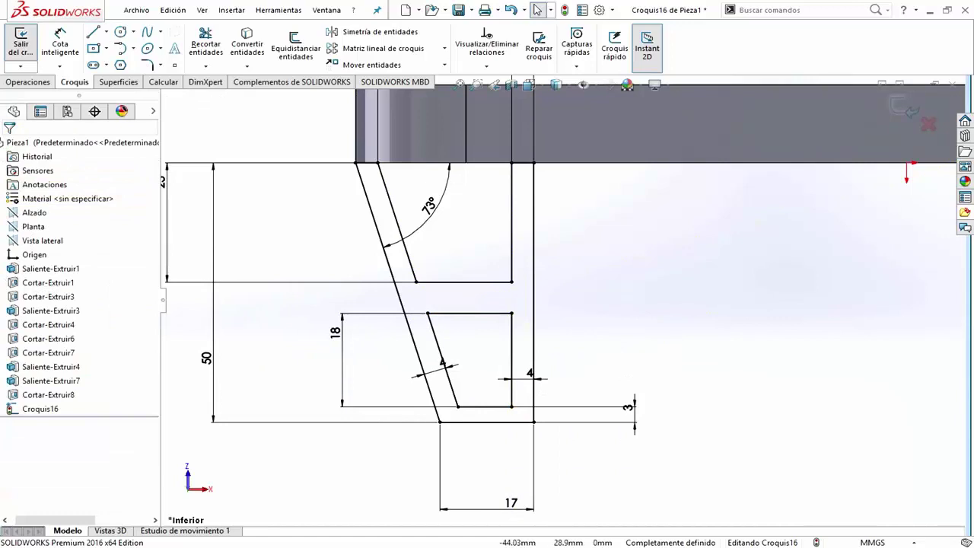
click(147, 65)
scroll(327, 299, down, 3)
- Round the bracket's inner and outer corners with 2 mm fillets, including the bottom-right corner
click(563, 269)
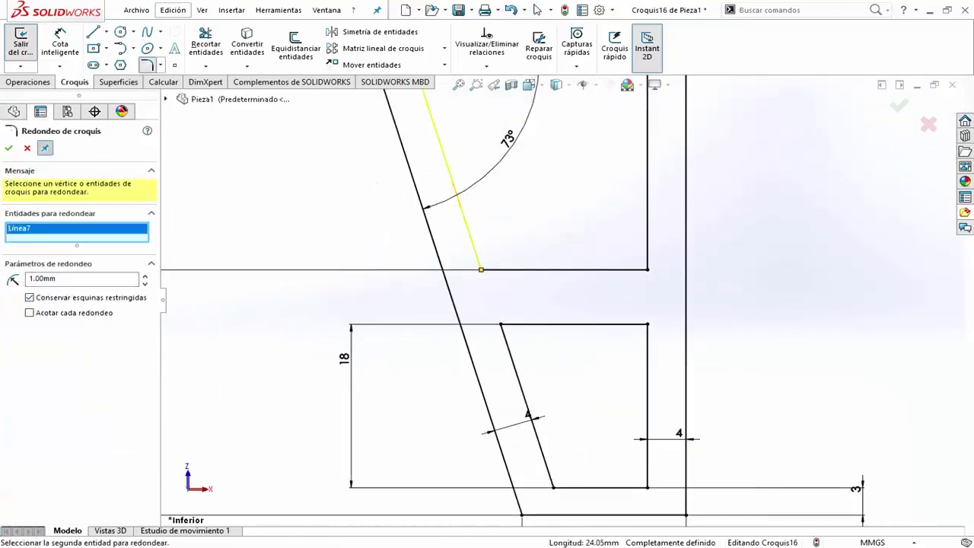
click(526, 405)
scroll(560, 299, up, 2)
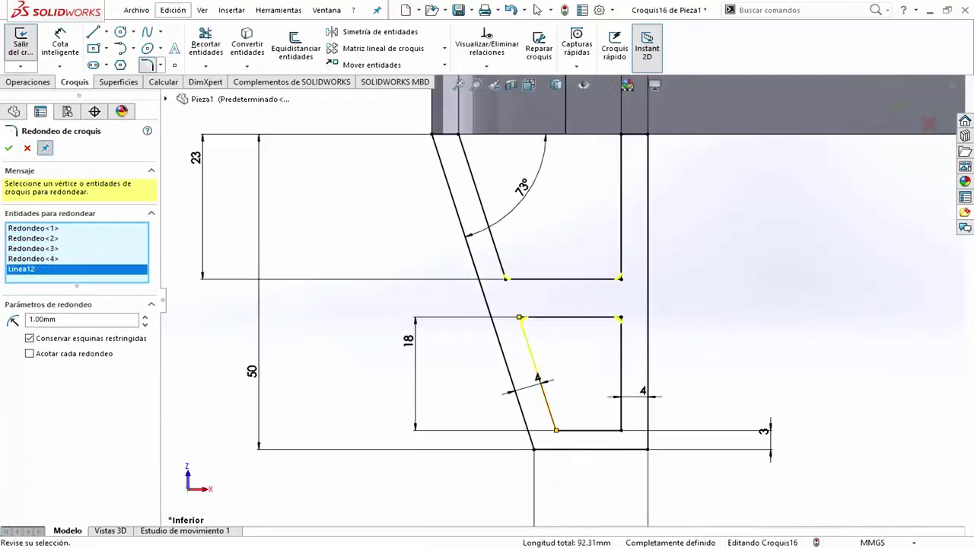
click(589, 430)
text(2)
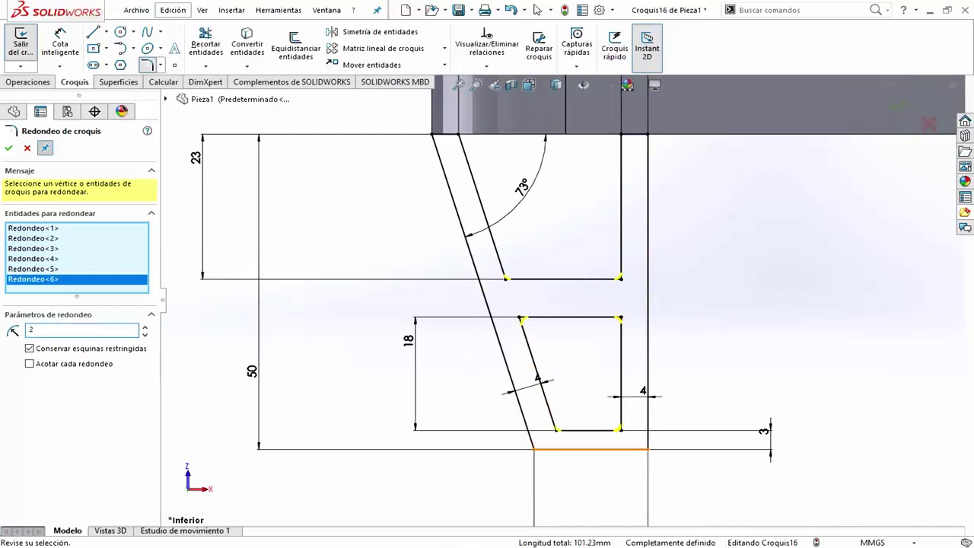
click(531, 444)
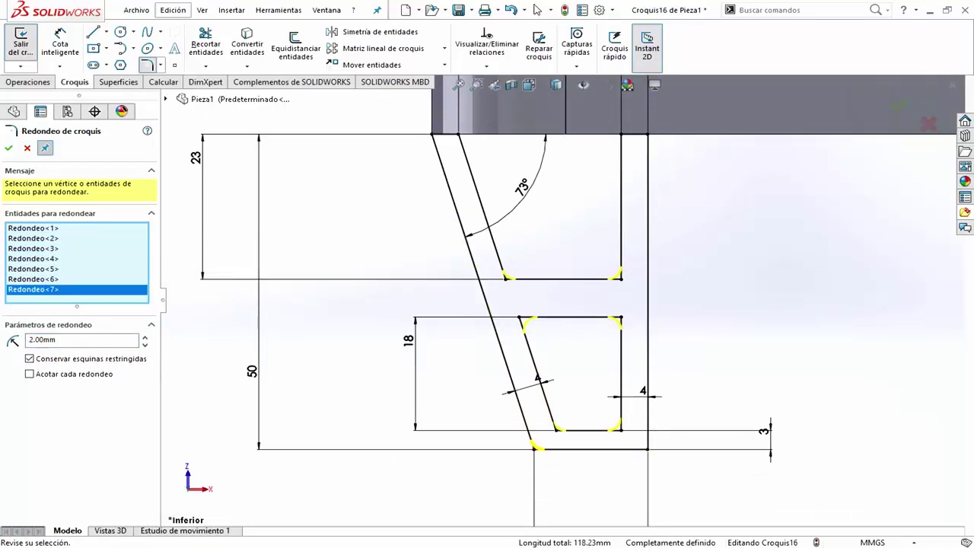
key(ctrl+z)
key(Return)
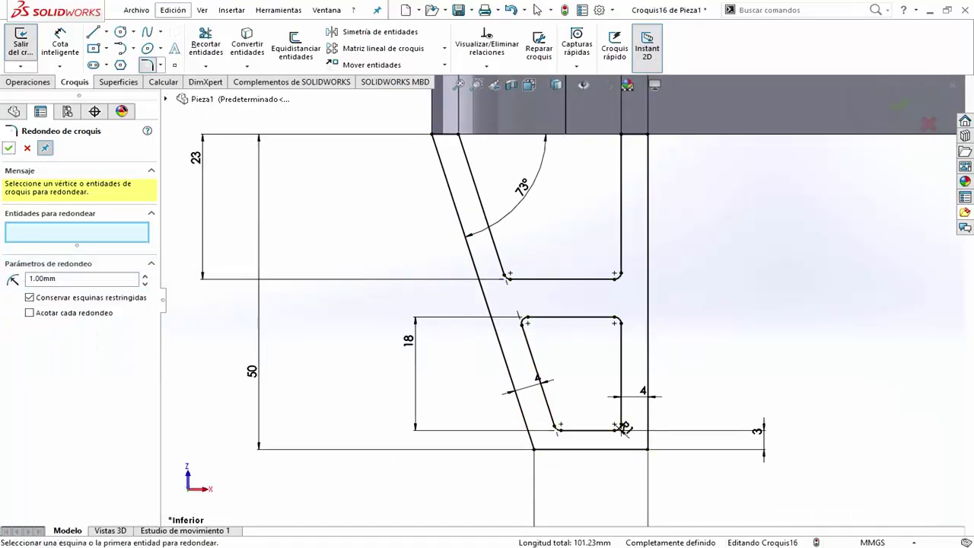
click(648, 449)
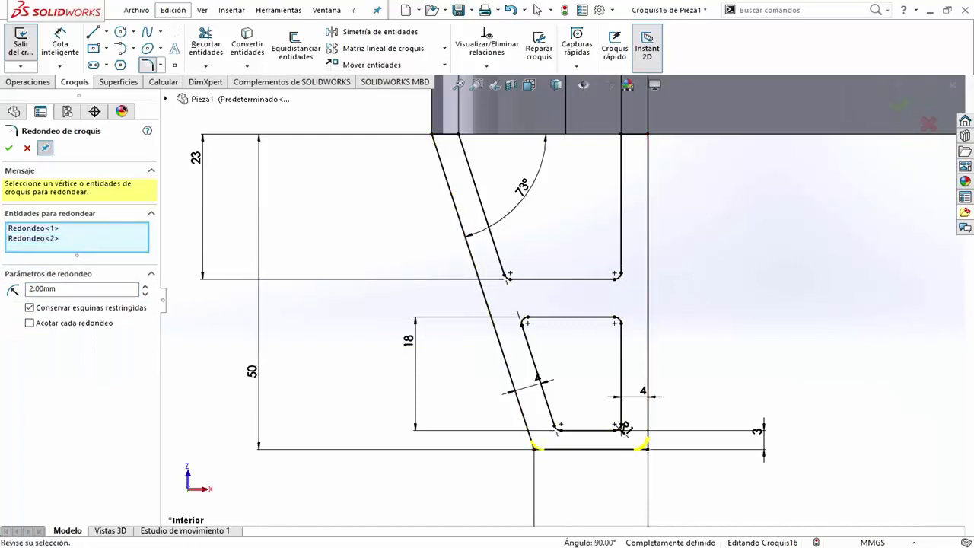
key(Return)
key(Escape)
- Extrude the Croquis16 bracket contour 5 mm with Plano medio into a solid leg
click(21, 42)
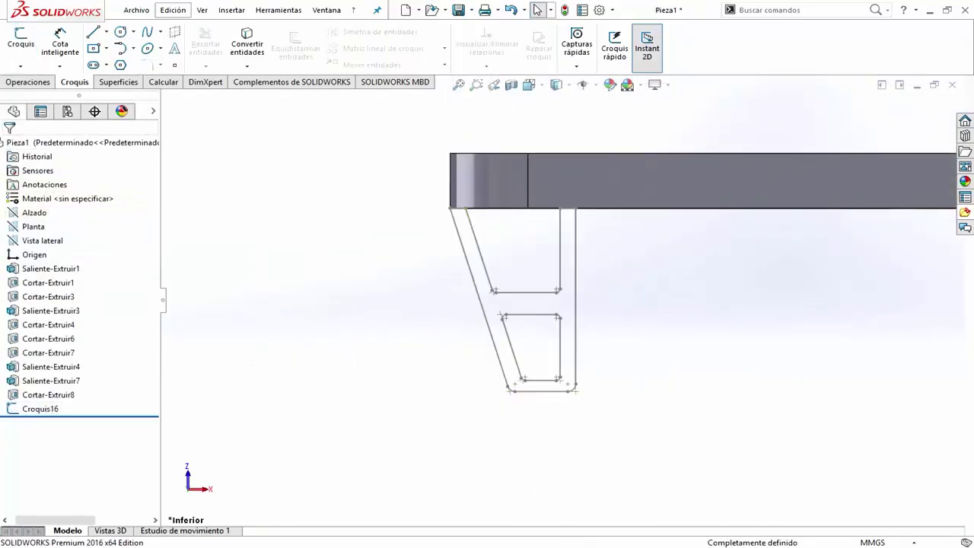
click(28, 81)
click(30, 47)
click(498, 304)
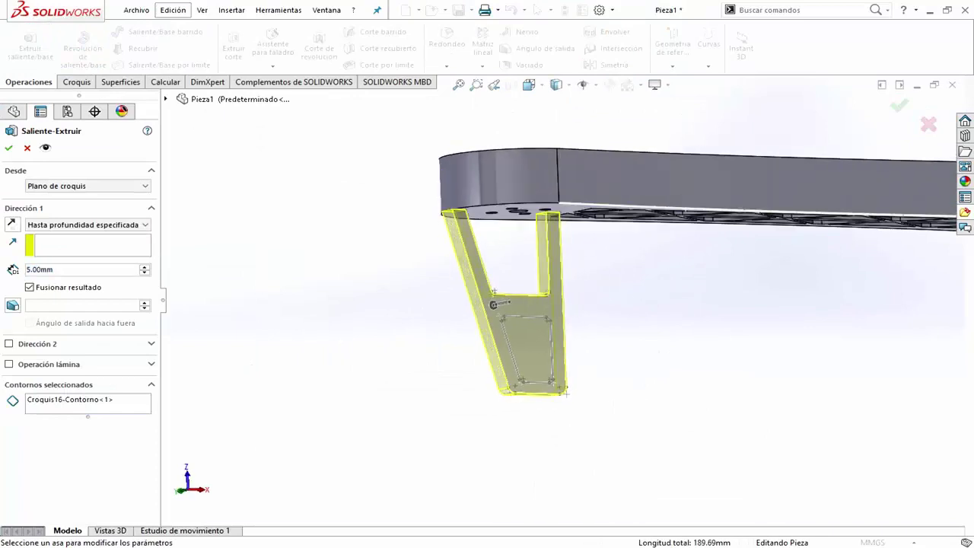
key(Escape)
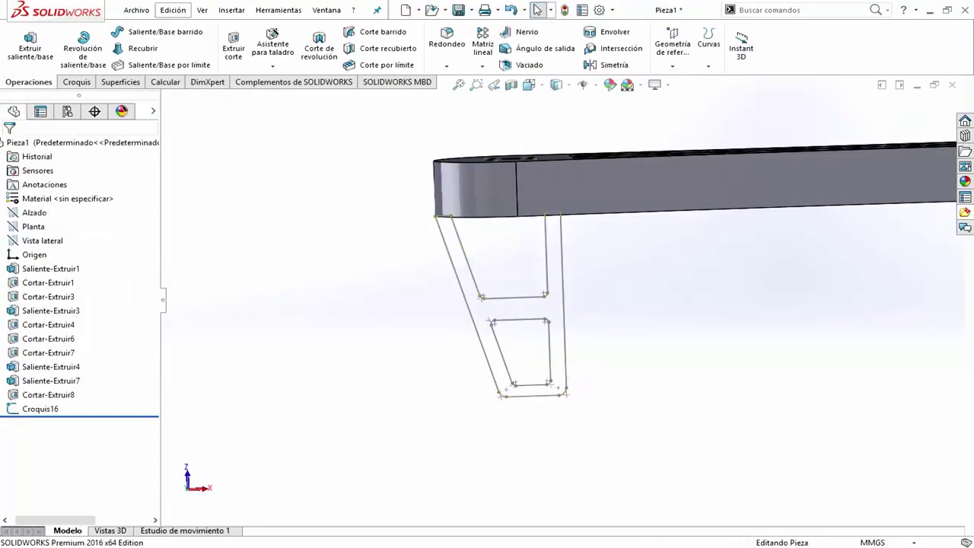
click(31, 48)
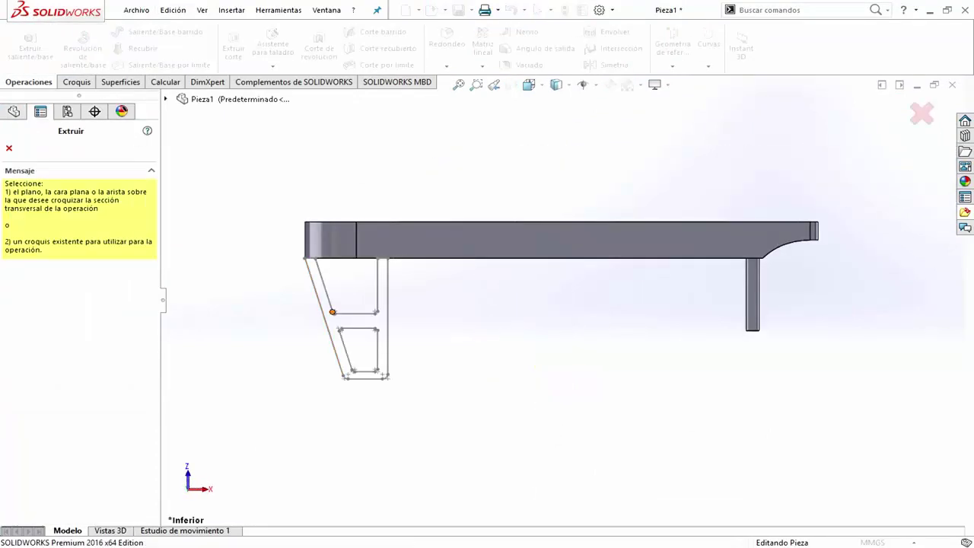
click(345, 318)
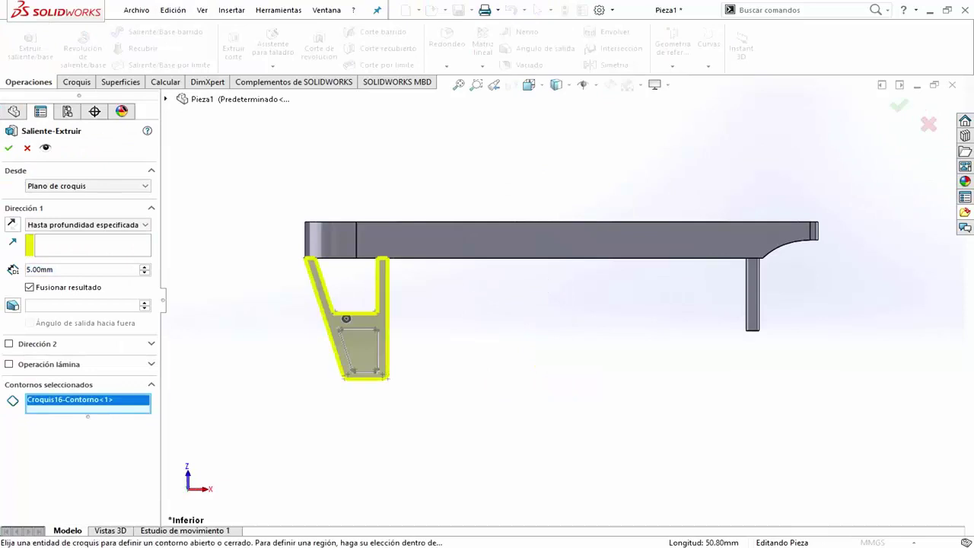
click(48, 286)
click(8, 147)
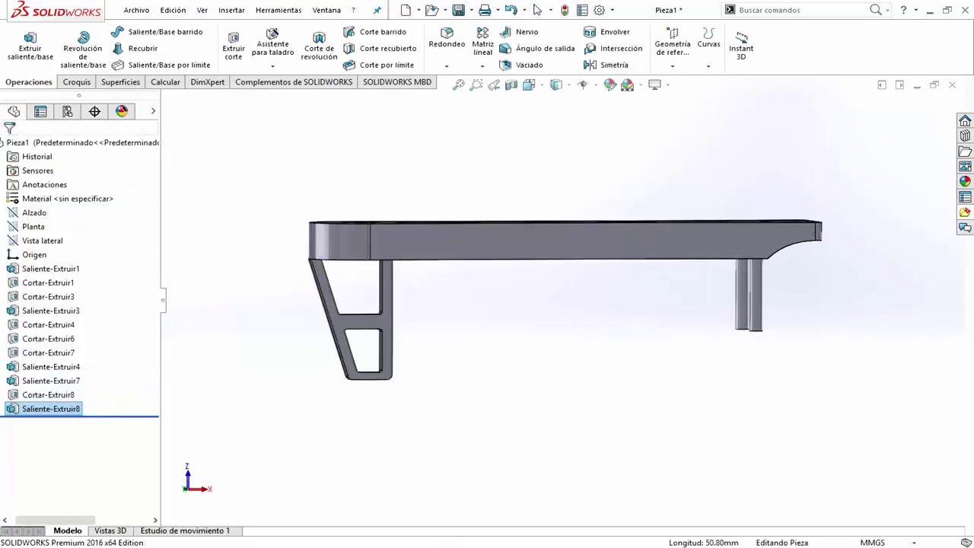
- Start a chamfer on two leg-top edges, then cancel that first attempt
middle_drag(532, 319, 578, 228)
click(463, 96)
scroll(434, 184, down, 3)
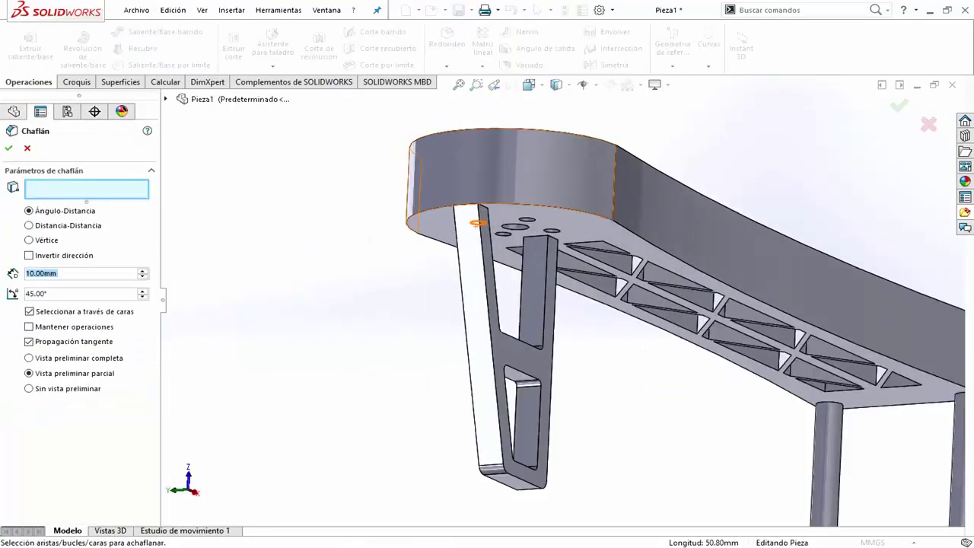
click(458, 205)
click(470, 216)
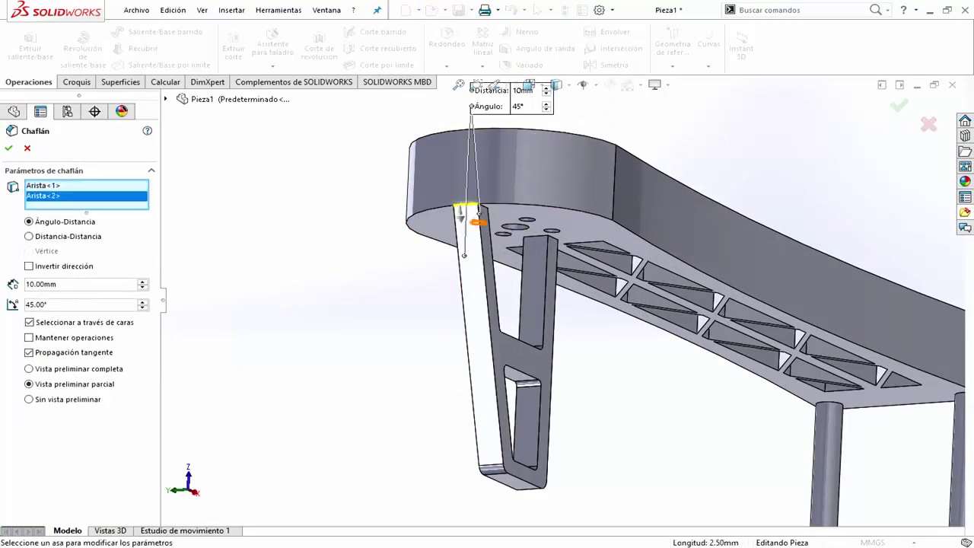
scroll(460, 213, down, 4)
middle_drag(487, 267, 487, 343)
click(9, 147)
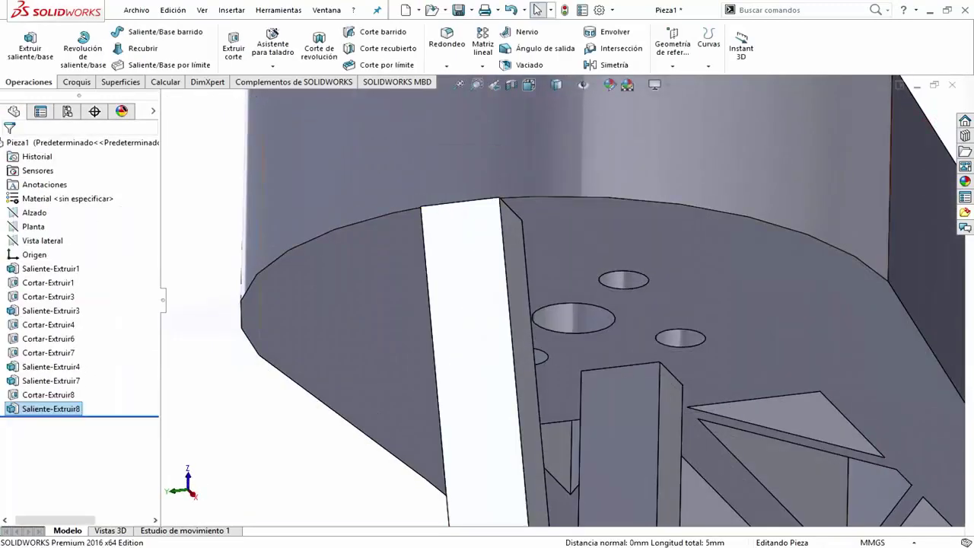
- Start a new chamfer and select the leg-top edges, removing two wrongly picked edges
middle_drag(533, 304, 579, 251)
click(446, 66)
click(463, 97)
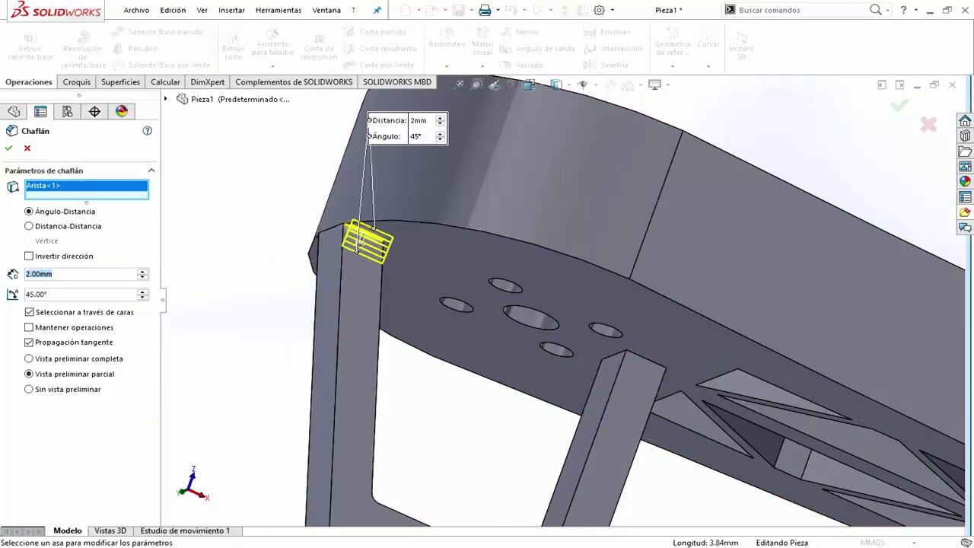
mouse_move(361, 242)
middle_down()
mouse_move(335, 236)
mouse_move(464, 255)
mouse_move(449, 263)
middle_up()
click(358, 229)
click(476, 247)
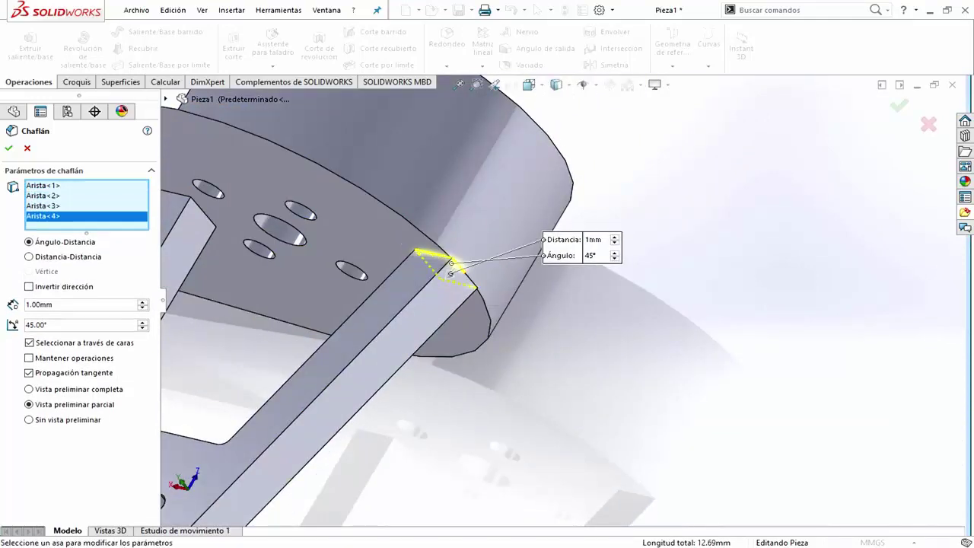
click(448, 262)
click(430, 257)
click(462, 288)
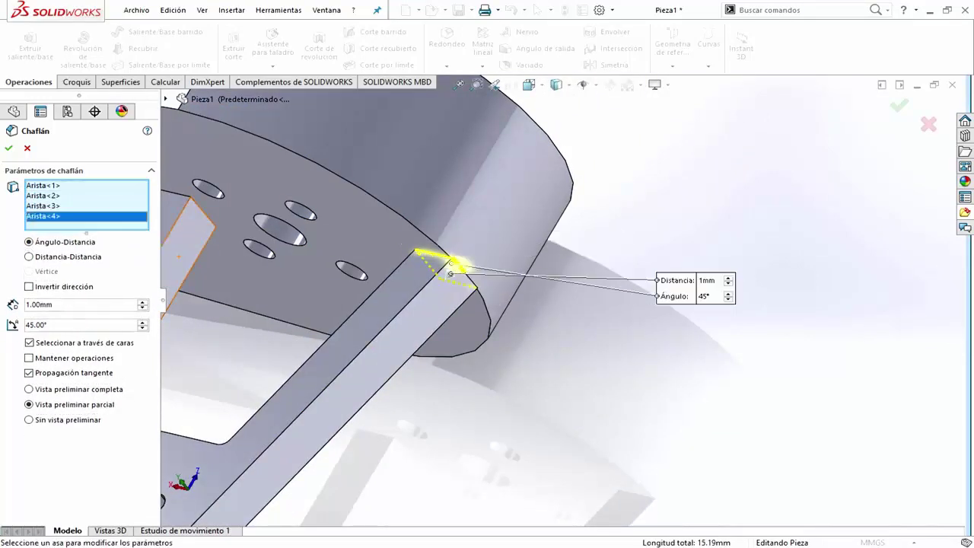
click(445, 268)
- Add the underside edges, apply the 1 mm × 45° chamfer, and show the isometric view
mouse_move(456, 272)
middle_down()
mouse_move(669, 311)
mouse_move(487, 276)
mouse_move(478, 261)
mouse_move(502, 242)
mouse_move(487, 274)
mouse_move(528, 257)
mouse_move(529, 106)
middle_up()
click(487, 276)
click(449, 251)
click(517, 252)
key(Return)
click(529, 84)
click(533, 157)
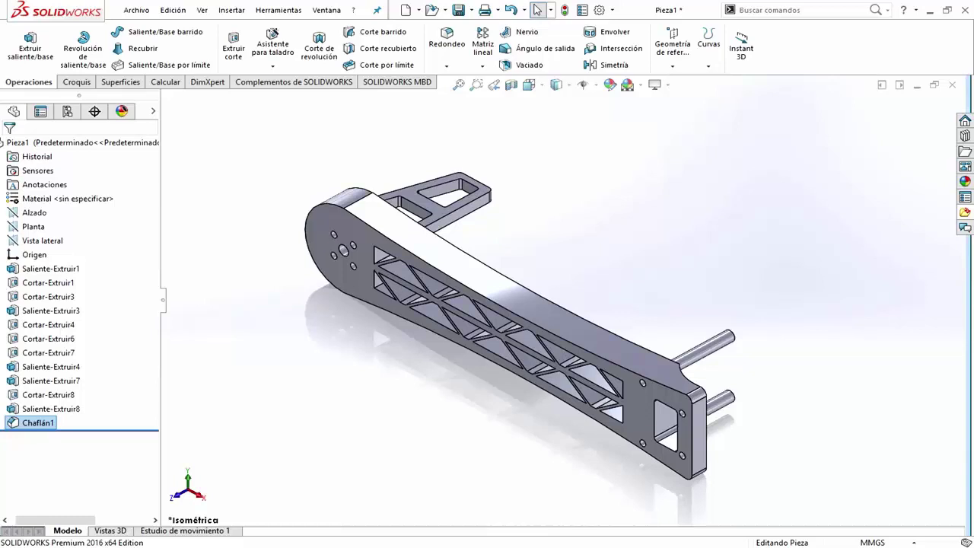
- Start a sketch on the Front plane with horizontal and vertical centerlines through the origin
click(44, 212)
click(65, 193)
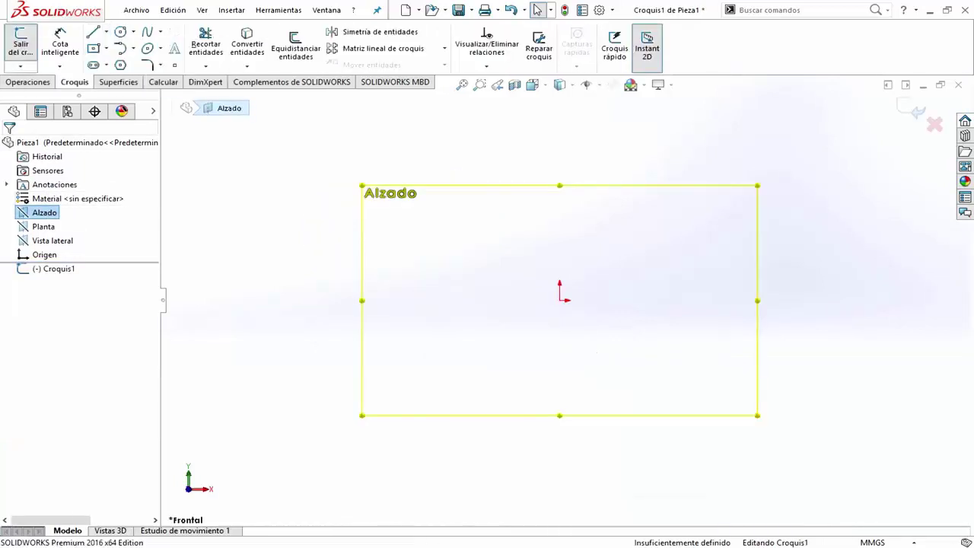
click(450, 300)
click(746, 300)
key(Escape)
key(s)
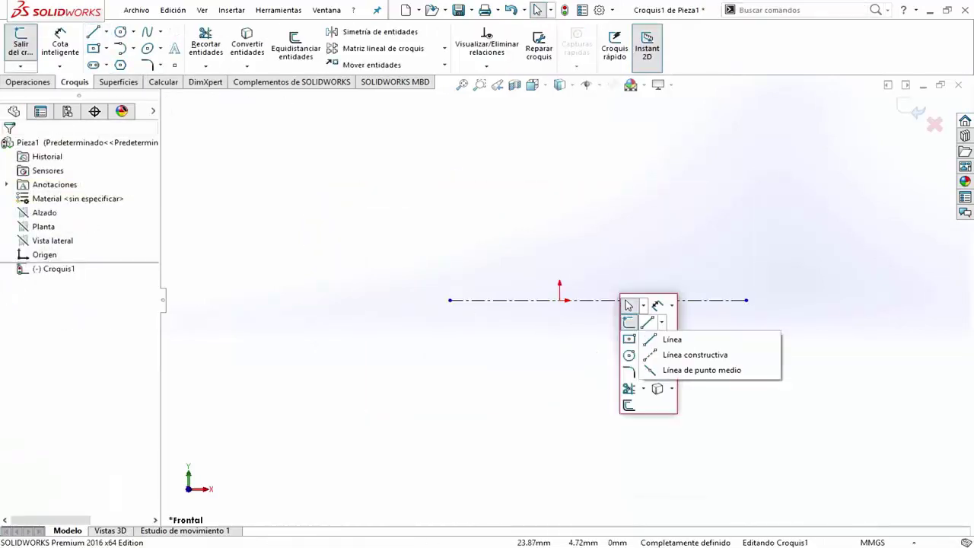
click(694, 354)
click(559, 414)
click(559, 148)
- Dimension the horizontal centerline to 126 mm and centre it on the origin
click(60, 42)
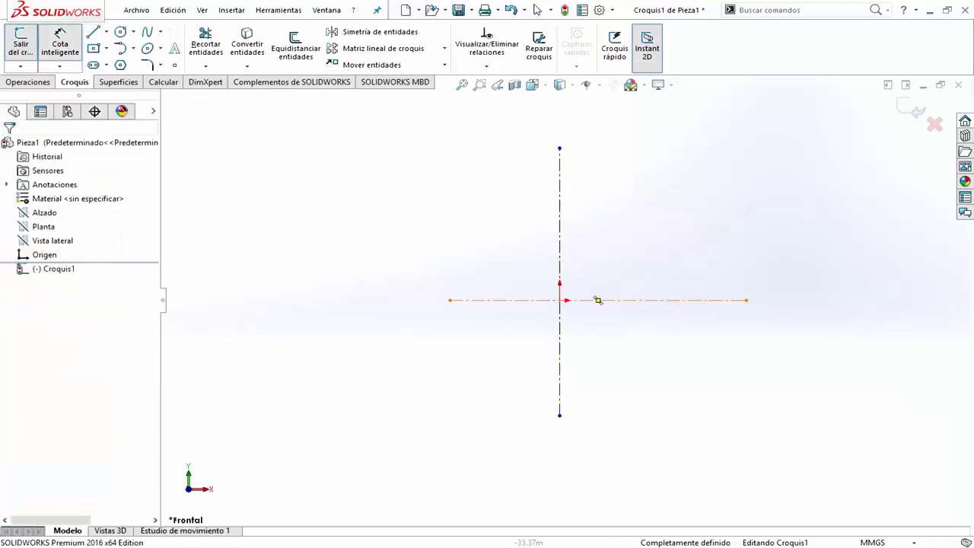
click(598, 299)
click(616, 451)
text(126)
key(Return)
key(Escape)
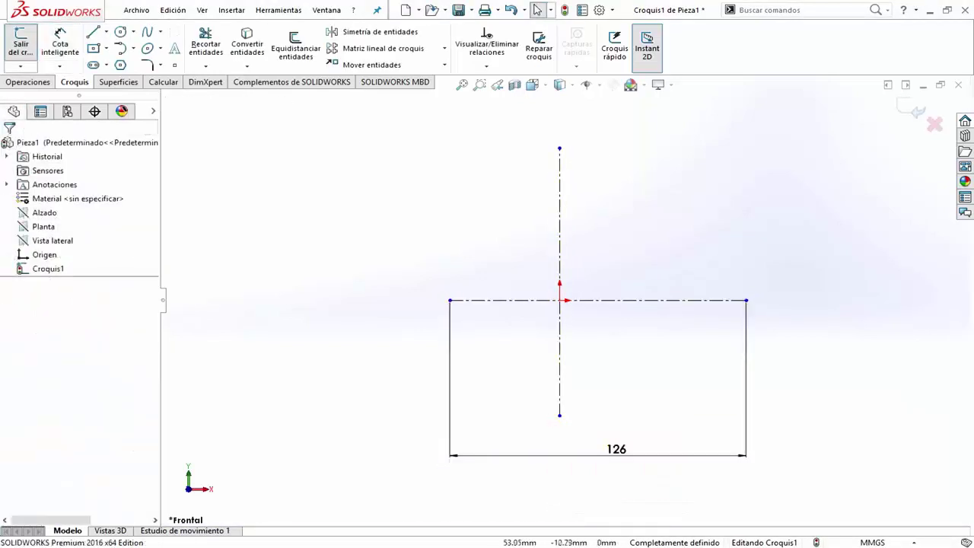
click(598, 299)
ctrl+click(559, 228)
key(Escape)
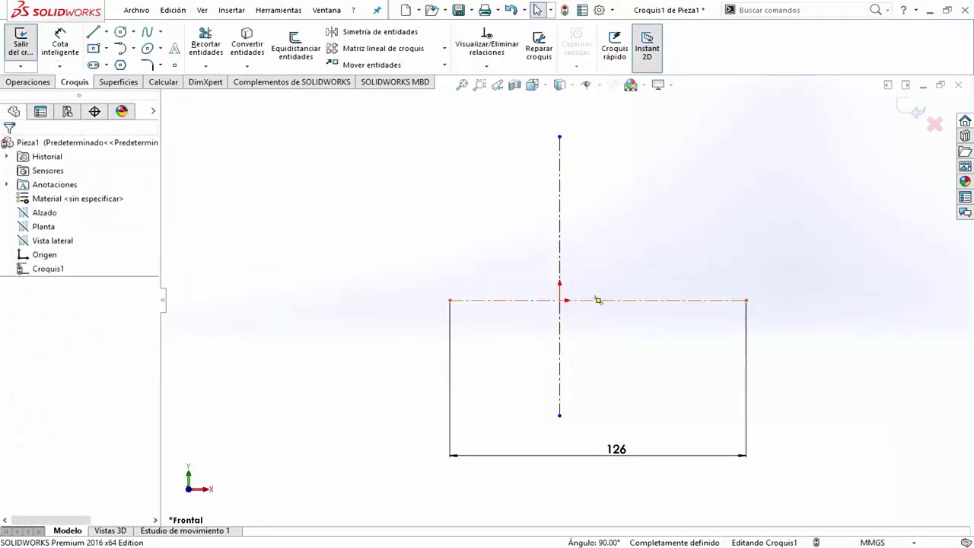
click(598, 300)
drag(598, 299, 559, 299)
key(Escape)
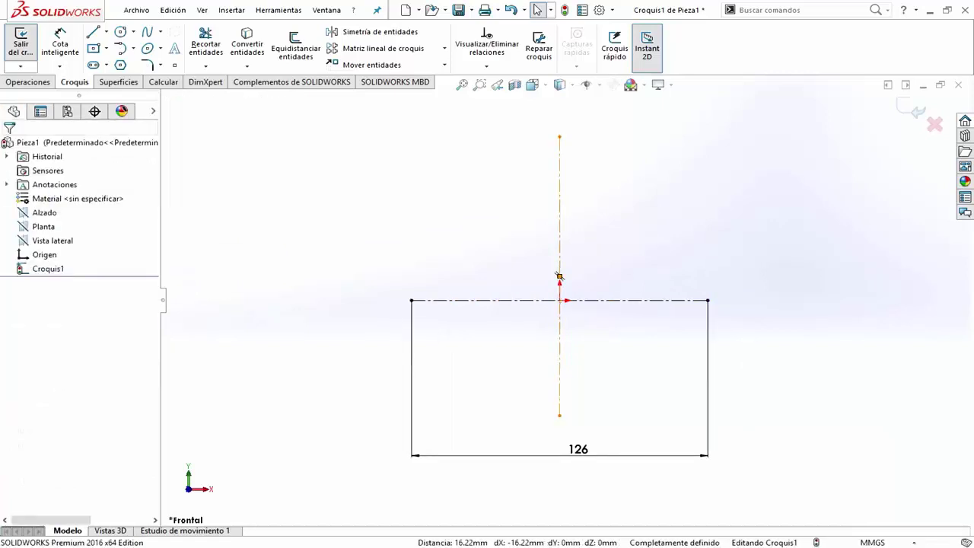
click(559, 276)
ctrl+click(559, 300)
key(Escape)
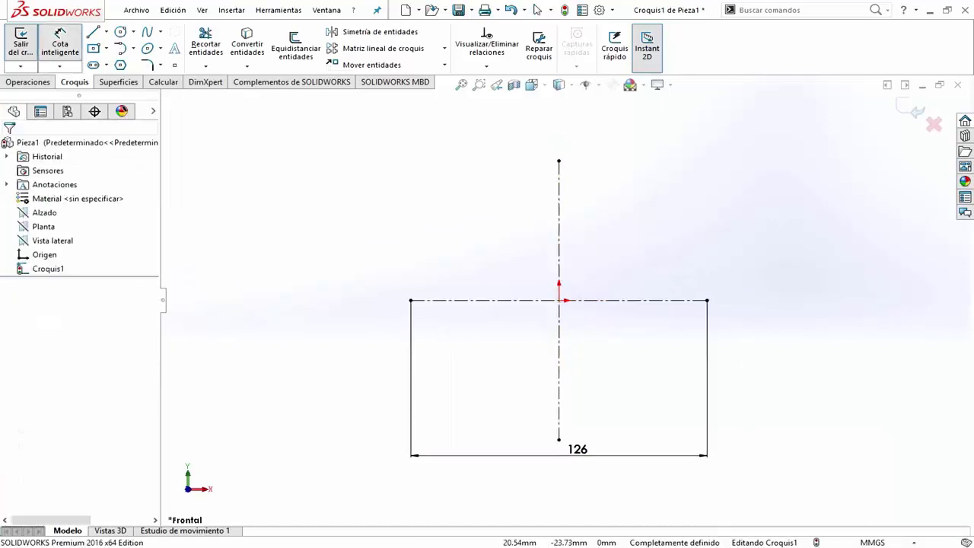
- Draw a 45 mm vertical line at the right end and mirror it to the left side
click(787, 398)
drag(707, 254, 707, 350)
key(Escape)
key(s)
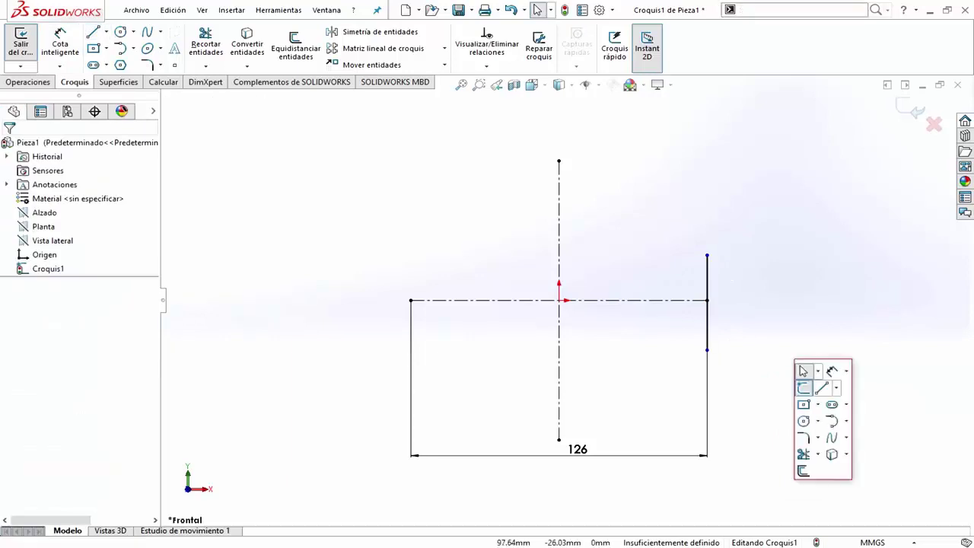
click(829, 366)
click(707, 302)
click(787, 278)
text(45)
key(Return)
key(Escape)
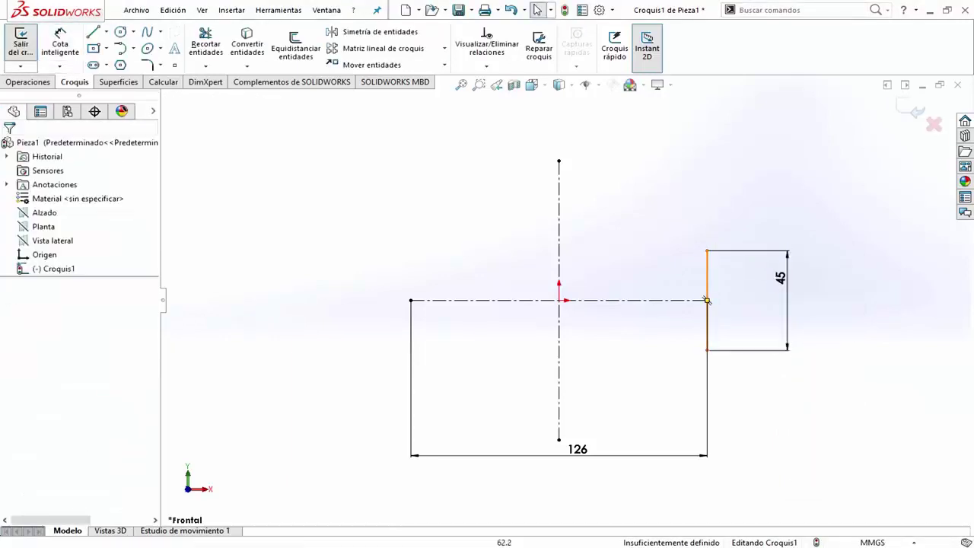
click(377, 31)
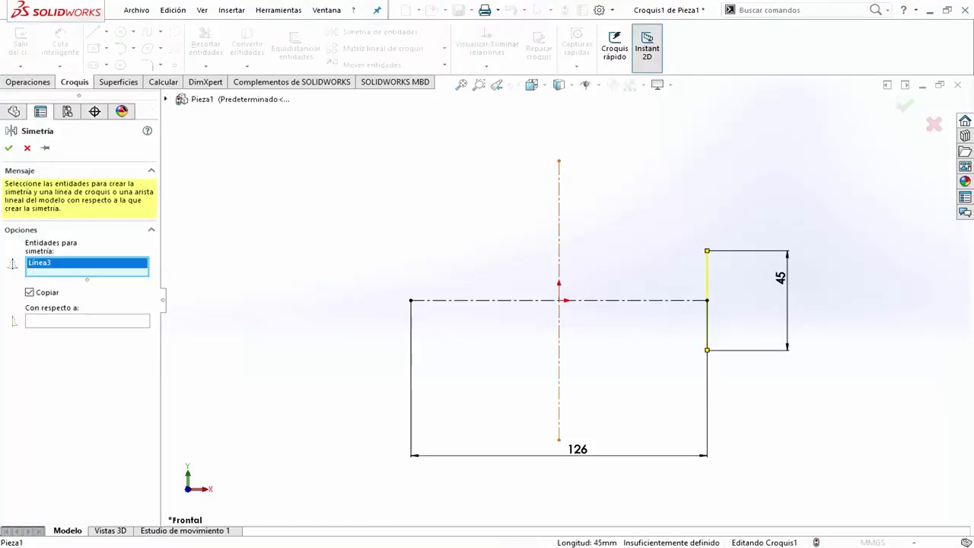
key(Return)
- Draw a slanted line from the right edge's top corner at 135° to the vertical edge
key(l)
click(707, 300)
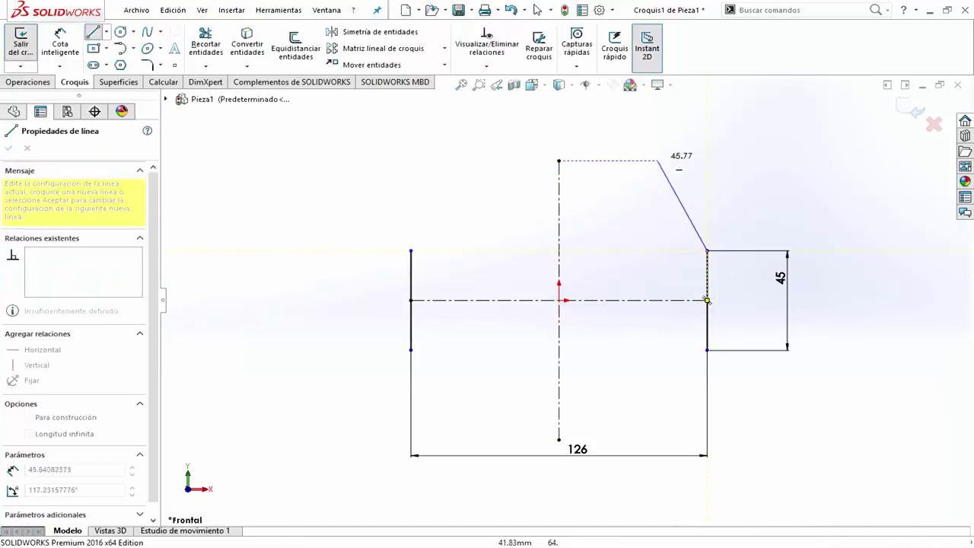
key(Escape)
key(l)
key(Escape)
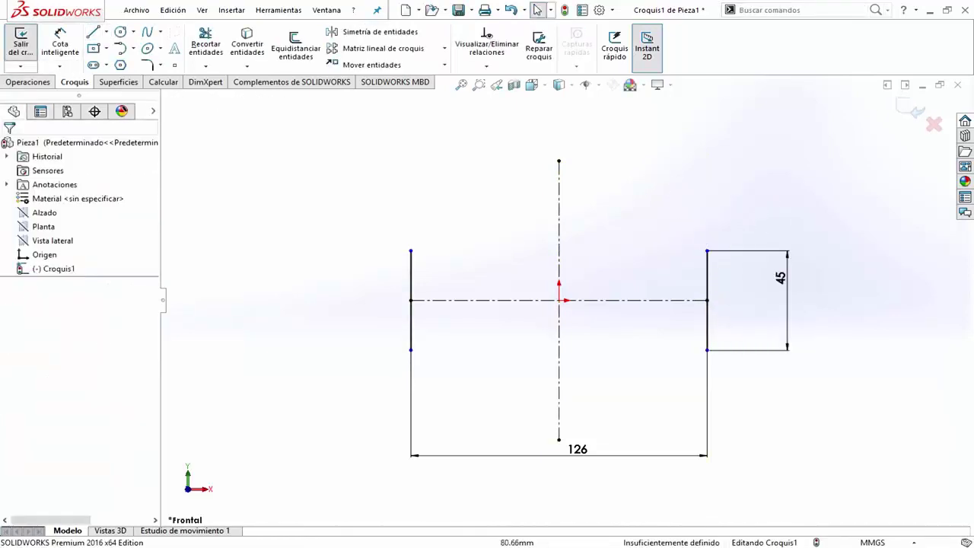
key(l)
click(707, 250)
click(649, 160)
key(Escape)
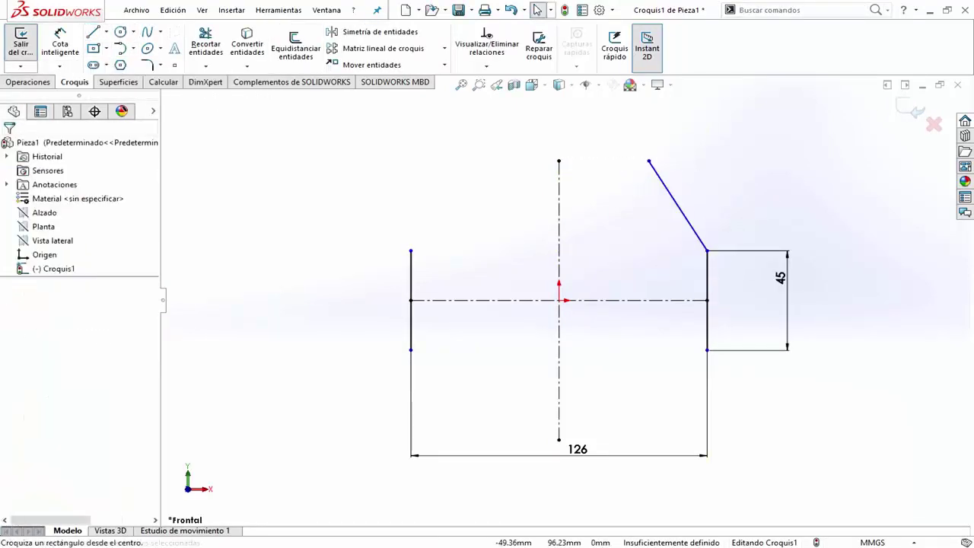
click(677, 205)
click(707, 281)
click(692, 255)
text(135)
key(Return)
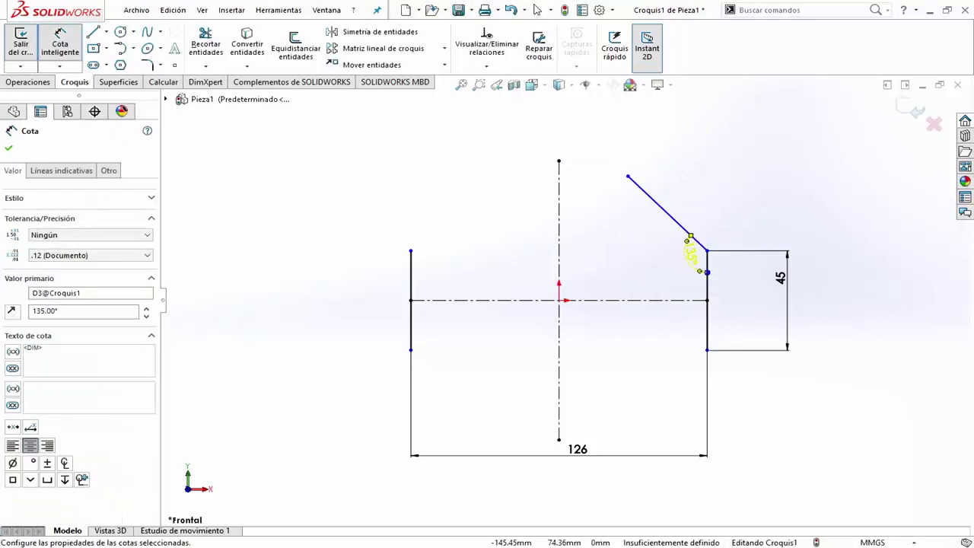
key(Escape)
- Add a 45 mm-wide horizontal construction line centred on the vertical centerline's top
ctrl+middle_drag(411, 162, 404, 179)
right_click(404, 180)
click(430, 188)
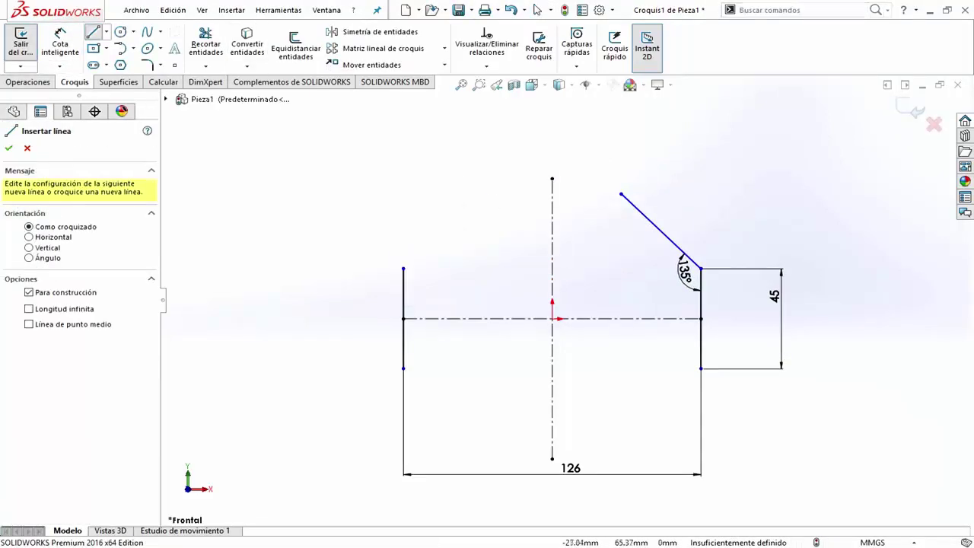
click(469, 178)
click(620, 178)
key(Escape)
ctrl+click(552, 178)
click(552, 169)
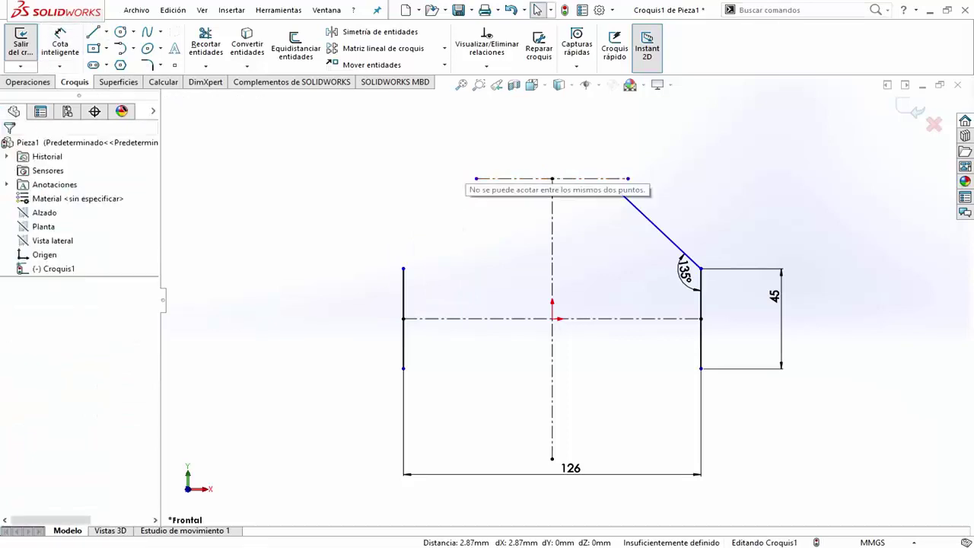
click(553, 183)
right_drag(553, 186, 553, 152)
click(557, 131)
text(45)
key(Return)
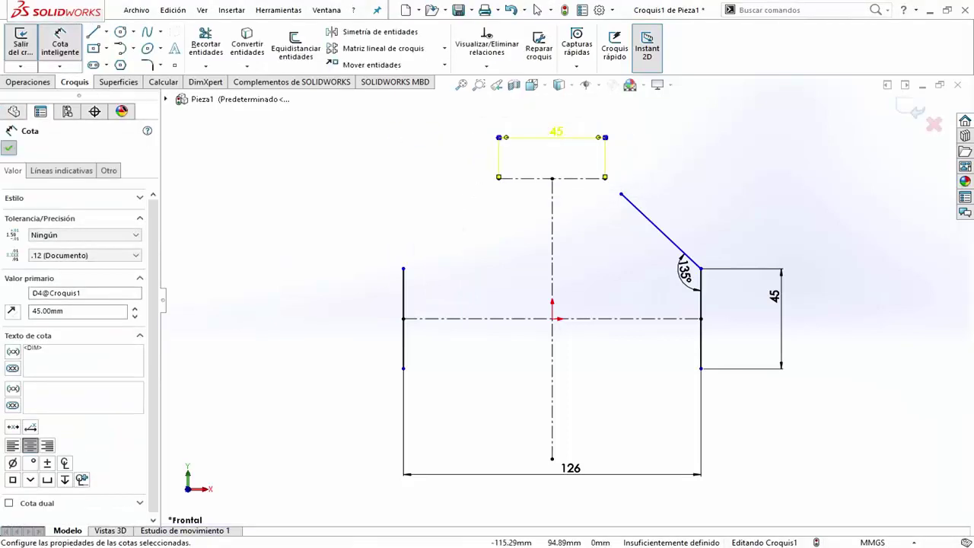
key(Escape)
click(621, 194)
- Merge the slanted line's endpoint with the construction line, then draw the left slanted line
ctrl+click(605, 178)
click(13, 399)
click(93, 32)
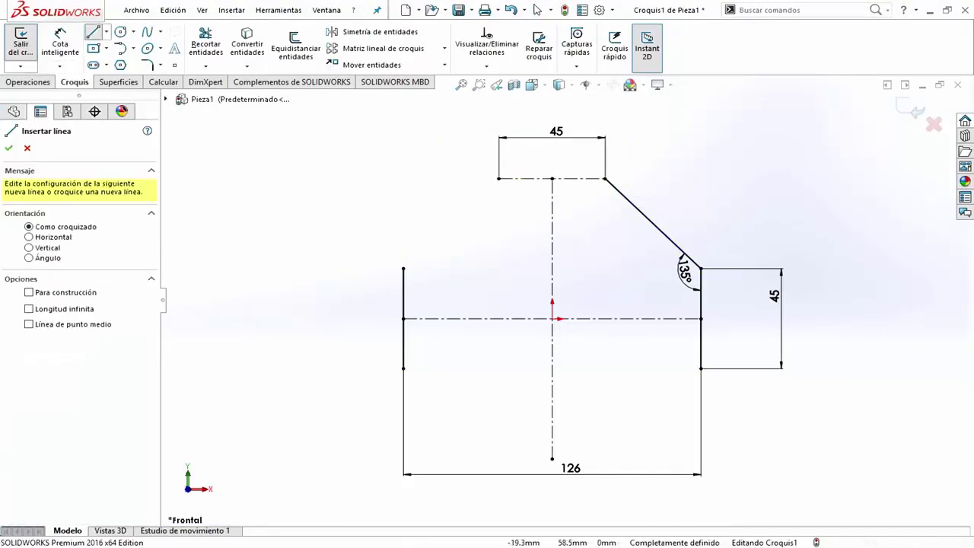
click(499, 178)
click(403, 268)
key(Escape)
- Trim the top construction segment and mirror both slanted lines about the horizontal centerline
click(205, 44)
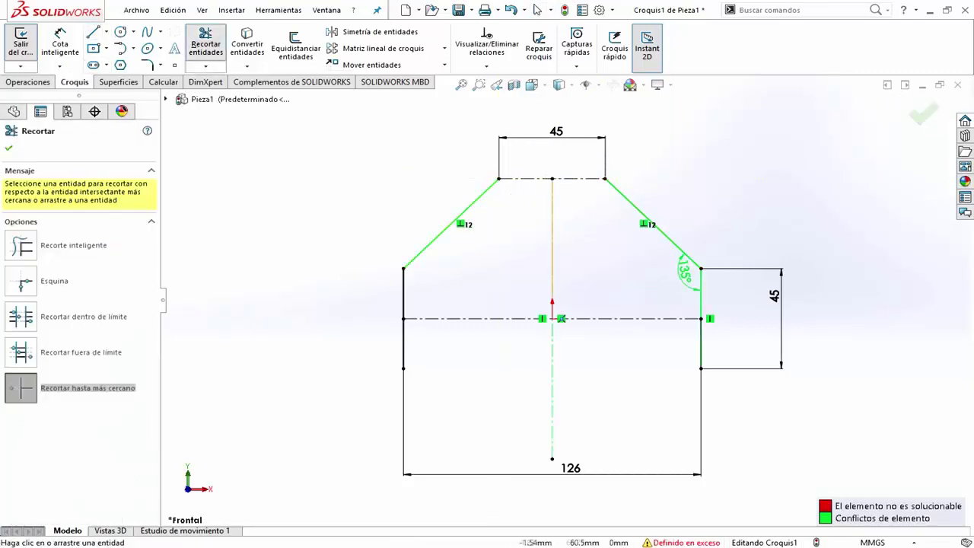
click(457, 217)
key(Escape)
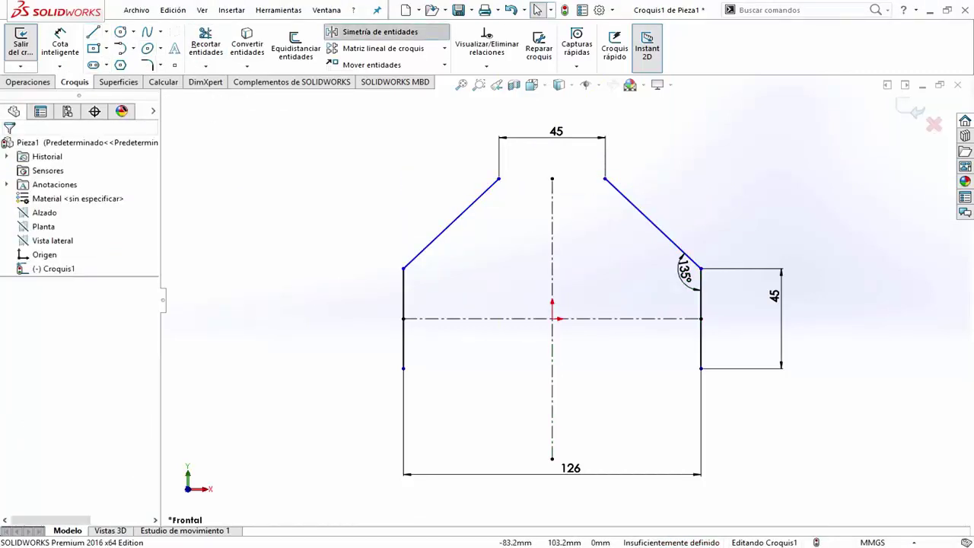
click(379, 31)
click(450, 223)
click(644, 217)
click(472, 318)
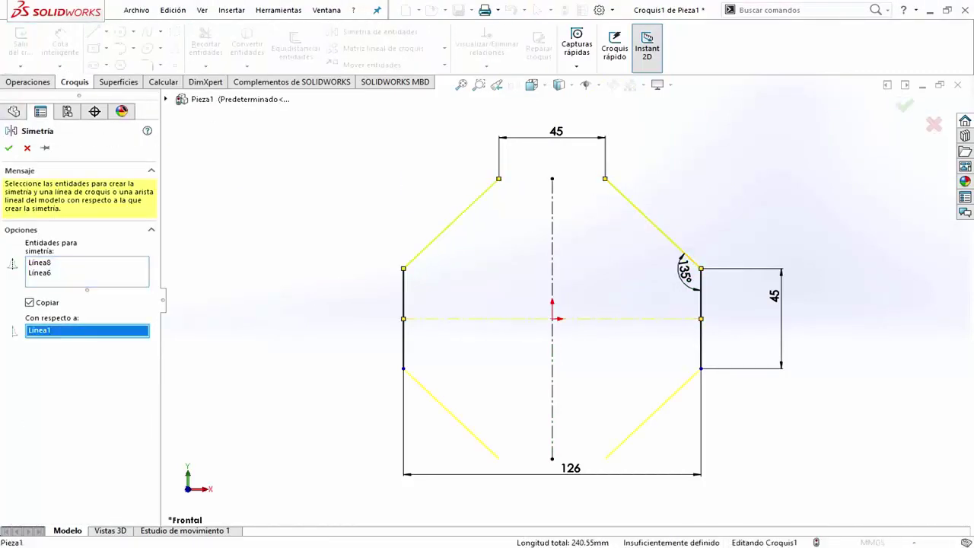
click(9, 148)
- Draw the three-sided top tab and dimension its height to 30 mm
click(93, 32)
scroll(564, 301, up, 2)
click(509, 200)
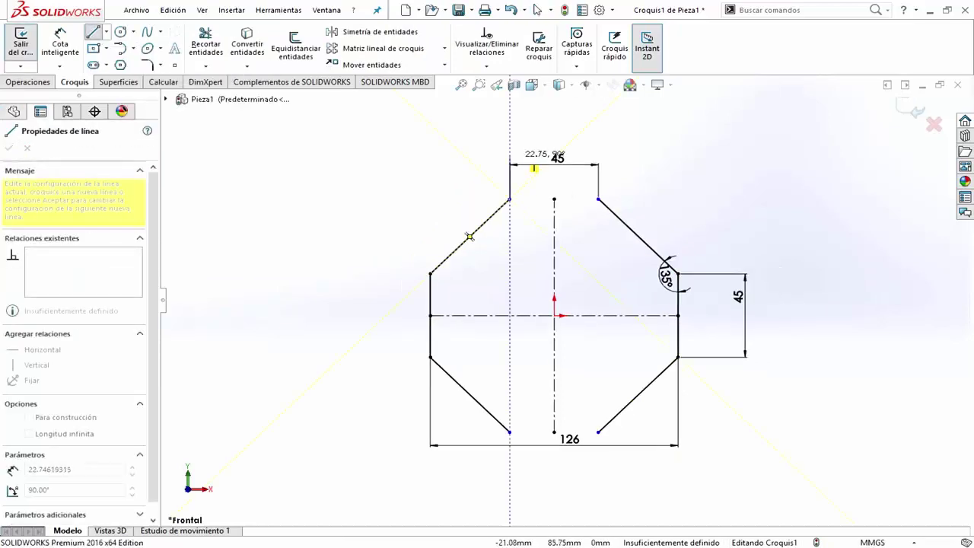
click(598, 199)
key(Escape)
scroll(629, 146, down, 3)
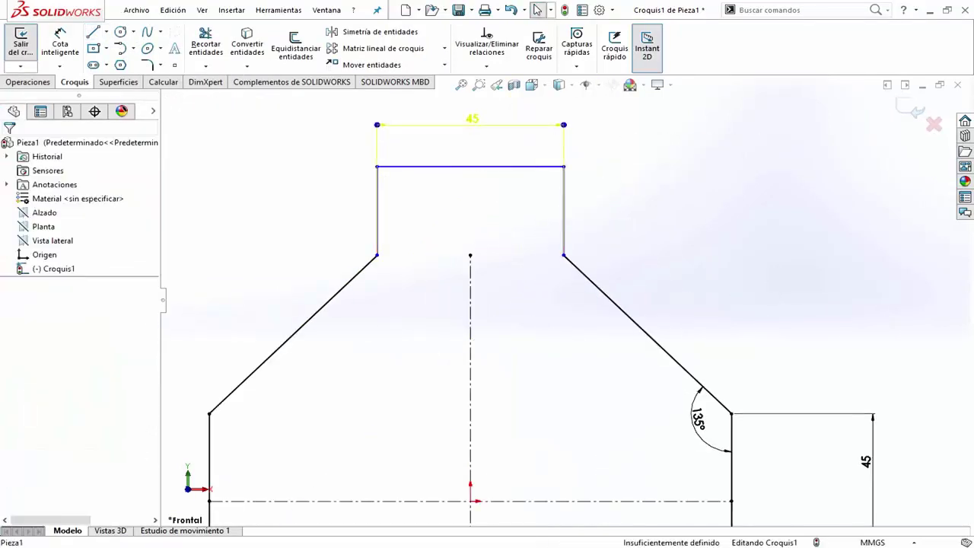
click(376, 211)
click(317, 228)
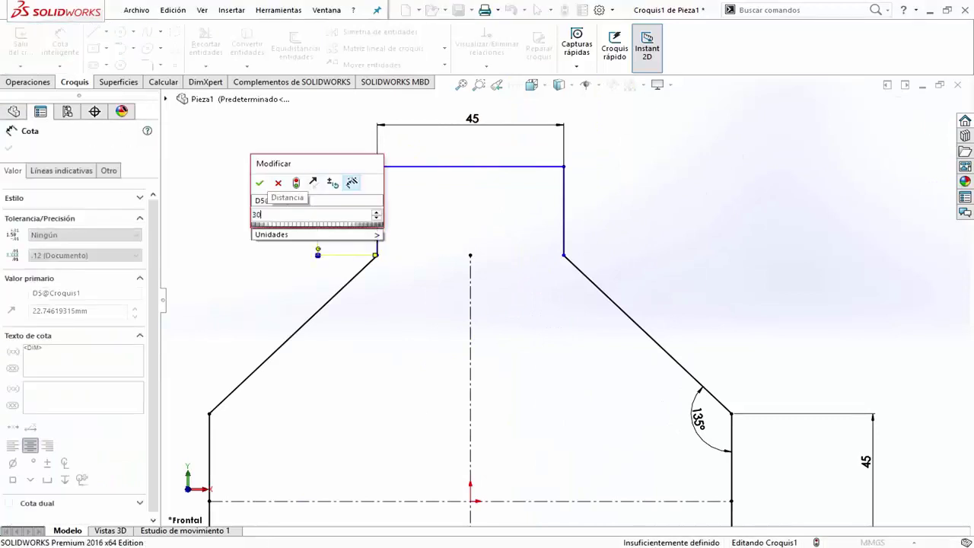
text(30)
key(Return)
click(537, 10)
- Mirror the tab lines about the horizontal centerline to create the bottom tab
scroll(565, 292, up, 3)
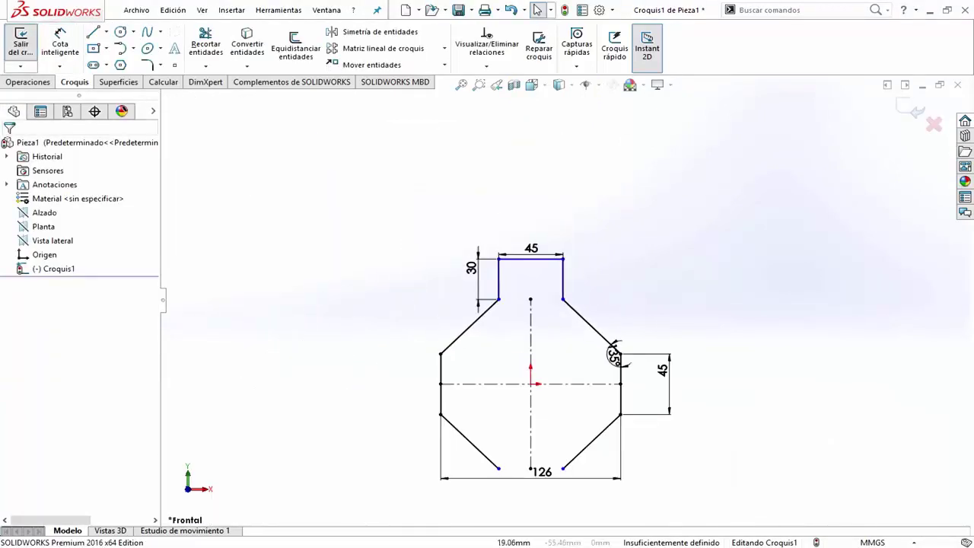
scroll(555, 472, down, 1)
click(372, 31)
click(86, 341)
click(472, 360)
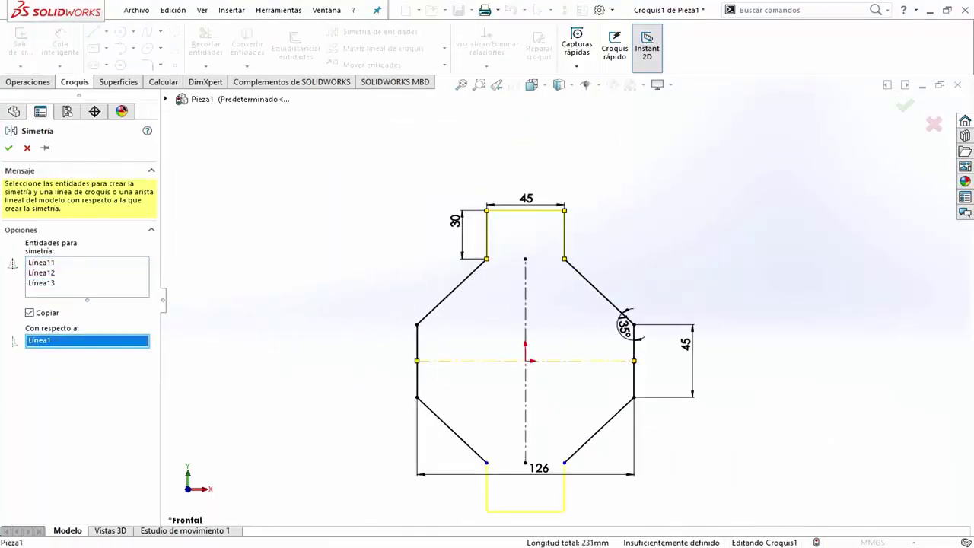
key(Return)
scroll(634, 423, down, 2)
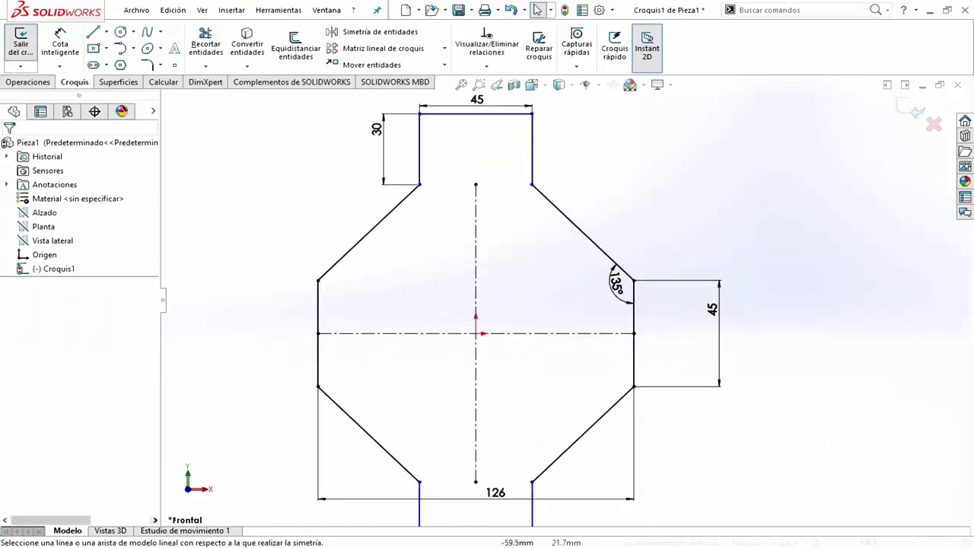
- Dimension the hole circle at Ø3 and 4.46 from the upper-left slanted edge
key(Escape)
key(d)
click(348, 256)
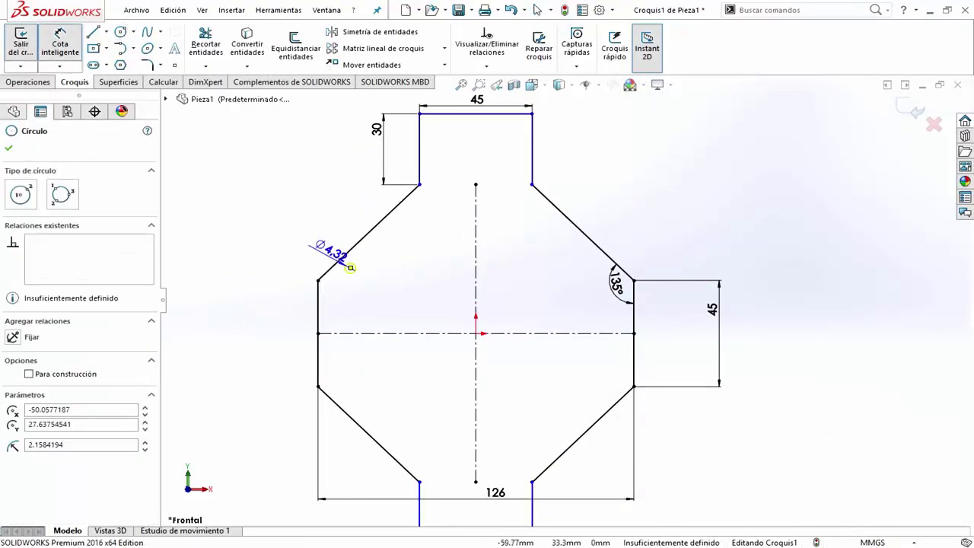
click(350, 268)
key(Return)
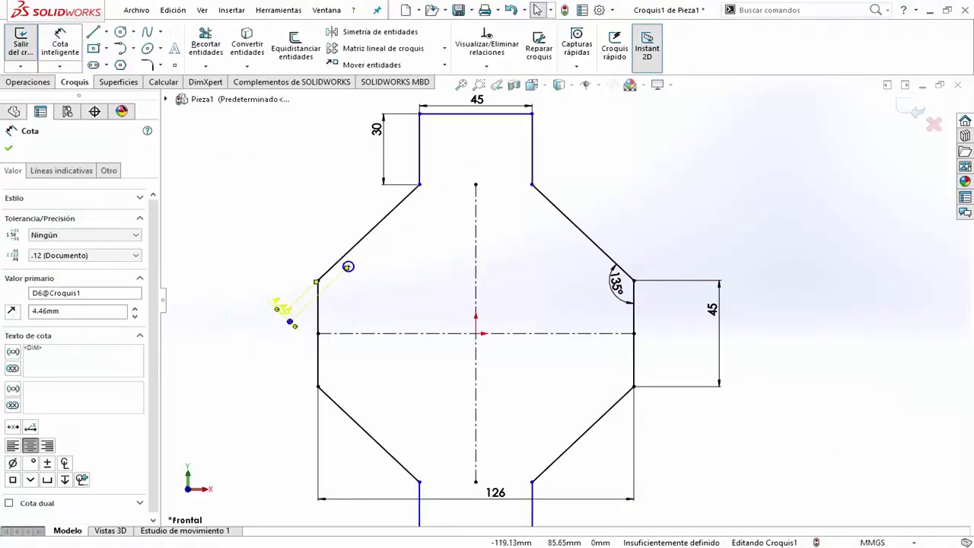
key(Escape)
scroll(349, 259, down, 2)
click(348, 259)
click(304, 200)
key(Return)
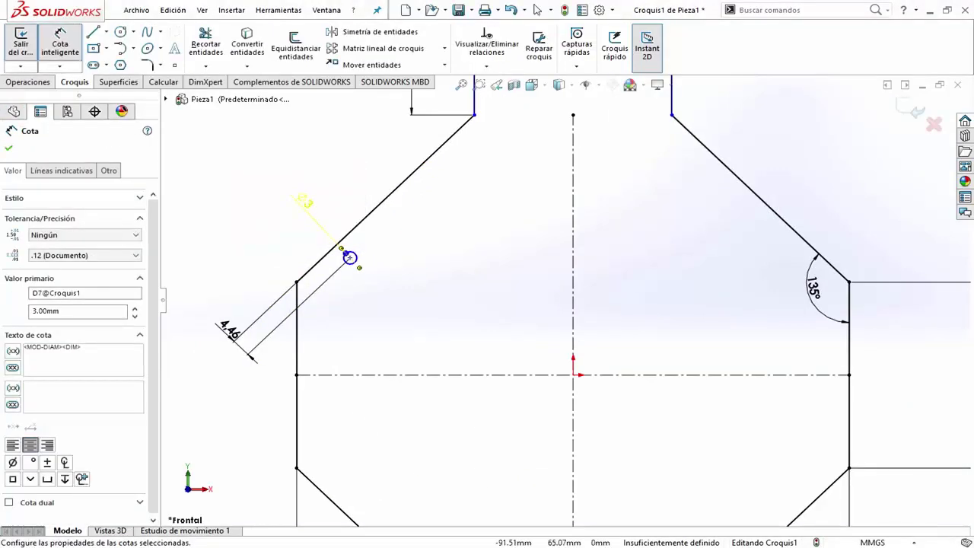
key(Escape)
click(350, 257)
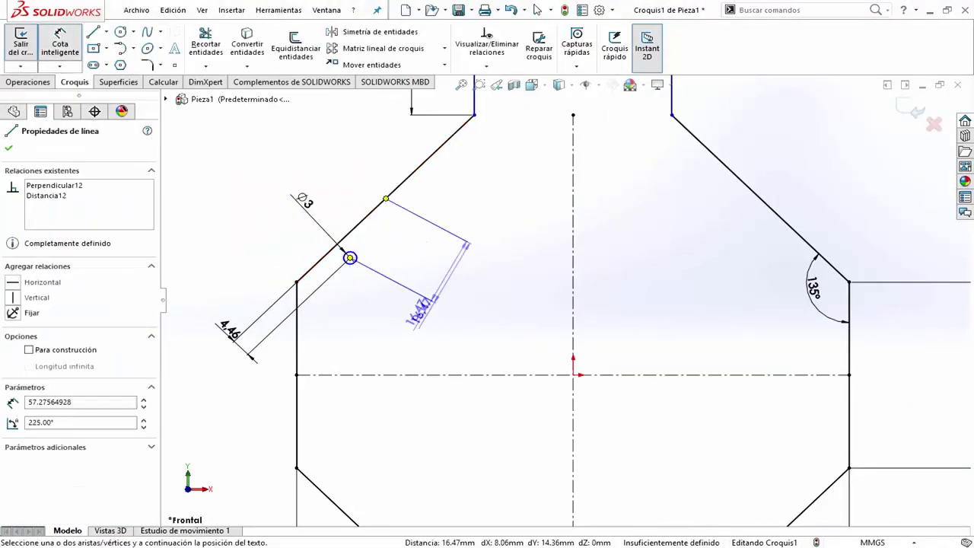
key(Escape)
- Draw a construction guide line from the slanted edge into the plate
click(105, 31)
click(122, 46)
click(386, 199)
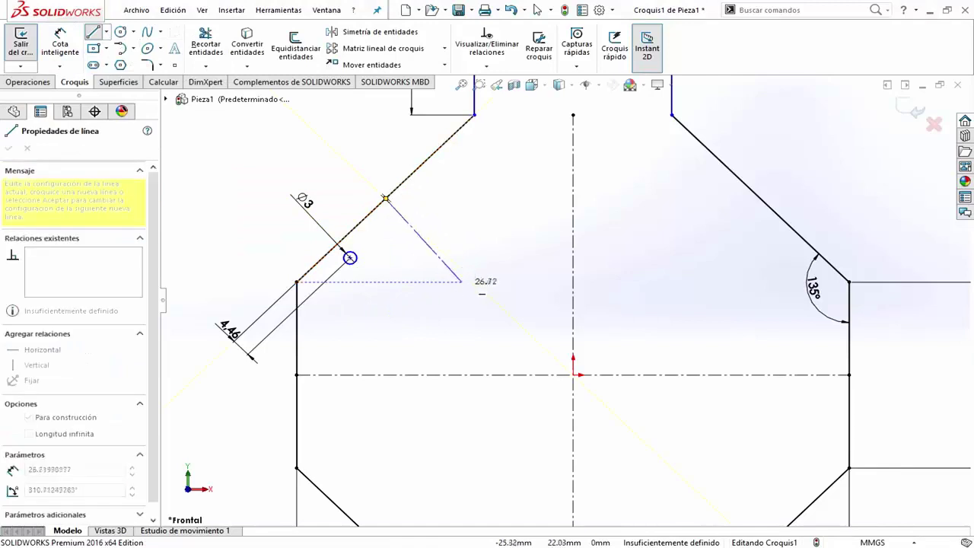
click(474, 282)
key(Escape)
- Dimension the circle's centre 14 mm from the construction guide line
click(60, 42)
click(349, 257)
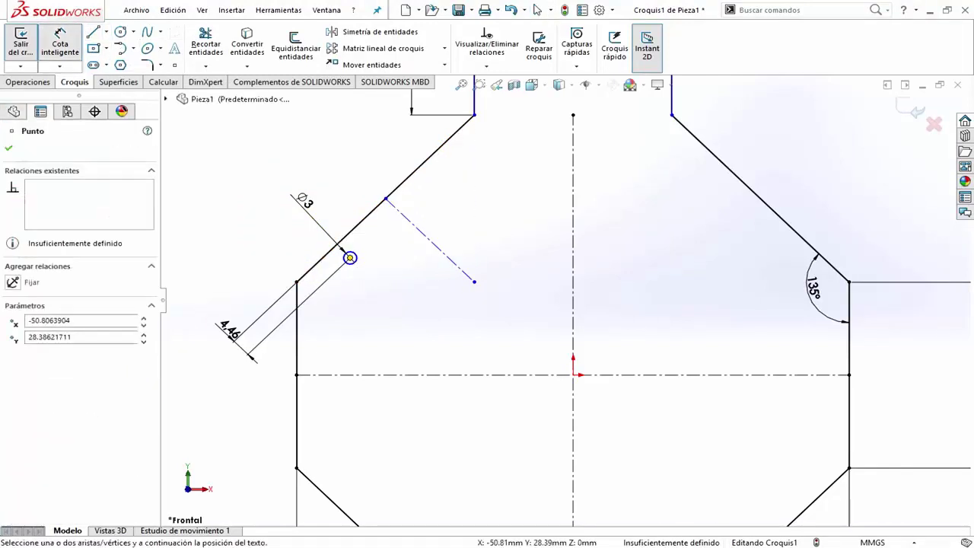
click(430, 239)
click(426, 304)
text(14)
key(Return)
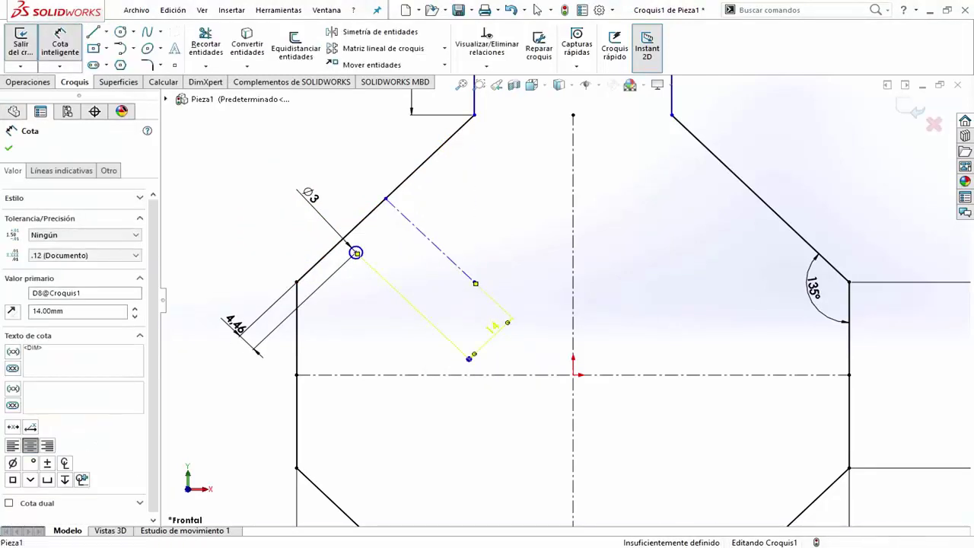
key(Escape)
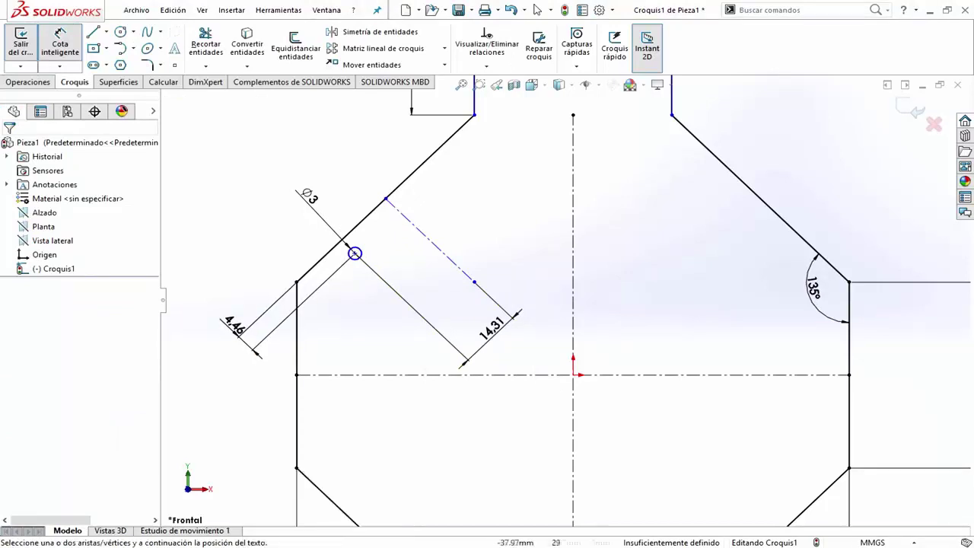
click(373, 32)
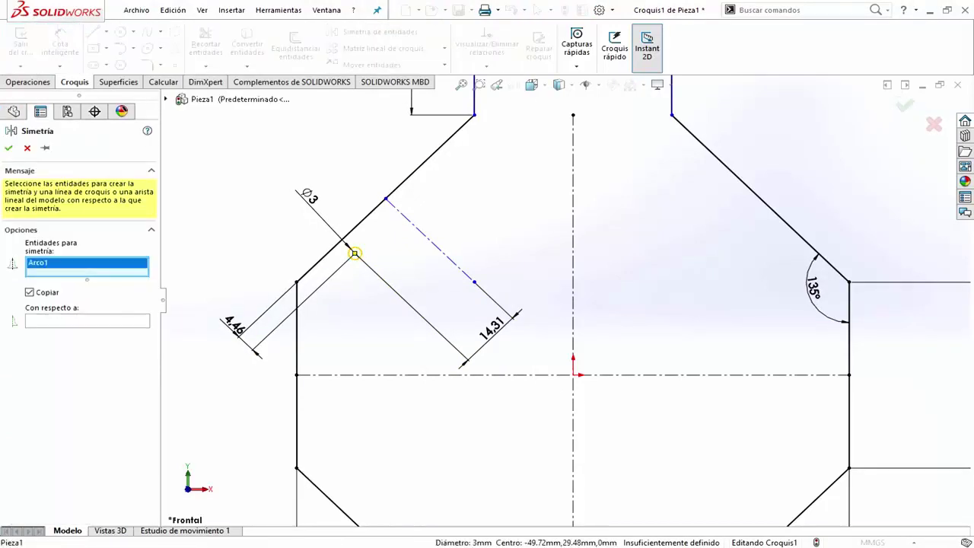
- Mirror the hole across the guide, then about the horizontal and vertical centerlines to the left and right edges
click(430, 241)
right_click(354, 254)
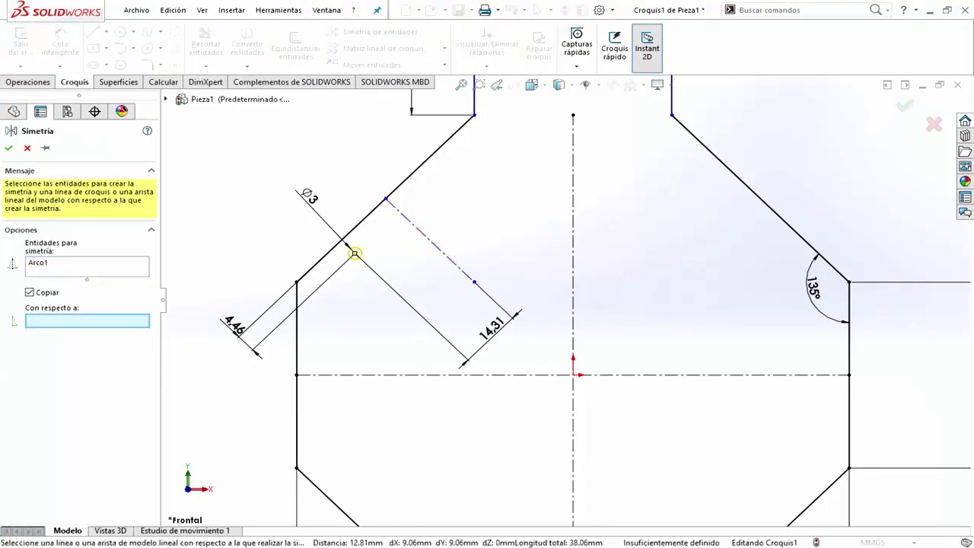
key(Return)
key(Return)
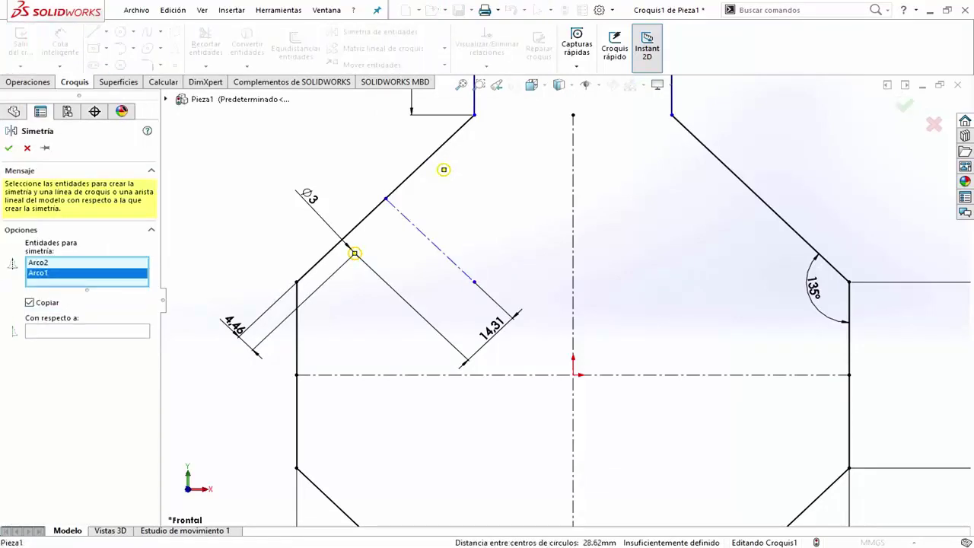
click(564, 374)
scroll(563, 302, up, 3)
key(Return)
scroll(498, 458, down, 3)
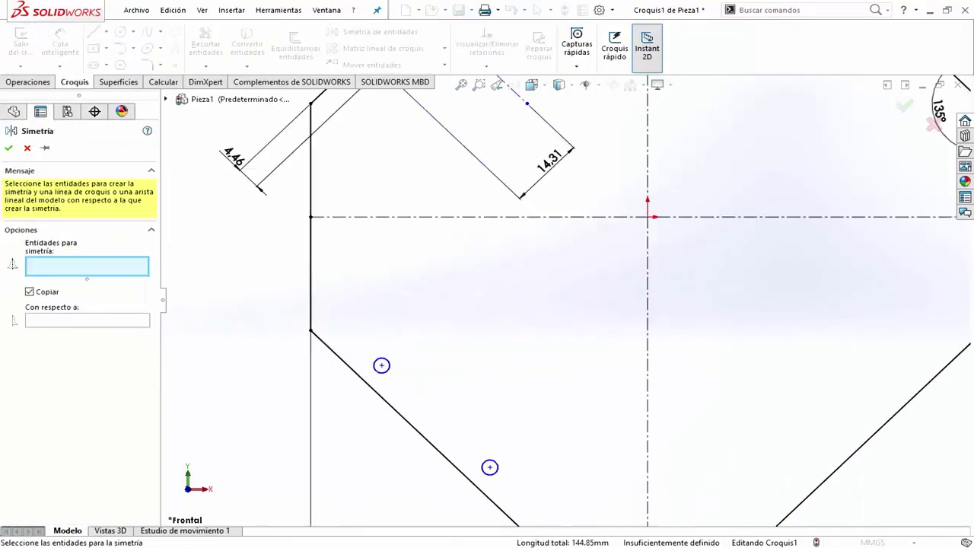
click(489, 466)
scroll(564, 298, up, 3)
click(612, 304)
key(Return)
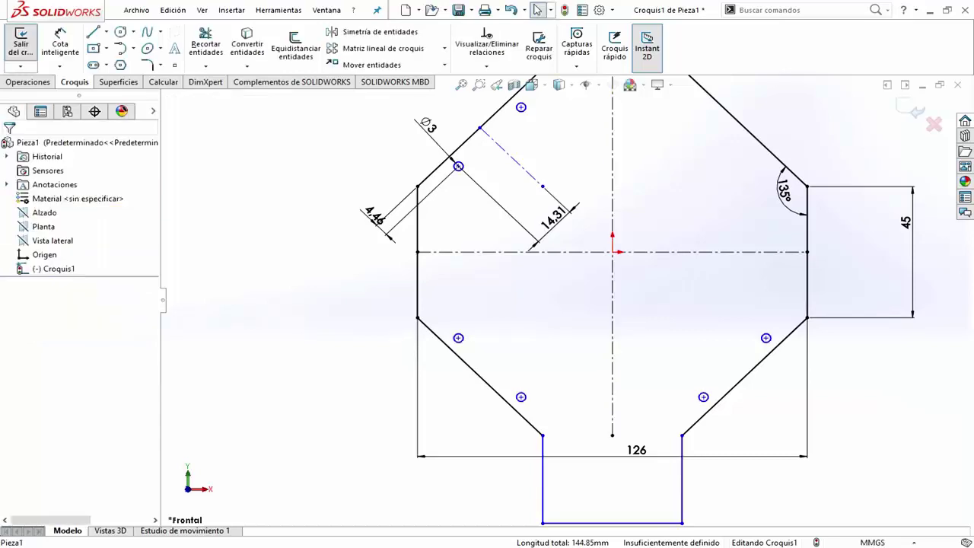
key(Return)
- Mirror the lower-right holes about the horizontal centerline to the upper-right edge and exit the sketch
click(766, 337)
click(703, 396)
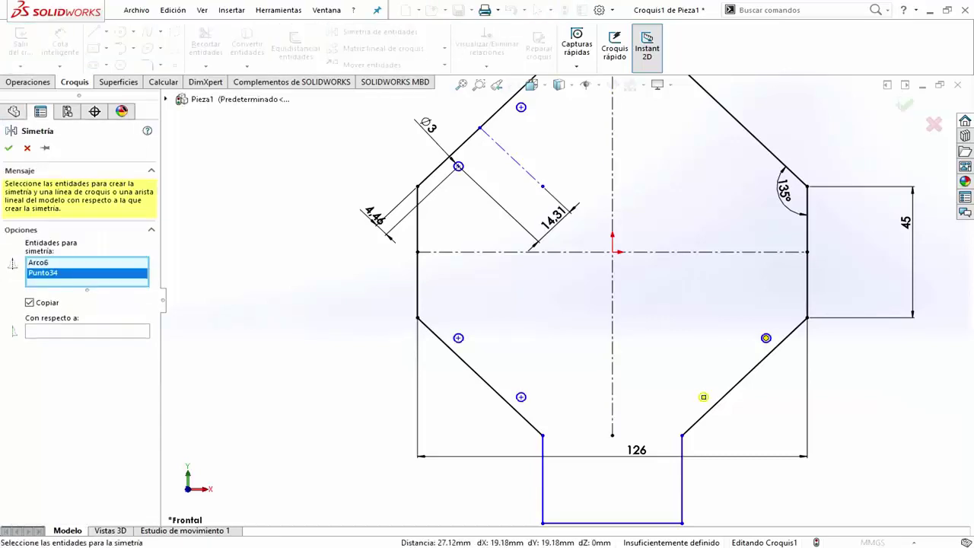
scroll(831, 348, down, 3)
click(87, 320)
scroll(613, 305, up, 3)
click(487, 251)
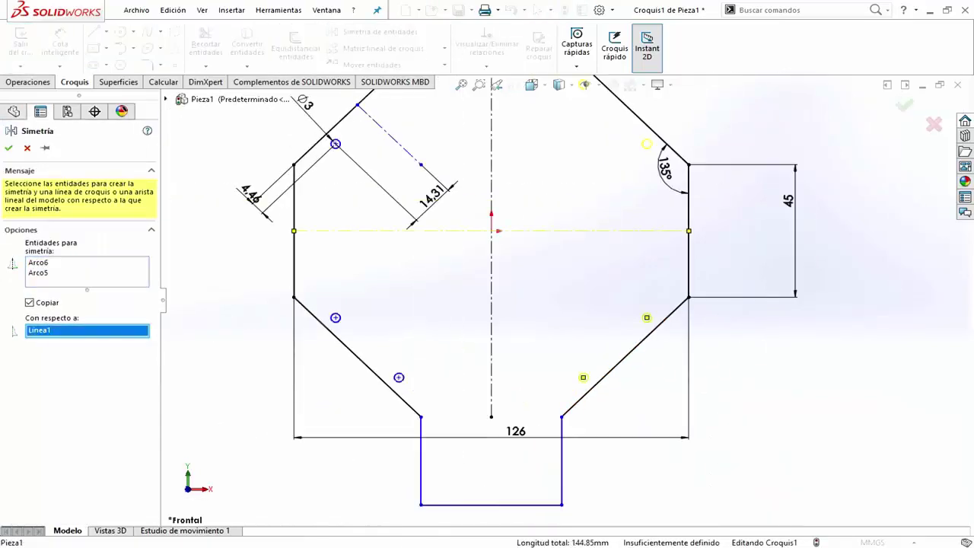
key(Return)
key(f)
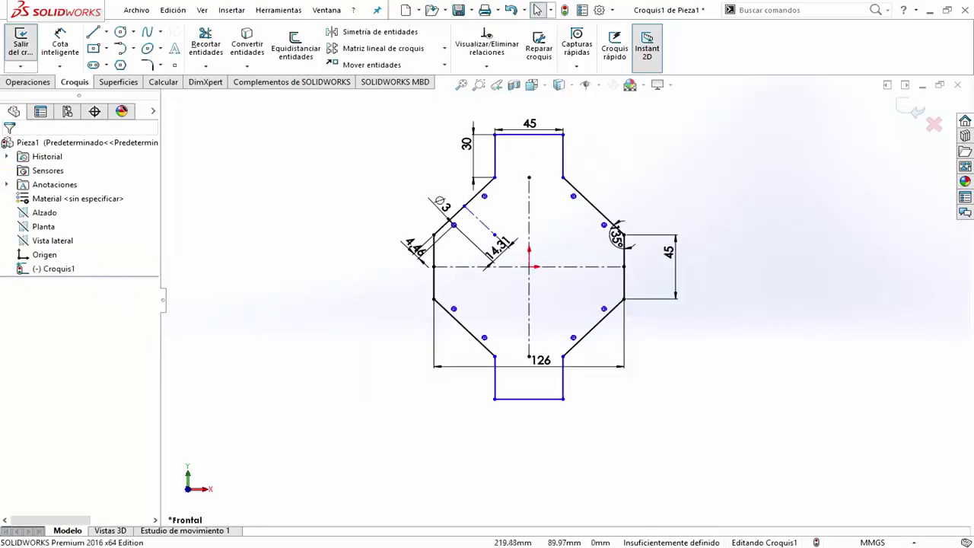
key(ctrl+b)
- Extrude the holed octagonal sketch into the solid plate
scroll(528, 266, up, 2)
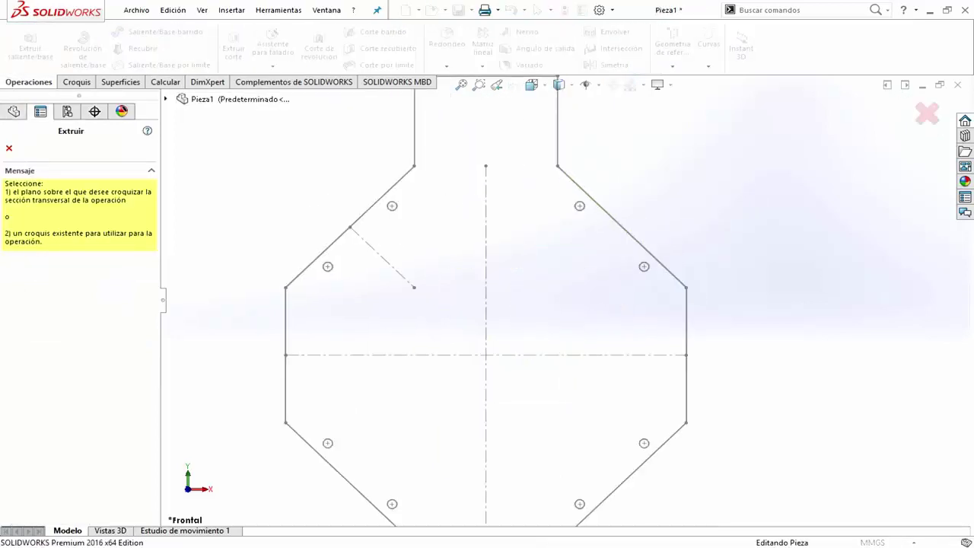
click(613, 237)
key(Return)
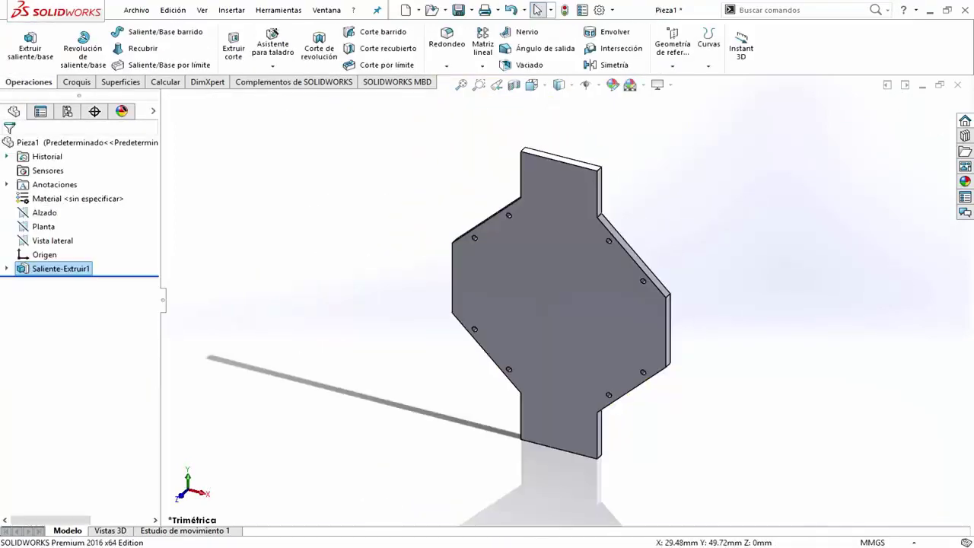
- Start a 3 mm fillet and select the plate's near-side vertical corner edges
click(447, 45)
click(544, 203)
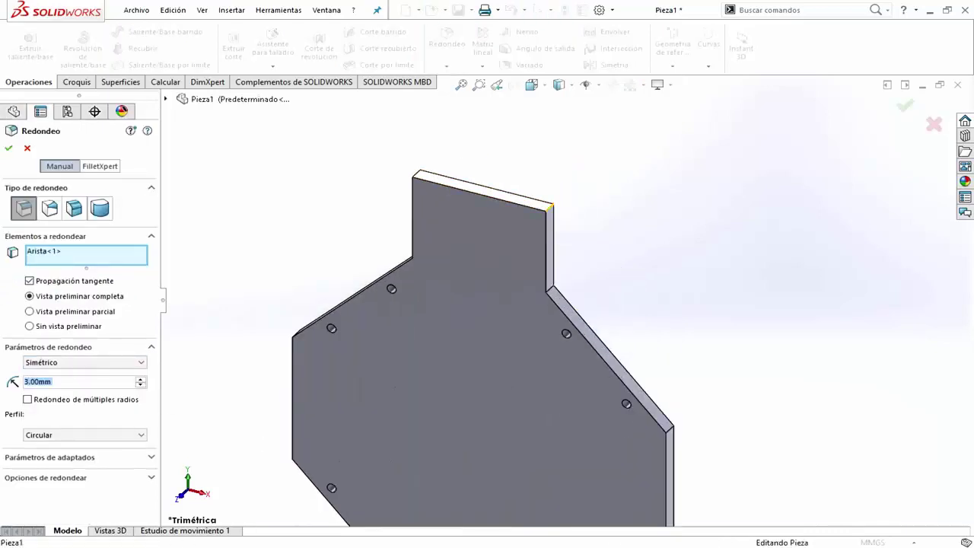
click(549, 244)
key(Delete)
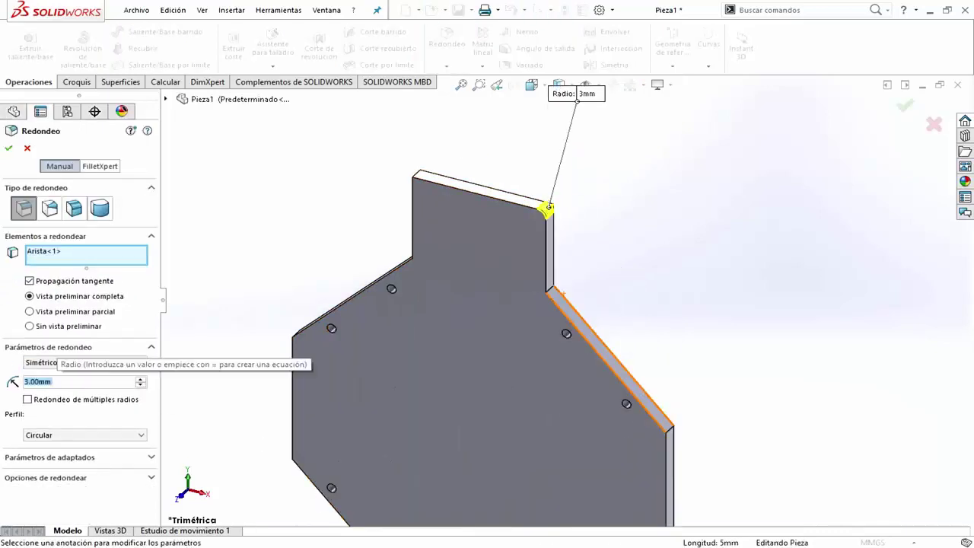
click(550, 207)
click(551, 292)
scroll(551, 293, up, 3)
click(543, 301)
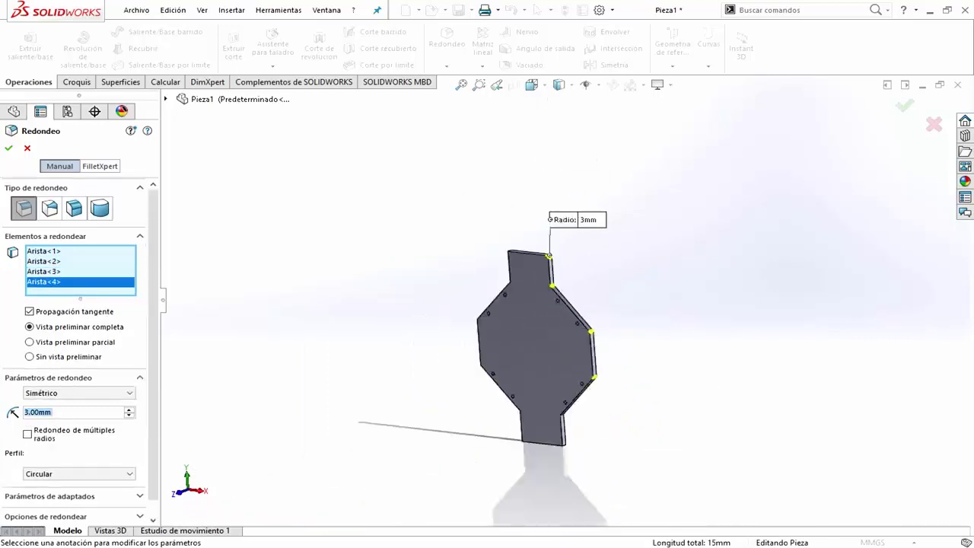
scroll(543, 301, down, 5)
click(556, 373)
click(556, 373)
- Rotate the plate, add the far-side corner edges, and apply the 3 mm fillet
middle_drag(555, 373, 457, 320)
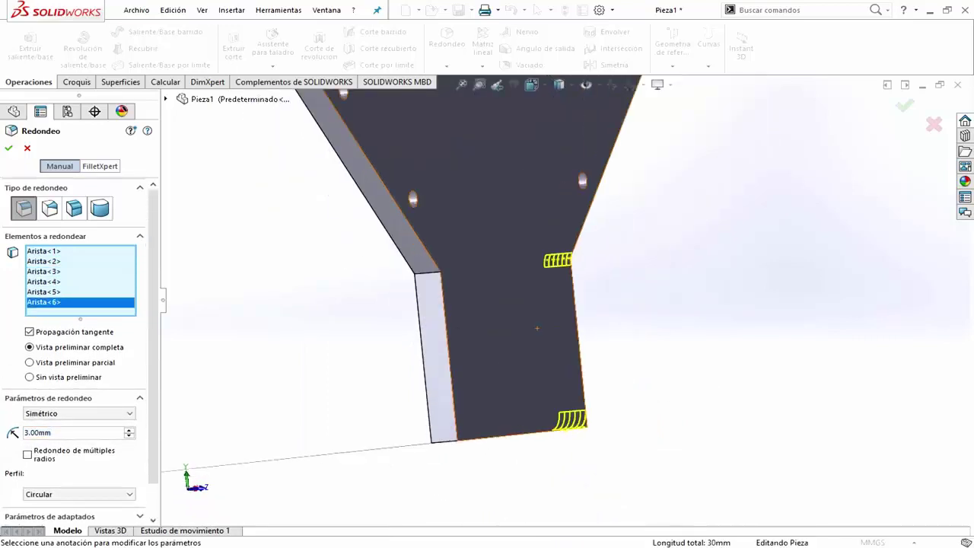
click(426, 358)
click(487, 327)
scroll(518, 289, down, 2)
click(487, 278)
scroll(487, 278, up, 2)
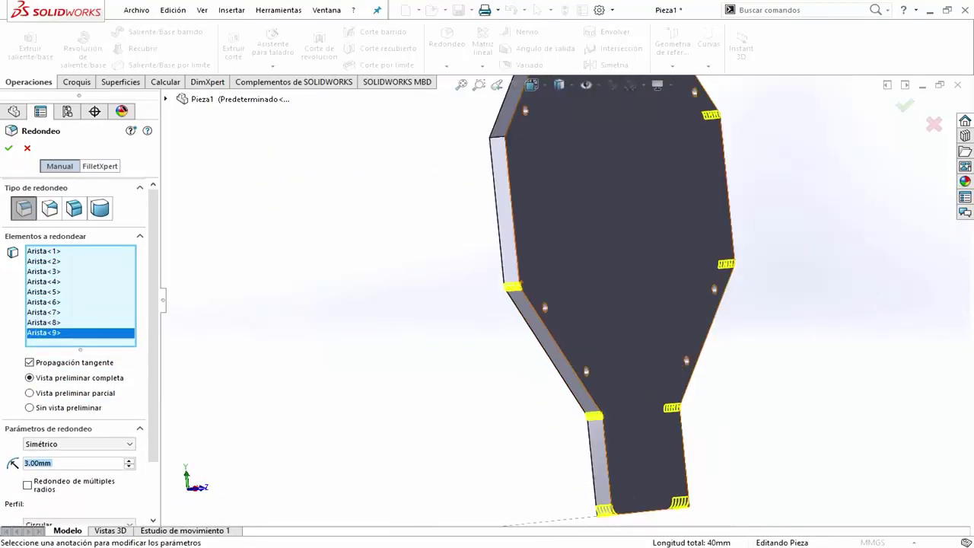
scroll(593, 115, down, 2)
scroll(594, 115, up, 2)
click(613, 142)
scroll(622, 146, down, 3)
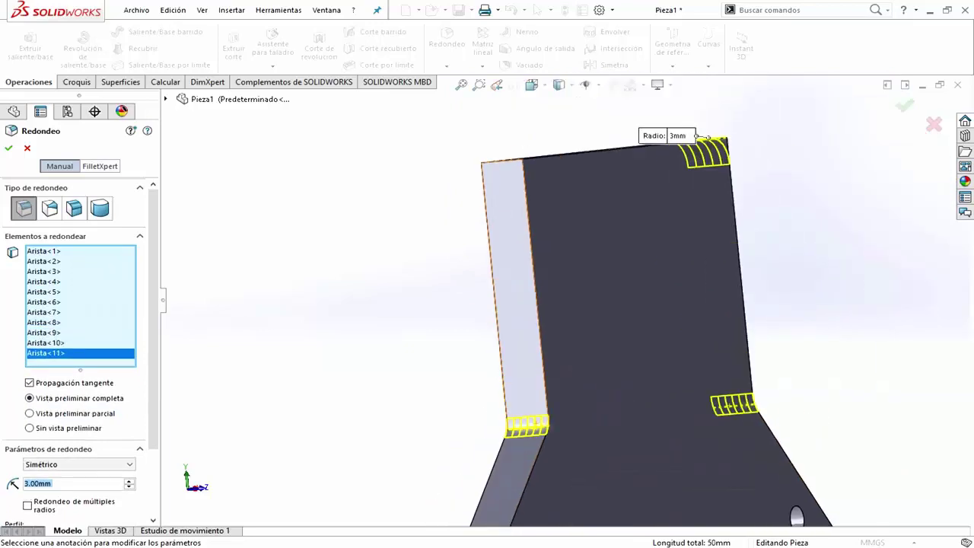
scroll(631, 190, up, 2)
click(904, 105)
key(ctrl+1)
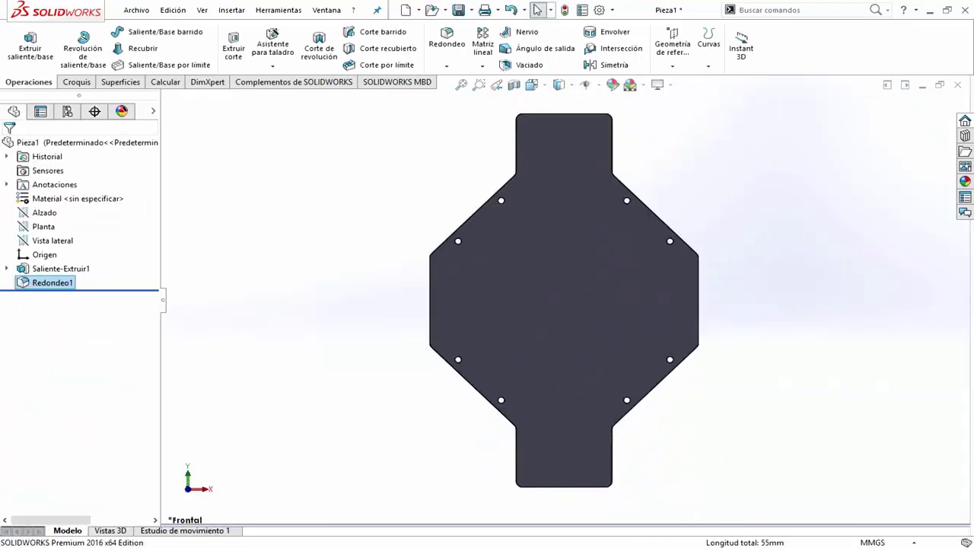
- Start a sketch on the plate's front face with a Ø10 circle at the origin
click(670, 228)
click(689, 217)
click(120, 31)
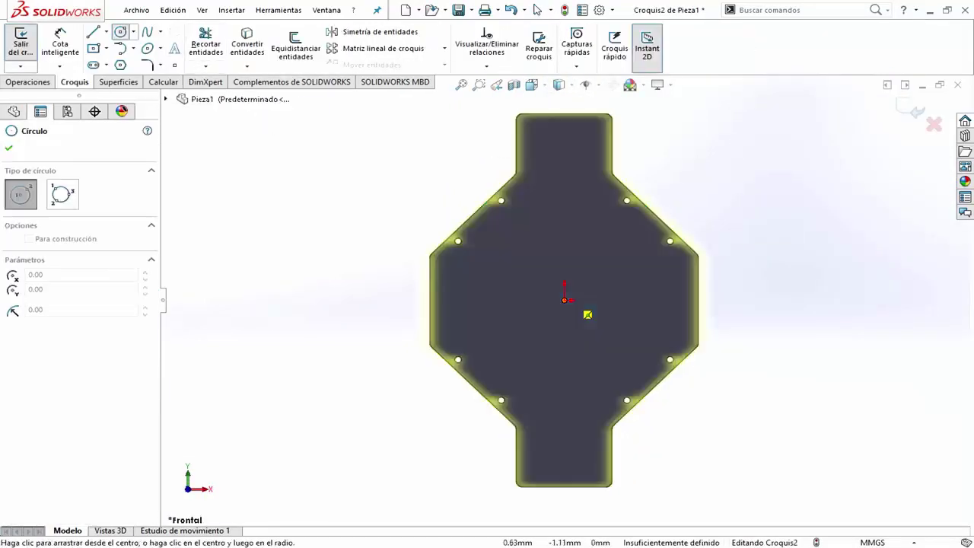
drag(563, 299, 588, 299)
click(587, 301)
click(820, 301)
text(10)
key(Return)
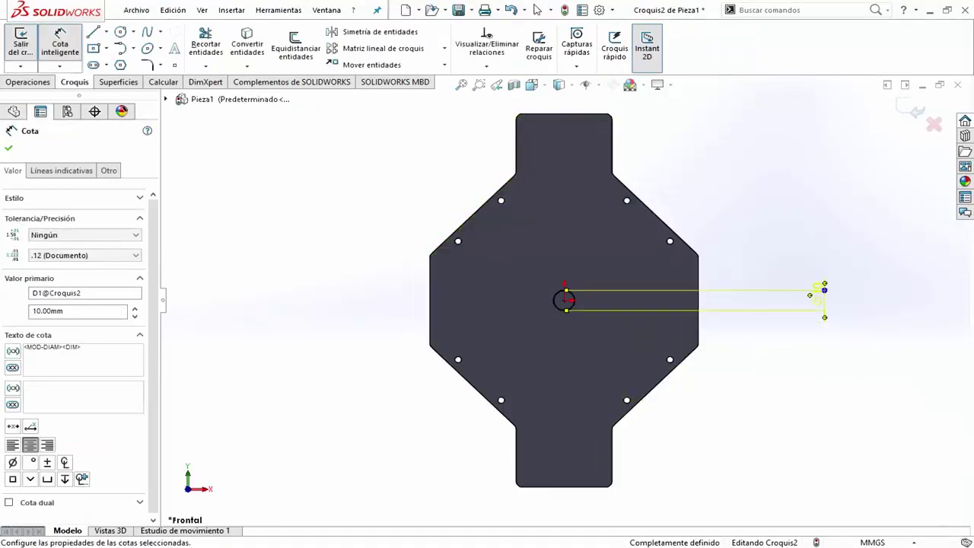
click(537, 9)
- Draw a straight slot above the centre circle
click(27, 82)
click(76, 82)
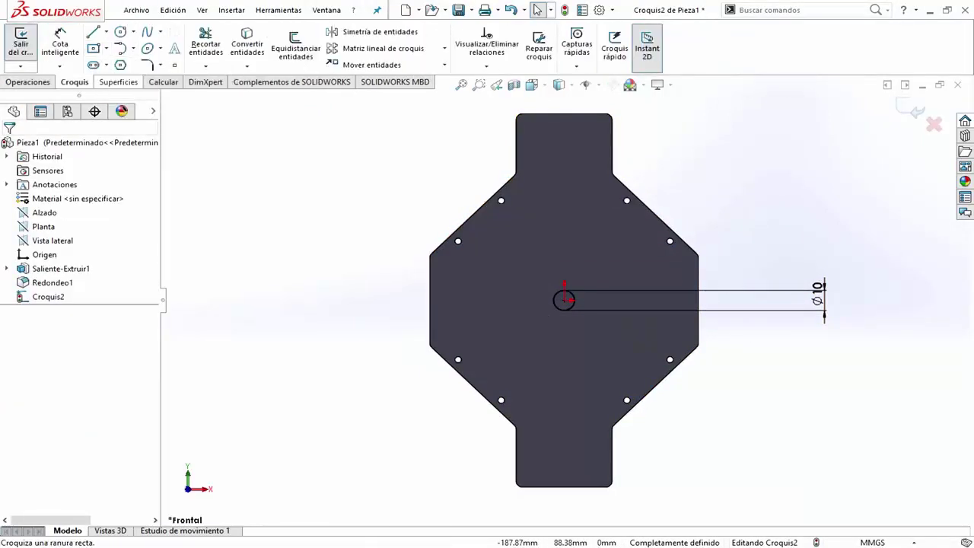
click(93, 65)
scroll(566, 244, up, 3)
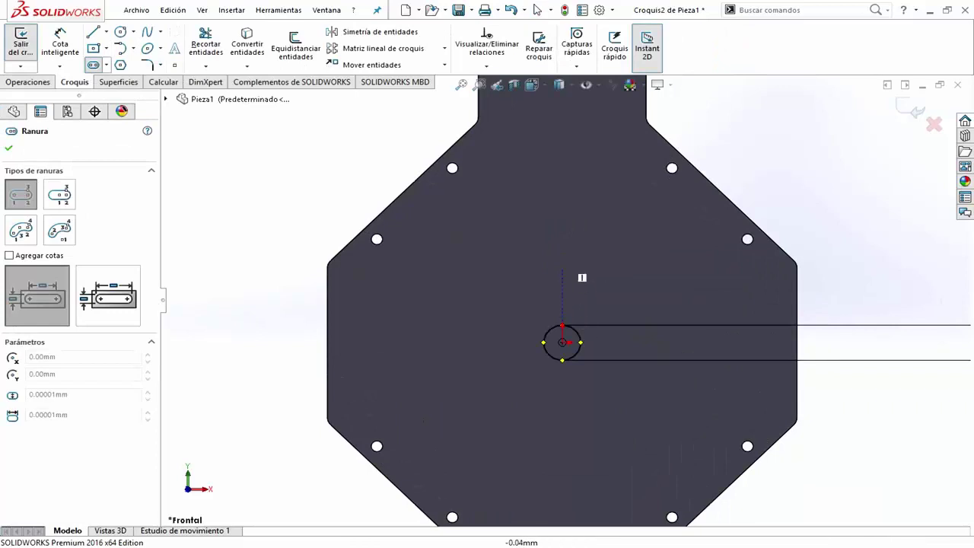
key(Escape)
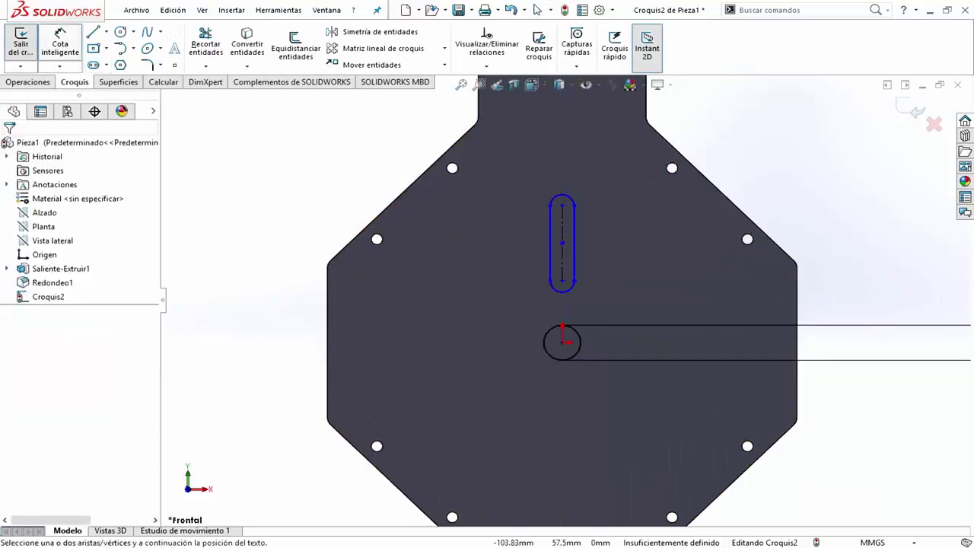
- Dimension the slot 11 mm from the centre circle with a 30 mm length
click(60, 43)
click(559, 304)
click(559, 342)
click(512, 323)
key(Escape)
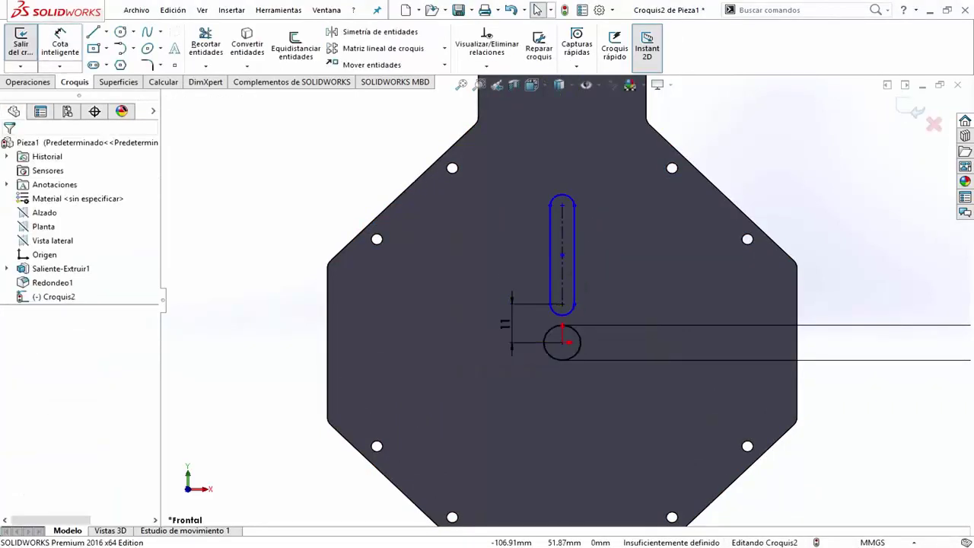
click(562, 196)
click(624, 263)
text(30)
key(Return)
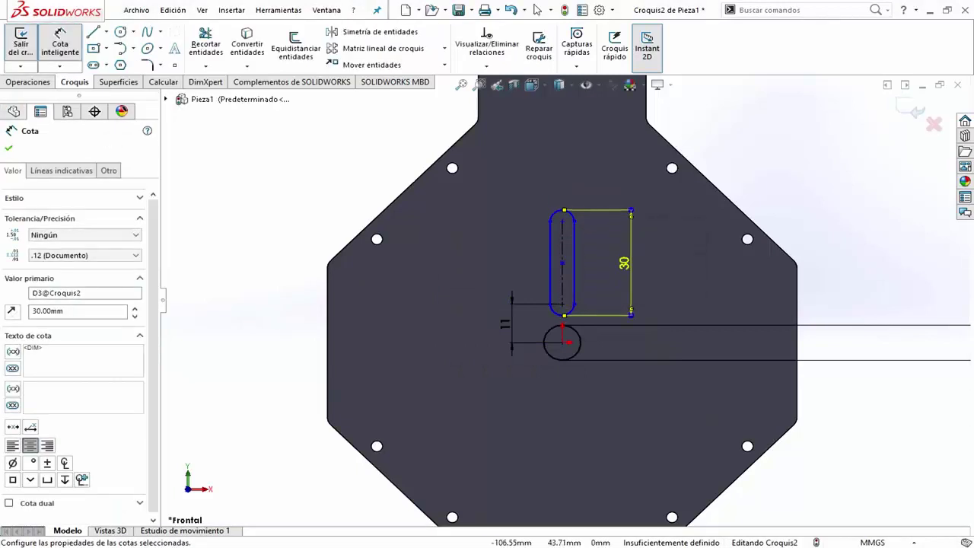
key(Escape)
- Circular-pattern the slot into eight instances around the centre
click(444, 48)
click(392, 78)
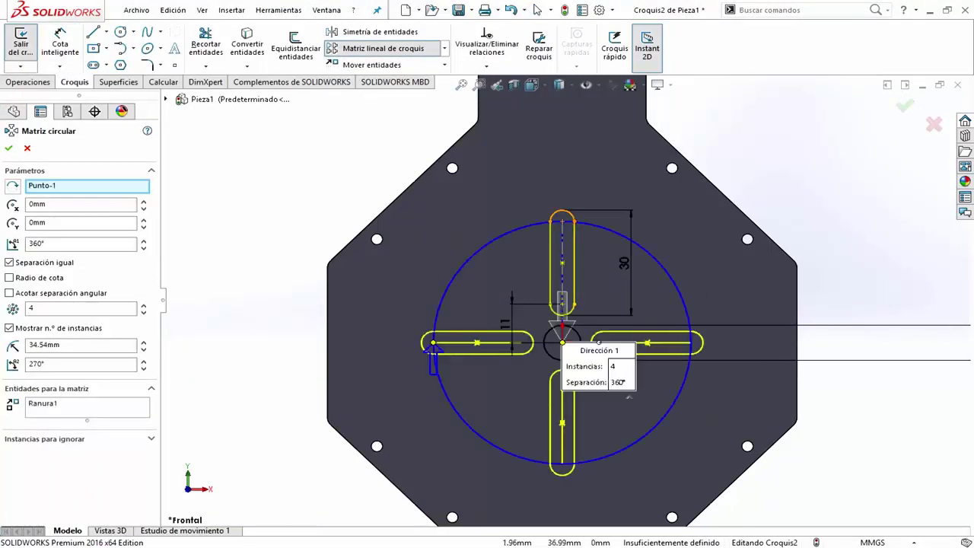
key(Return)
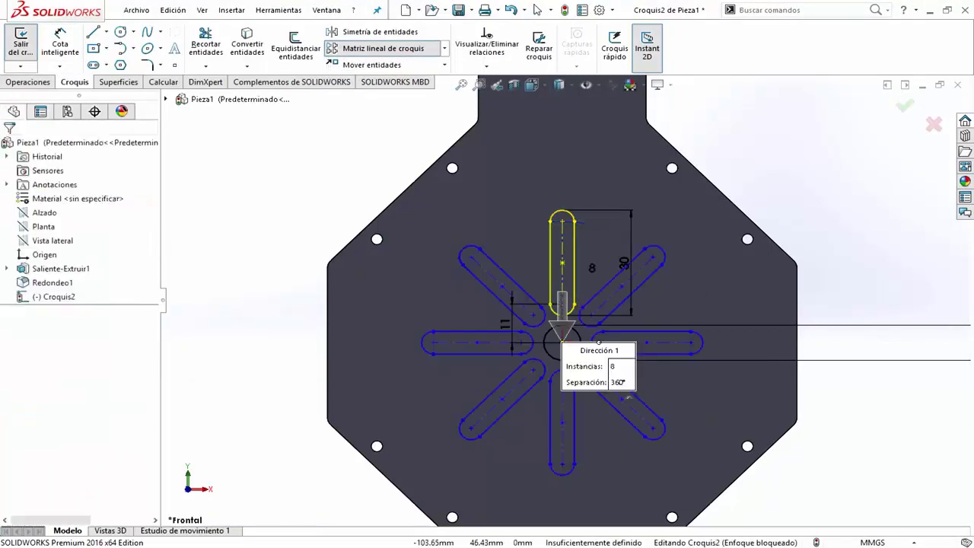
click(27, 82)
- Cut the slot sketch Through All to make the centre hole and slots
click(233, 46)
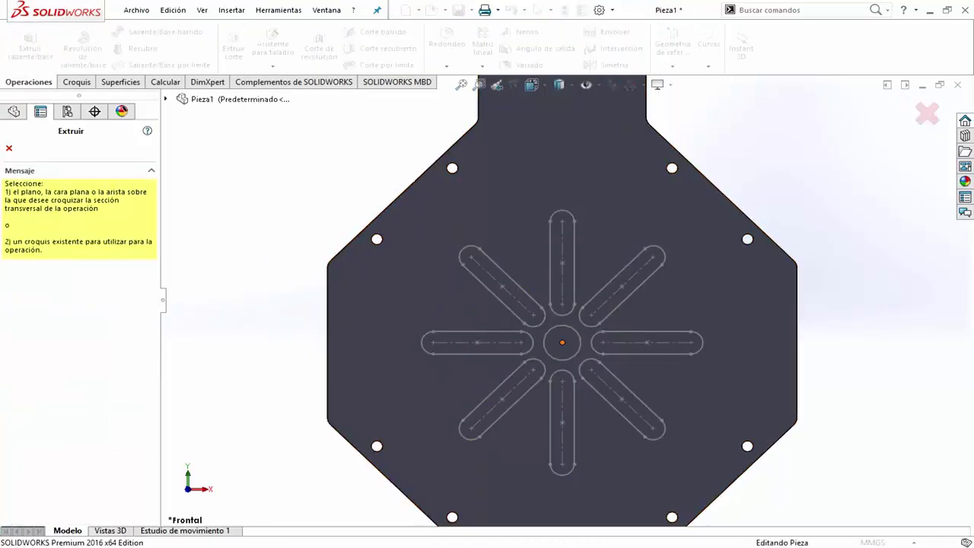
click(561, 343)
click(42, 244)
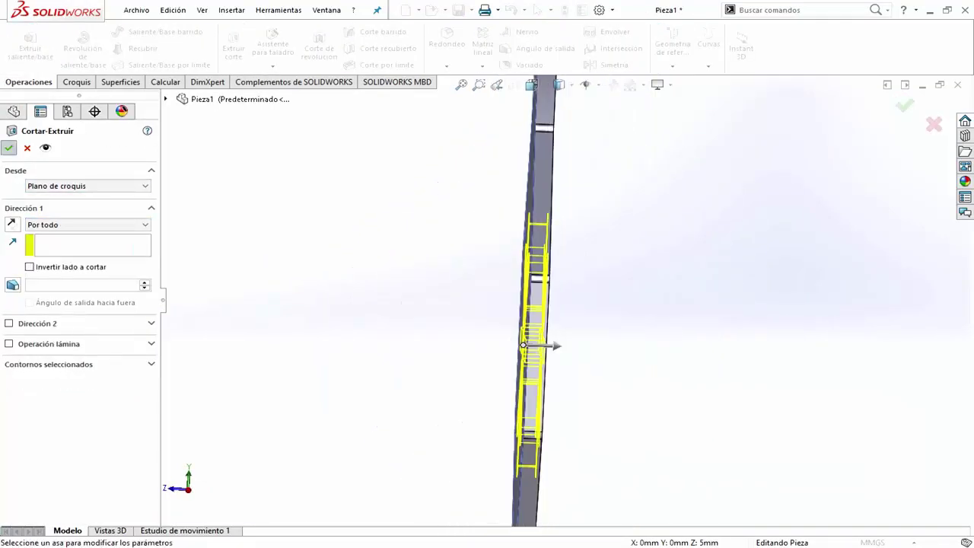
key(Return)
- Switch to isometric view, then begin a sketch on the new part's Top plane
click(533, 84)
click(609, 120)
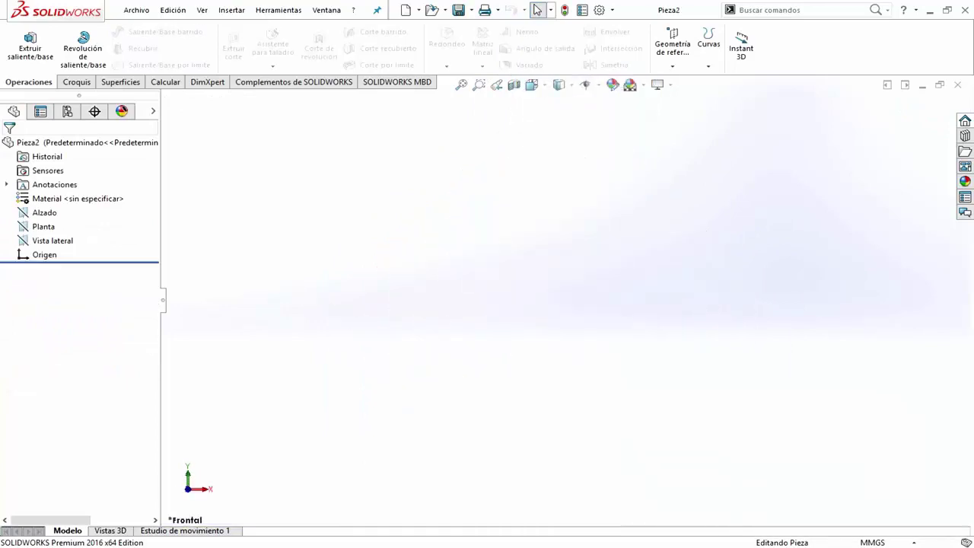
click(44, 213)
click(53, 198)
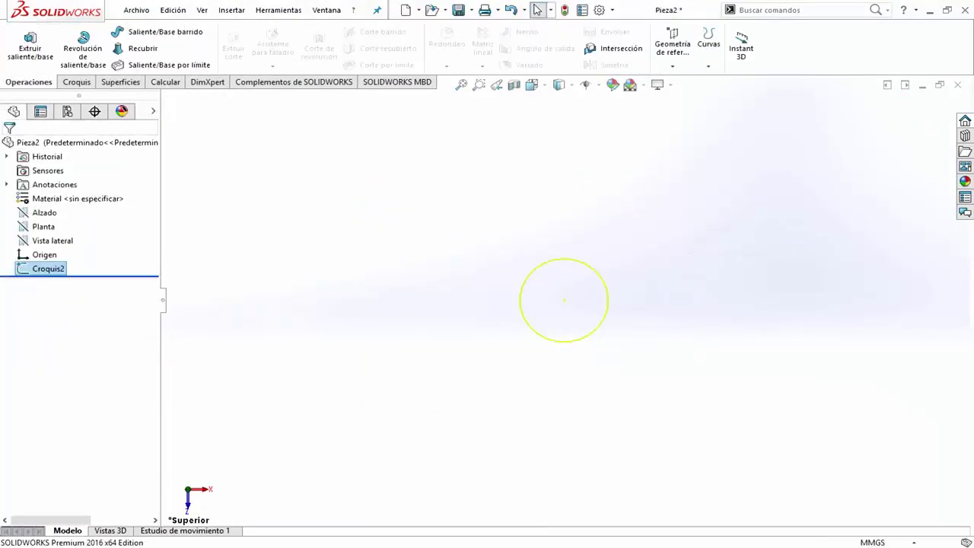
- Extrude the circle 20 mm and sketch a 10 mm circle on the cylinder's top face
text(20)
key(Return)
key(Return)
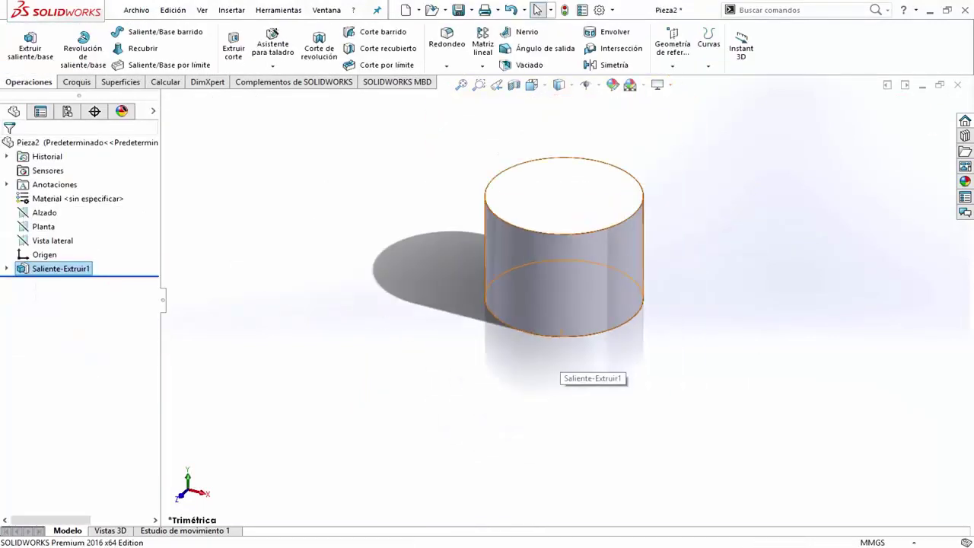
click(569, 191)
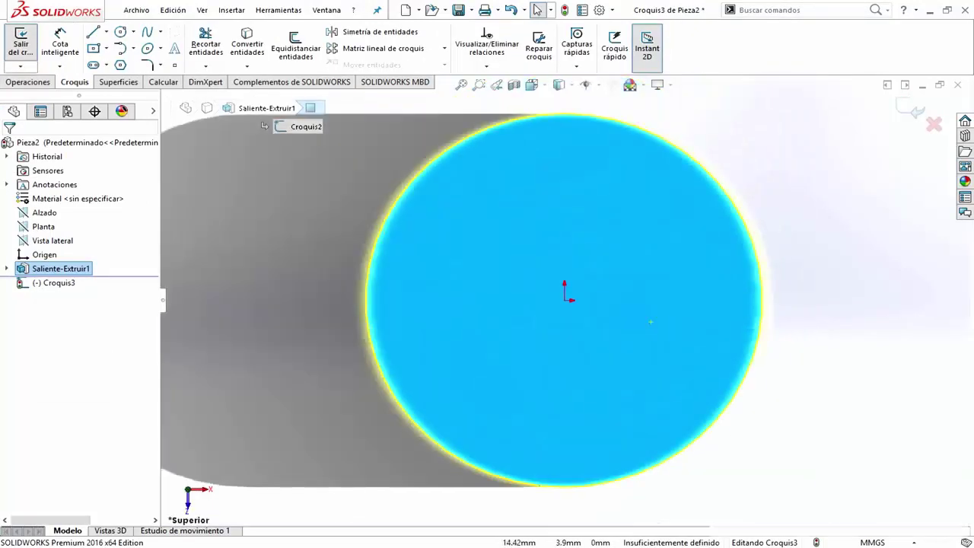
click(119, 32)
click(564, 300)
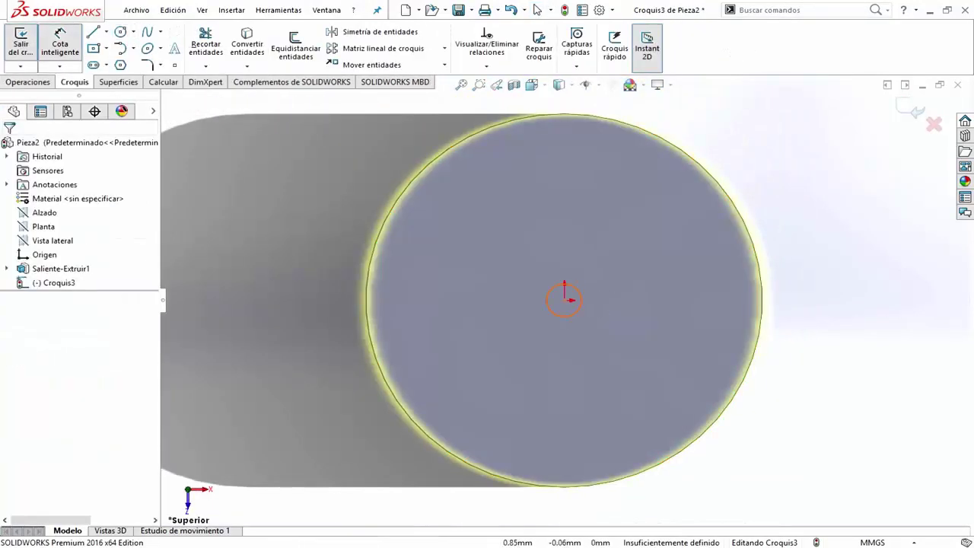
click(60, 42)
click(581, 300)
click(890, 315)
text(10)
key(Return)
key(Escape)
- Extrude the small circle into a 20 mm pin, then select the cylinder's top face in top view
click(28, 82)
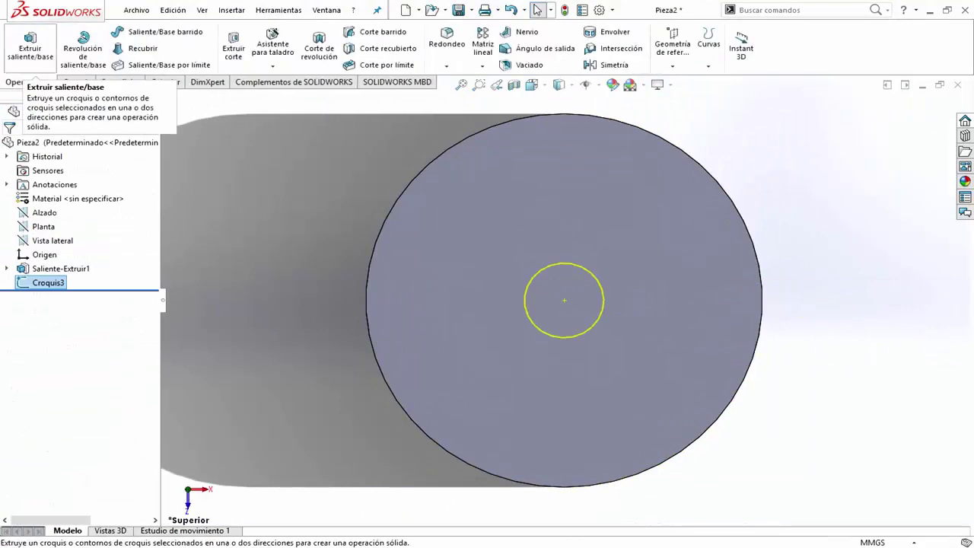
click(31, 46)
key(Return)
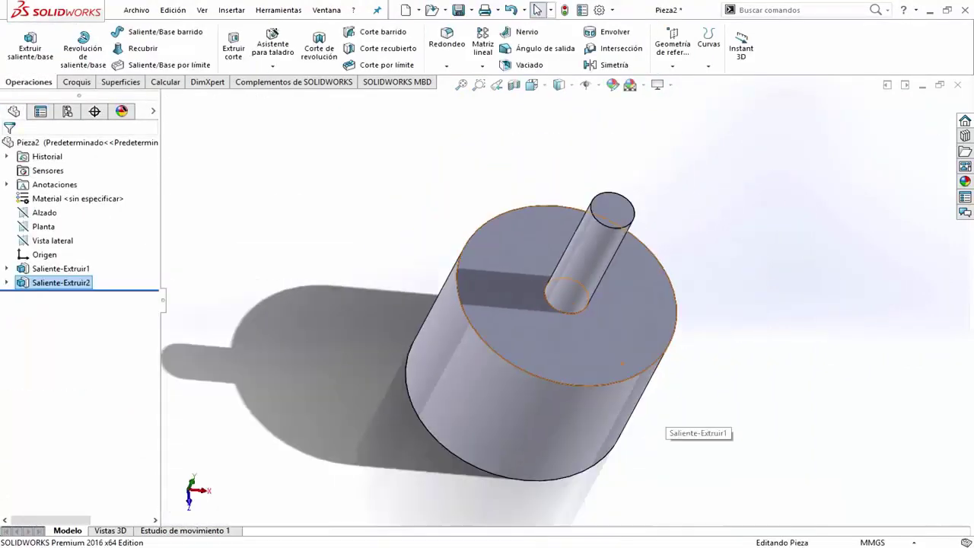
key(ctrl+5)
click(609, 213)
- Start a sketch on the top face with a vertical centreline and a rim-to-pin line
click(624, 186)
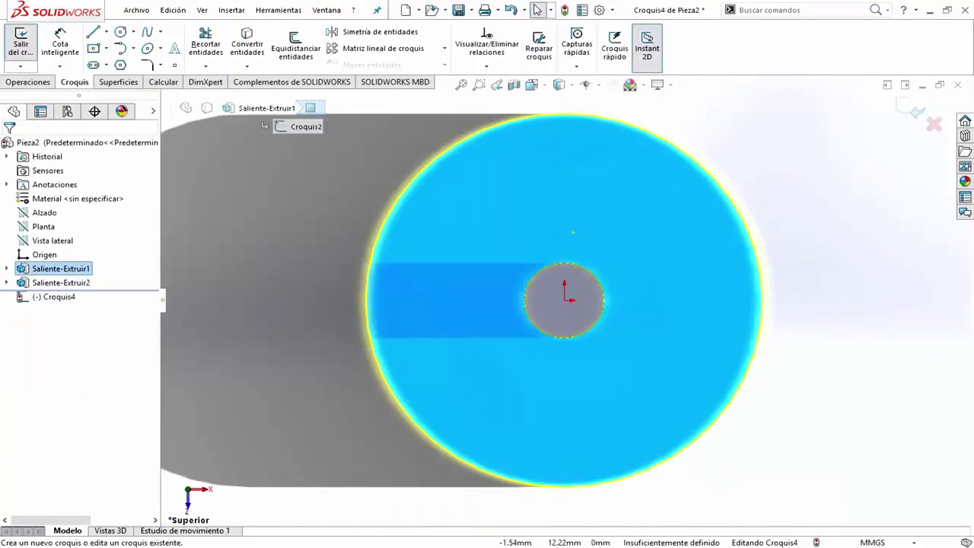
click(93, 32)
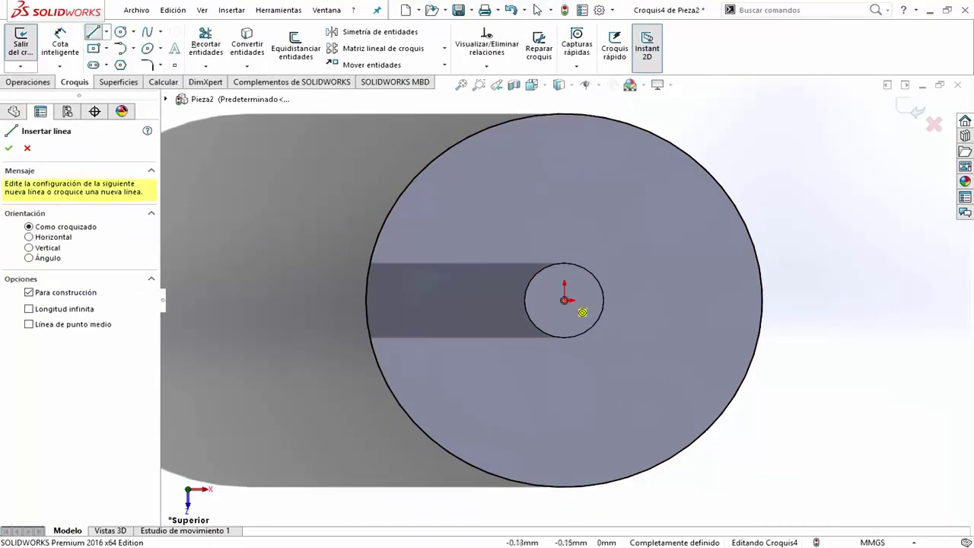
drag(563, 114, 564, 485)
key(Escape)
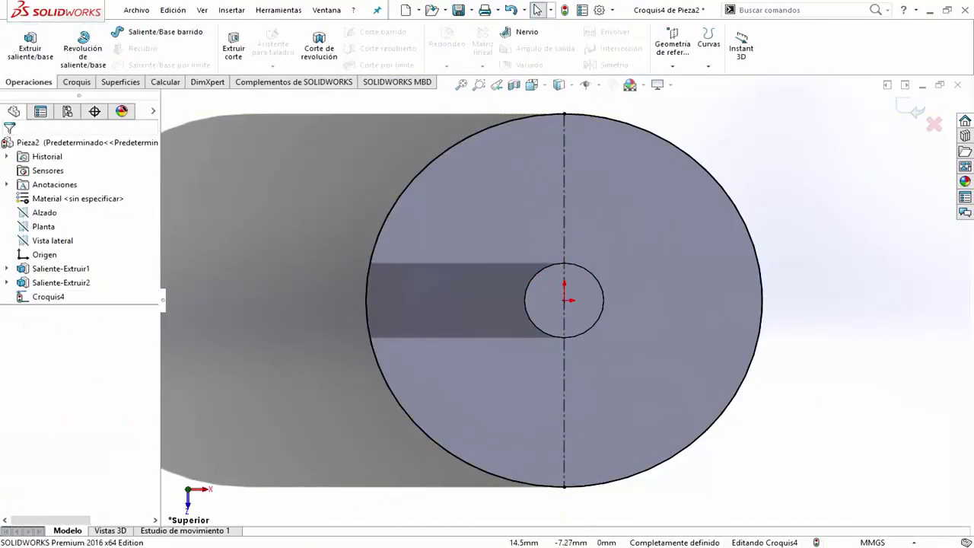
click(93, 32)
mouse_move(563, 114)
mouse_down()
mouse_move(562, 297)
mouse_move(539, 272)
mouse_up()
key(Escape)
- Dimension the new line 1.5 mm from the centreline
scroll(532, 190, down, 2)
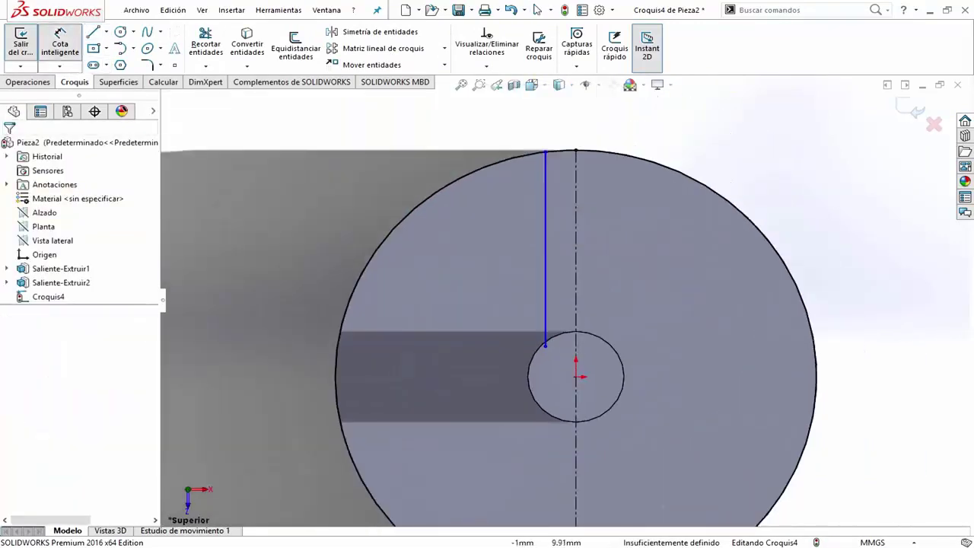
click(60, 42)
click(544, 251)
click(559, 183)
text(1.50mm)
key(Return)
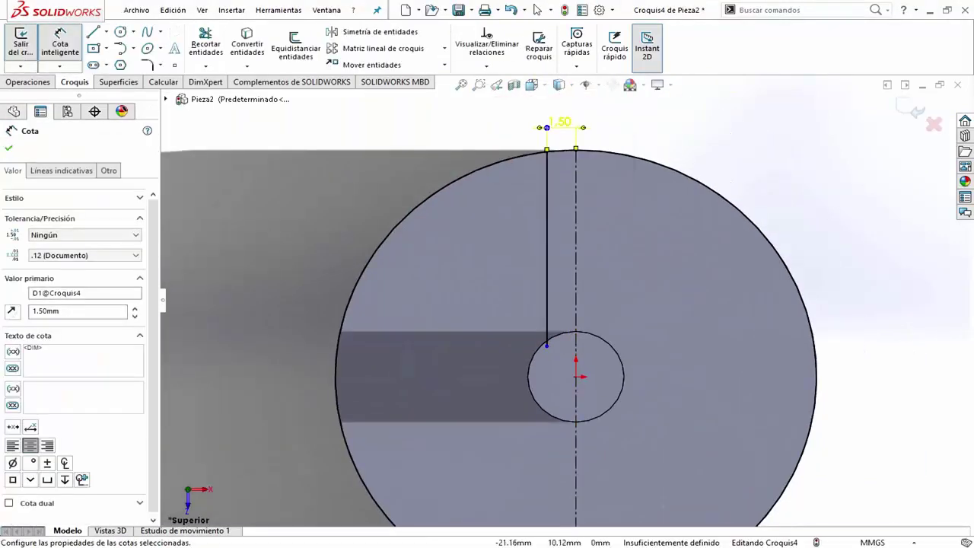
click(8, 147)
- Mirror the offset line across the centreline to form the slot outline
click(373, 31)
click(546, 244)
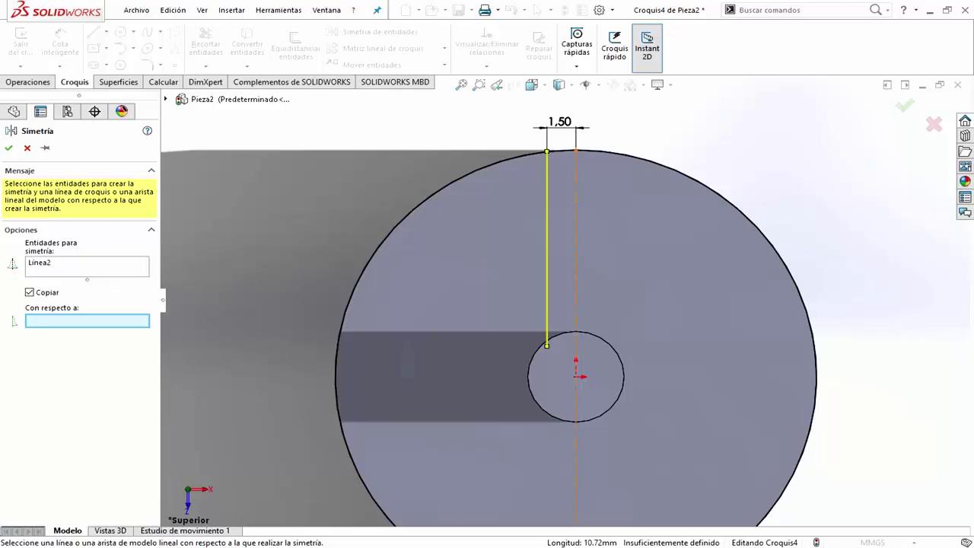
click(8, 148)
scroll(578, 258, down, 3)
scroll(533, 304, up, 3)
scroll(533, 342, down, 3)
click(205, 42)
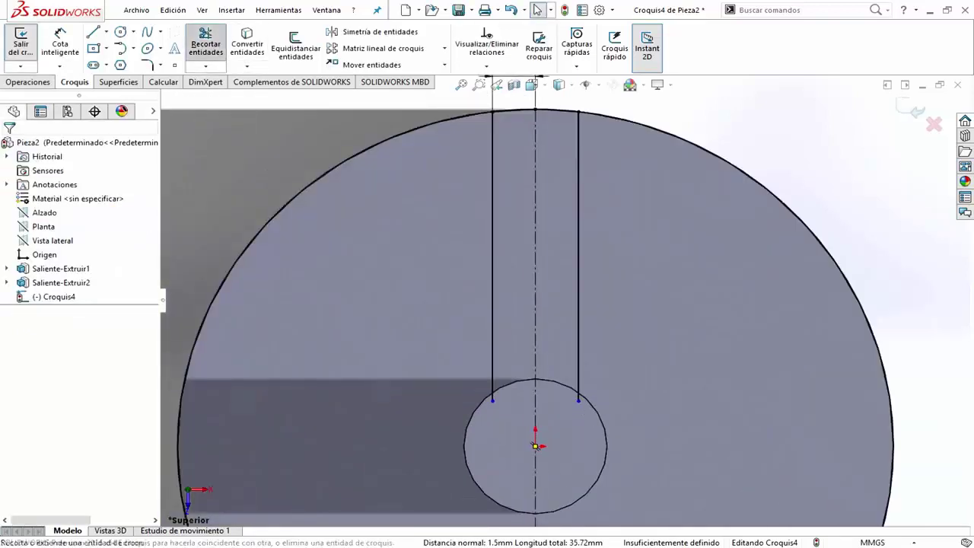
scroll(564, 297, up, 2)
key(Escape)
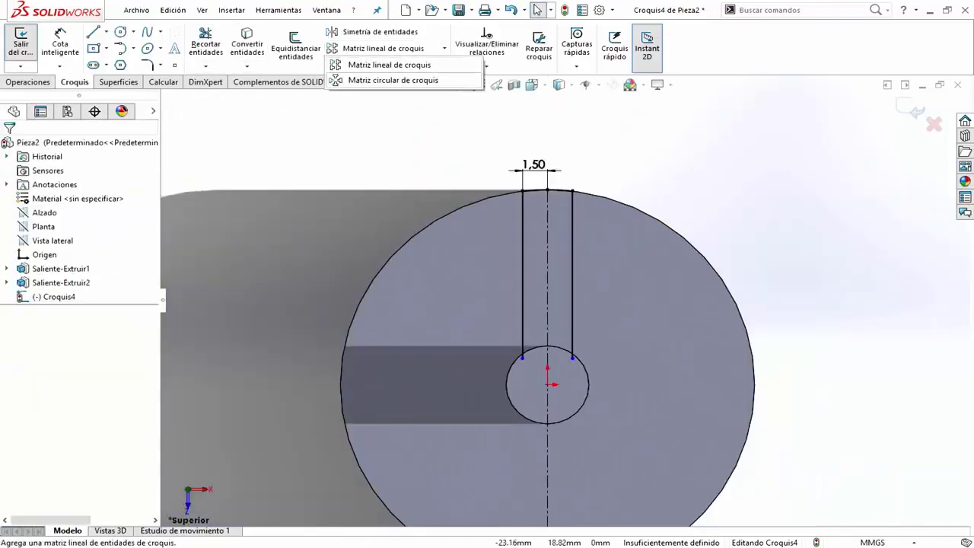
- Circularly pattern the slot outline into four instances over 360° around the hub
click(393, 80)
click(572, 304)
click(522, 343)
scroll(541, 367, up, 2)
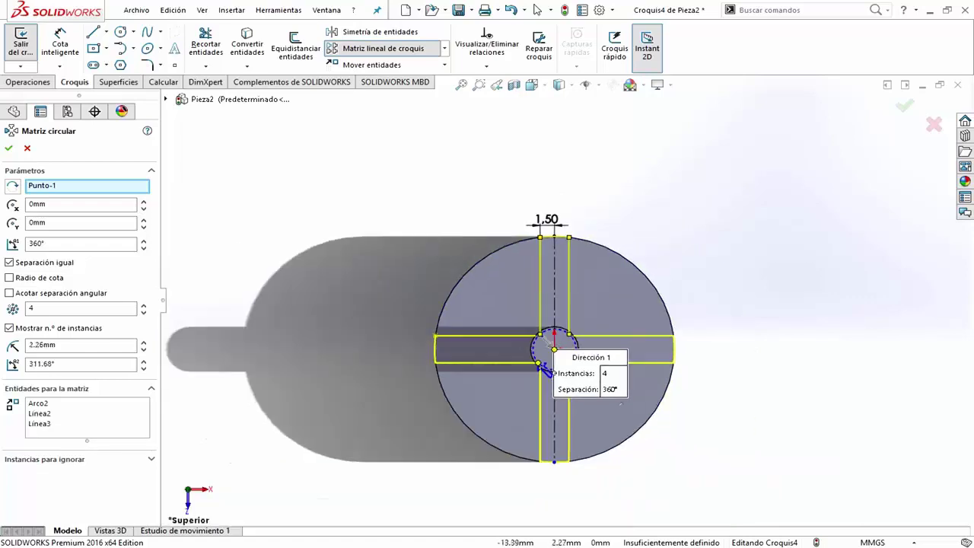
key(Return)
scroll(533, 342, down, 2)
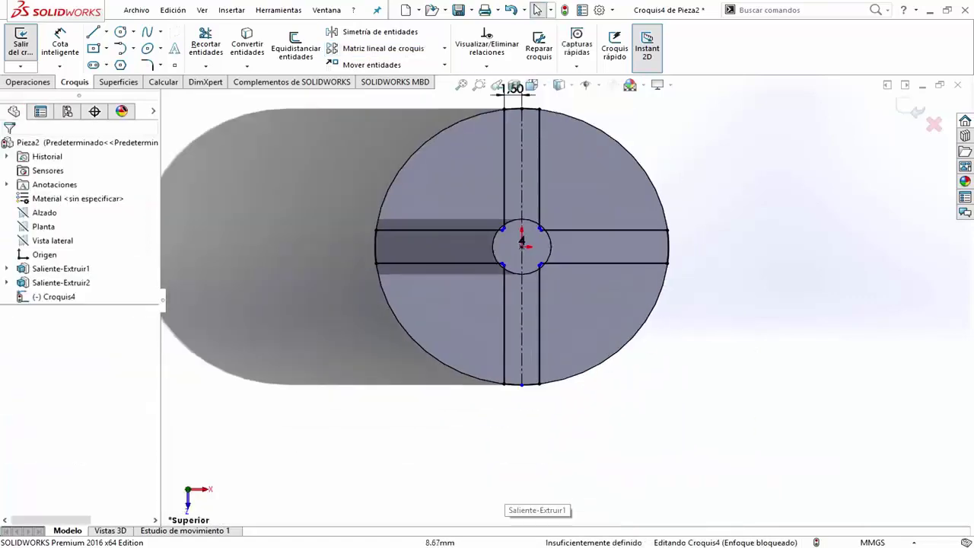
- Exit the sketch and start an Extruded Boss/Base of the cross
click(20, 42)
click(27, 82)
click(20, 45)
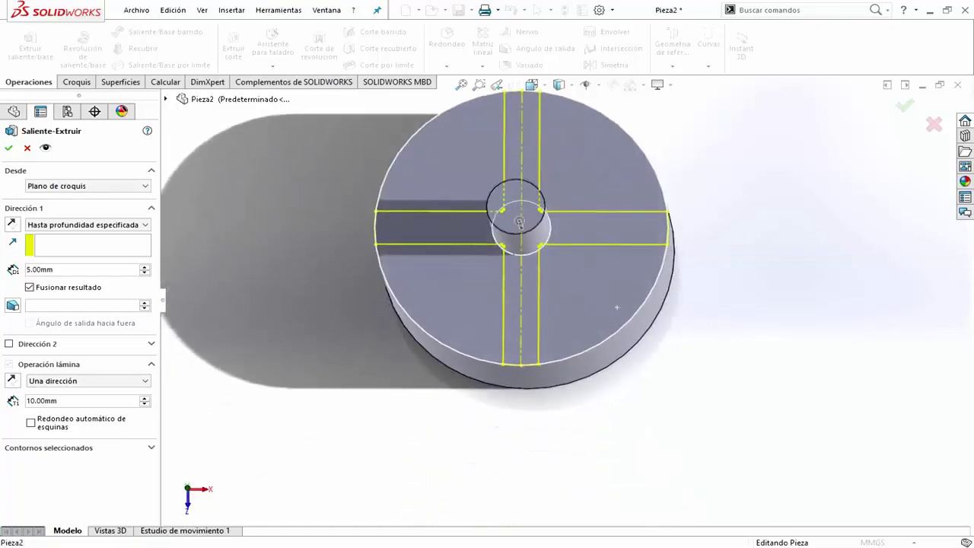
- Try a 16 mm depth, then cancel the extrude and reopen Croquis4 for editing
text(16)
key(Return)
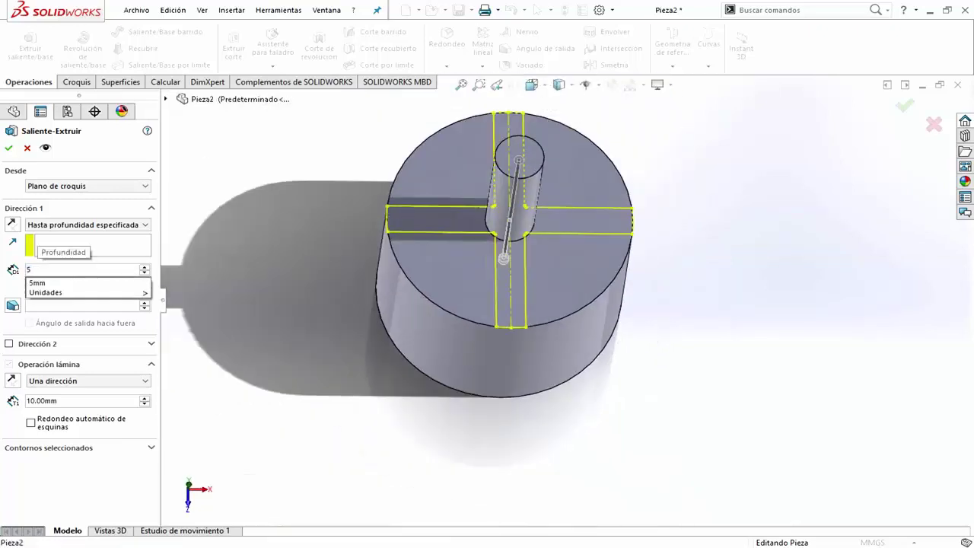
click(9, 148)
click(53, 296)
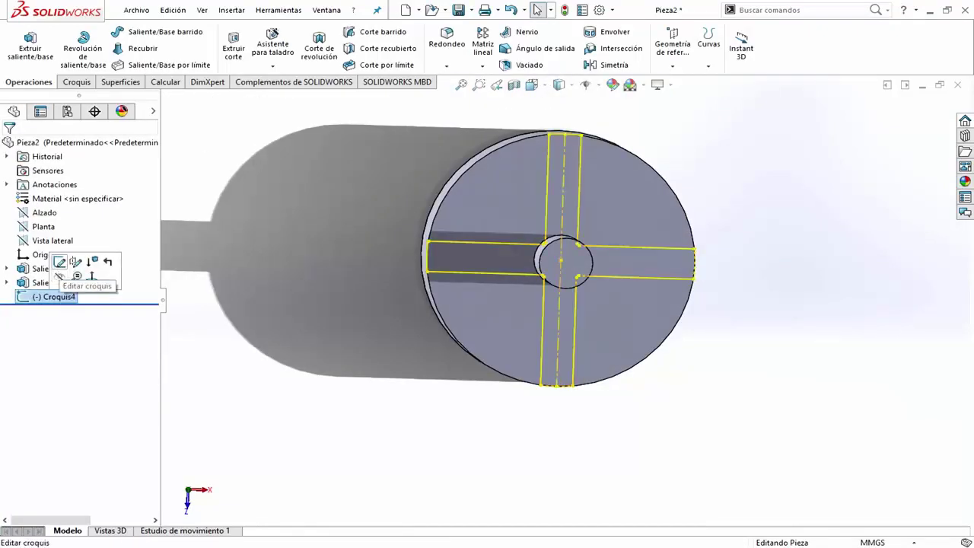
click(72, 263)
- Trim the overlapping strip lines and leftover arc inside the hub circle
click(205, 44)
scroll(569, 244, down, 5)
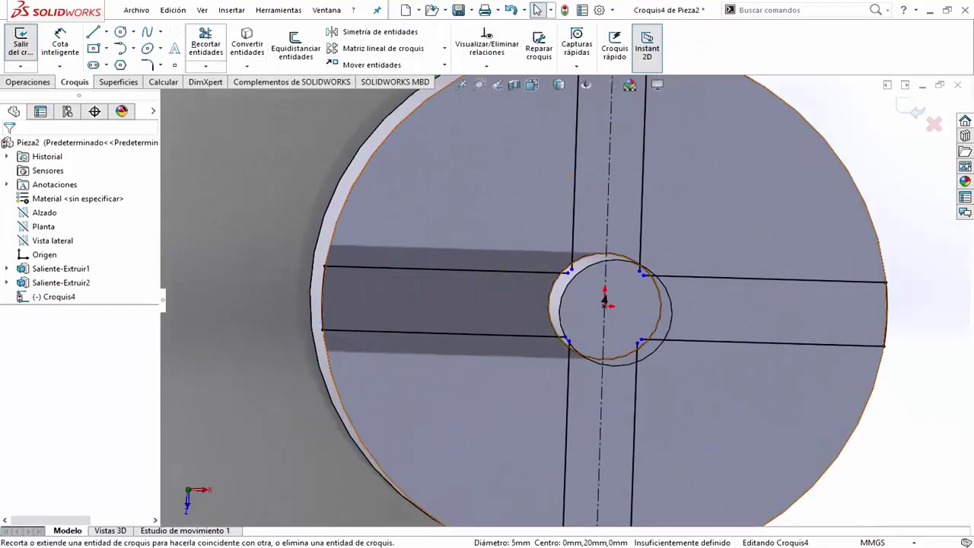
key(ctrl+8)
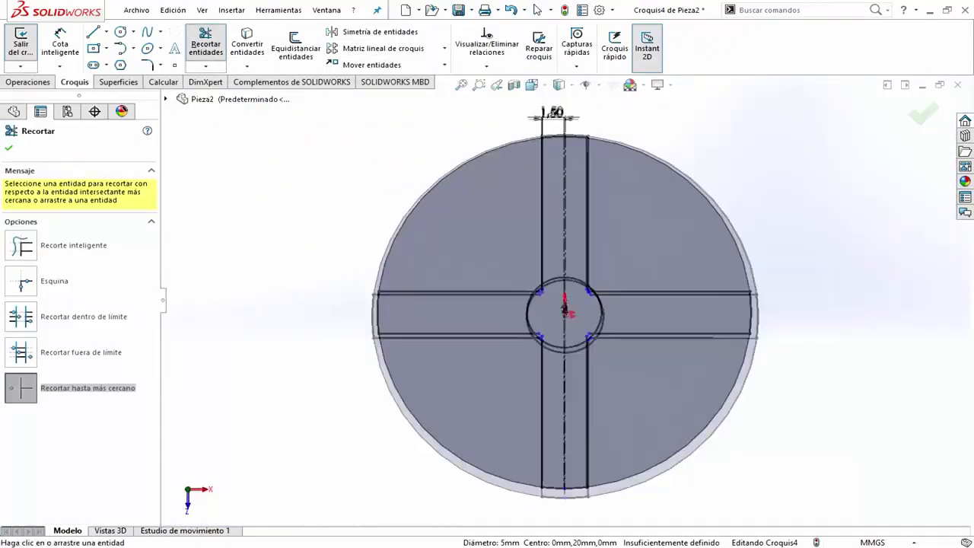
scroll(547, 287, down, 3)
key(Escape)
click(537, 287)
ctrl+click(586, 390)
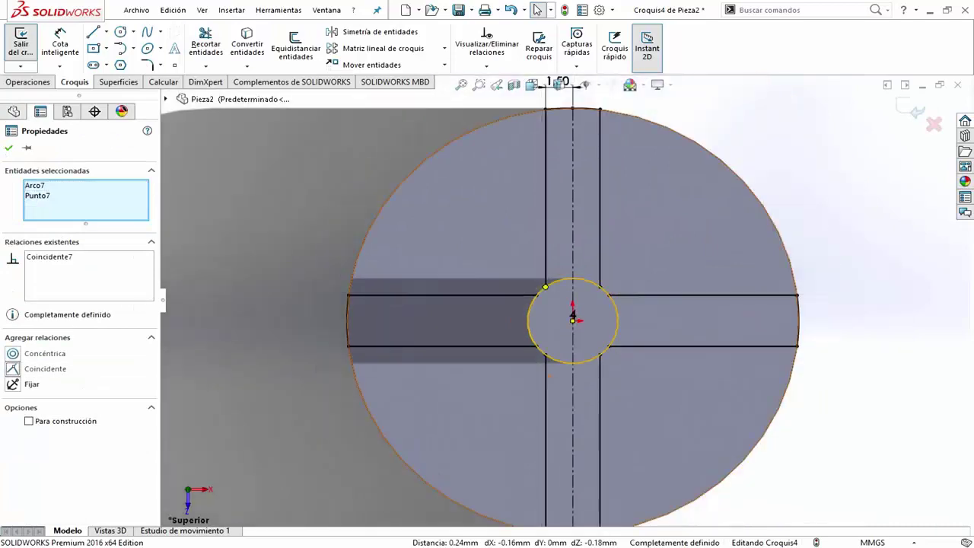
key(Escape)
click(205, 43)
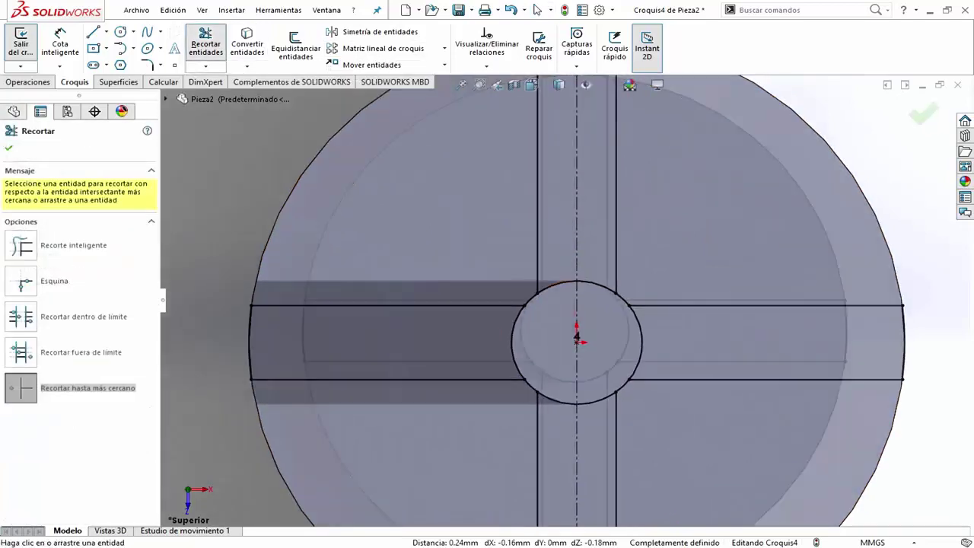
key(Escape)
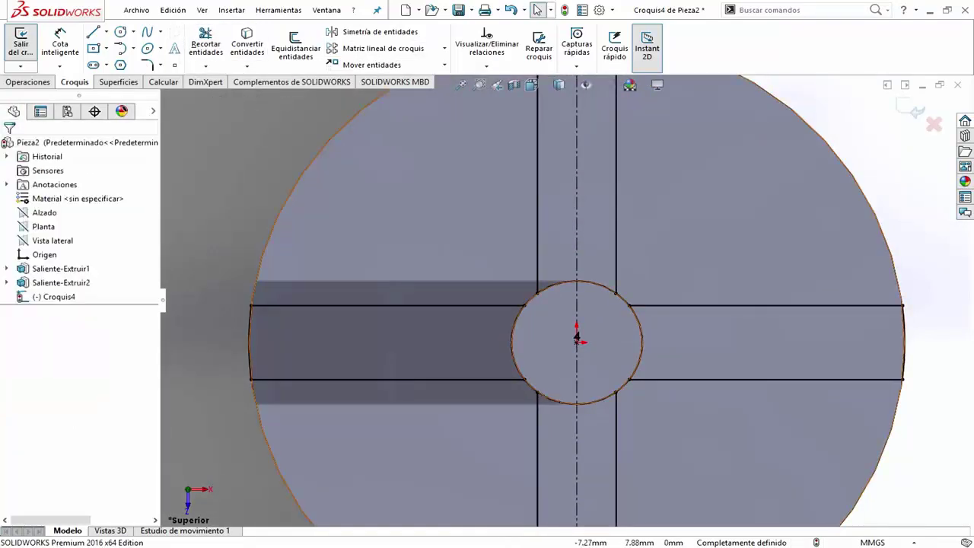
click(205, 43)
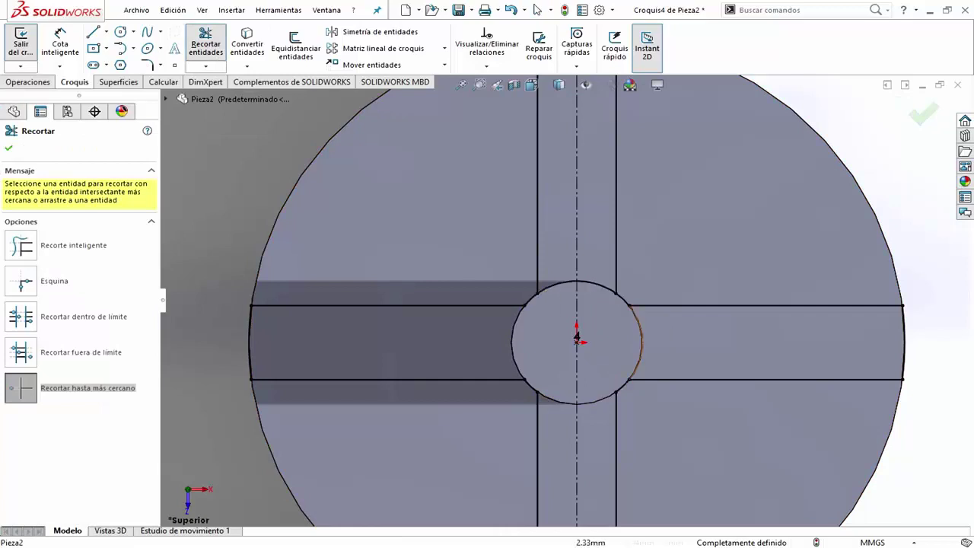
key(Escape)
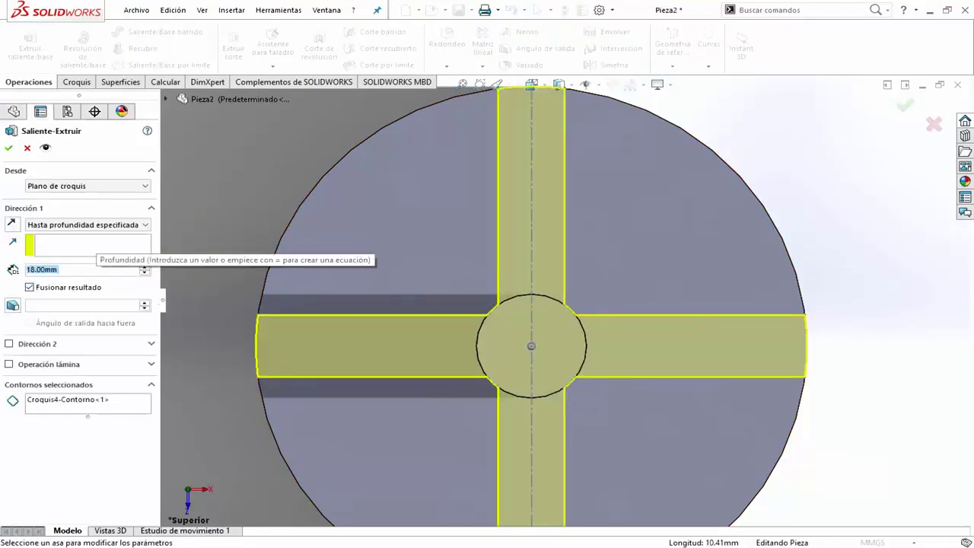
- Extrude the cross sketch 5 mm
text(5)
key(Return)
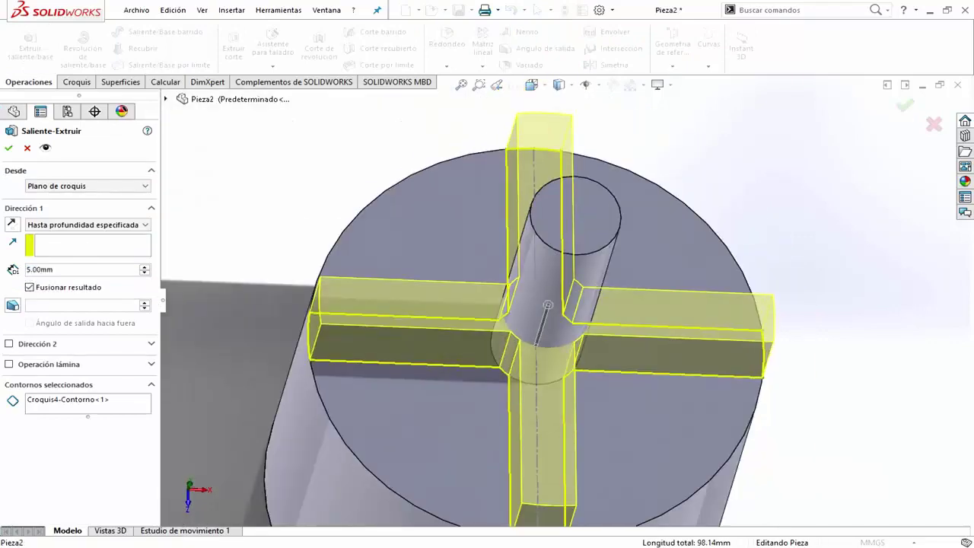
click(567, 438)
- Round three edges of the cross with a 2 mm fillet, then view from the top
click(446, 46)
text(2)
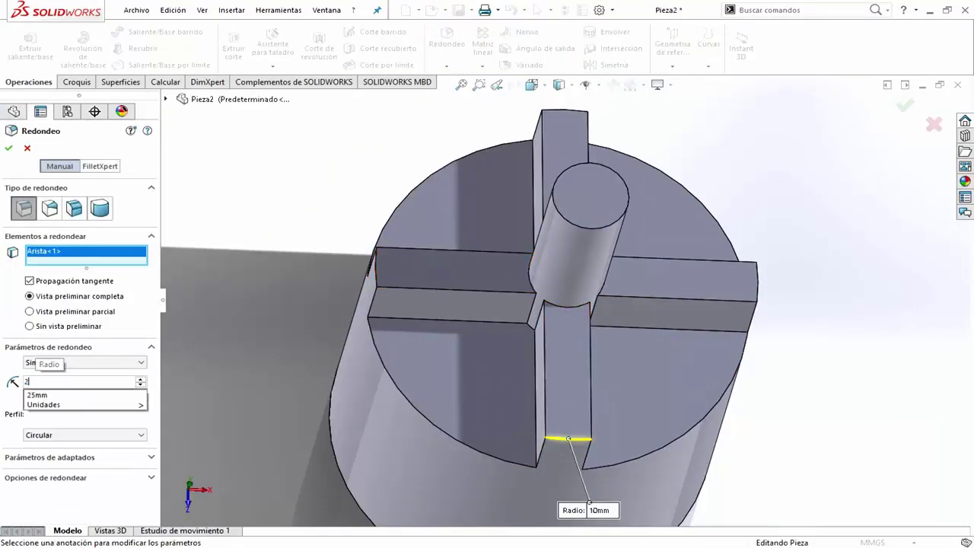
click(375, 266)
click(758, 283)
middle_drag(759, 283, 411, 314)
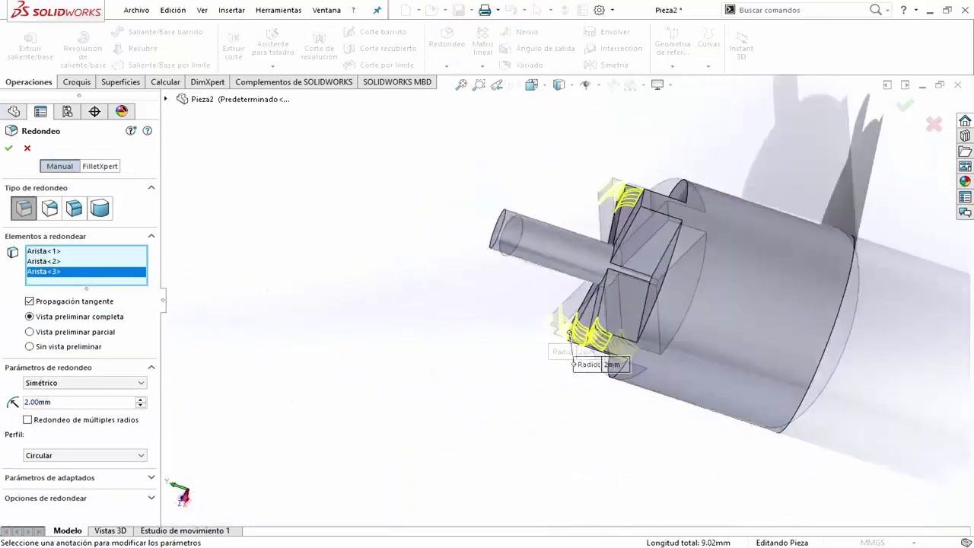
key(Return)
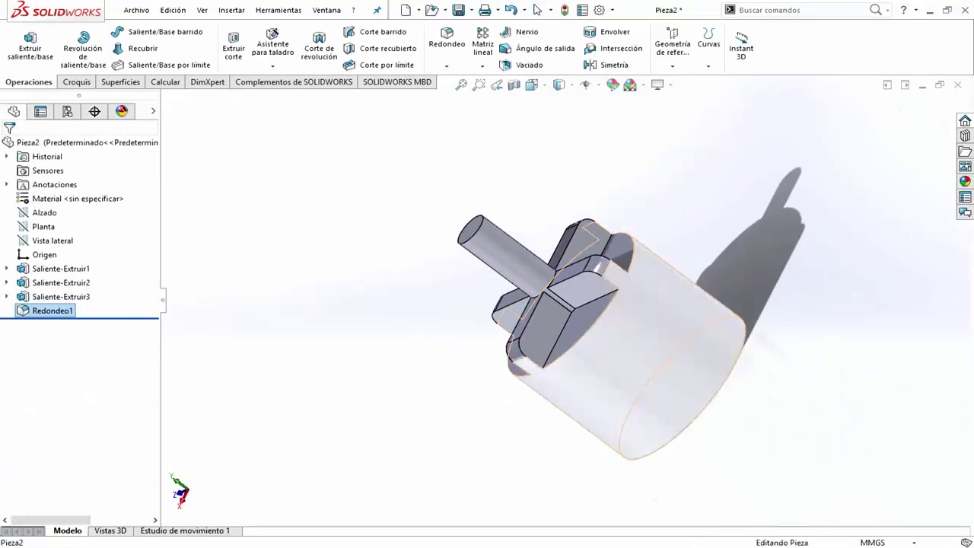
click(534, 84)
click(552, 120)
- Sketch a 5 mm diameter circle at the origin on the bottom face
click(535, 84)
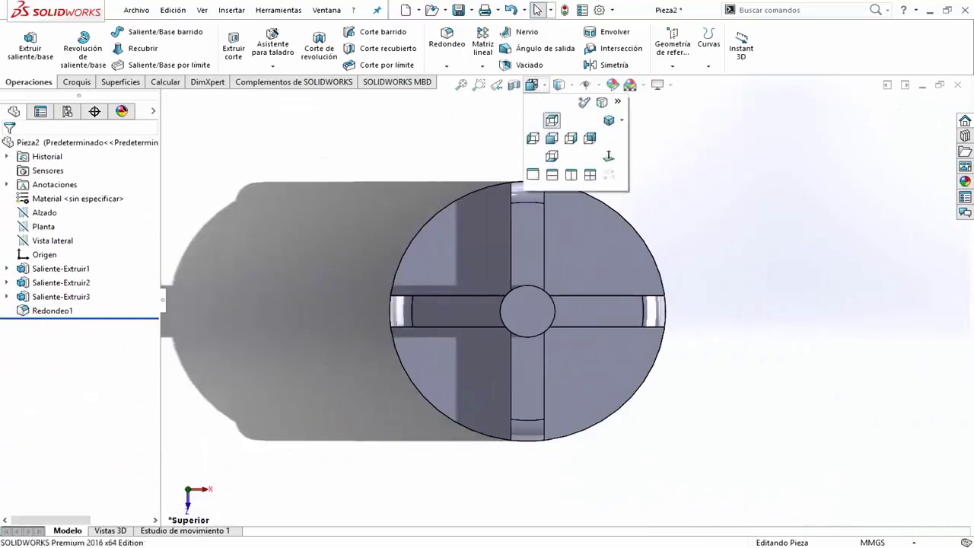
click(551, 156)
click(605, 262)
click(638, 232)
click(564, 299)
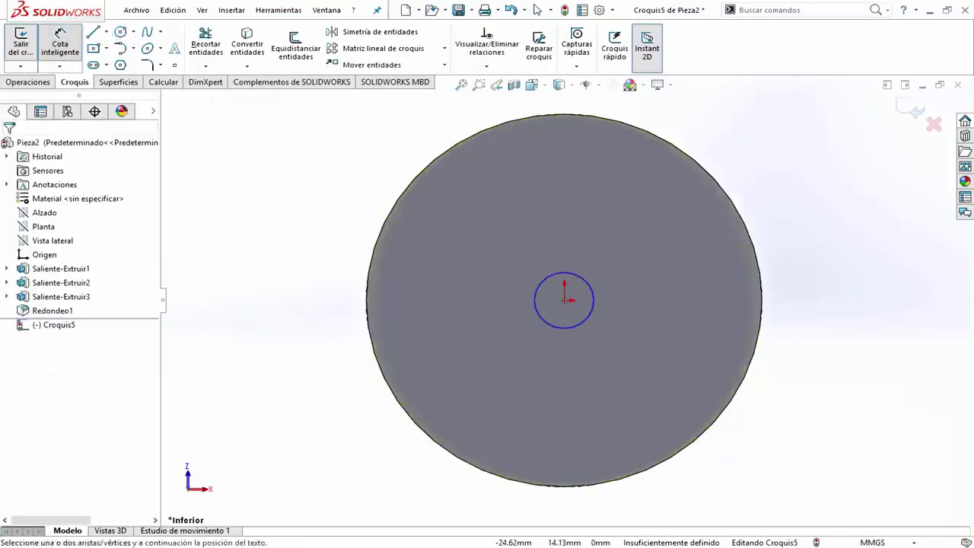
click(593, 300)
click(852, 297)
text(5)
key(Return)
- Draw vertical and horizontal centrelines through the origin
key(Escape)
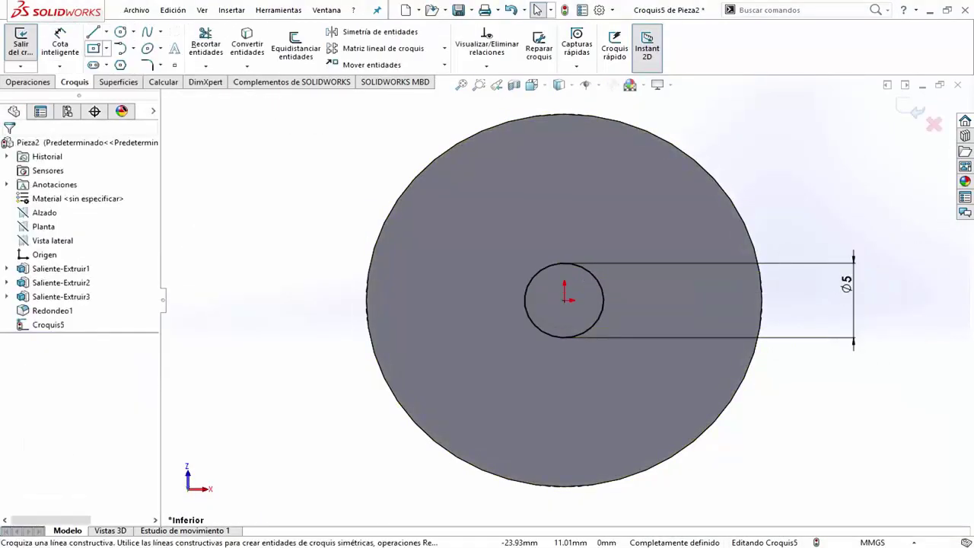
click(564, 404)
click(564, 186)
key(Escape)
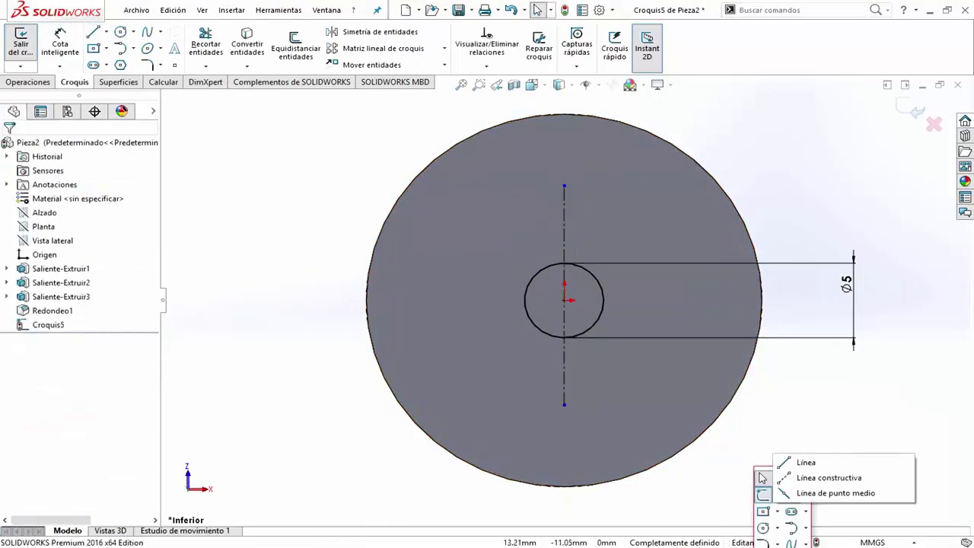
click(828, 477)
click(457, 300)
double_click(702, 300)
- Make the vertical centreline 10 mm long and centre it on the origin
click(60, 43)
click(564, 228)
click(908, 243)
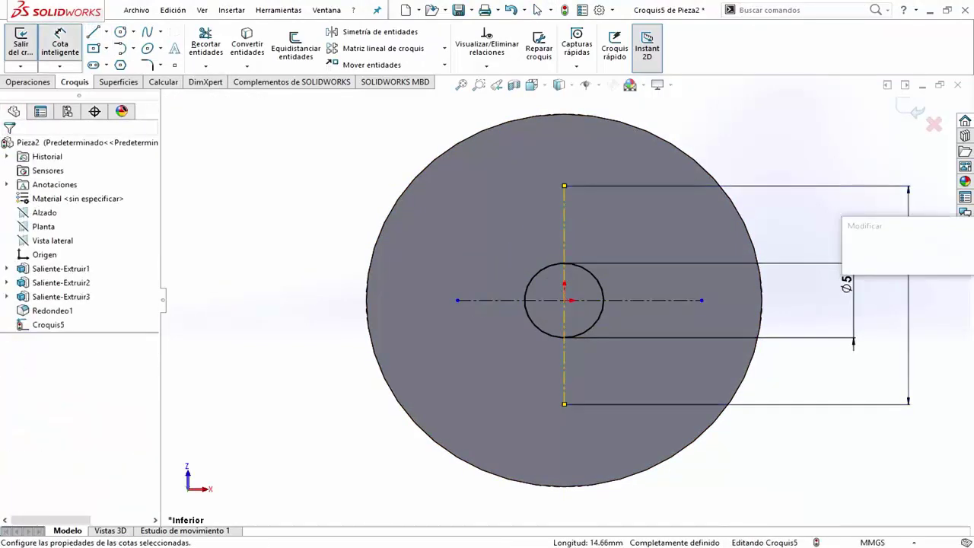
text(10)
key(Return)
click(564, 319)
ctrl+click(564, 300)
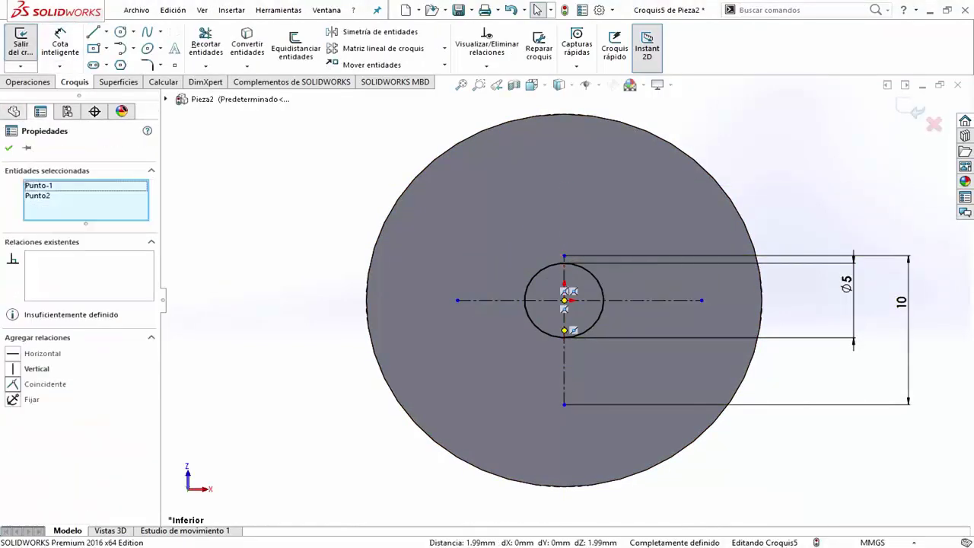
click(46, 384)
click(567, 302)
ctrl+click(564, 342)
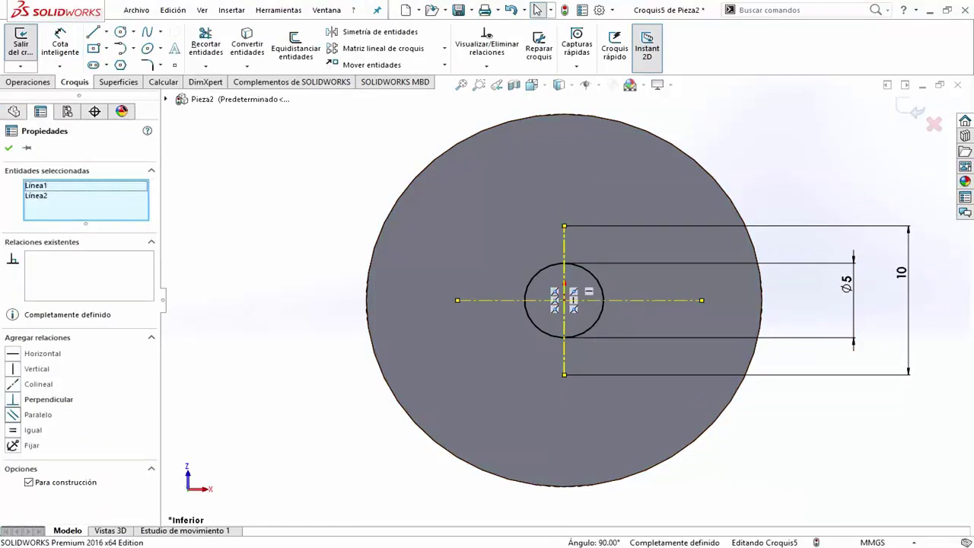
click(536, 300)
ctrl+click(563, 300)
- Add a 3 mm diameter circle offset 5 mm from the vertical centreline
key(c)
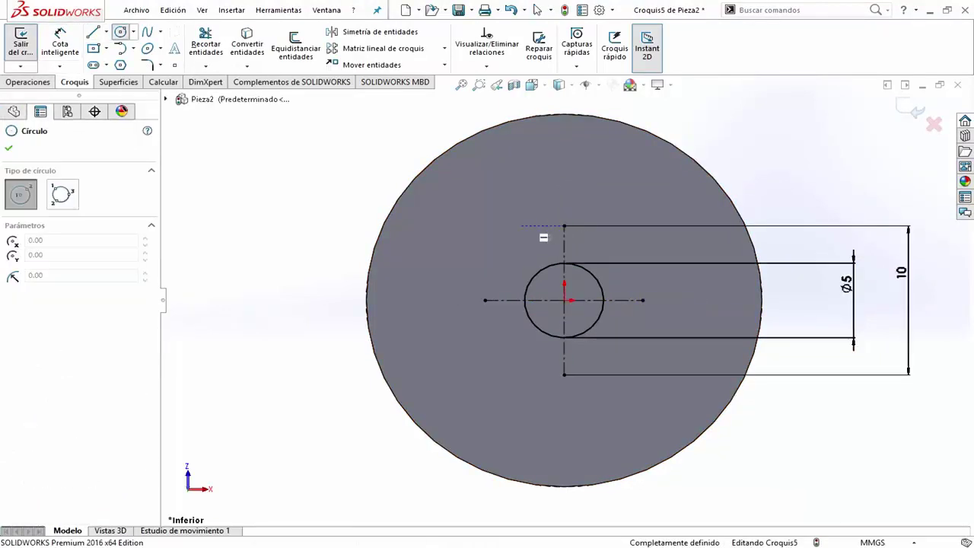
drag(492, 226, 517, 226)
click(61, 42)
click(467, 226)
click(289, 221)
text(3)
key(Return)
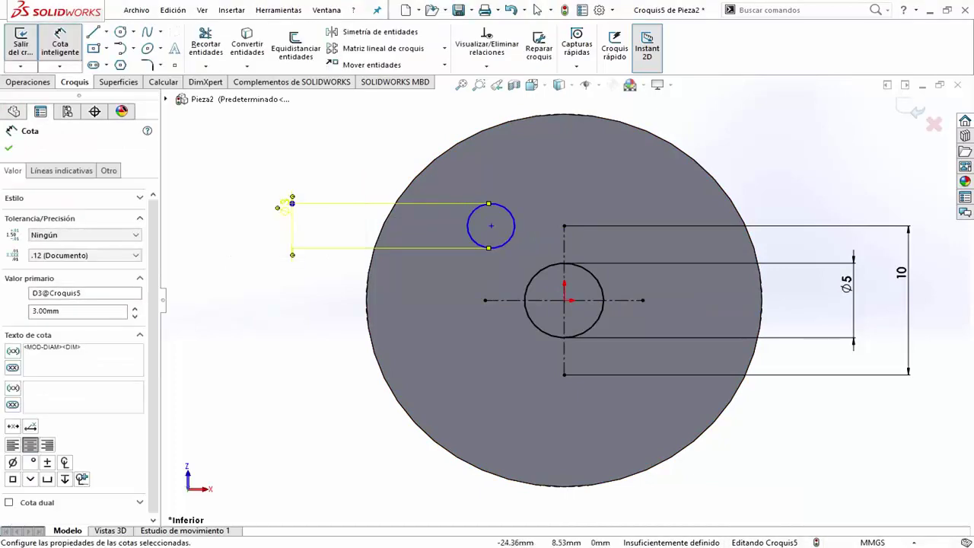
click(563, 226)
click(552, 174)
text(5)
key(Return)
click(537, 10)
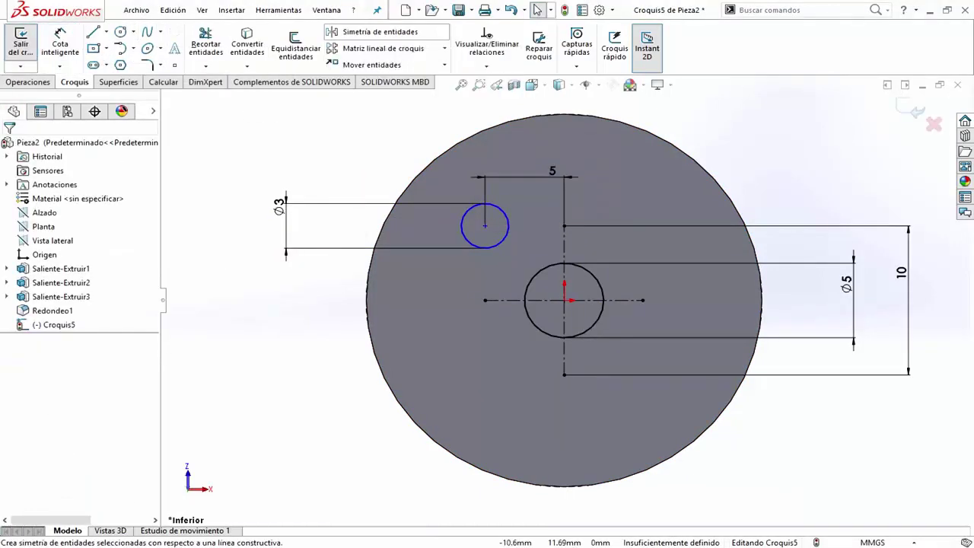
- Mirror the small circle across both centrelines to get four circles
click(376, 32)
click(8, 148)
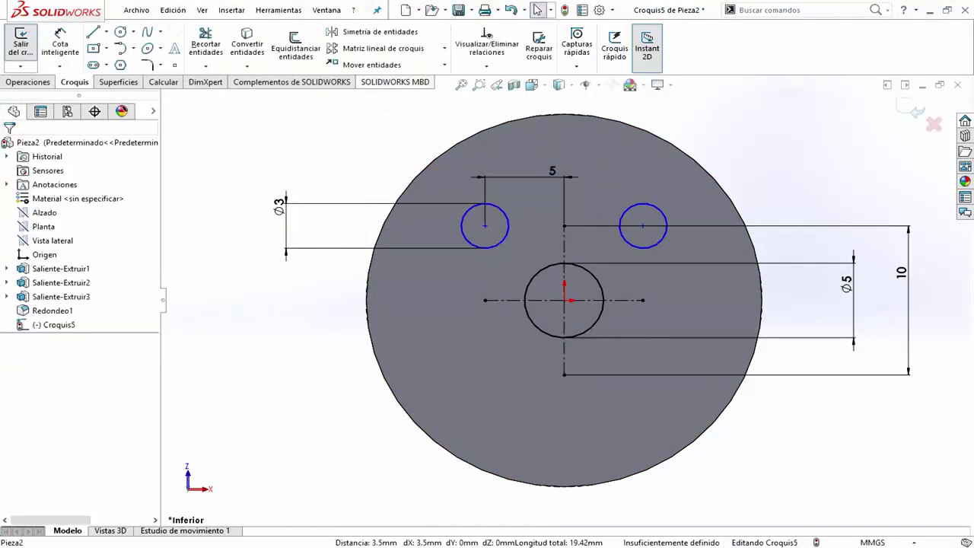
click(667, 226)
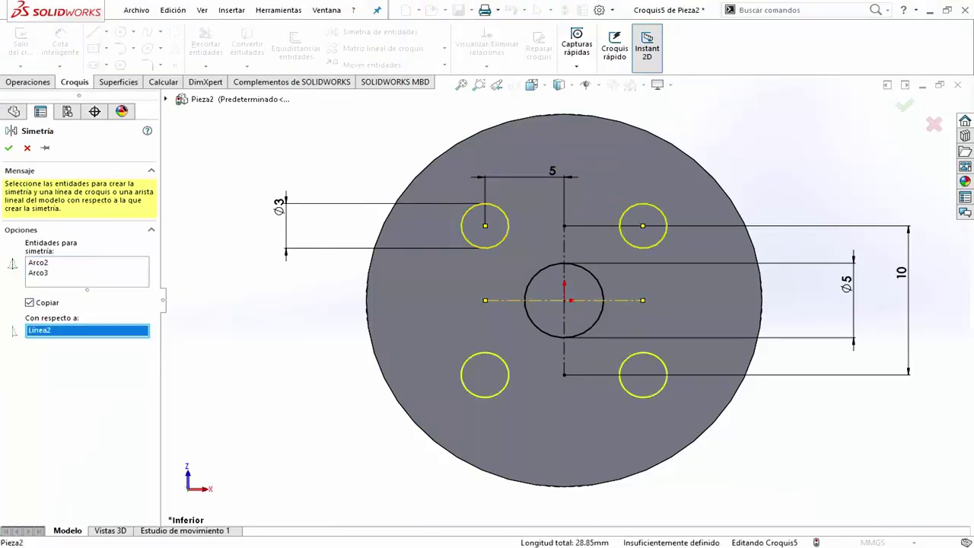
key(Return)
- Cut the four small holes through the part
click(28, 81)
click(234, 47)
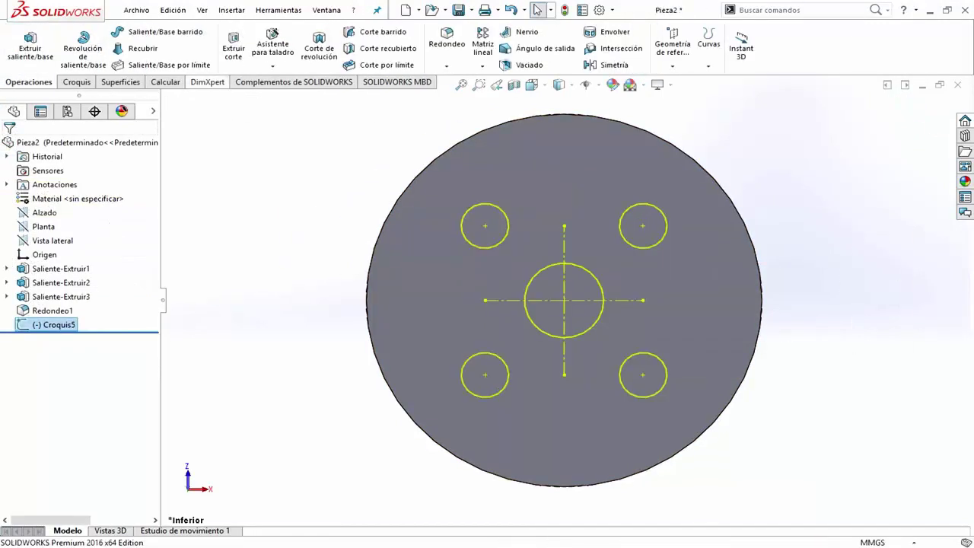
key(Return)
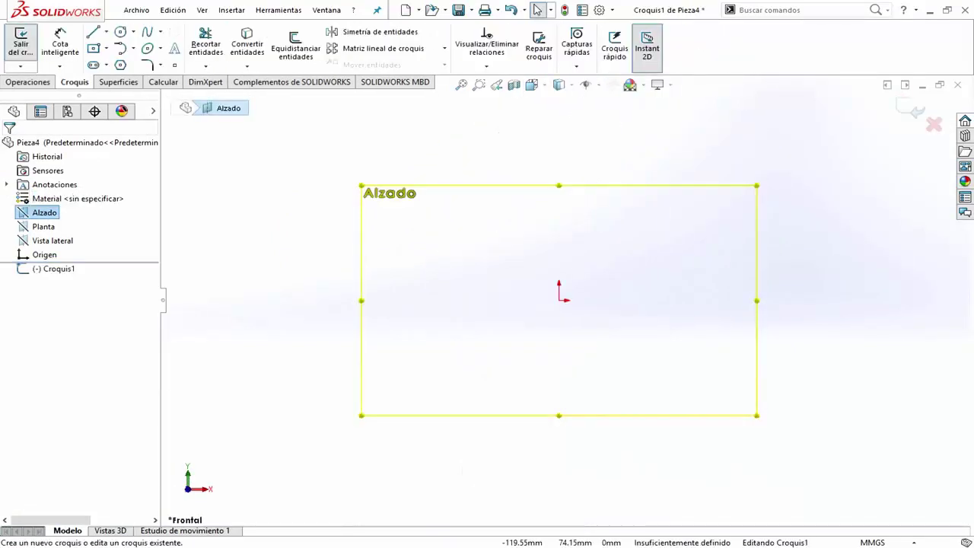
- Sketch an ellipse at the origin and dimension its width to 20
click(560, 300)
click(618, 299)
click(559, 275)
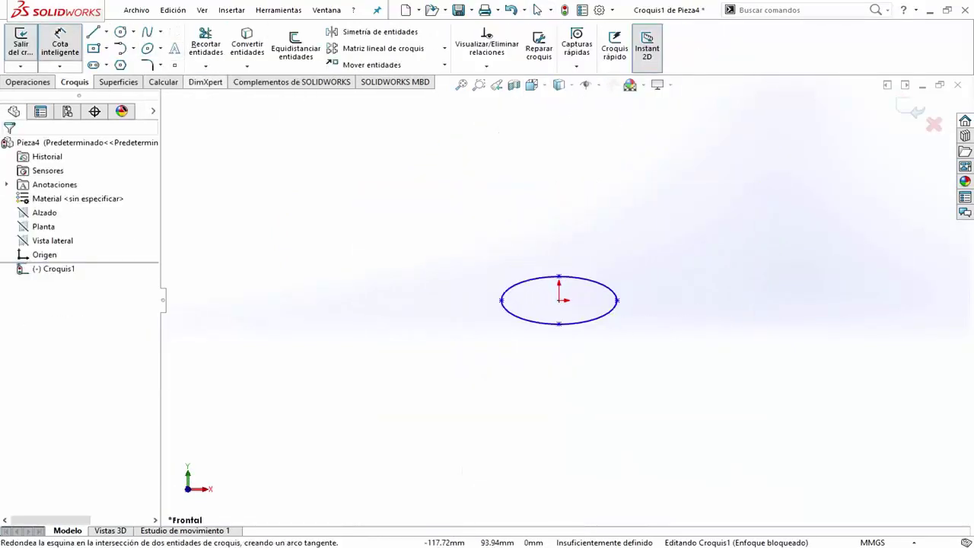
click(500, 300)
click(617, 300)
click(601, 202)
text(20)
click(560, 279)
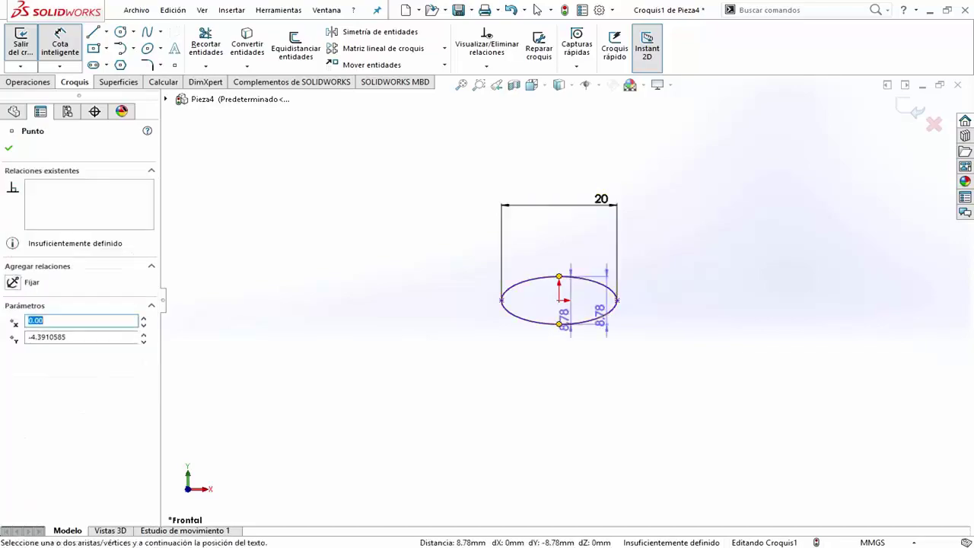
click(560, 322)
click(734, 290)
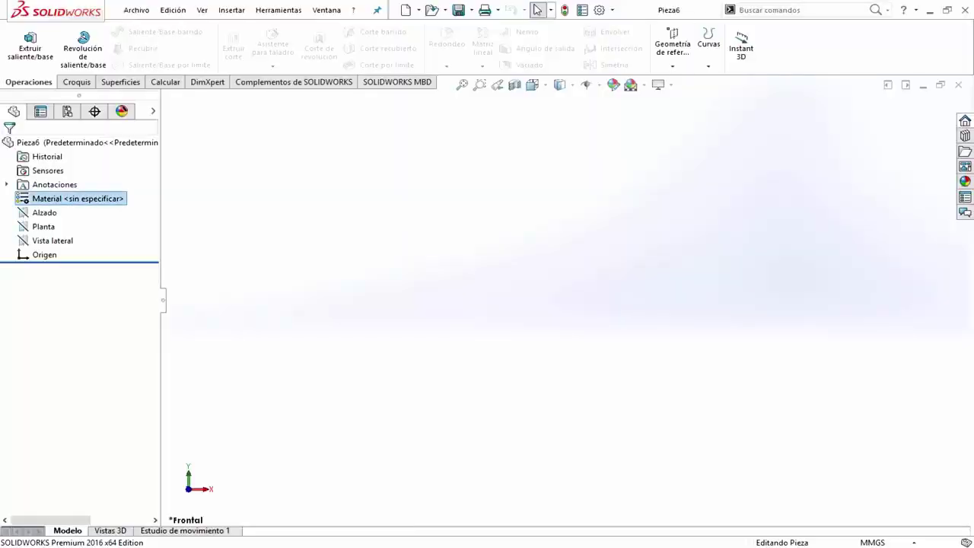
- Sketch an ellipse centred on the origin on the Alzado plane
click(44, 212)
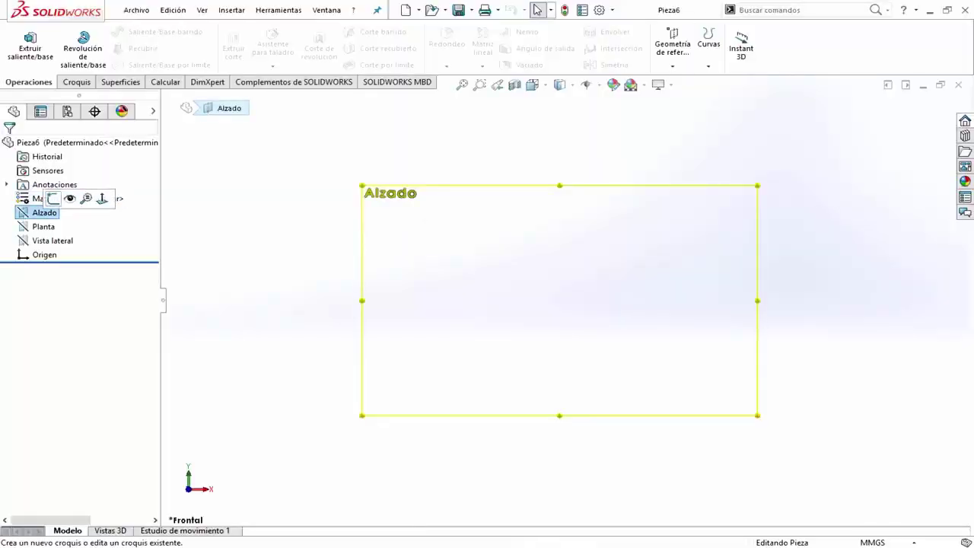
click(66, 198)
click(147, 48)
click(559, 299)
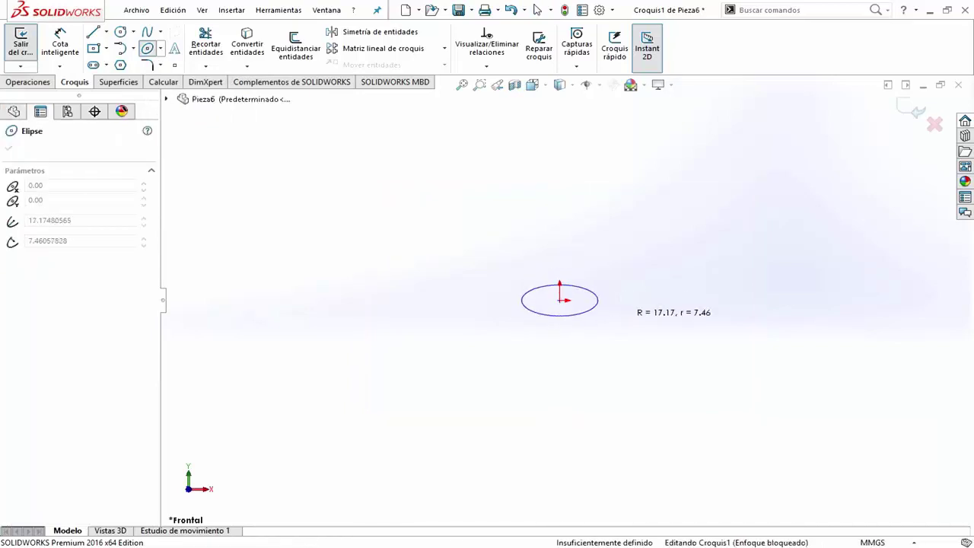
click(631, 304)
- Dimension the ellipse 20 wide and 8 tall, then exit the sketch
click(60, 42)
click(521, 296)
click(598, 297)
click(559, 218)
text(20.00mm)
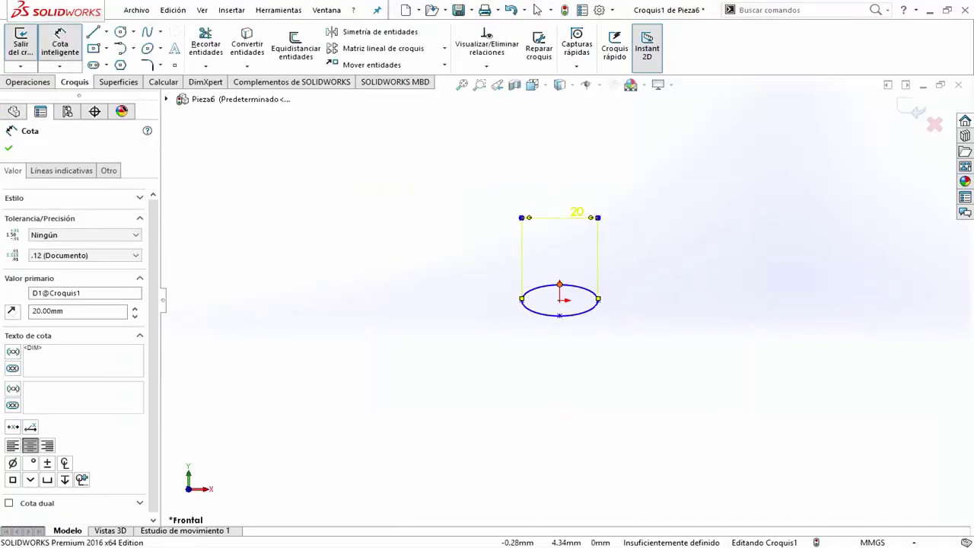
click(557, 285)
click(557, 314)
click(437, 301)
text(8)
key(Return)
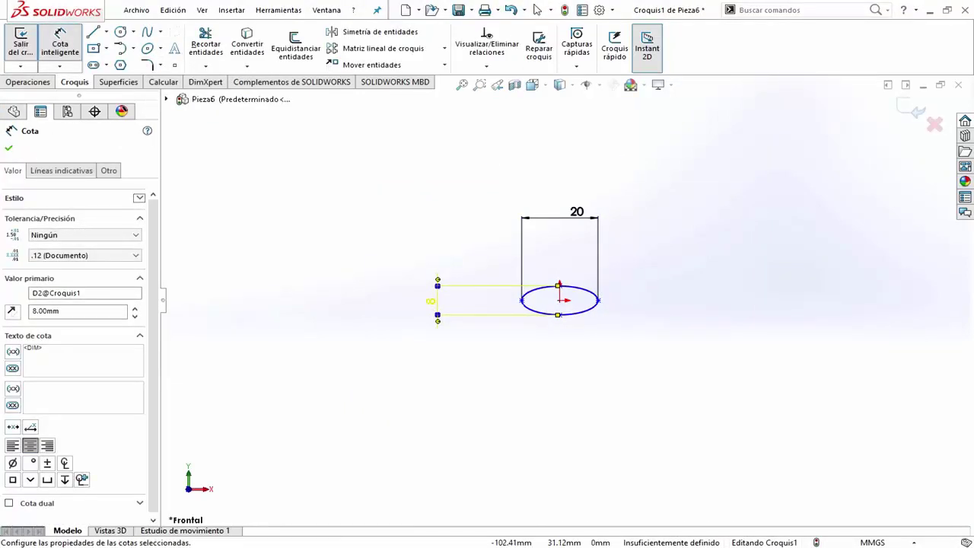
click(537, 9)
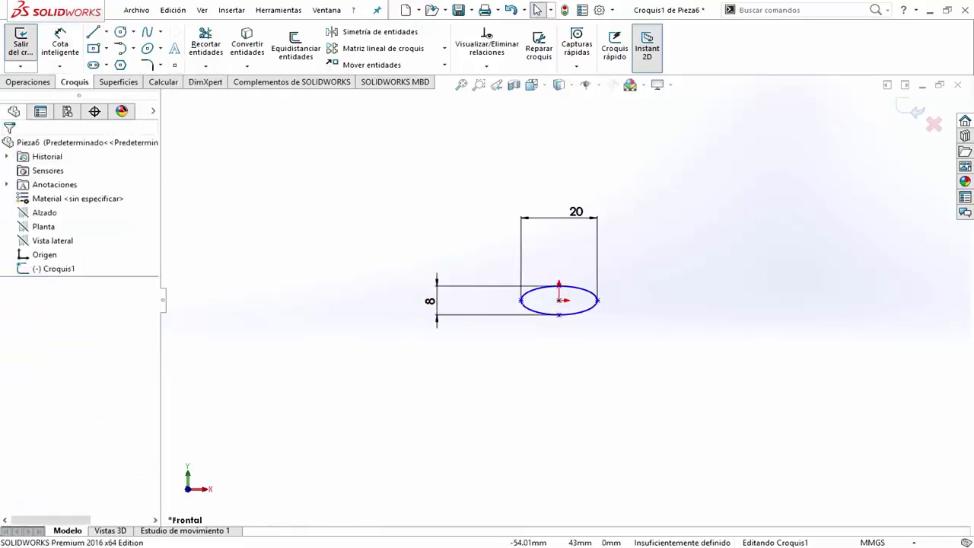
click(21, 38)
- Create reference plane Plano1 from Alzado and Plano2 offset 100 mm from Plano1
click(673, 44)
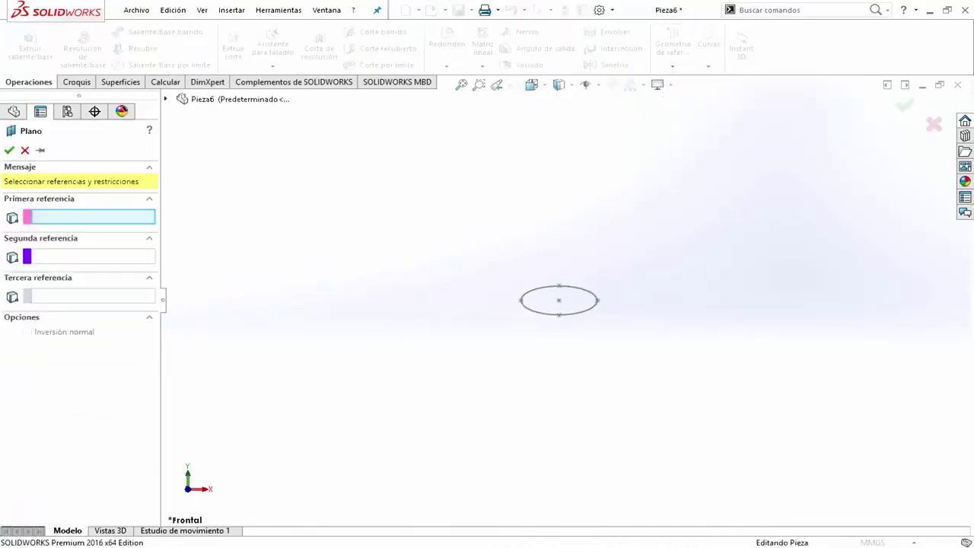
click(219, 169)
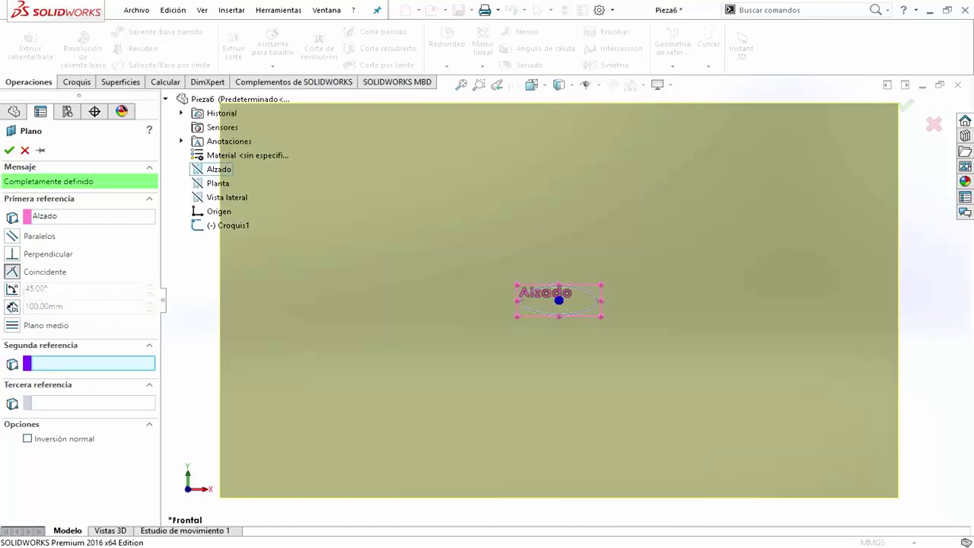
key(Return)
click(673, 46)
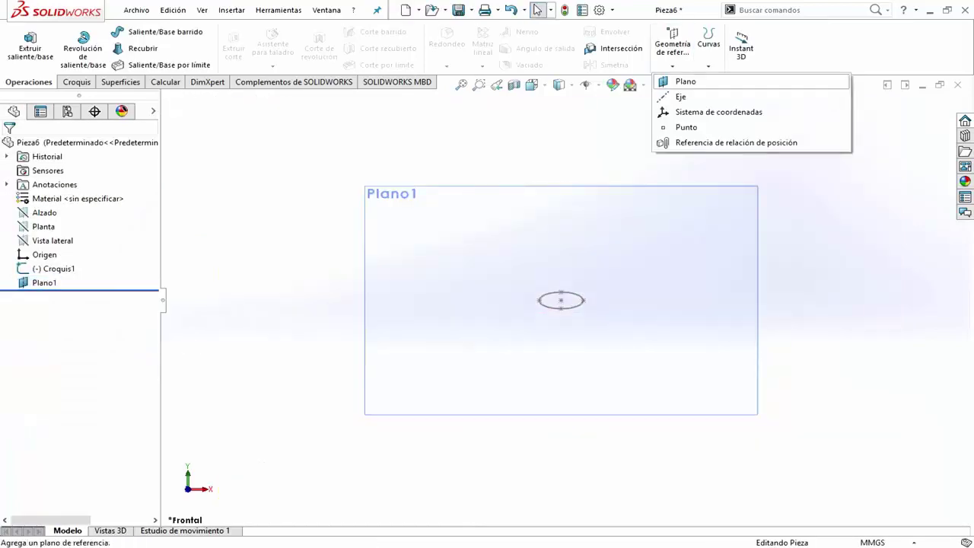
click(685, 80)
click(518, 215)
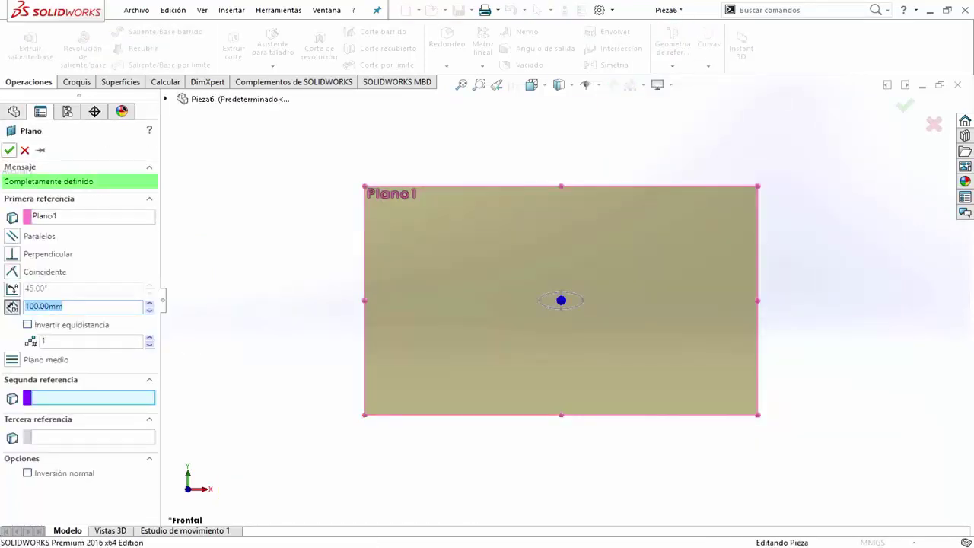
key(Return)
- Sketch a single centre point on Plano2, exit the sketch, and select Planta
key(ctrl+5)
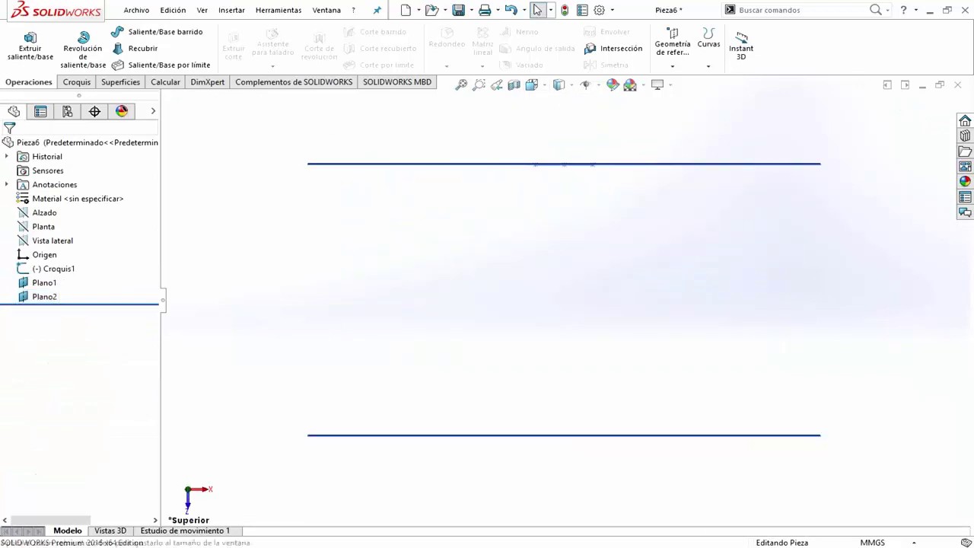
click(44, 296)
click(63, 263)
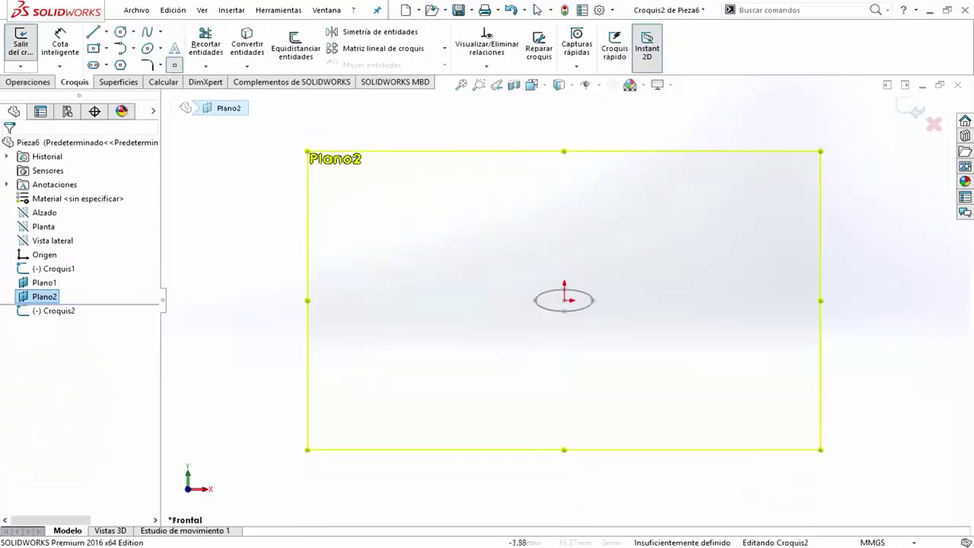
click(593, 300)
key(Escape)
click(913, 110)
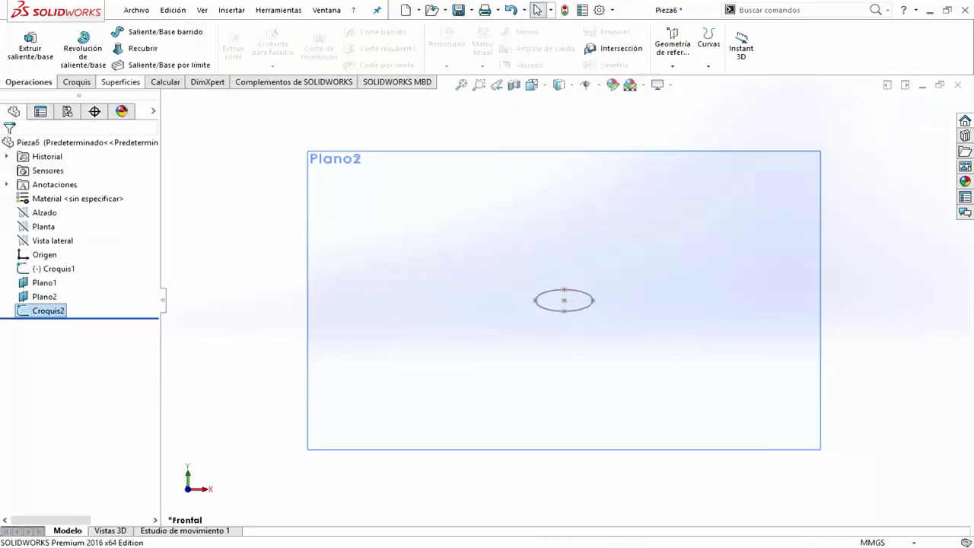
click(57, 210)
- Open a sketch on Planta in Top view and draw the first spline between the plane lines
click(533, 85)
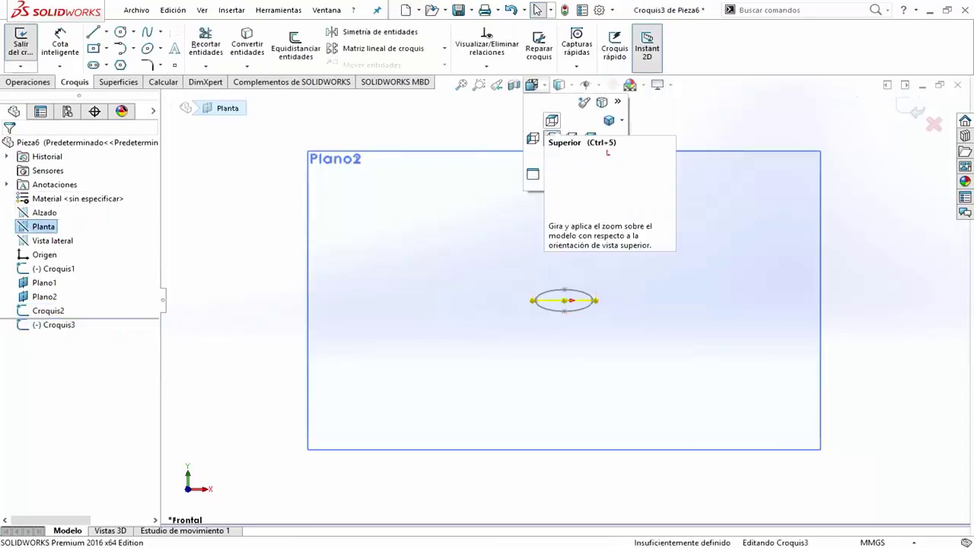
click(551, 120)
scroll(619, 142, up, 3)
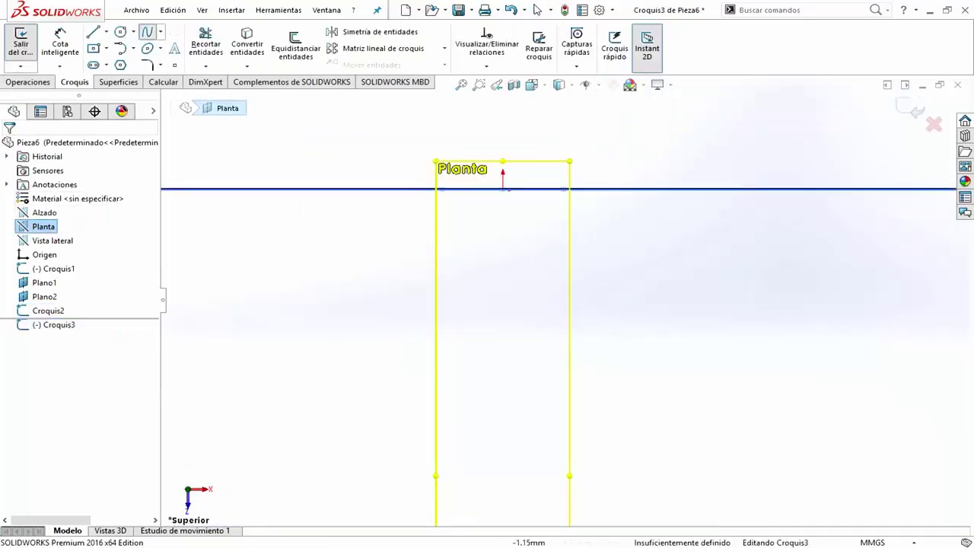
click(502, 188)
scroll(566, 290, down, 2)
scroll(492, 395, up, 1)
double_click(538, 397)
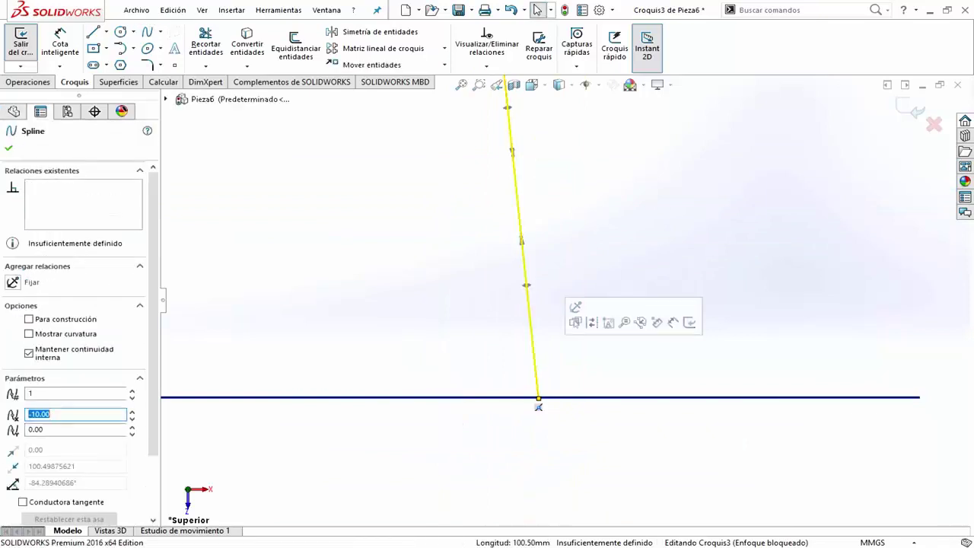
scroll(483, 350, down, 2)
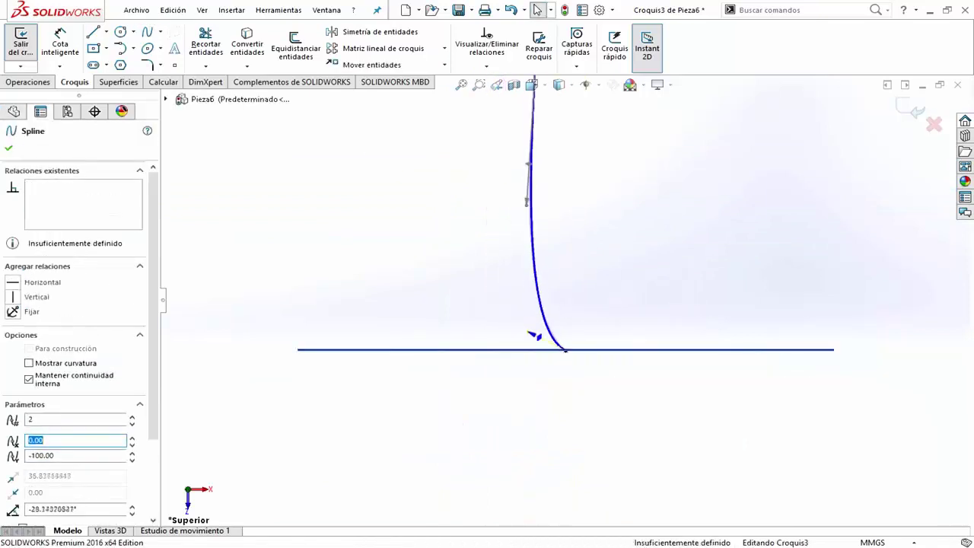
scroll(537, 343, down, 1)
key(Escape)
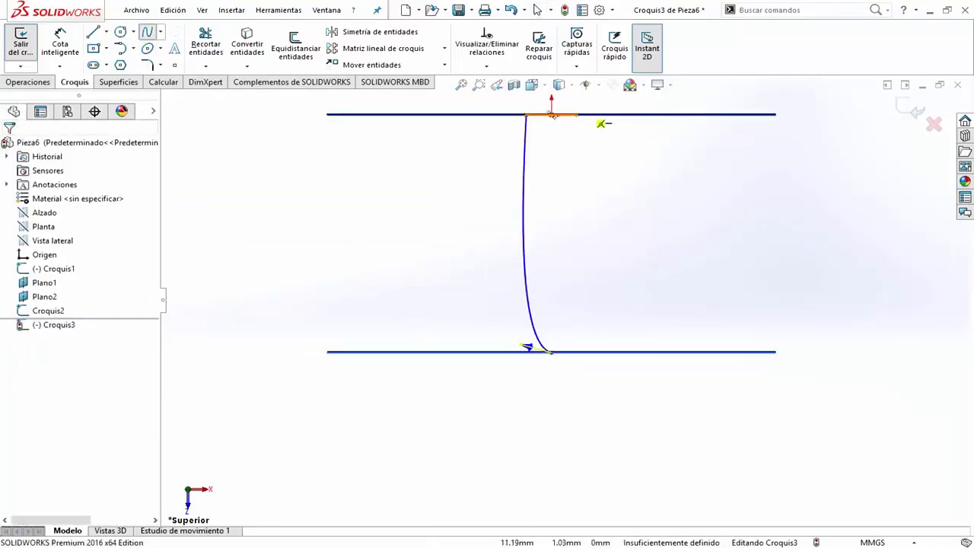
- Draw a second spline and bow it outward into the tapered teardrop outline, then exit the sketch
click(553, 114)
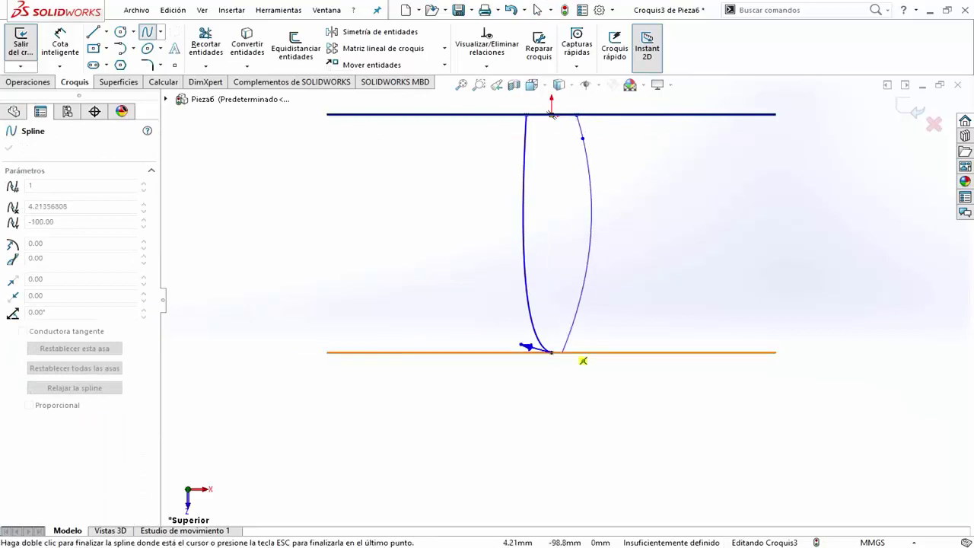
double_click(551, 352)
click(587, 186)
drag(587, 187, 598, 204)
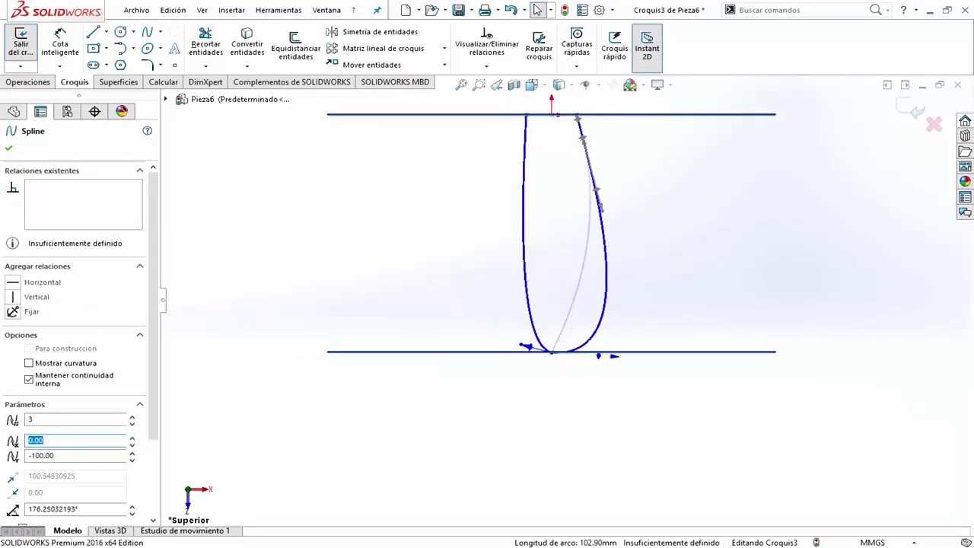
scroll(582, 366, up, 7)
click(579, 350)
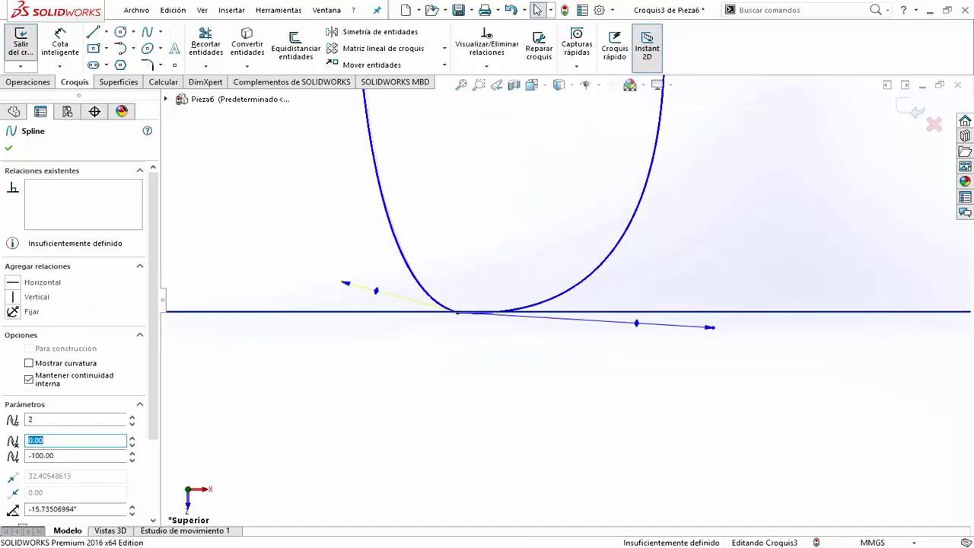
scroll(571, 306, down, 9)
scroll(660, 216, up, 1)
key(Escape)
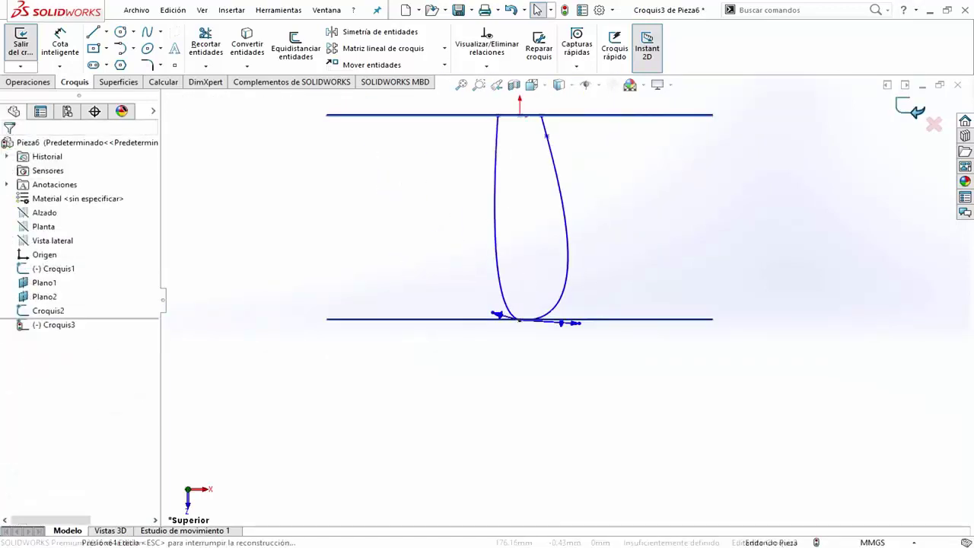
click(137, 48)
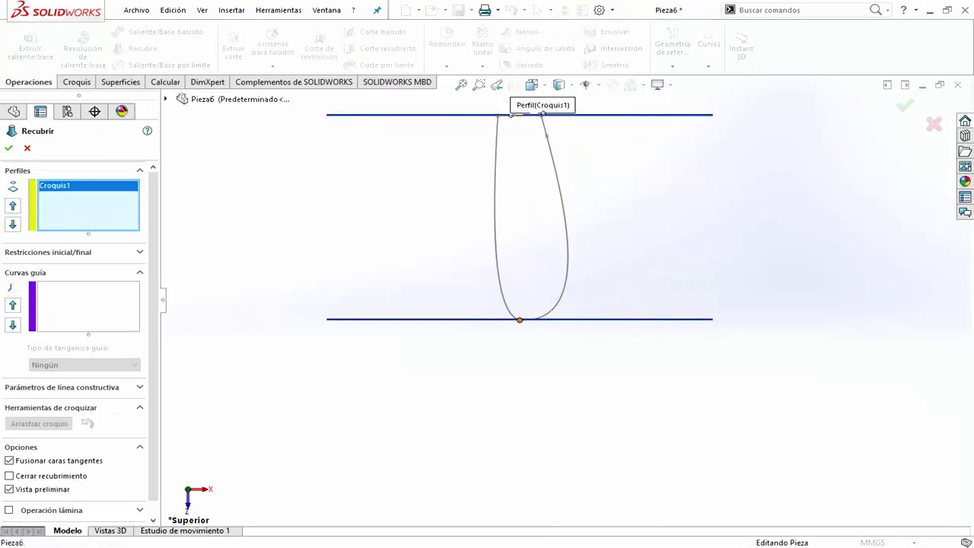
- Complete loft Recubrir1 with the Plano2 point as second profile and both splines as guide curves
click(520, 320)
right_click(496, 202)
click(548, 239)
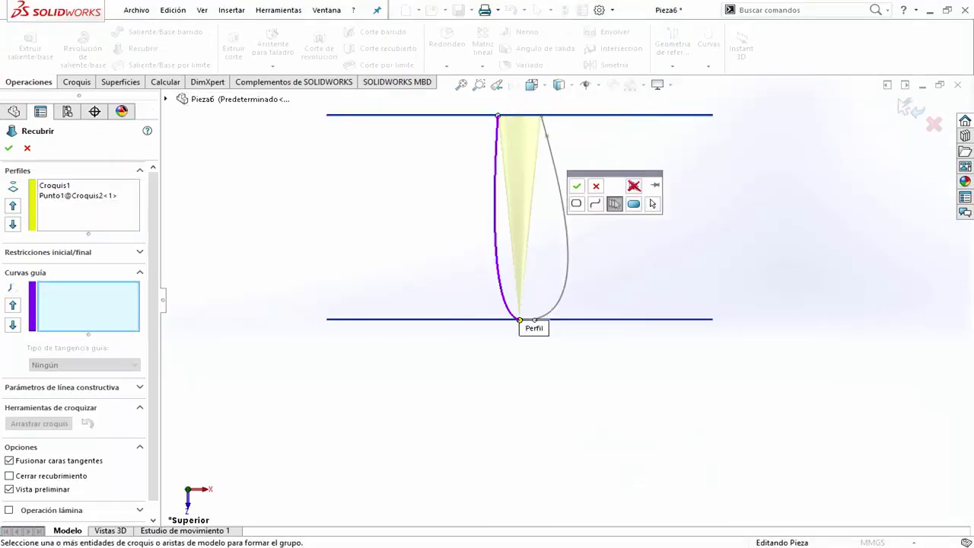
click(576, 186)
right_click(563, 204)
click(615, 239)
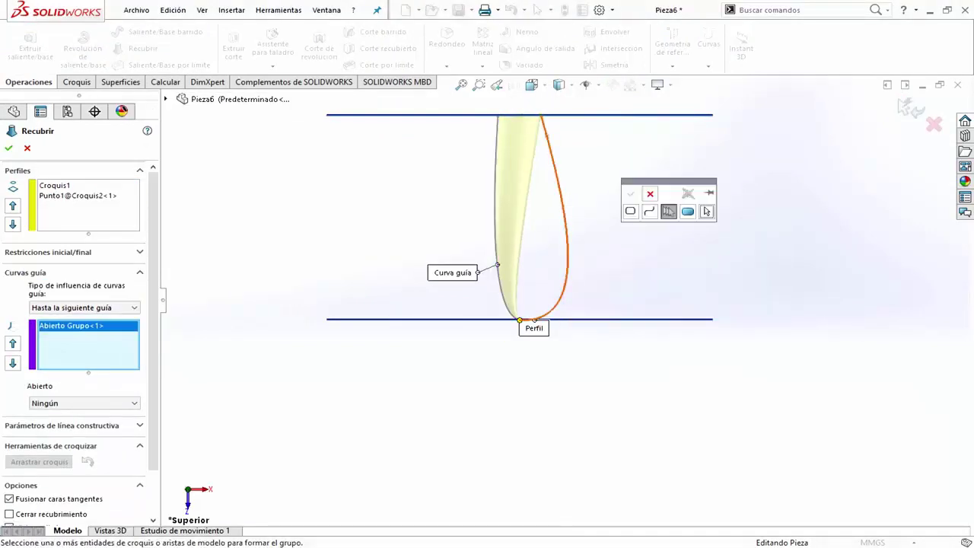
click(496, 228)
click(631, 193)
click(8, 147)
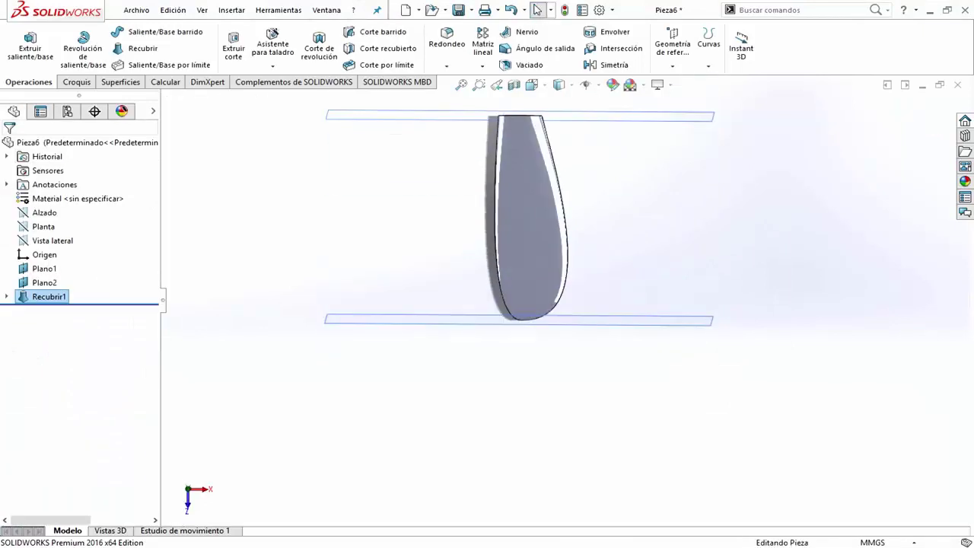
- Twist the lofted blade with a 13° Flexionar Torsión feature
click(559, 84)
click(548, 138)
click(232, 10)
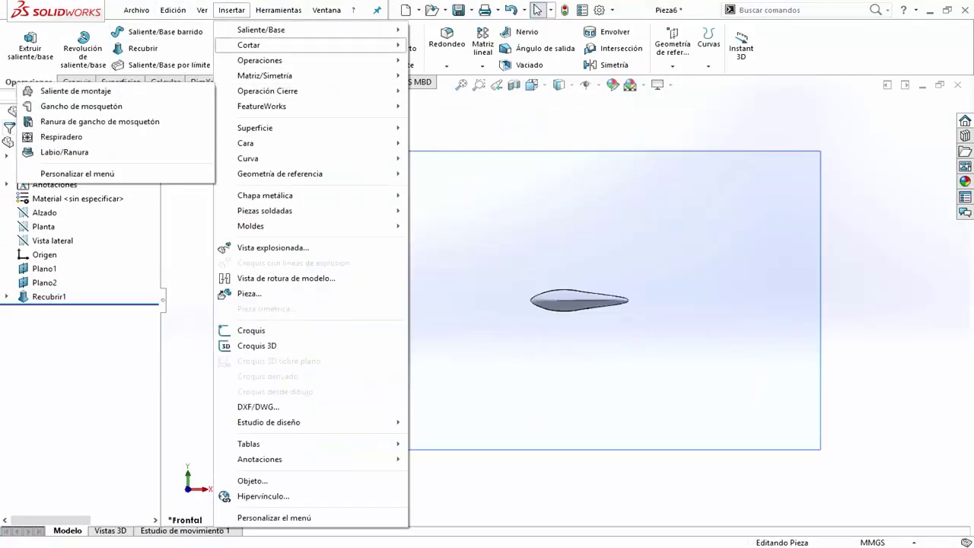
click(76, 271)
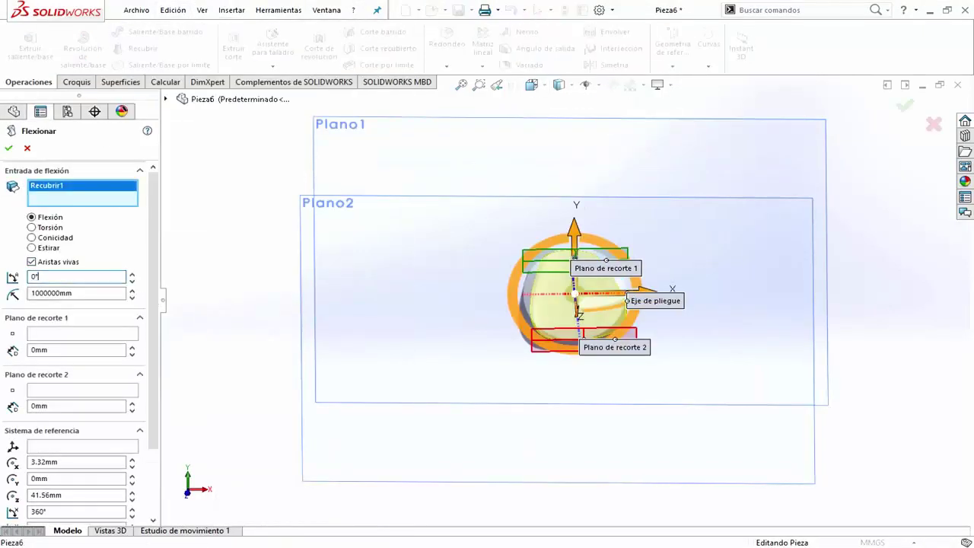
click(31, 227)
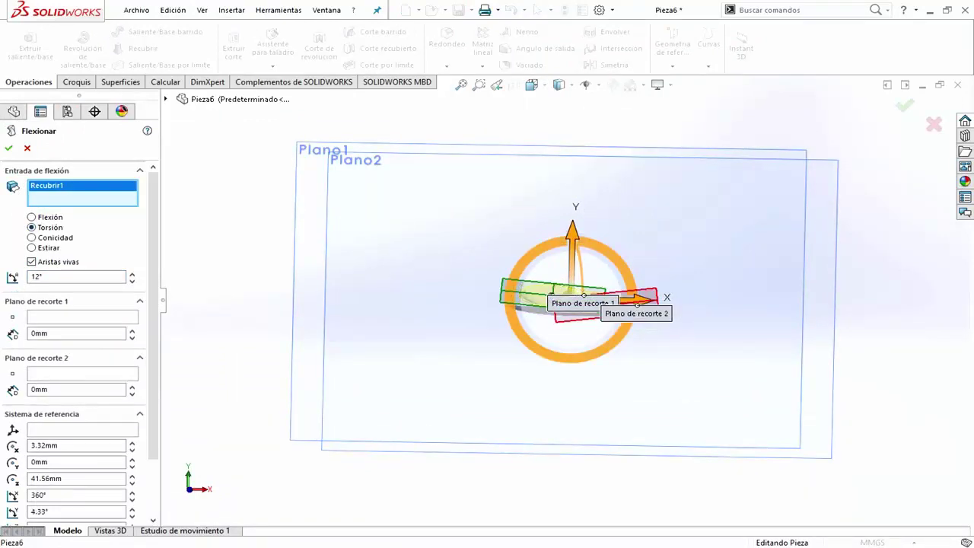
click(27, 148)
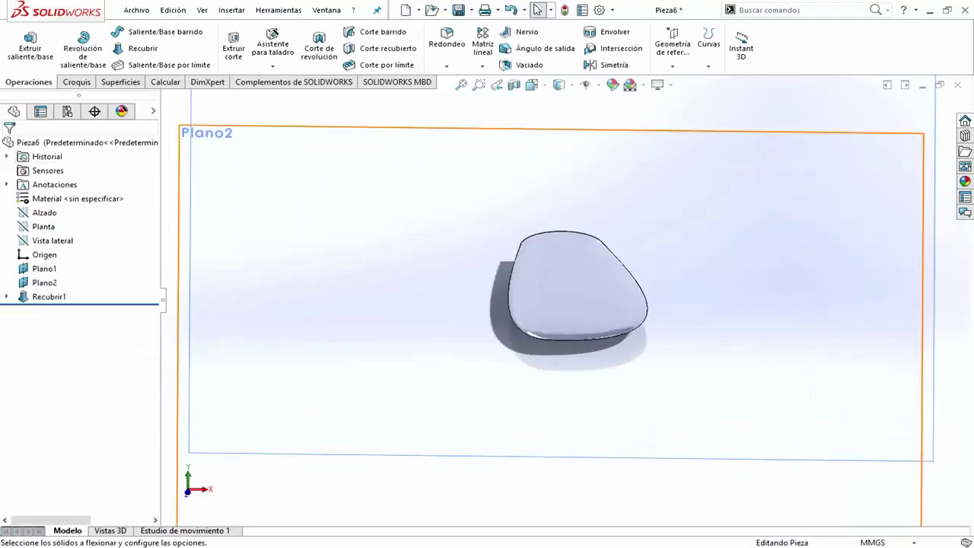
click(231, 10)
click(80, 271)
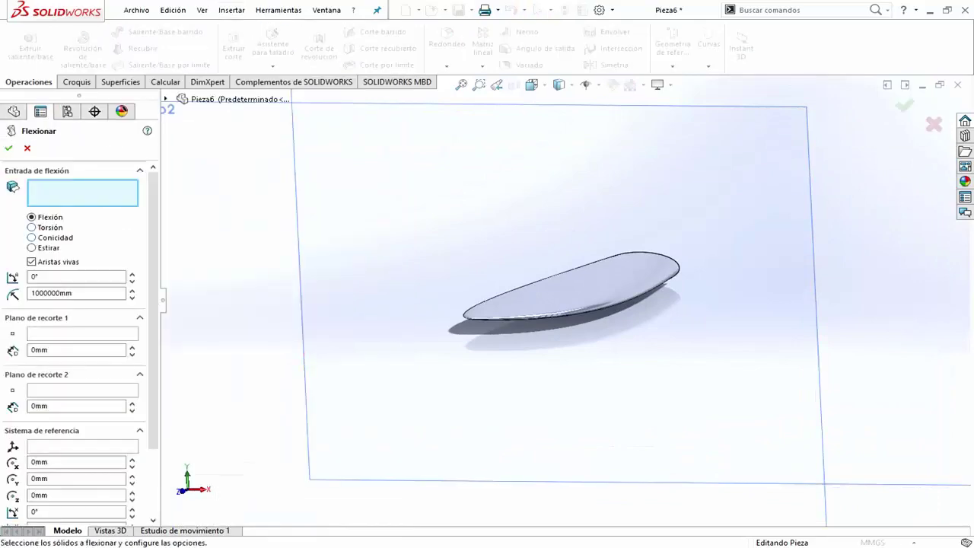
click(31, 226)
text(12)
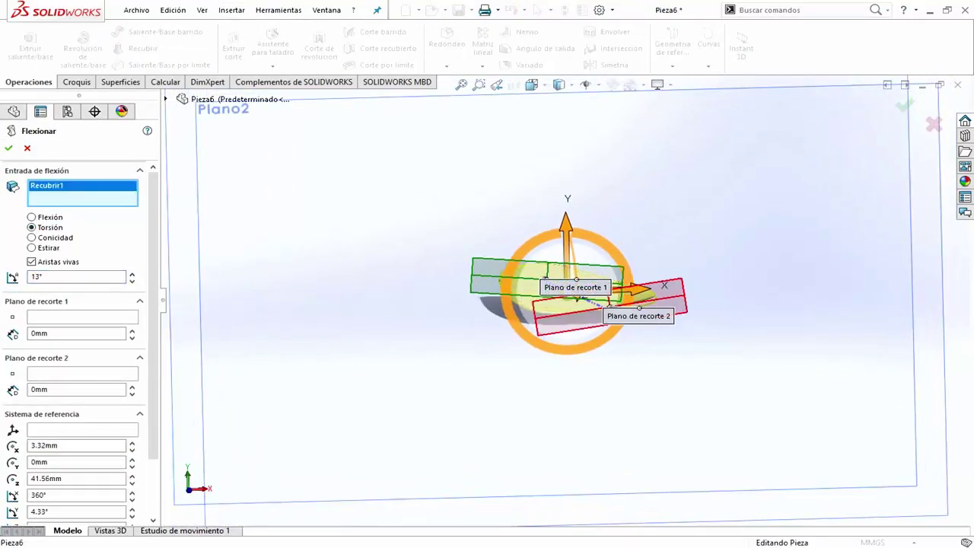
key(Return)
key(ctrl+5)
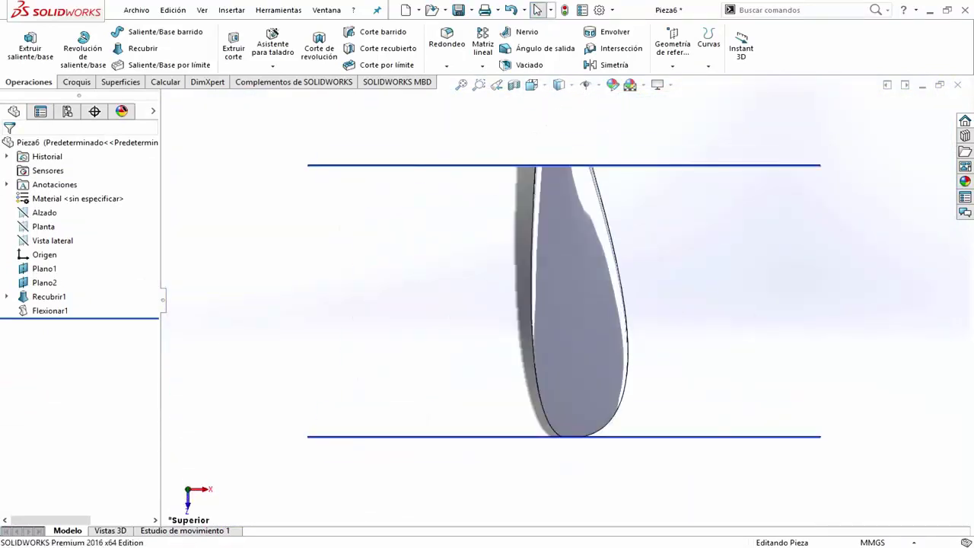
- Sketch the hub circle on Planta and dimension it to 30 mm diameter
click(43, 226)
click(75, 81)
click(119, 32)
scroll(530, 319, up, 5)
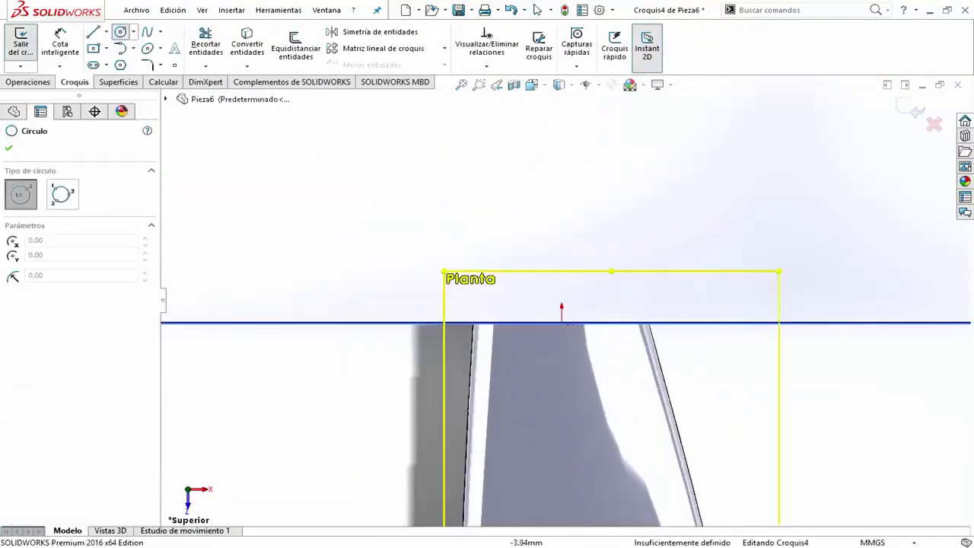
click(561, 213)
click(578, 213)
key(Escape)
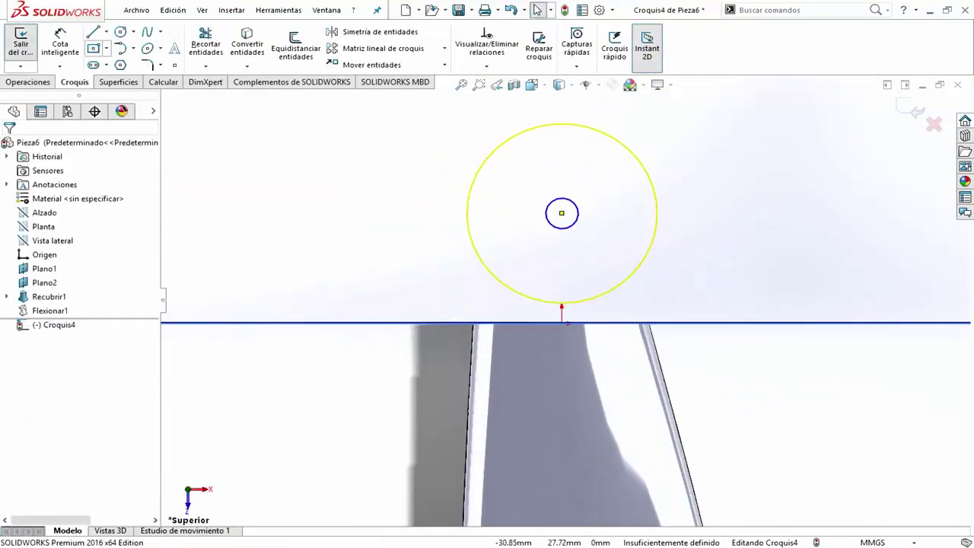
click(60, 43)
click(578, 212)
click(735, 207)
key(Return)
- Dimension the 5 mm centre hole and place it 10 mm from the origin
click(561, 213)
click(312, 217)
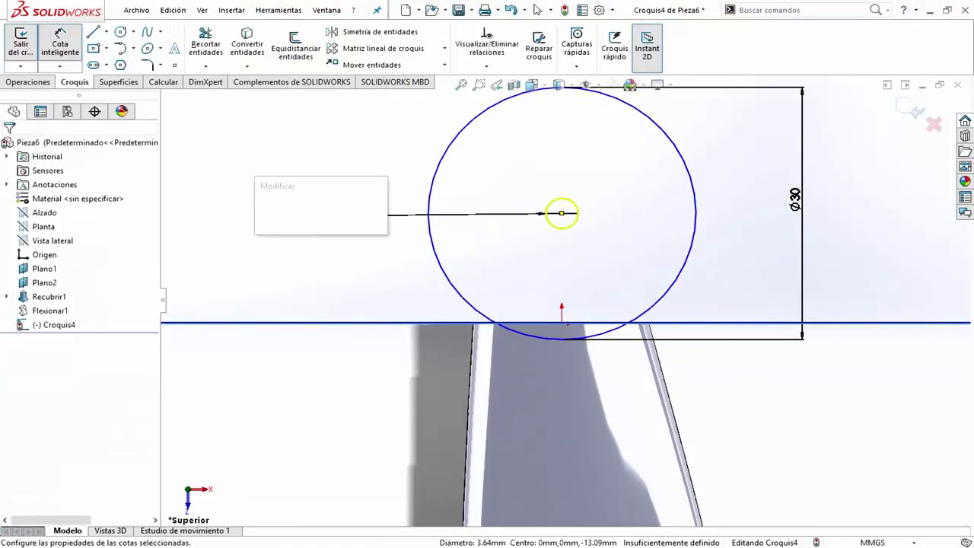
key(Return)
click(561, 213)
click(562, 323)
click(742, 277)
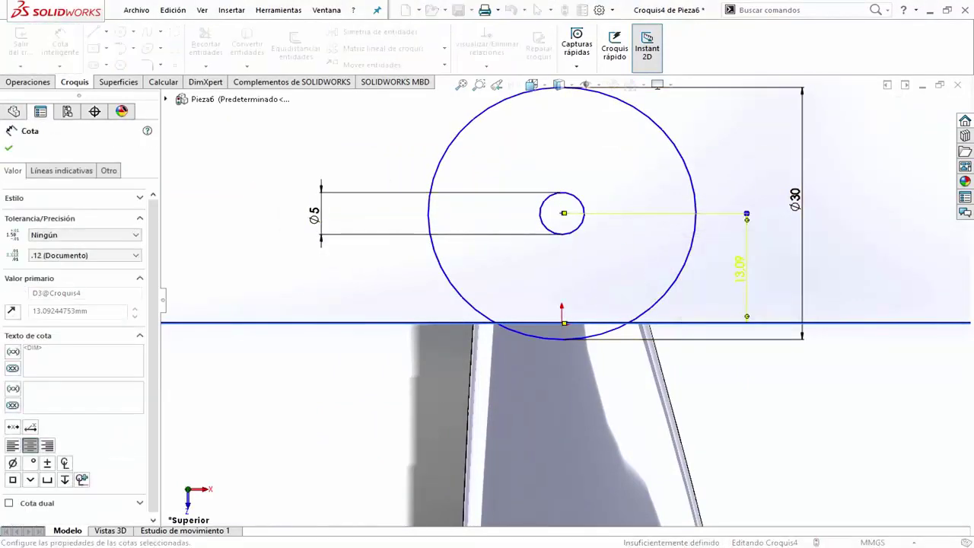
text(10)
key(Return)
key(Escape)
- Extrude the hub sketch as a mid-plane (Plano medio) boss, Saliente-Extruir1
click(905, 106)
click(31, 46)
click(87, 224)
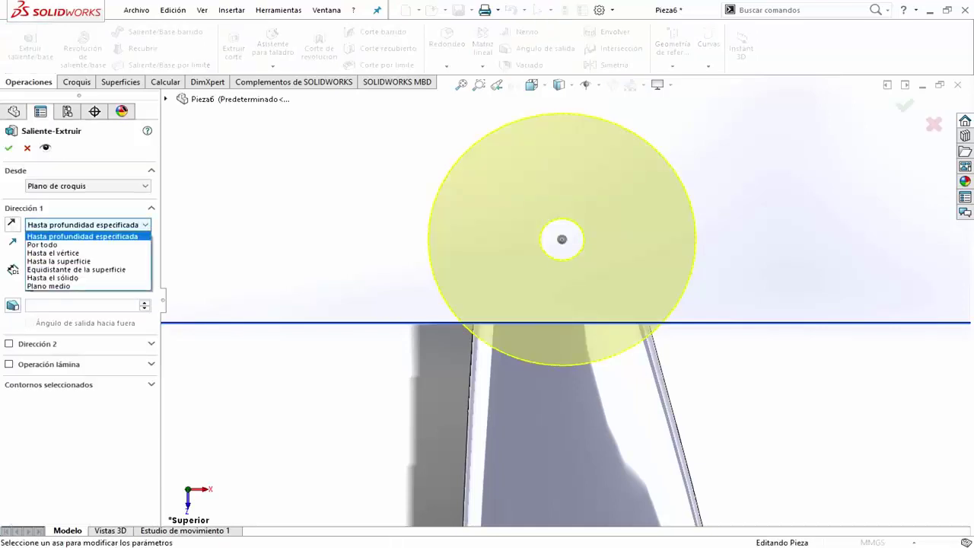
click(53, 285)
click(8, 147)
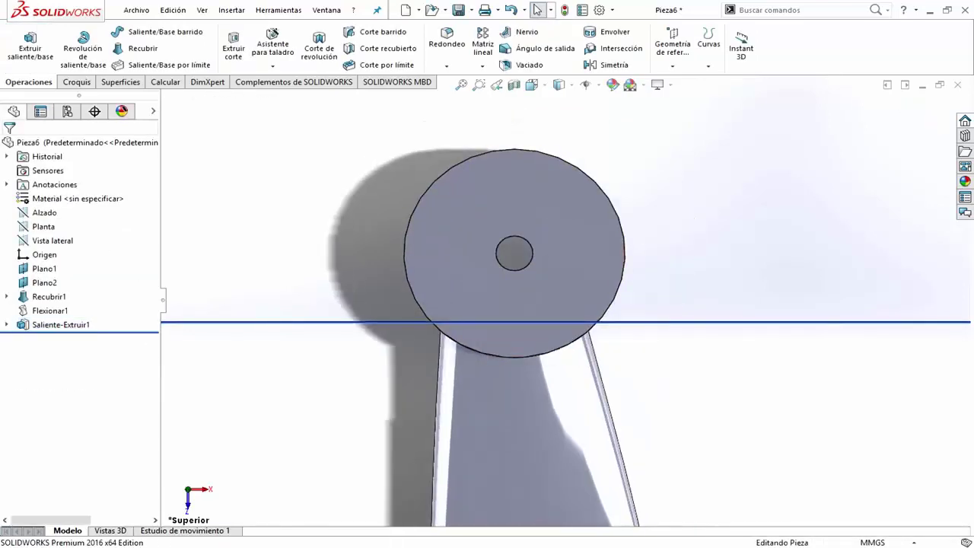
- Start a reference axis through the inner face of the 5 mm hole
click(672, 66)
click(681, 99)
middle_drag(533, 259, 515, 254)
click(514, 254)
- Accept axis Eje2 and sketch a horizontal centerline from the hub centre
key(Return)
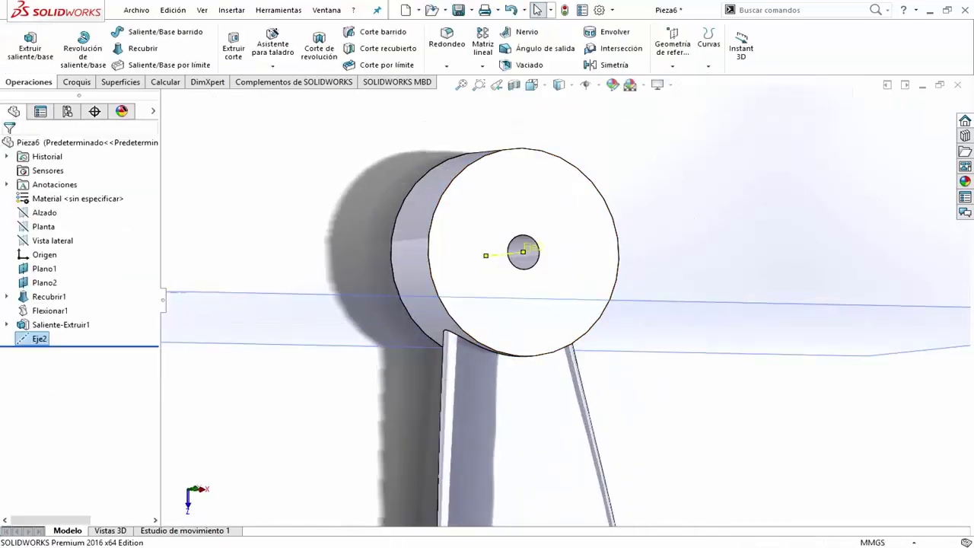
click(532, 221)
click(590, 139)
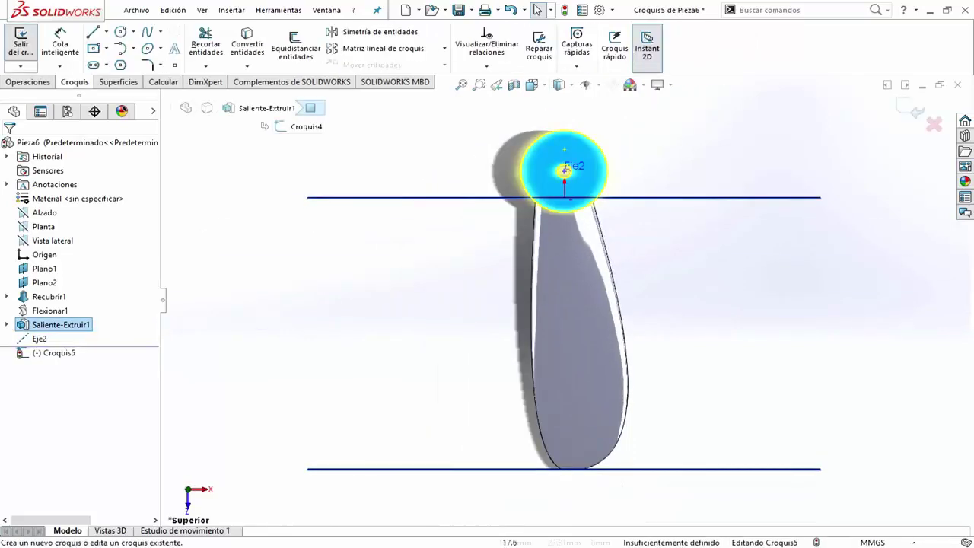
click(93, 32)
drag(522, 227, 728, 223)
click(933, 124)
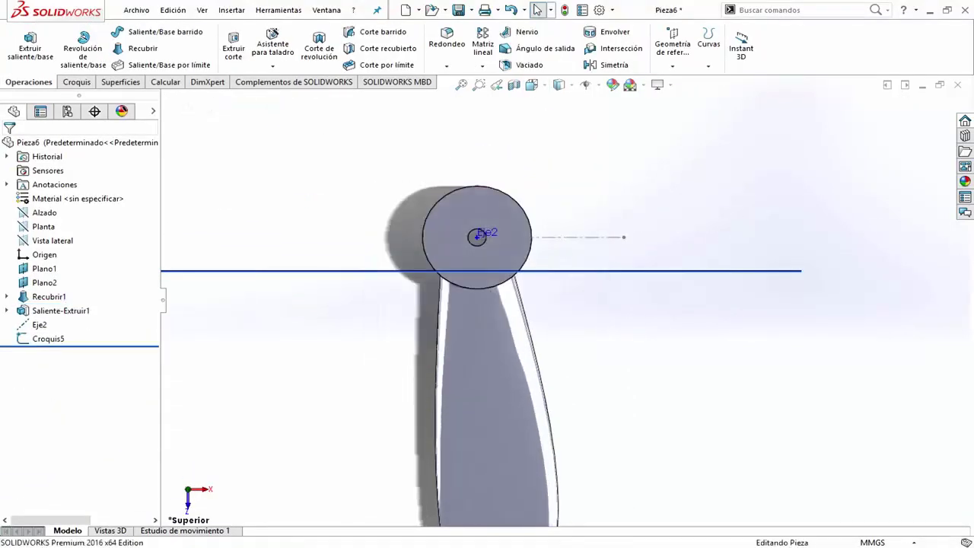
- Apply a Flexionar Torsión twist to the hub body Saliente-Extruir1
click(232, 10)
click(114, 271)
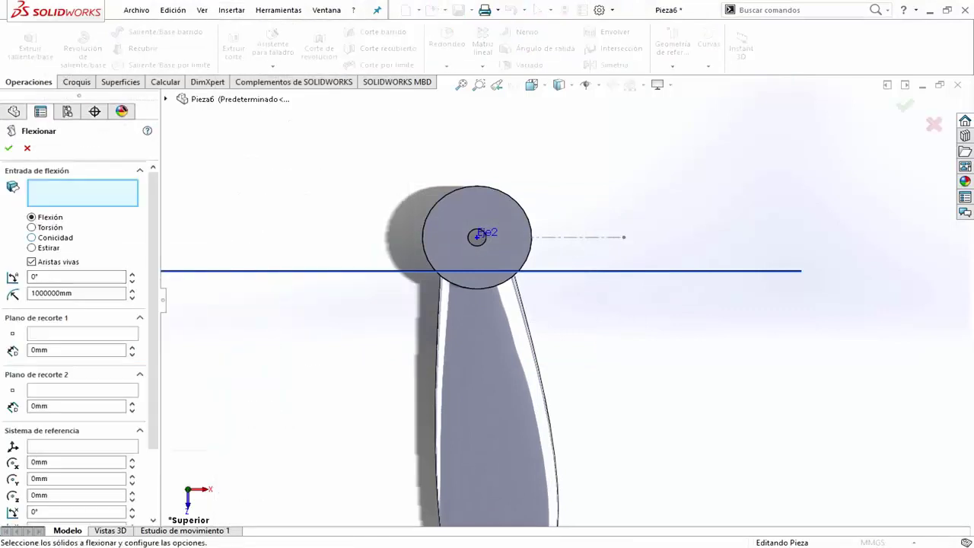
click(476, 190)
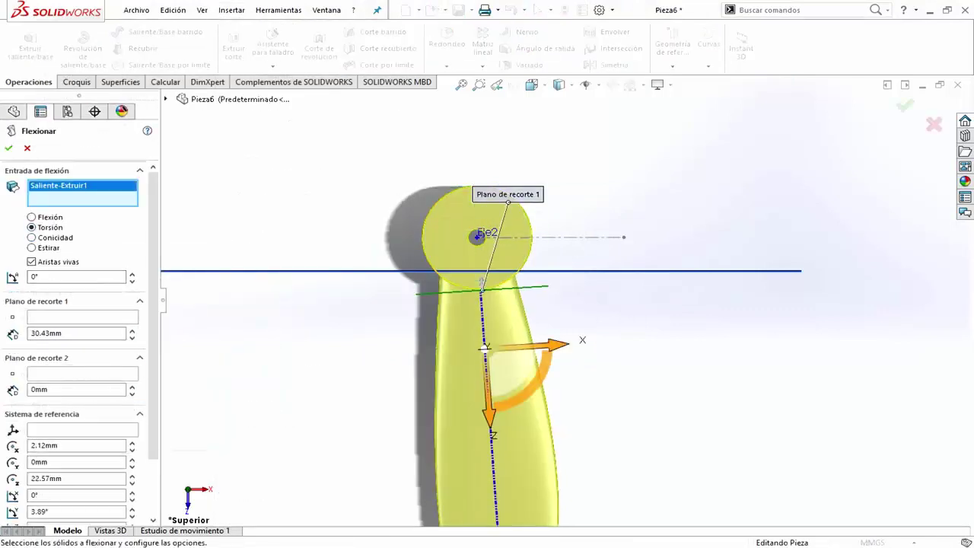
scroll(565, 295, up, 2)
key(ctrl+1)
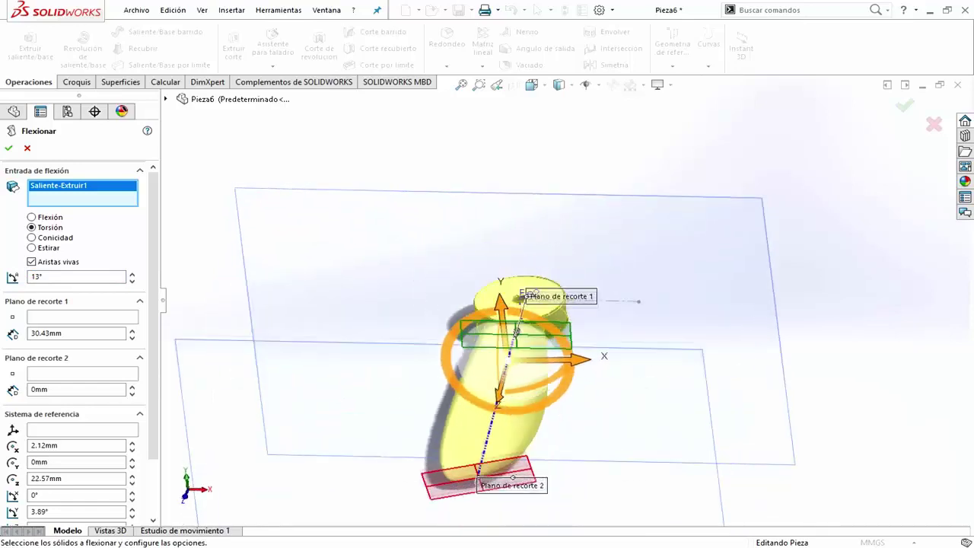
key(Return)
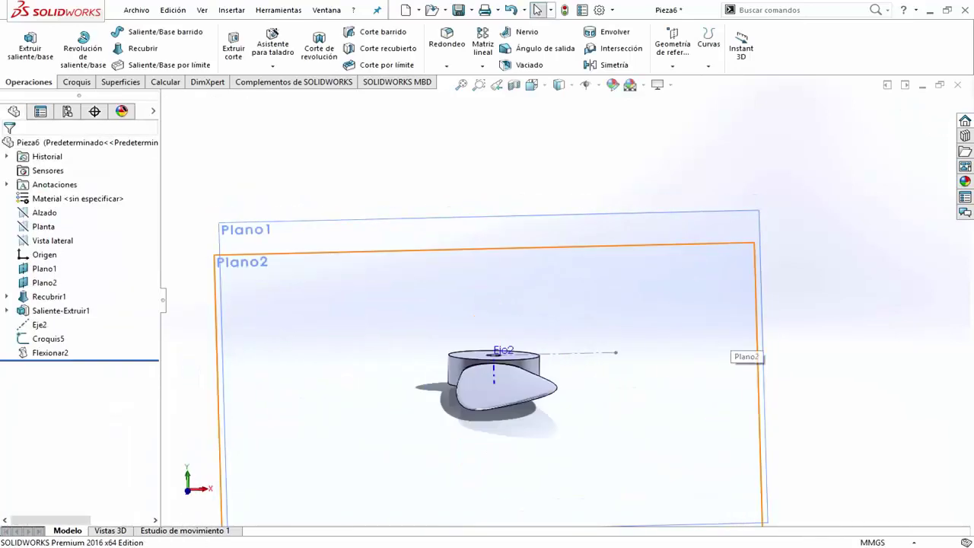
scroll(564, 298, up, 3)
key(ctrl+5)
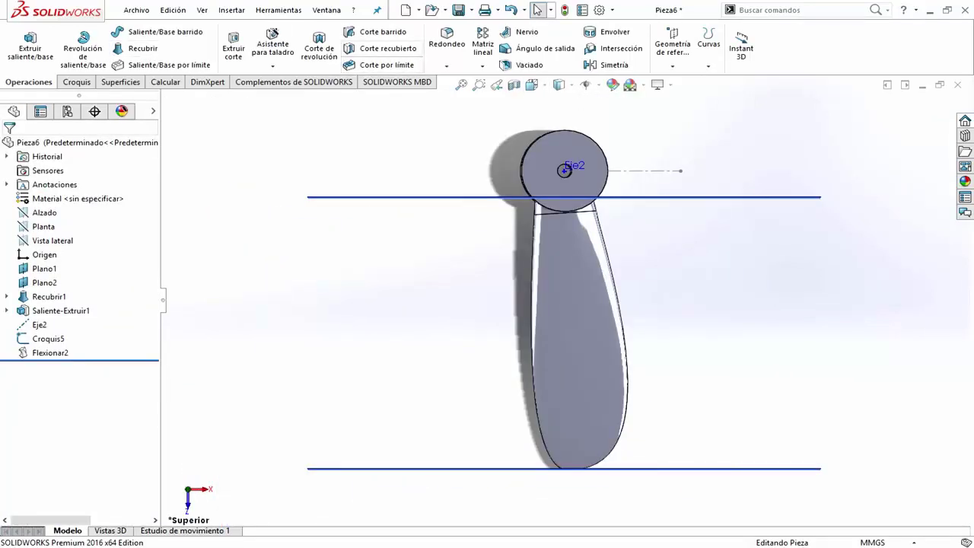
- Try a circular pattern of the blade around the hub axis, then cancel it
click(483, 66)
click(518, 96)
scroll(563, 171, up, 3)
middle_drag(564, 170, 579, 228)
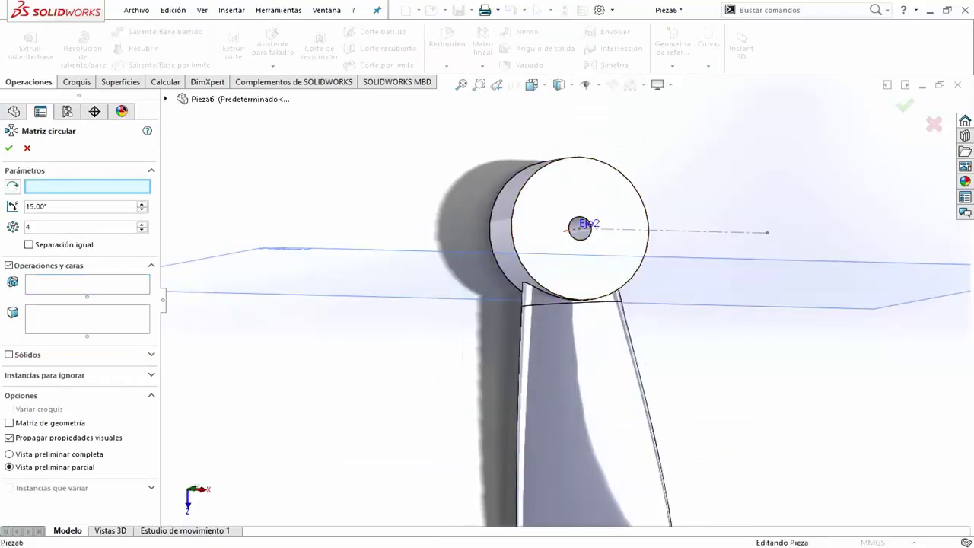
click(581, 227)
click(563, 296)
scroll(565, 299, up, 2)
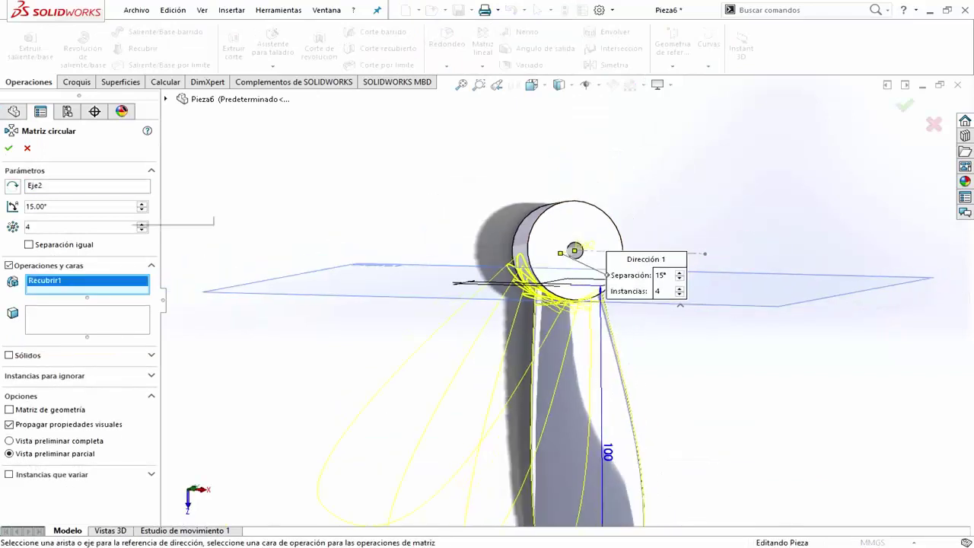
text(1)
scroll(569, 257, up, 3)
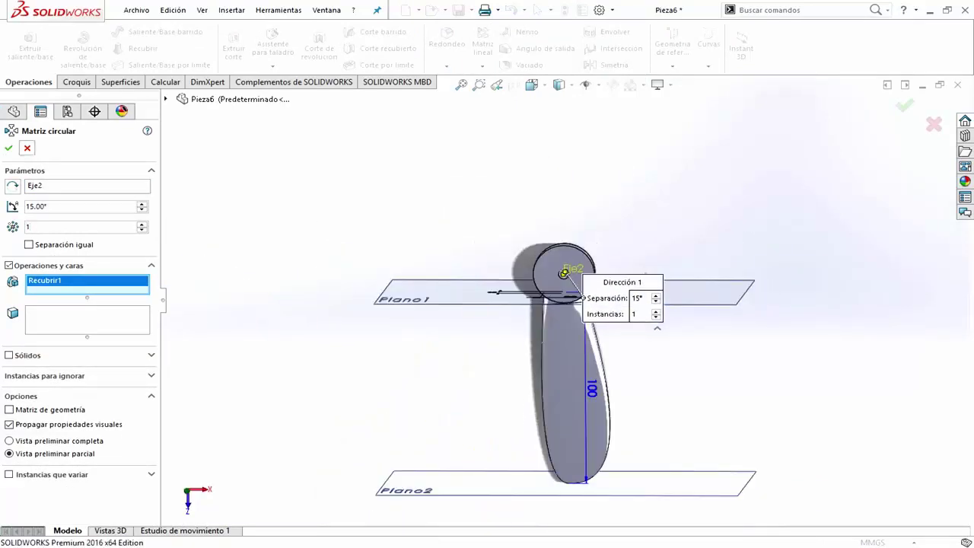
key(Escape)
- Pattern Recubrir1 circularly around Eje2: two instances over 180°
click(483, 66)
click(510, 95)
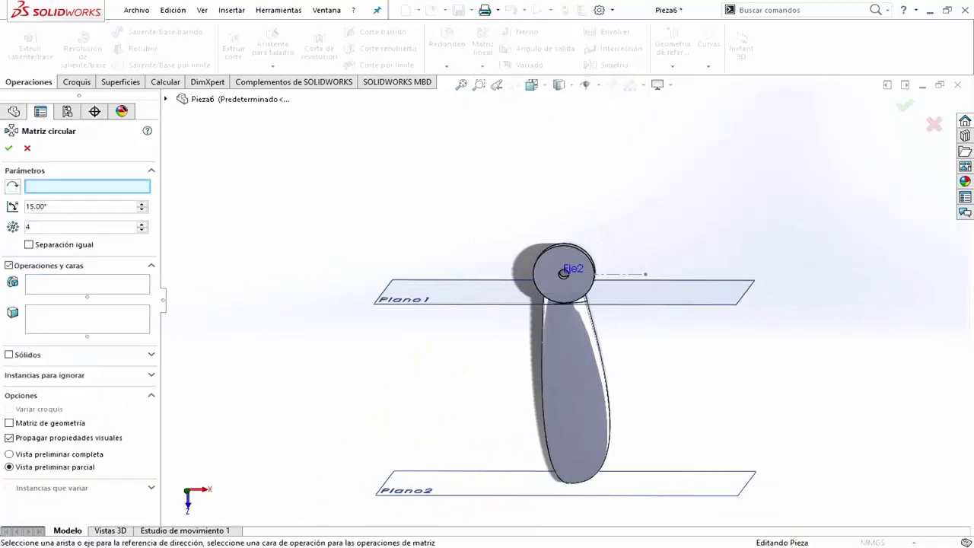
scroll(563, 273, down, 3)
click(567, 263)
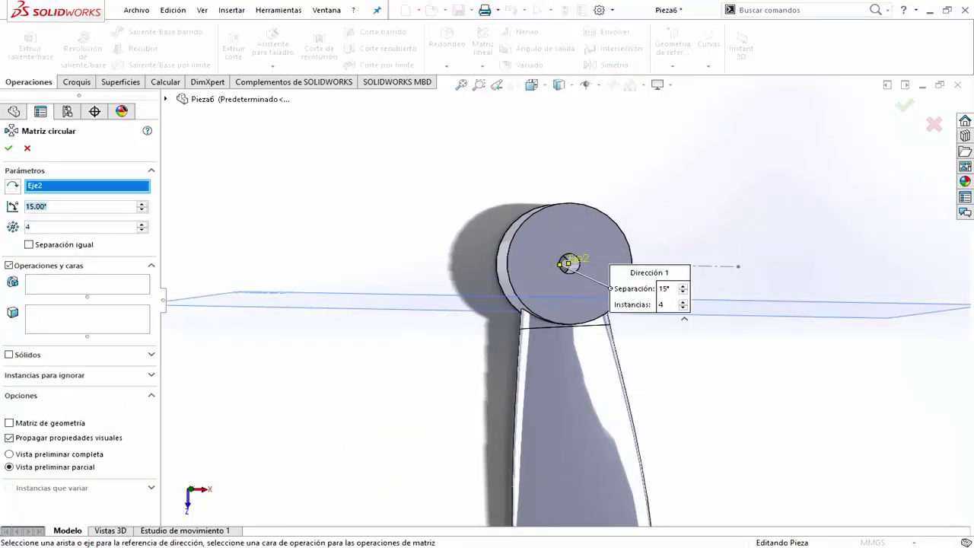
click(86, 227)
text(2)
text(180)
key(Return)
click(567, 264)
scroll(565, 275, up, 1)
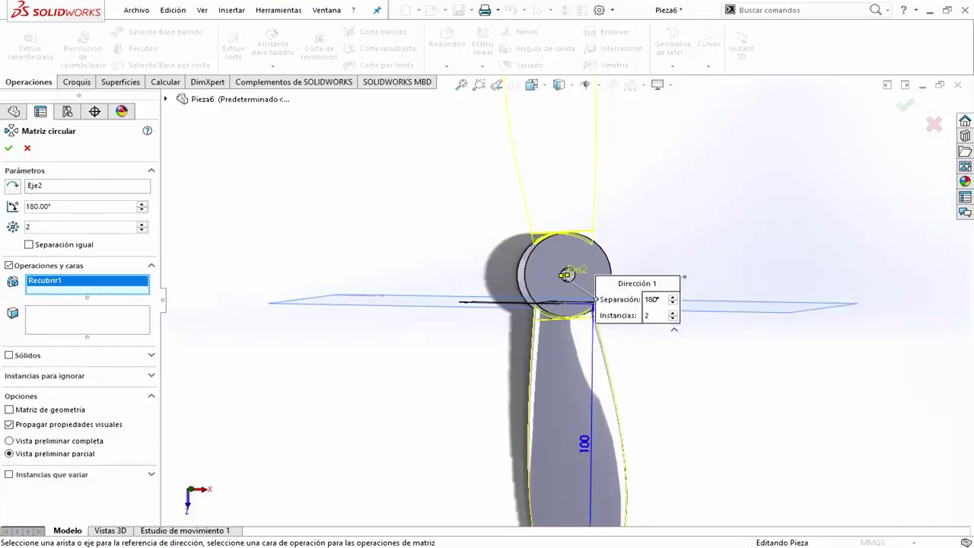
key(Return)
scroll(564, 275, up, 3)
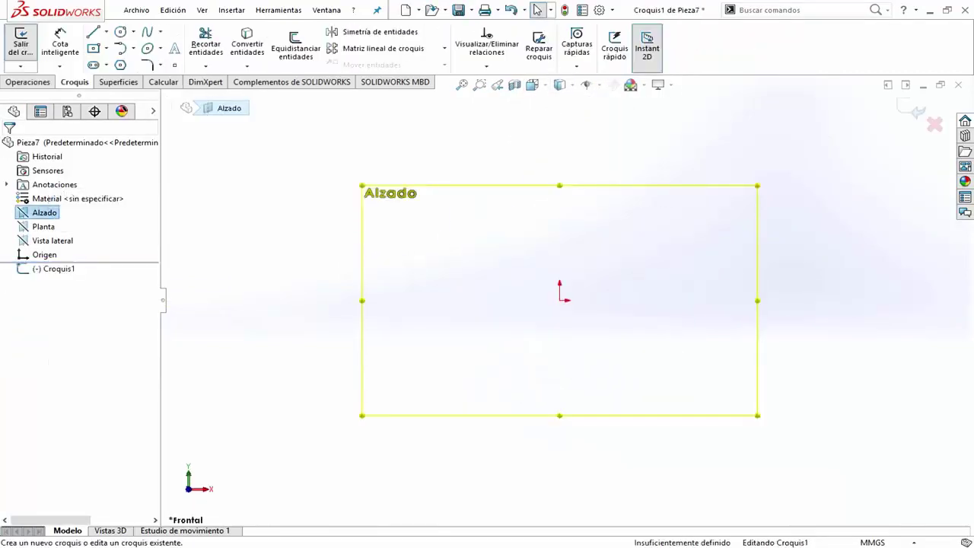
- Draw the cap profile lines from the origin and revolve them around the vertical line into a dome
click(561, 299)
click(561, 167)
key(Escape)
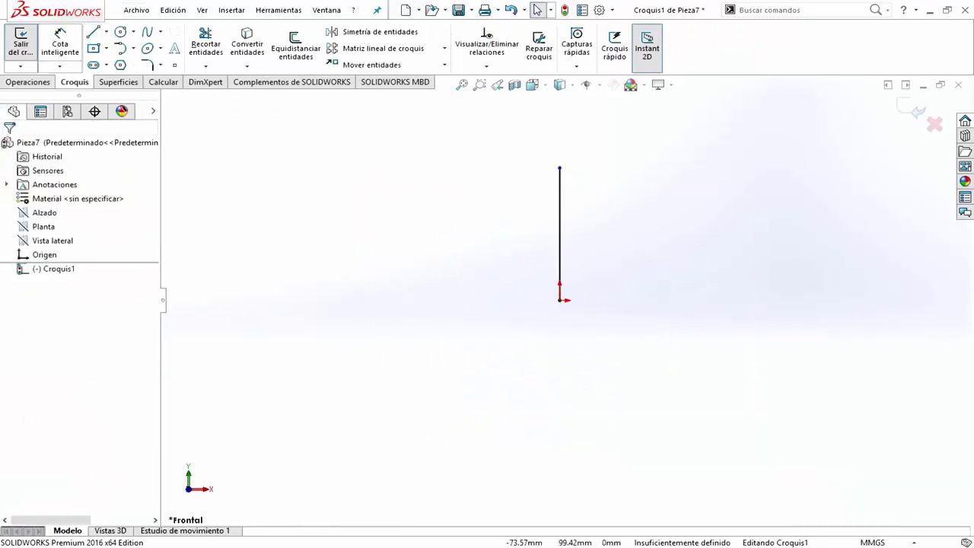
click(561, 300)
click(661, 300)
key(Escape)
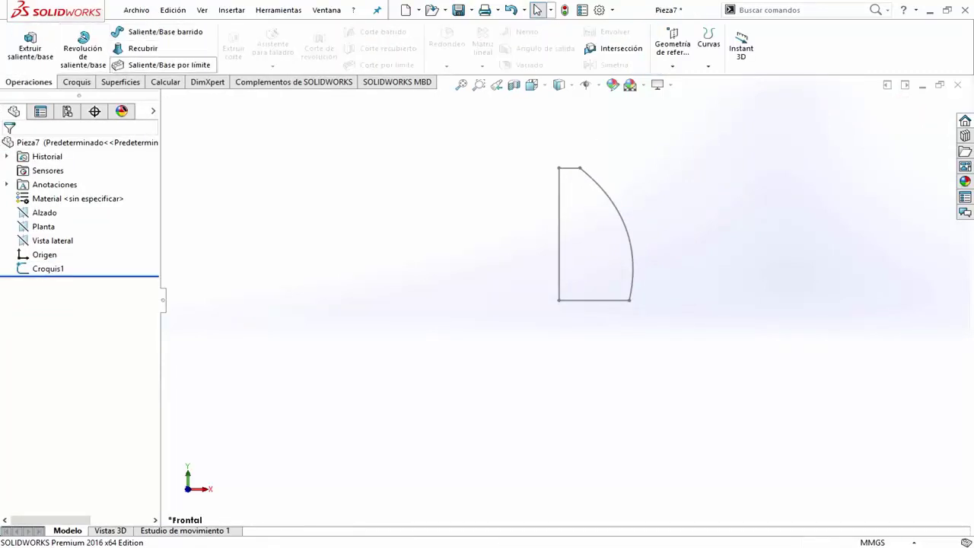
click(558, 244)
key(Return)
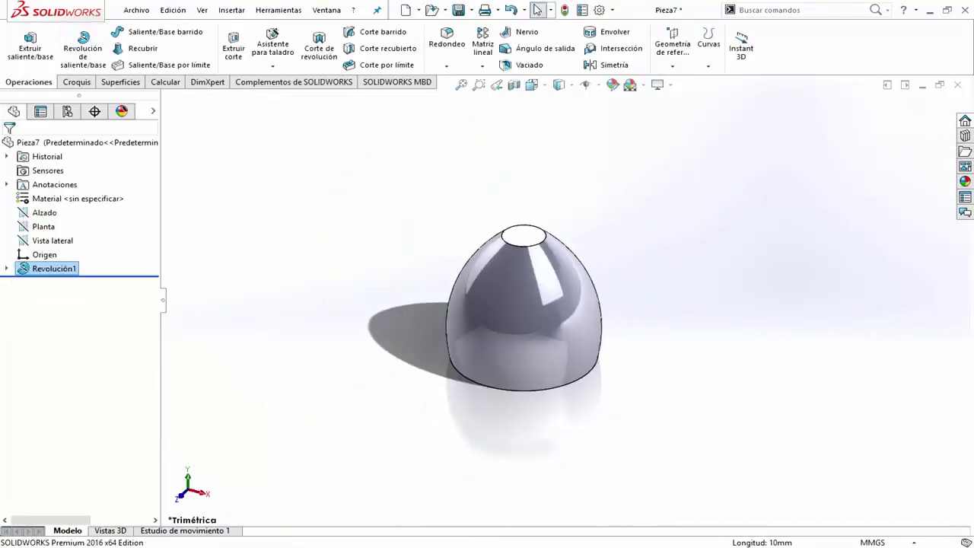
- Sketch an origin-centred circle on the flat underside and cut it 10 mm into the base
click(552, 174)
click(670, 255)
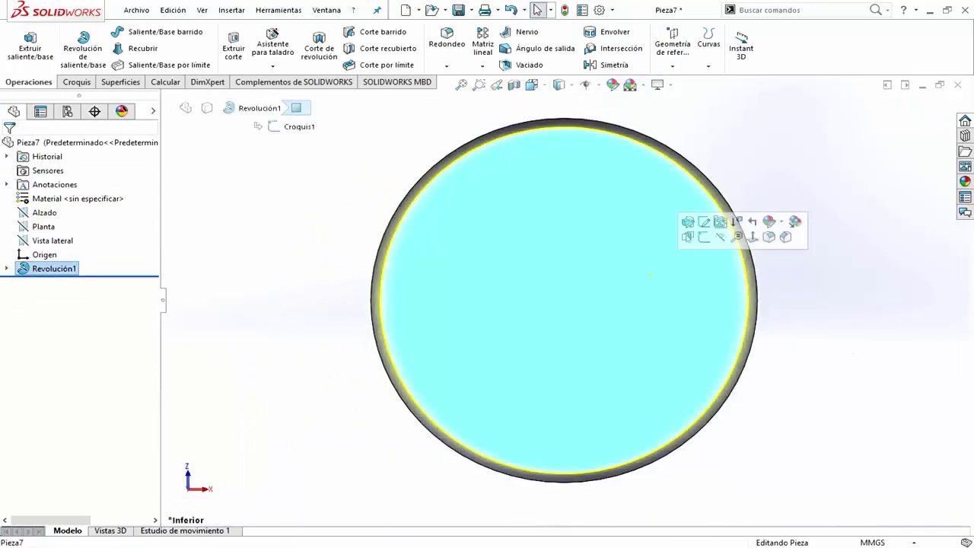
drag(563, 300, 601, 300)
key(Escape)
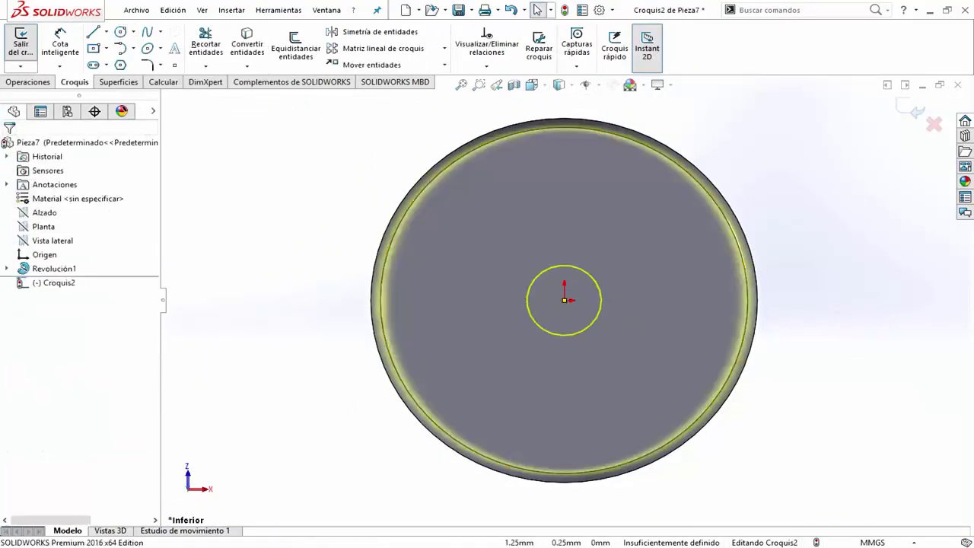
click(601, 300)
click(867, 293)
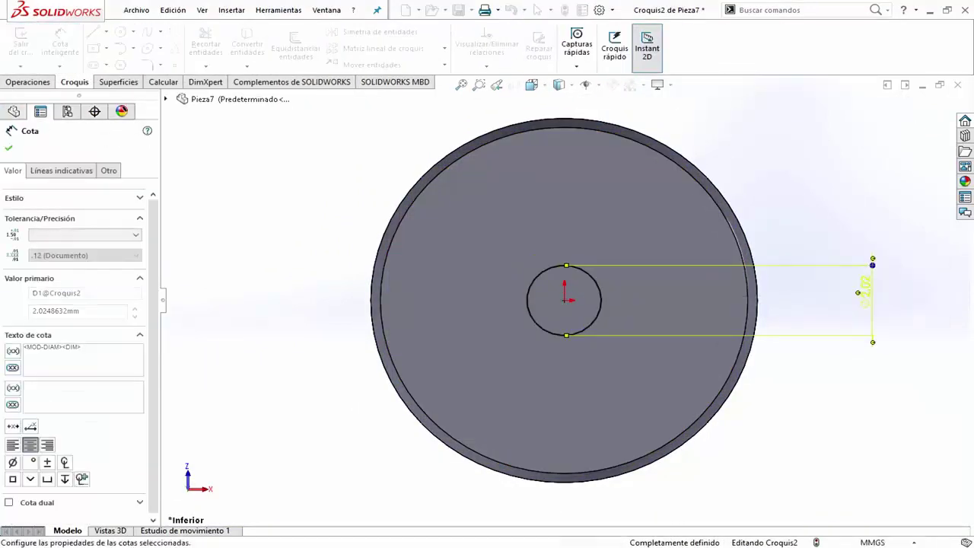
click(234, 47)
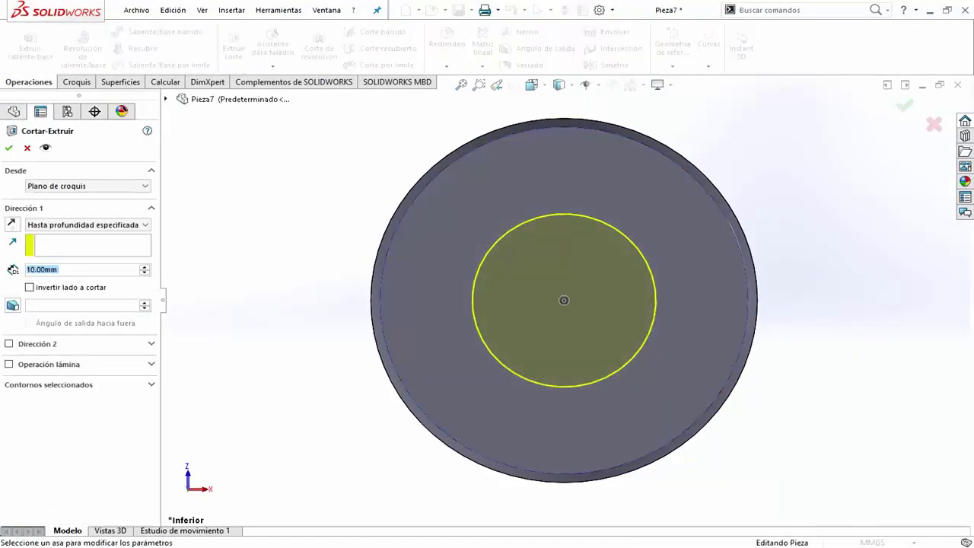
key(Return)
middle_drag(563, 228, 560, 104)
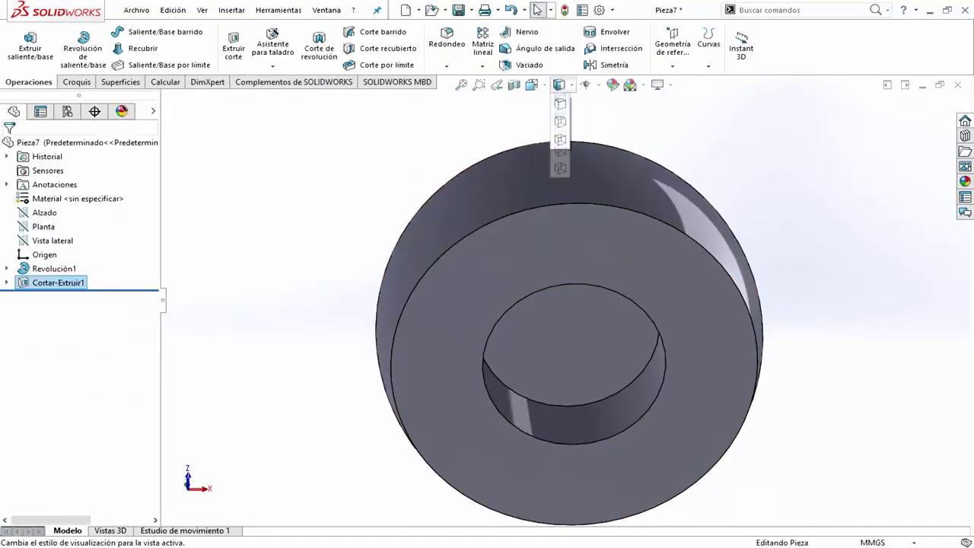
click(609, 120)
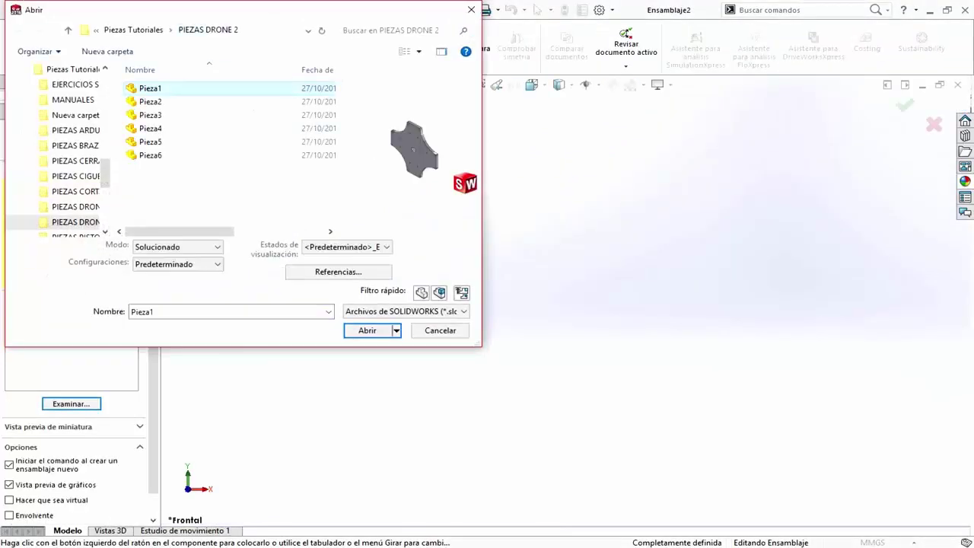
- Insert the blue center plate Pieza1 and set it to float instead of fixed
key(Return)
key(Return)
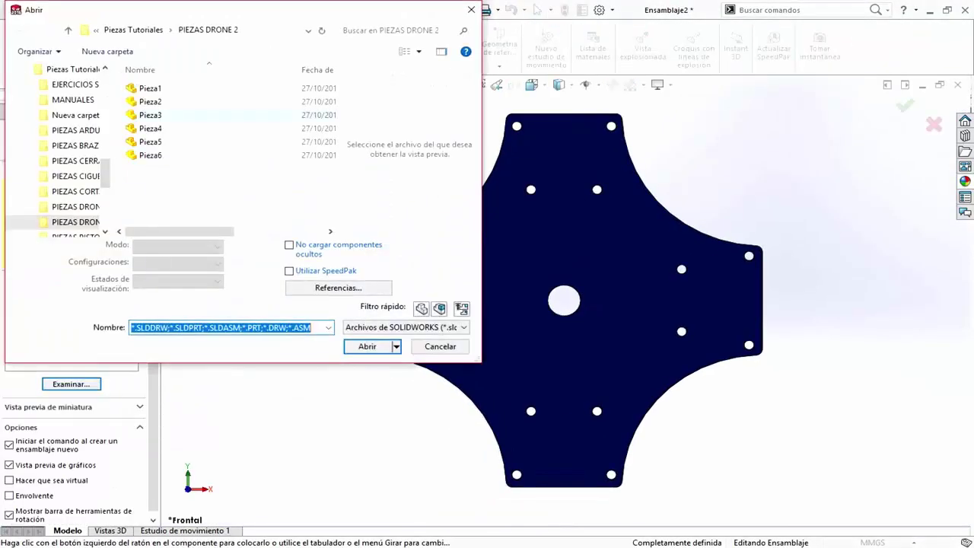
key(Return)
key(Return)
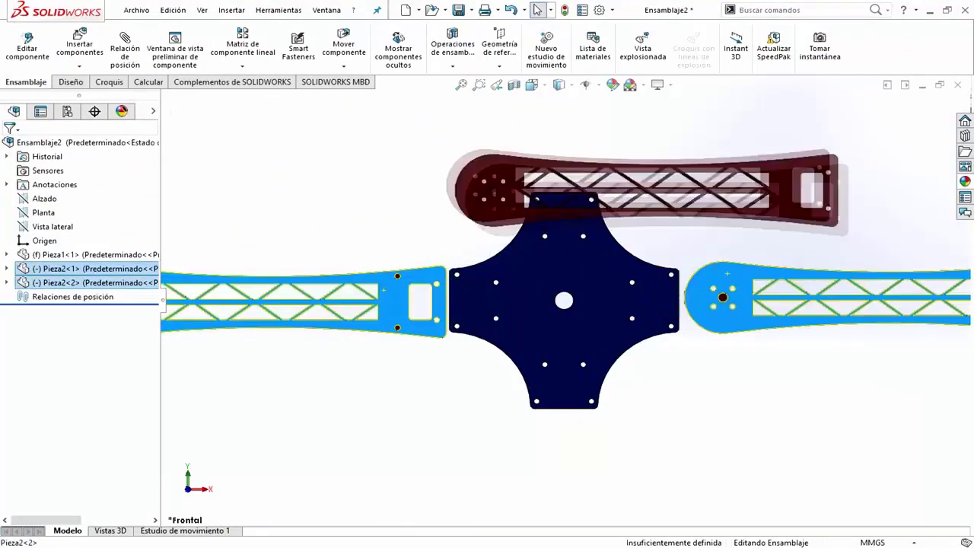
middle_drag(563, 304, 685, 305)
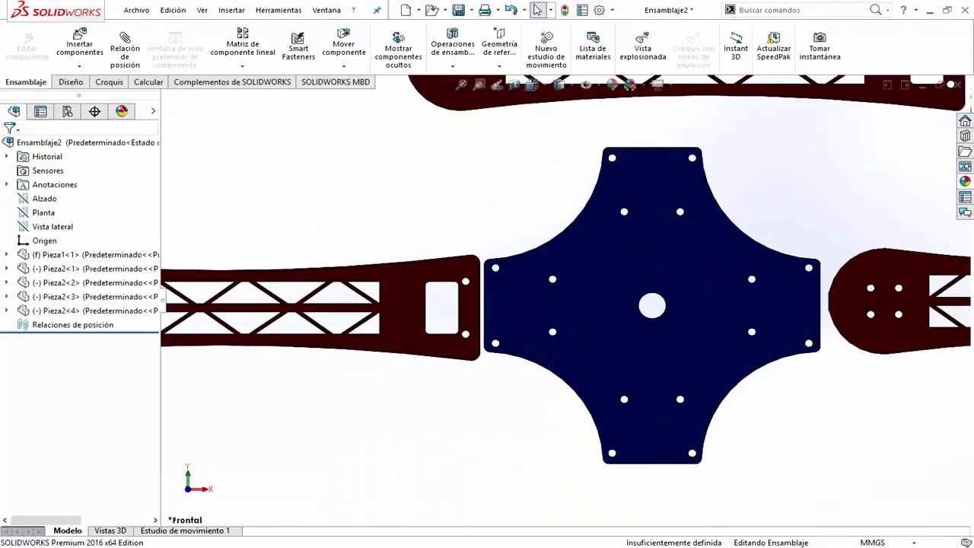
right_click(582, 251)
click(623, 285)
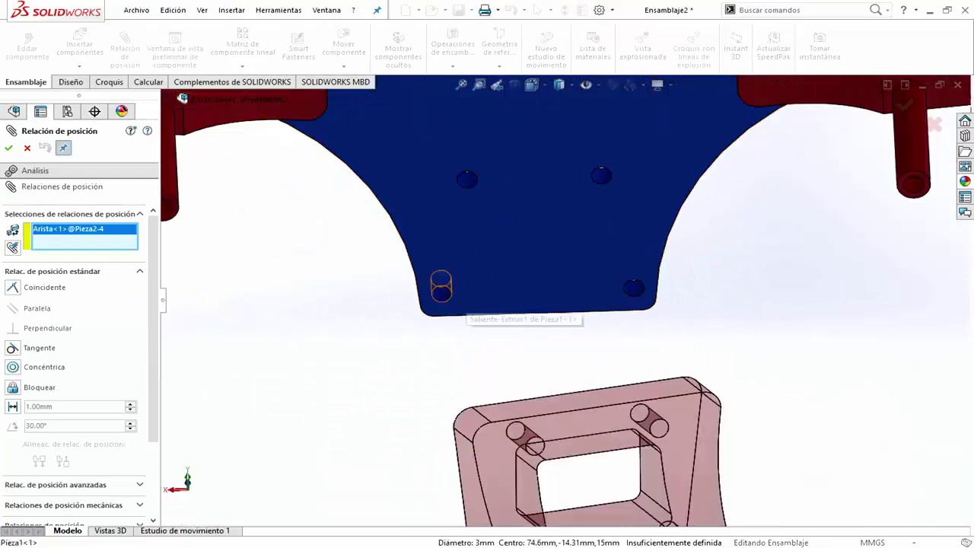
- Mate the red Pieza2 arm faces to the plate, then choose the grey Pieza3 plate to insert
click(441, 288)
click(615, 354)
middle_drag(616, 355, 685, 319)
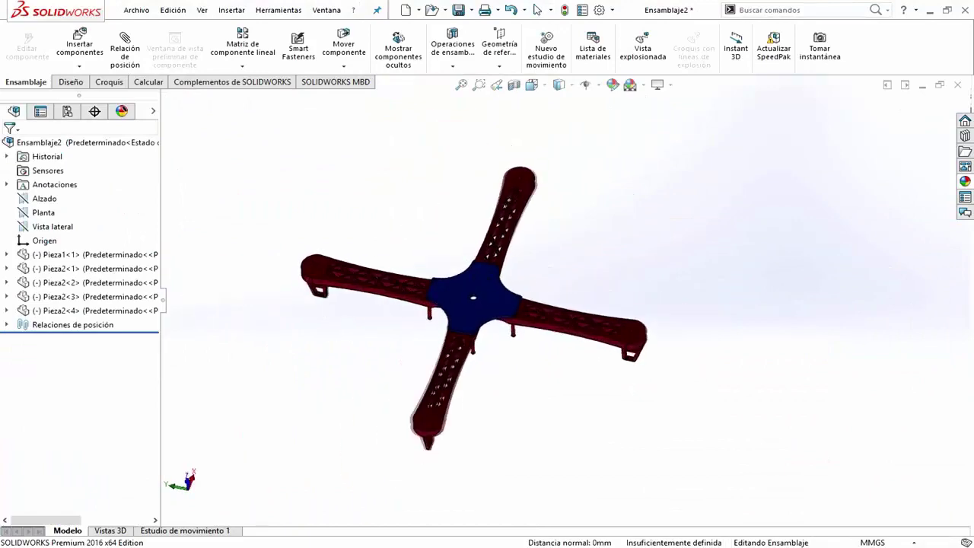
click(79, 44)
click(369, 330)
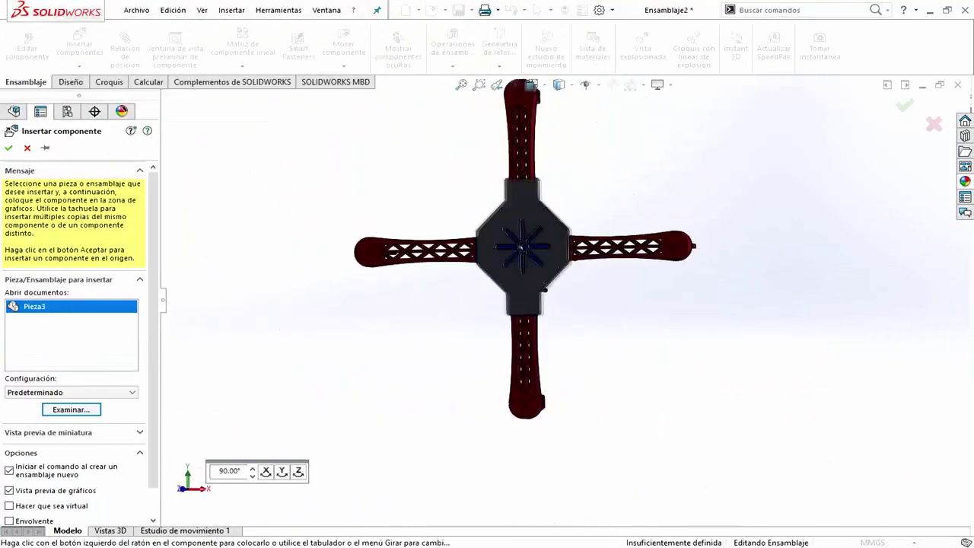
- Place the grey Pieza3 plate under the hub and mate a plate hole concentric with an arm pin
click(508, 257)
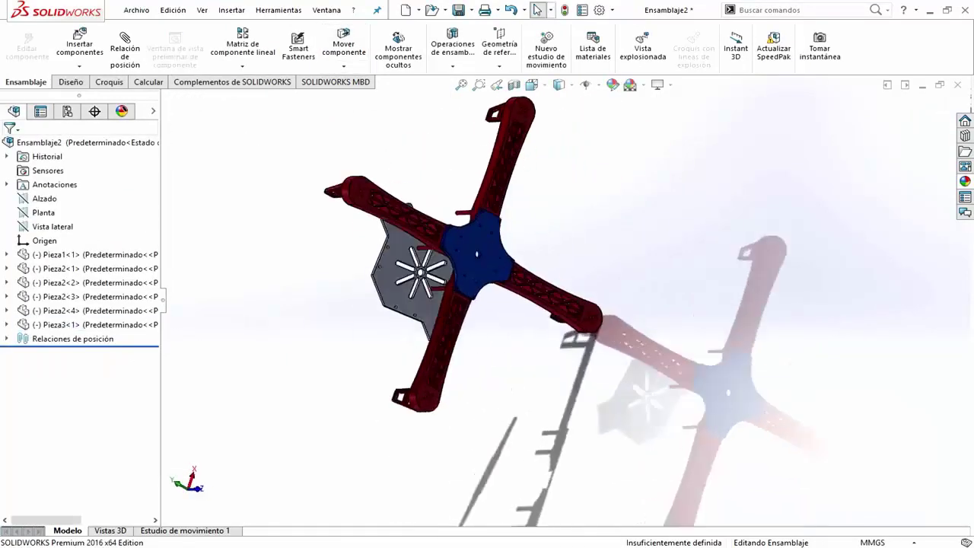
click(125, 48)
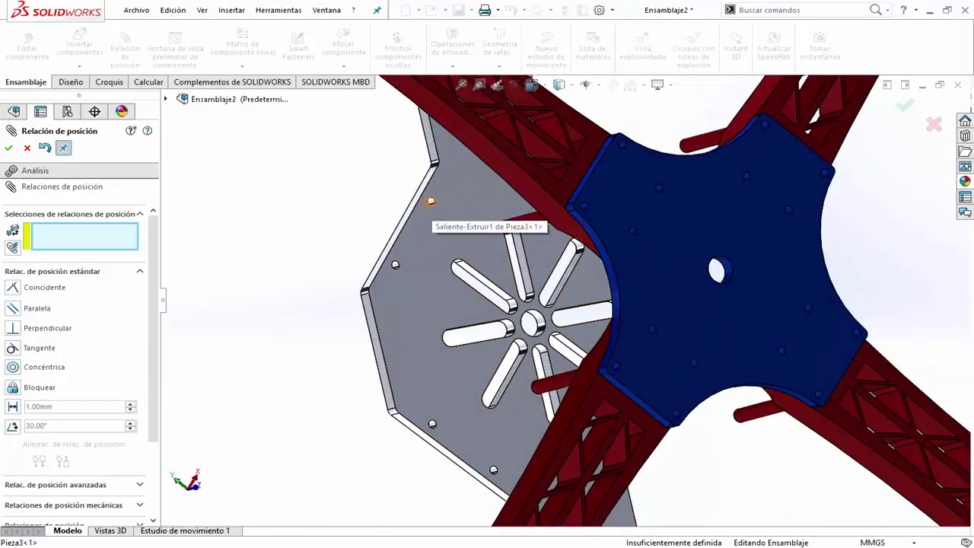
click(430, 200)
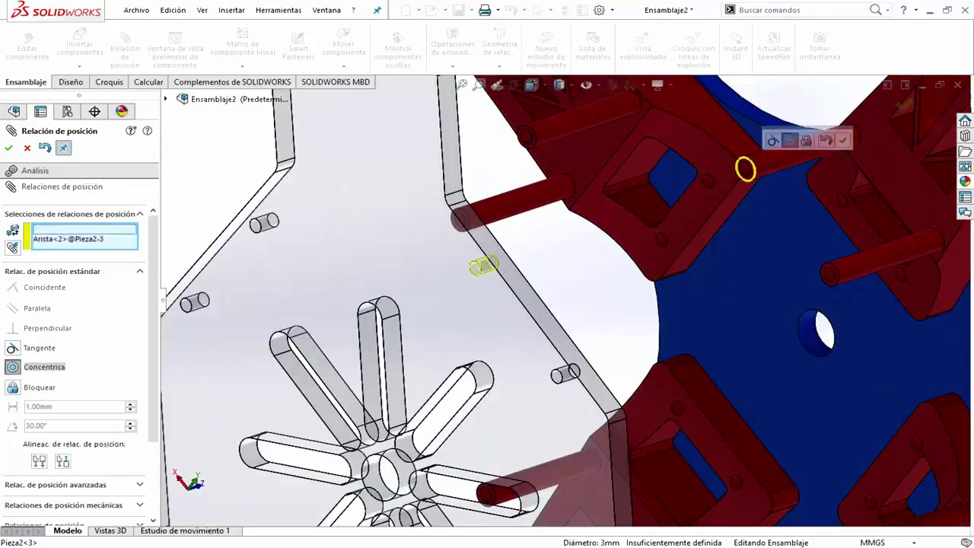
click(8, 147)
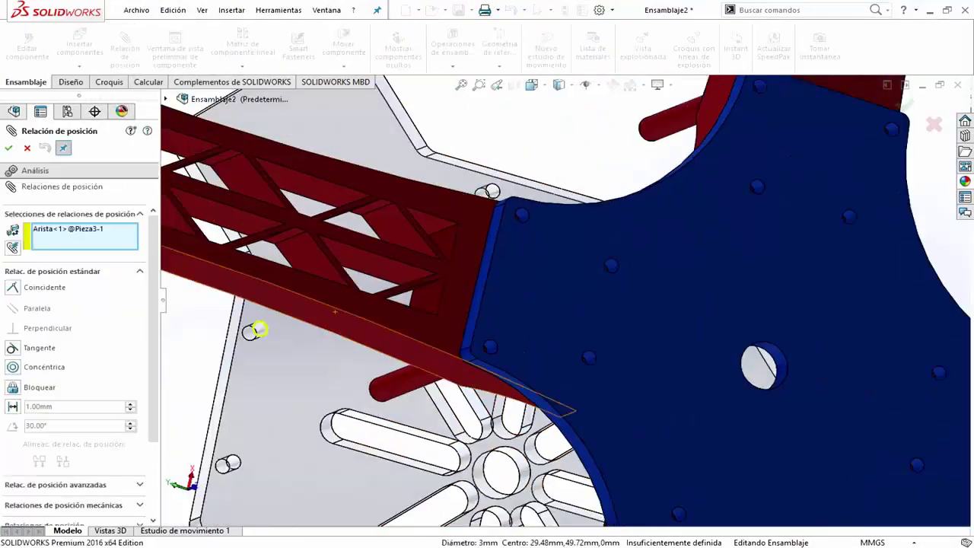
click(254, 328)
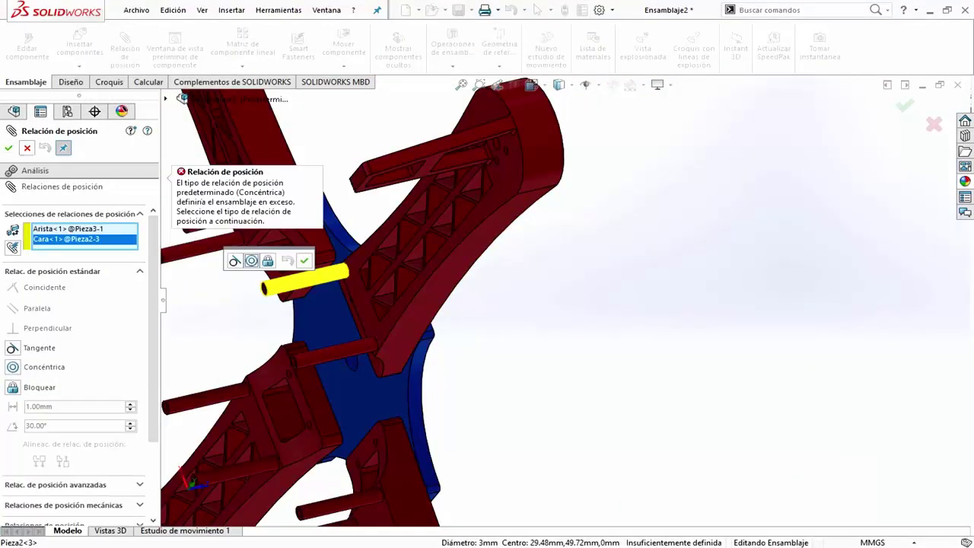
key(Escape)
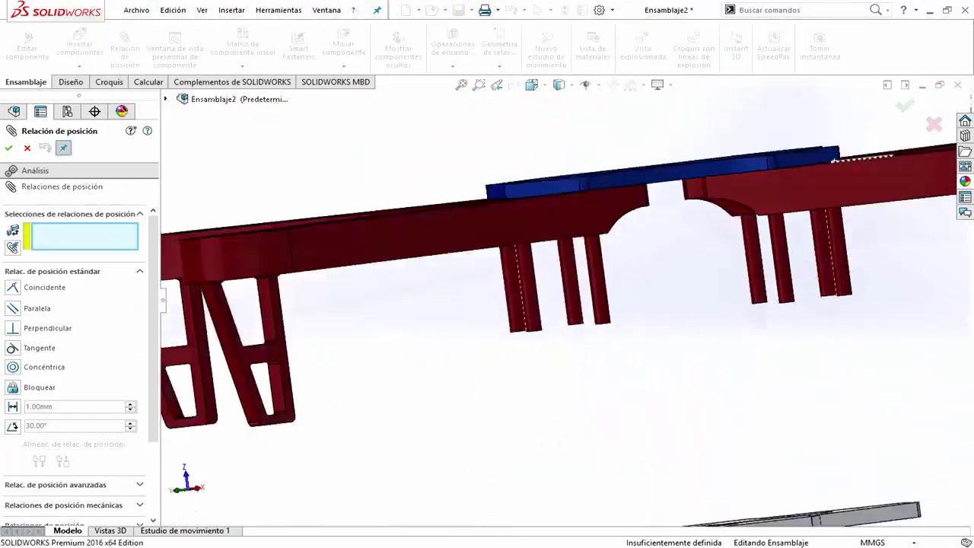
- Mate the grey plate coincident against the arm face so it sits flush
click(565, 285)
click(560, 420)
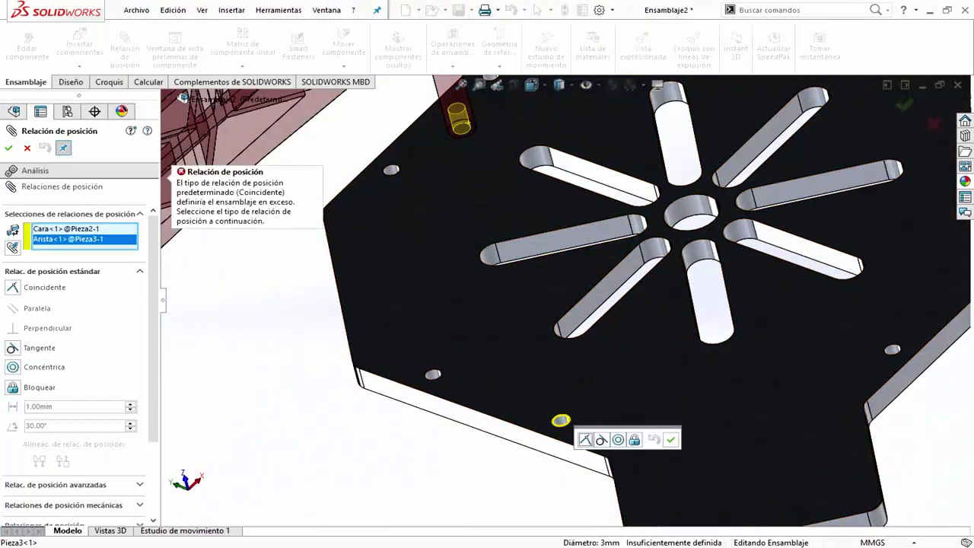
key(Escape)
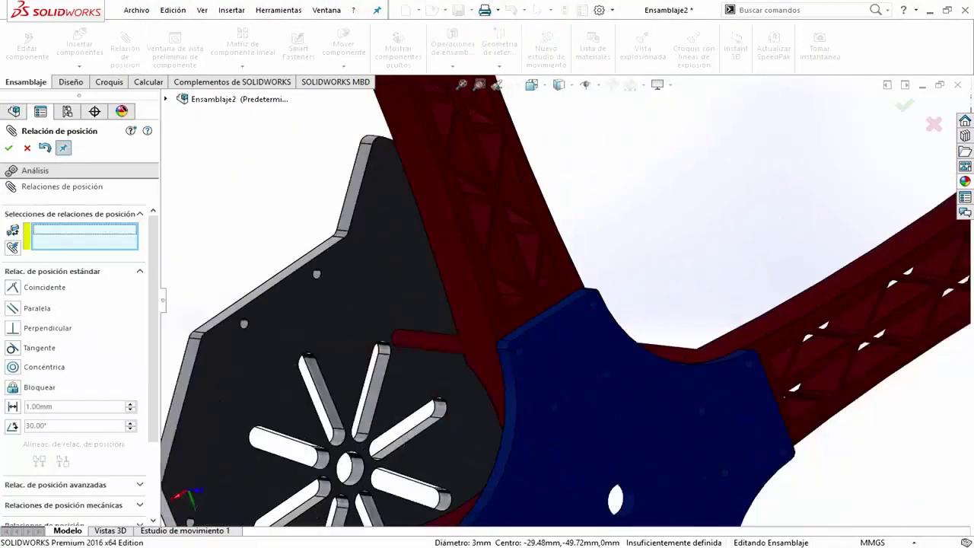
click(375, 314)
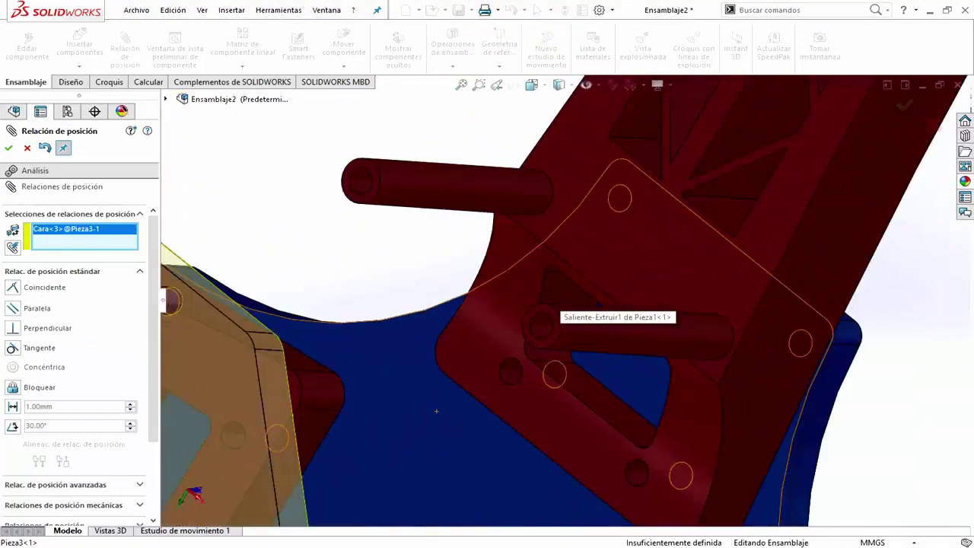
click(557, 305)
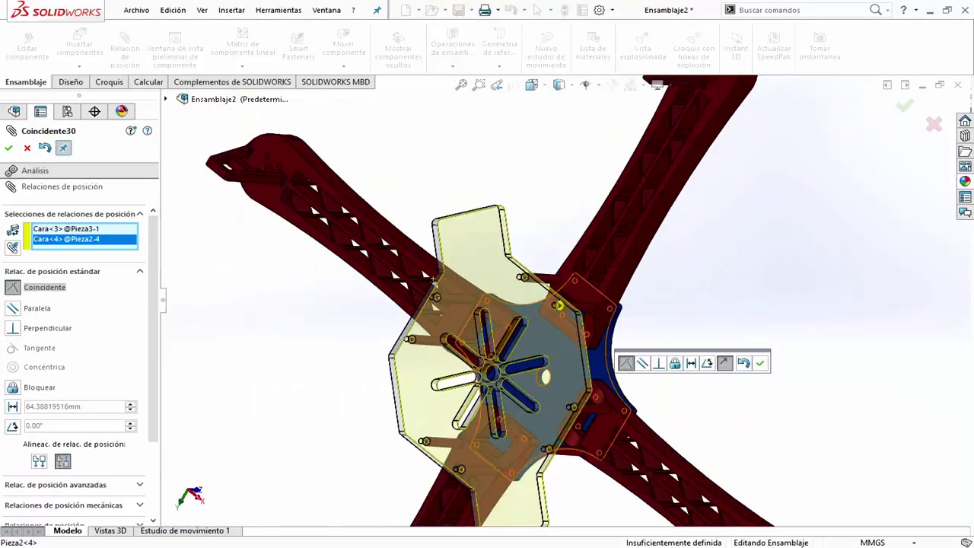
middle_drag(558, 305, 370, 182)
key(Return)
click(558, 85)
click(568, 126)
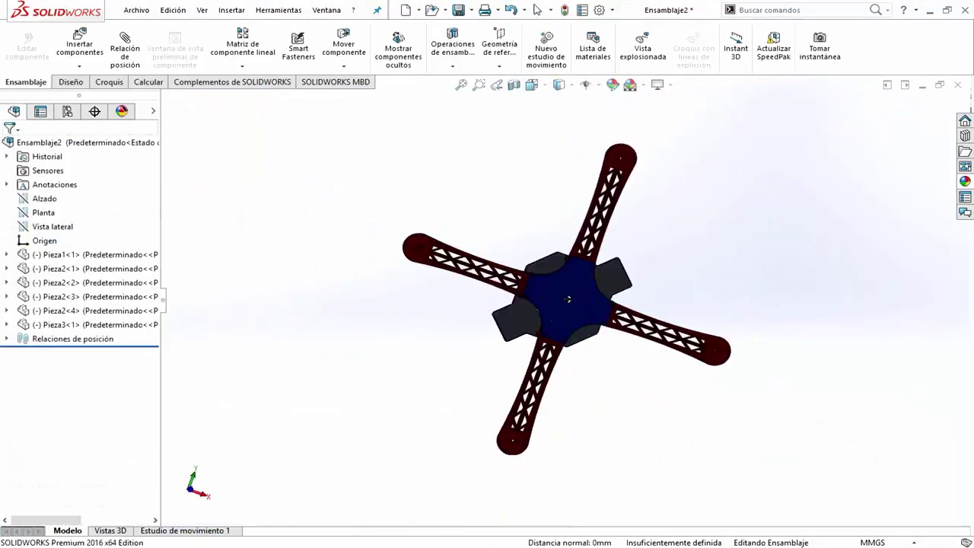
- Insert the Pieza4 motor part and place three motor copies in the scene
click(79, 45)
click(367, 331)
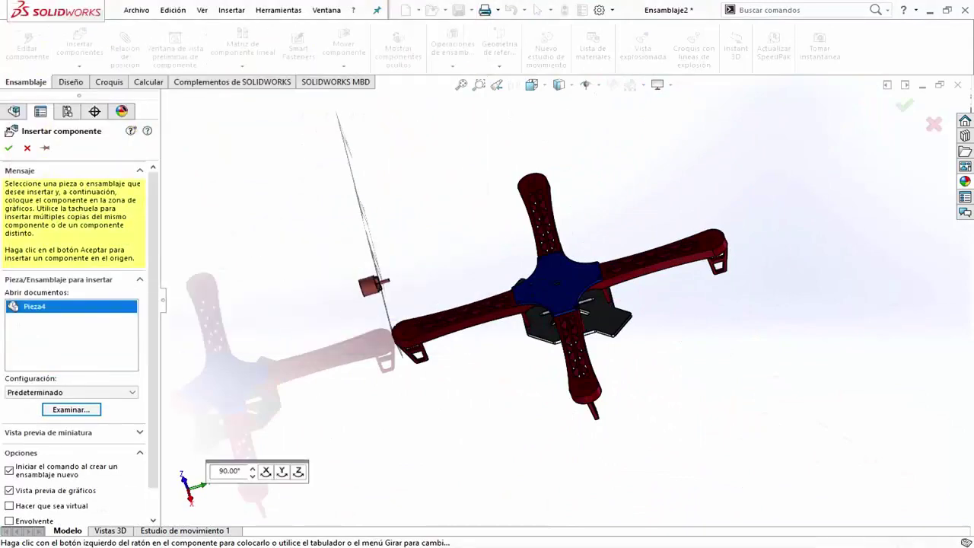
click(395, 283)
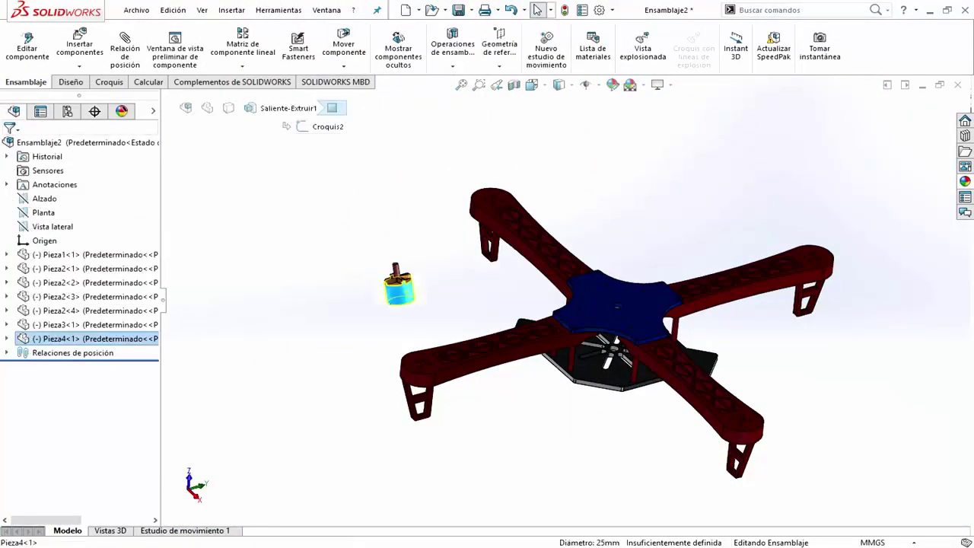
click(398, 284)
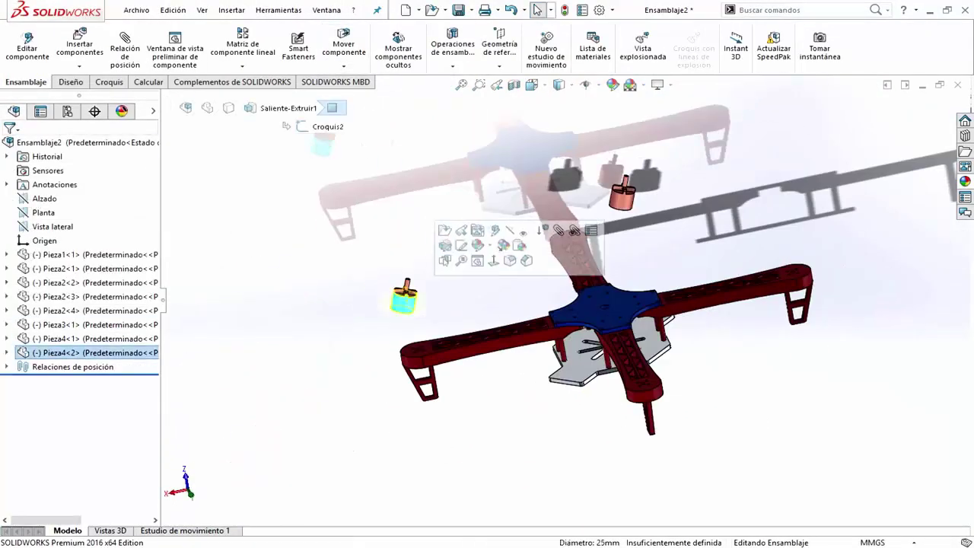
click(407, 266)
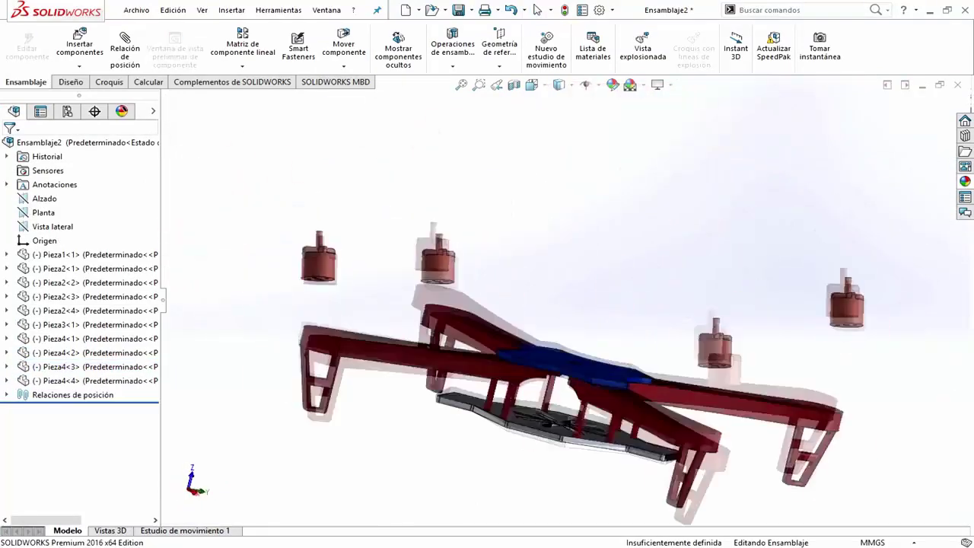
- Mate a motor face to an arm end, then choose the Pieza5 propeller to insert
click(125, 50)
scroll(487, 267, up, 5)
click(496, 262)
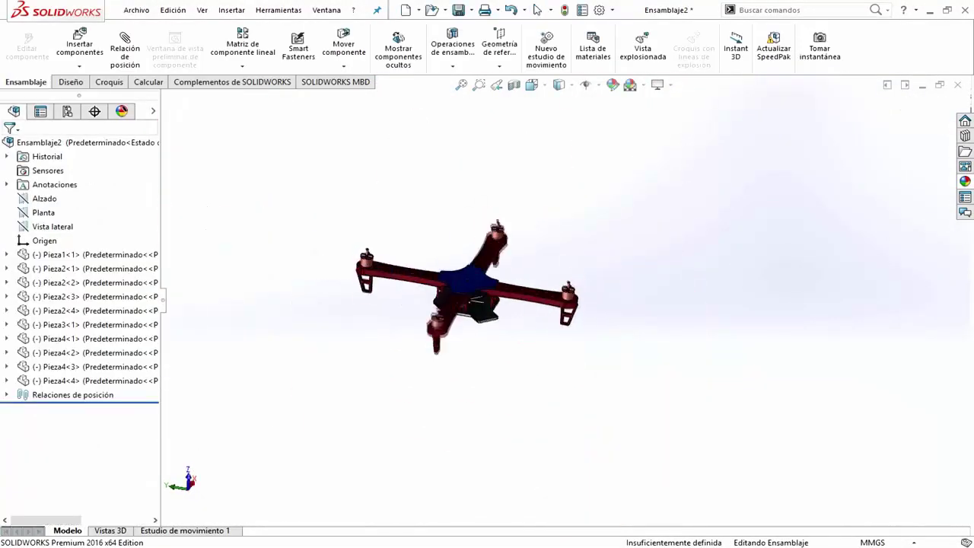
click(79, 45)
click(366, 331)
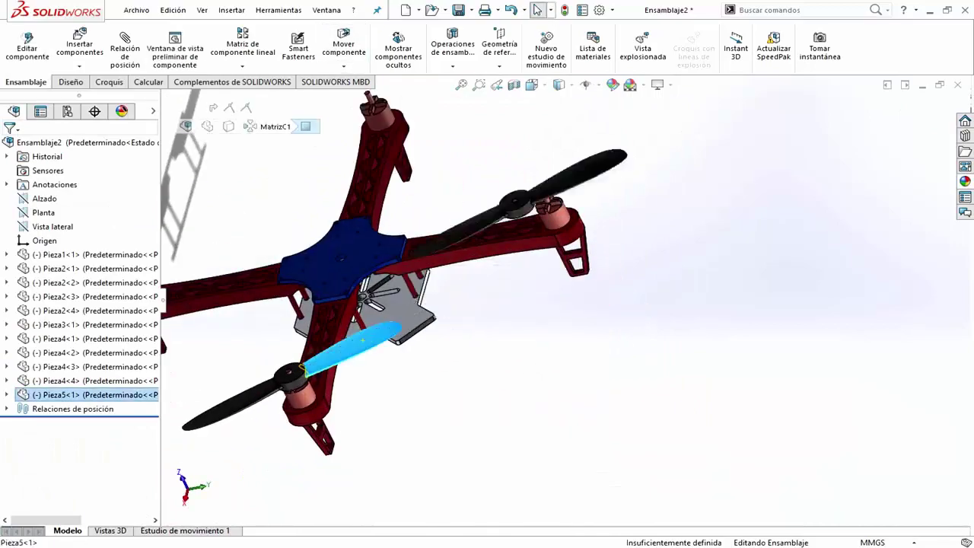
- Mate the Pieza5 propeller hubs to the motor faces and seat a Pieza6 spinner cap on a motor
click(125, 50)
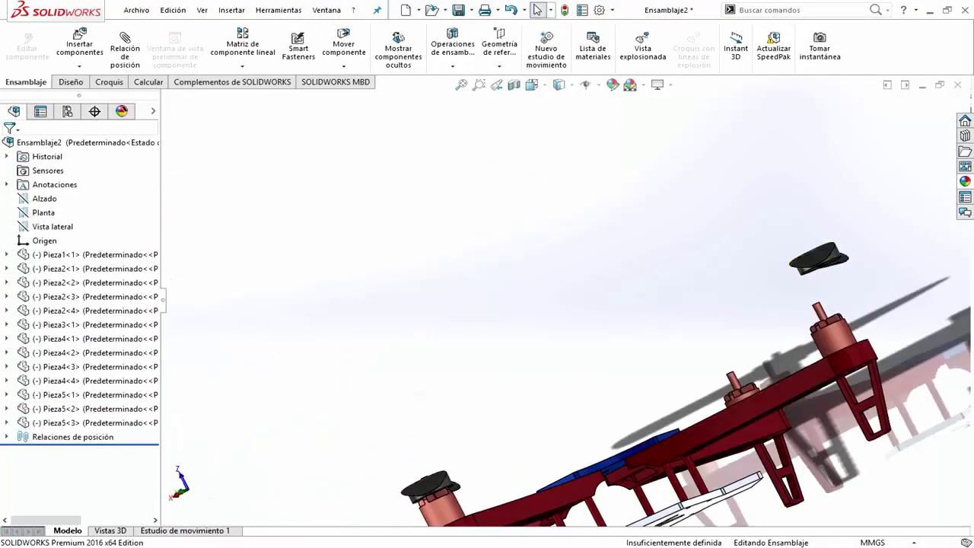
click(125, 49)
click(407, 138)
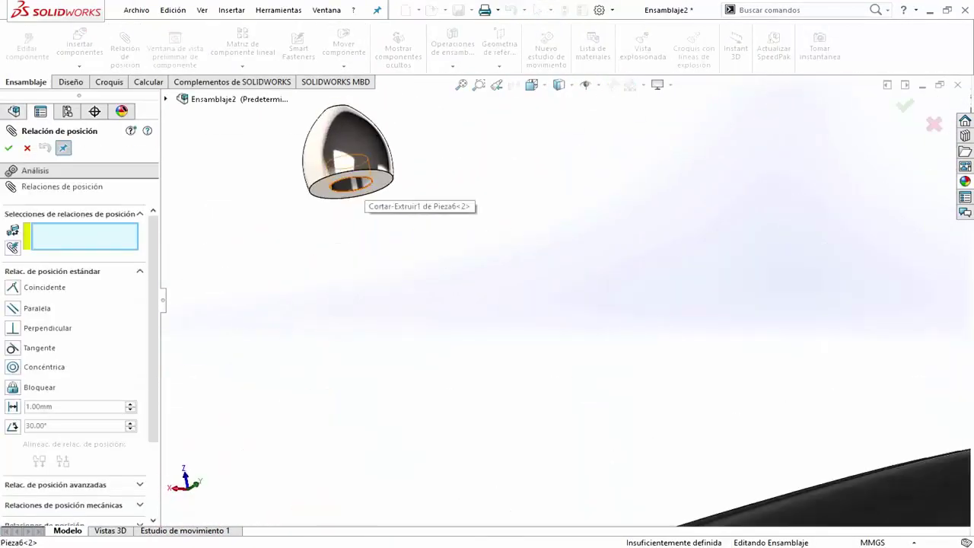
click(355, 190)
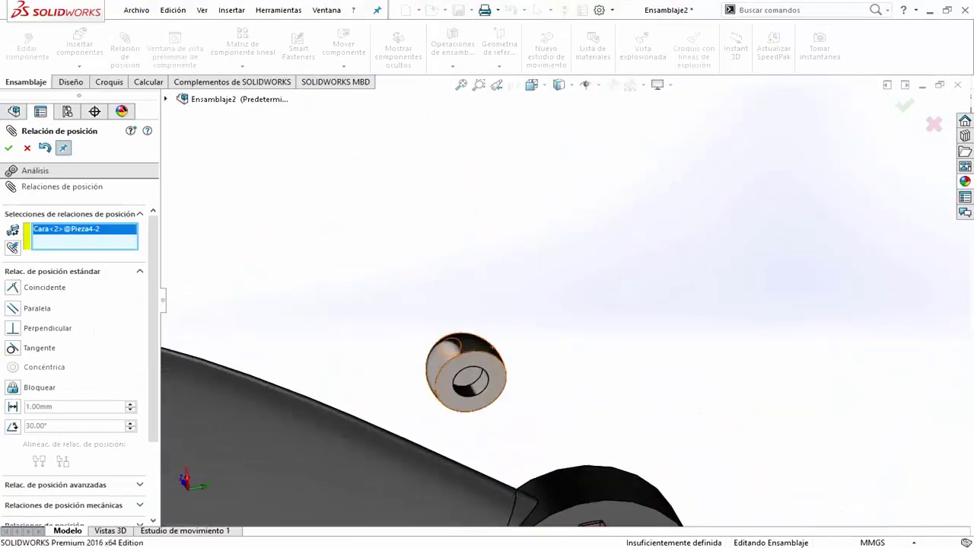